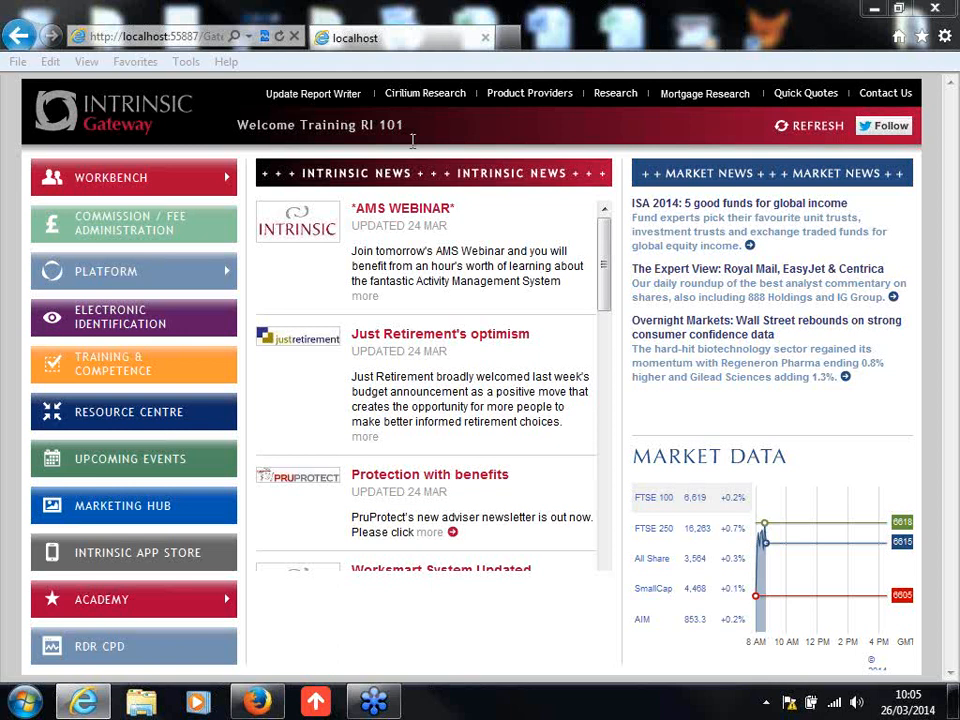
Step: Start a new mortgage sales process from the Workbench and search for the client by surname and forename
left_click(137, 178)
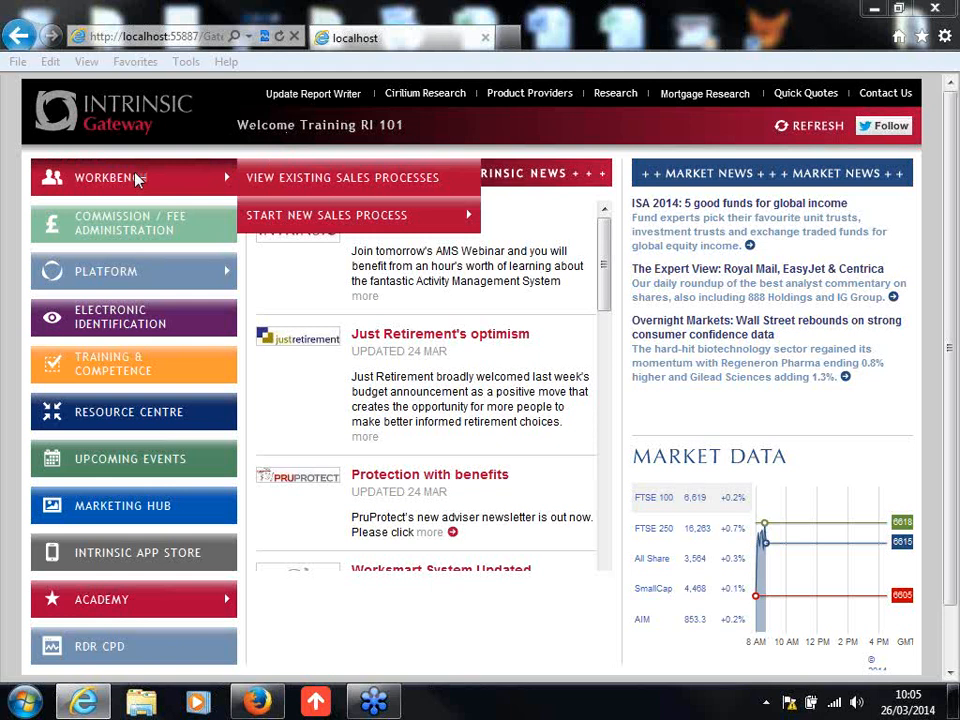
mouse_move(315, 216)
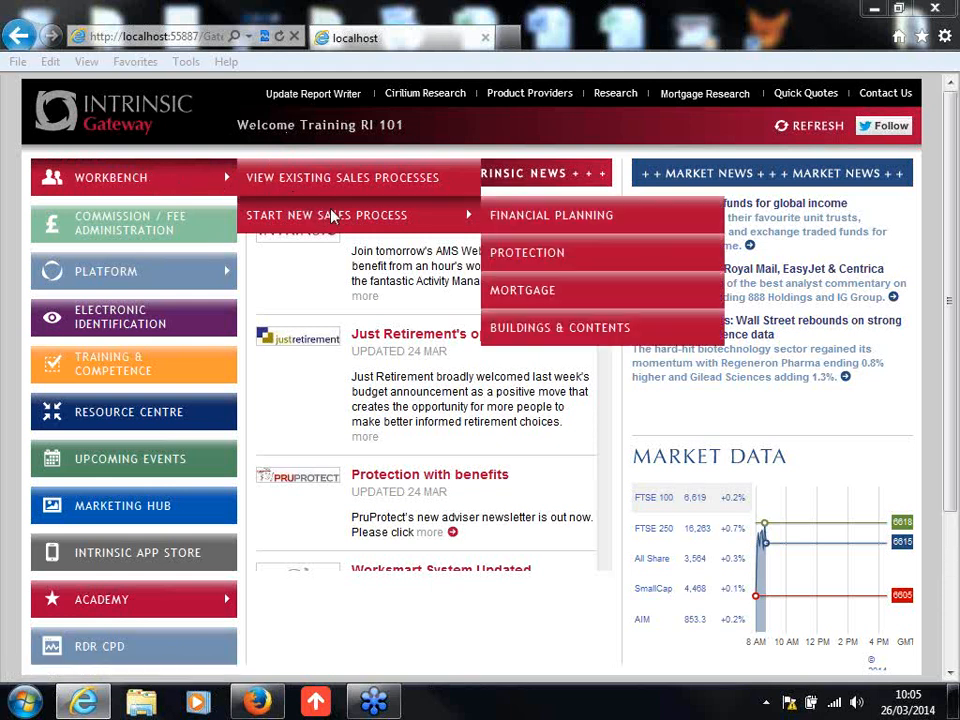
left_click(547, 292)
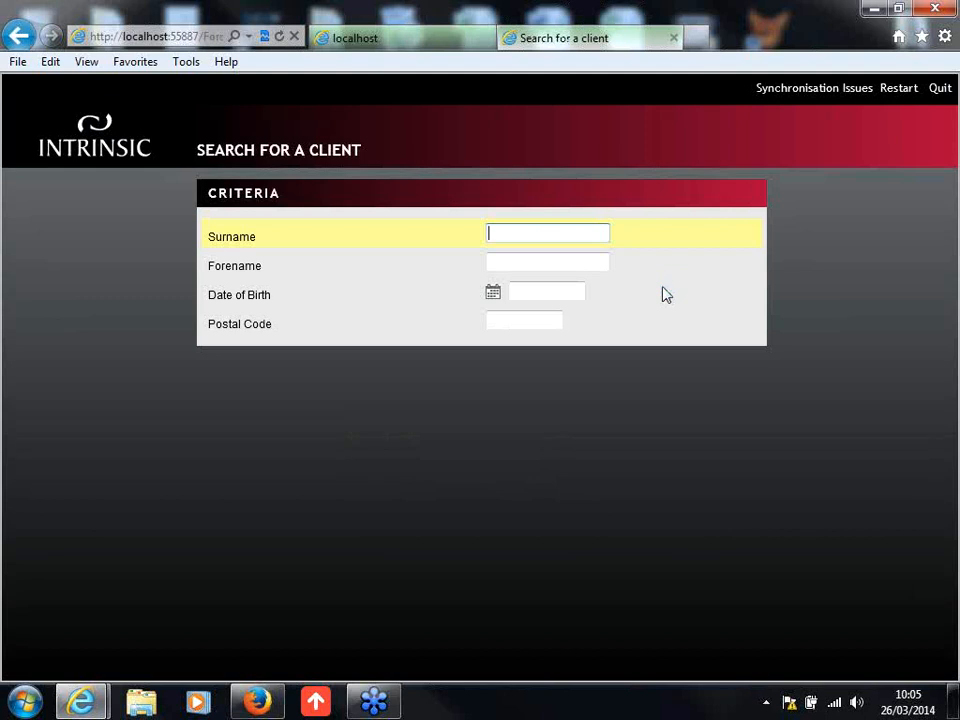
type("Person")
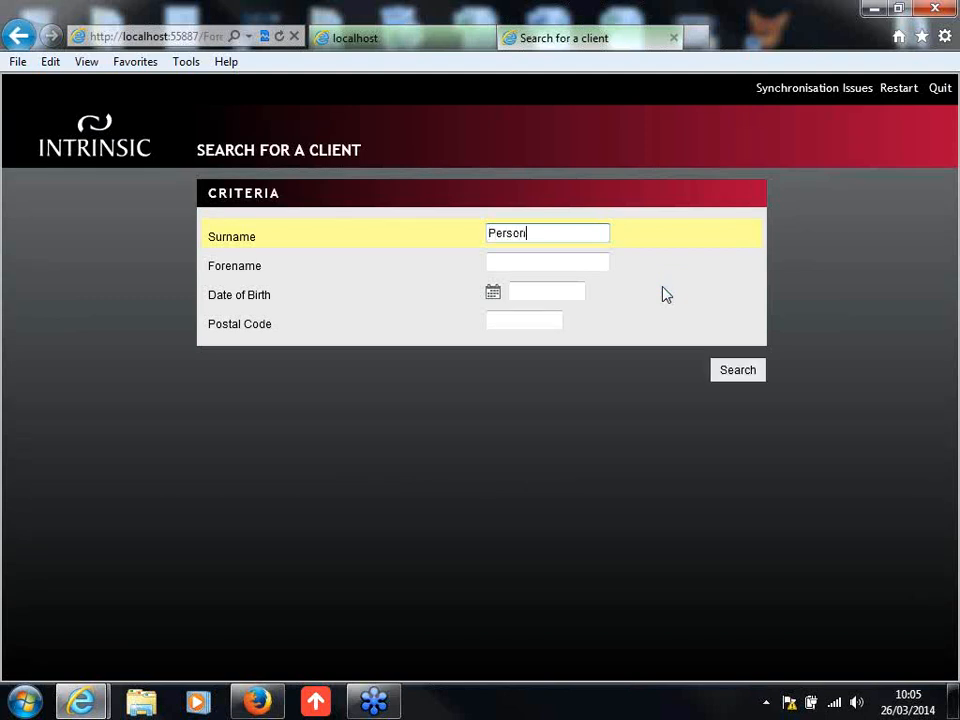
key("Tab")
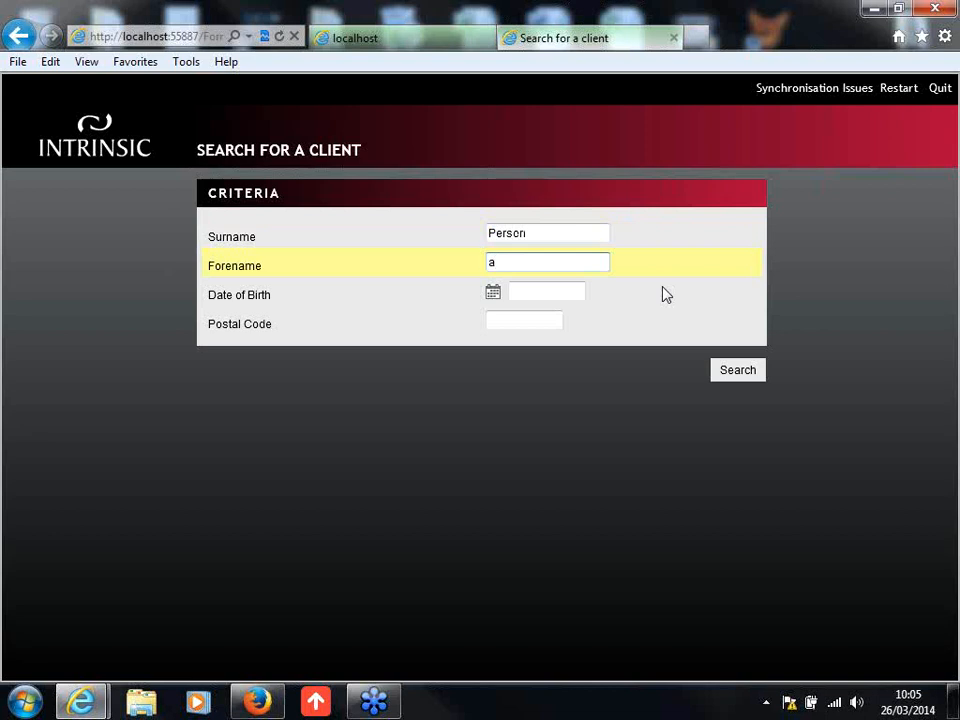
left_click(742, 374)
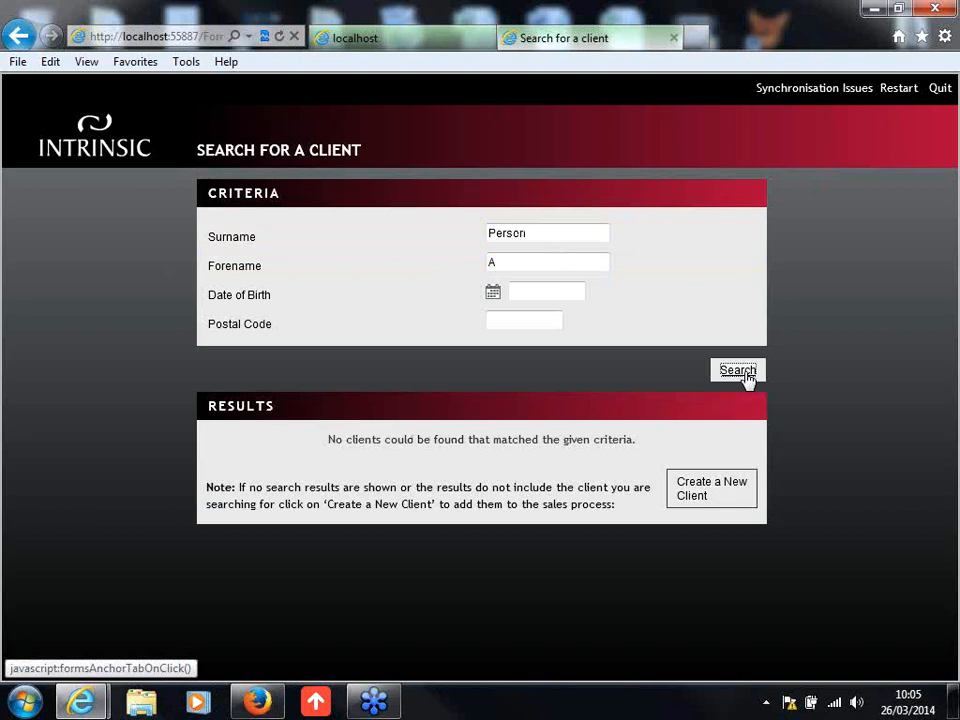
Step: Create a new client from the search, set the title to Mr and enter the date of birth
left_click(712, 494)
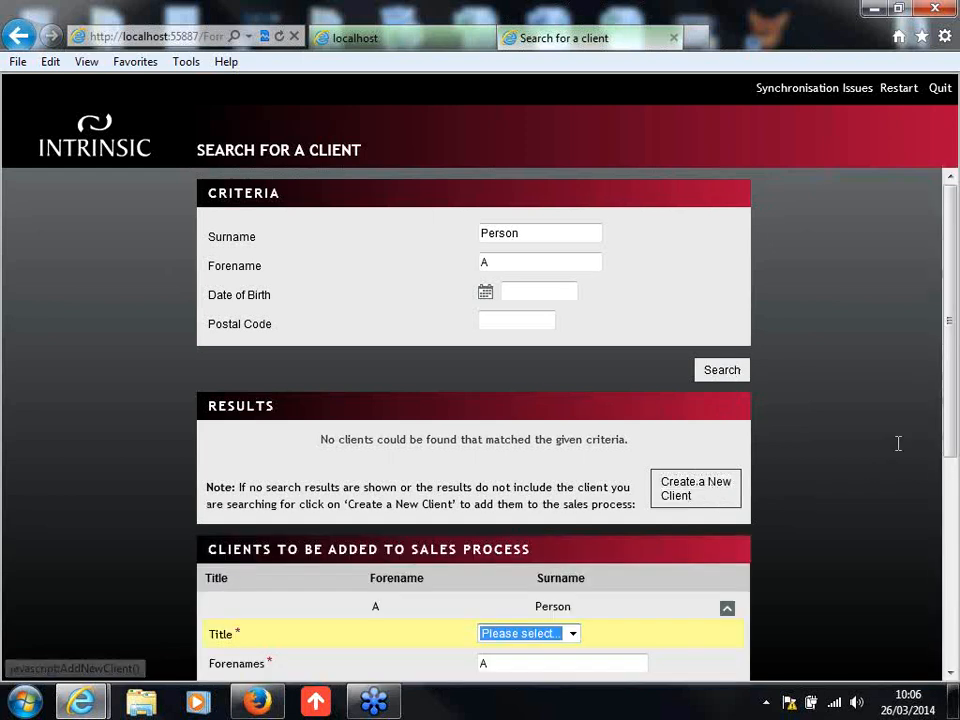
left_click_drag(953, 408, 926, 527)
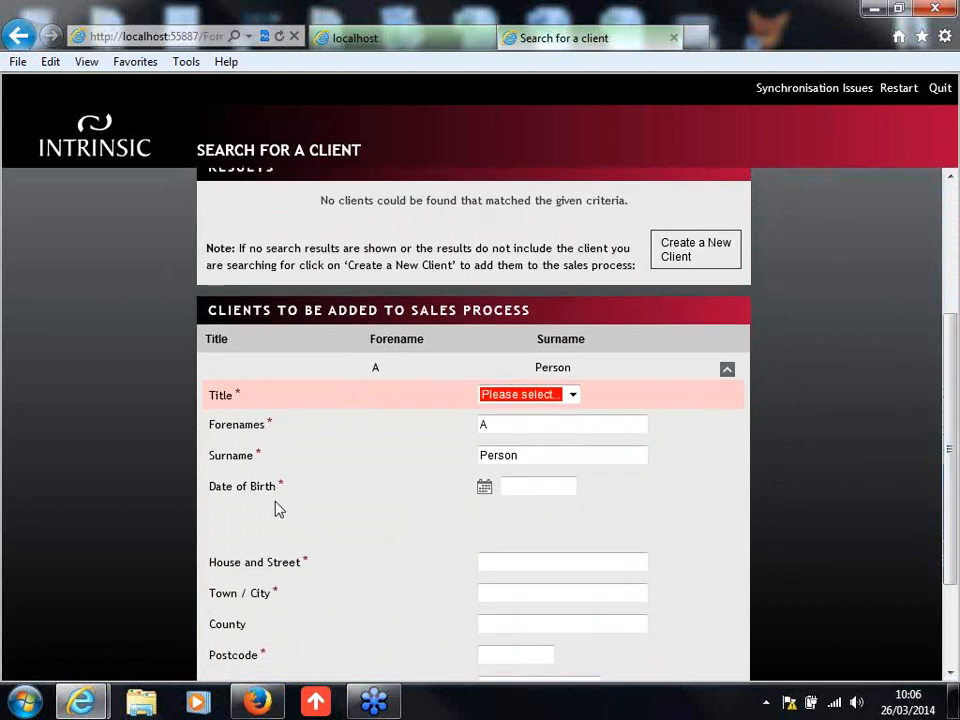
left_click(513, 397)
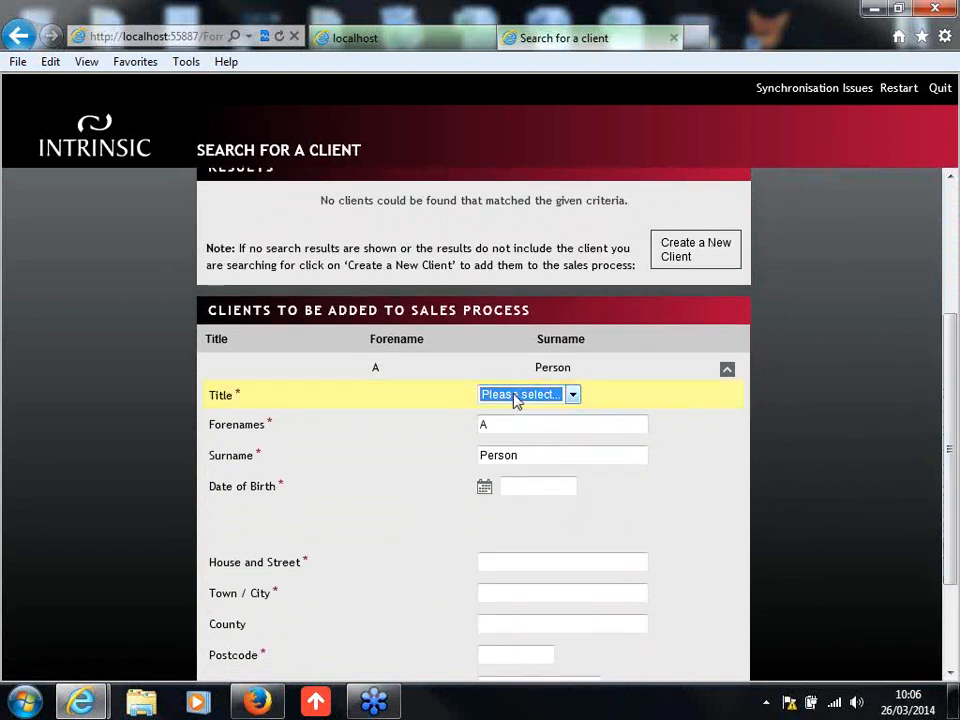
left_click(572, 396)
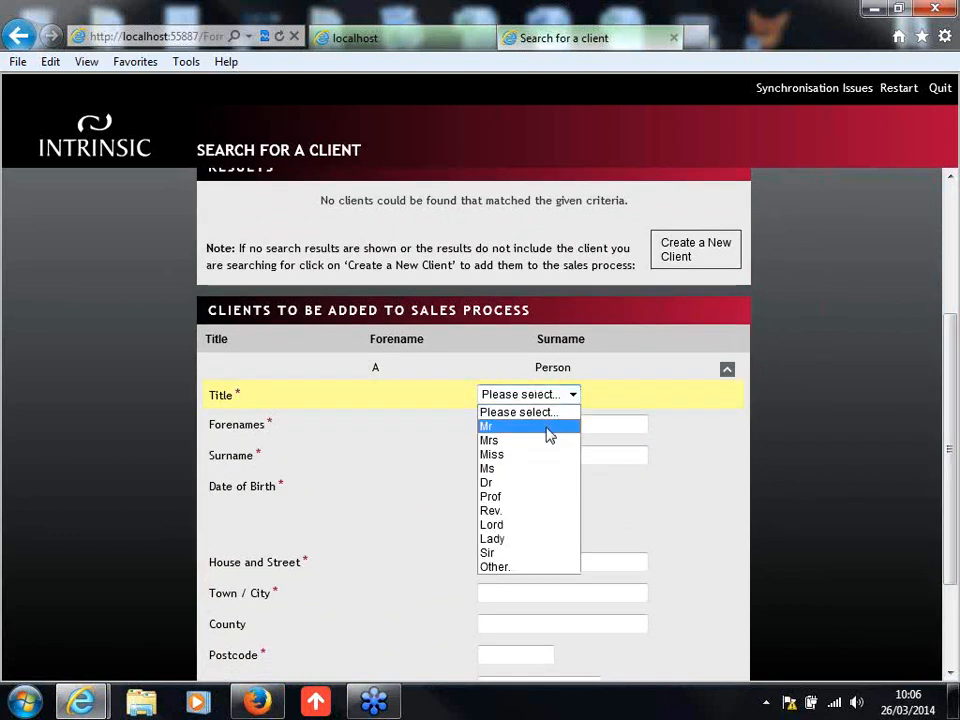
left_click(547, 426)
left_click(534, 485)
type("25/05/")
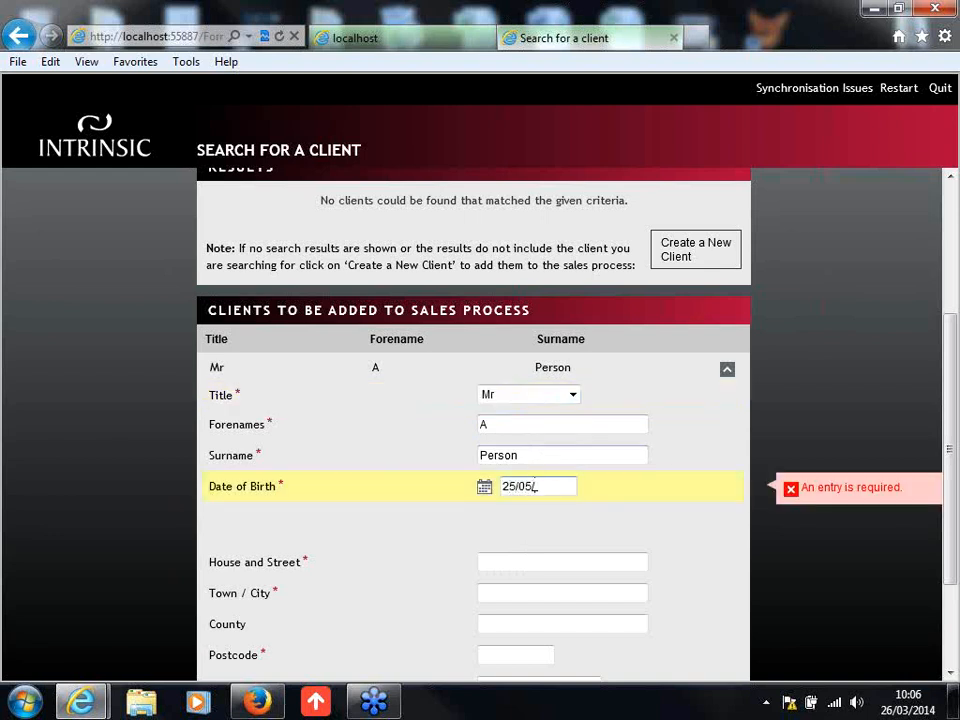
type("1985")
left_click(722, 540)
Step: Enter the new client's house and street, town and postcode
scroll(716, 538, "down", 1)
left_click(600, 485)
type("Any Place")
key("Tab")
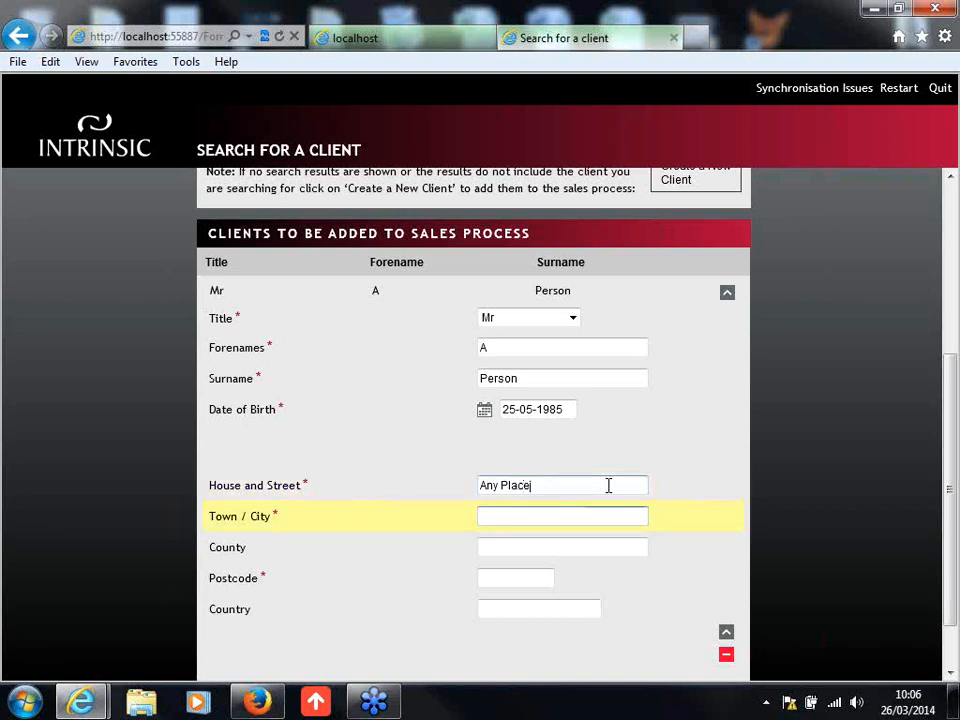
type("Any where.")
key("Tab")
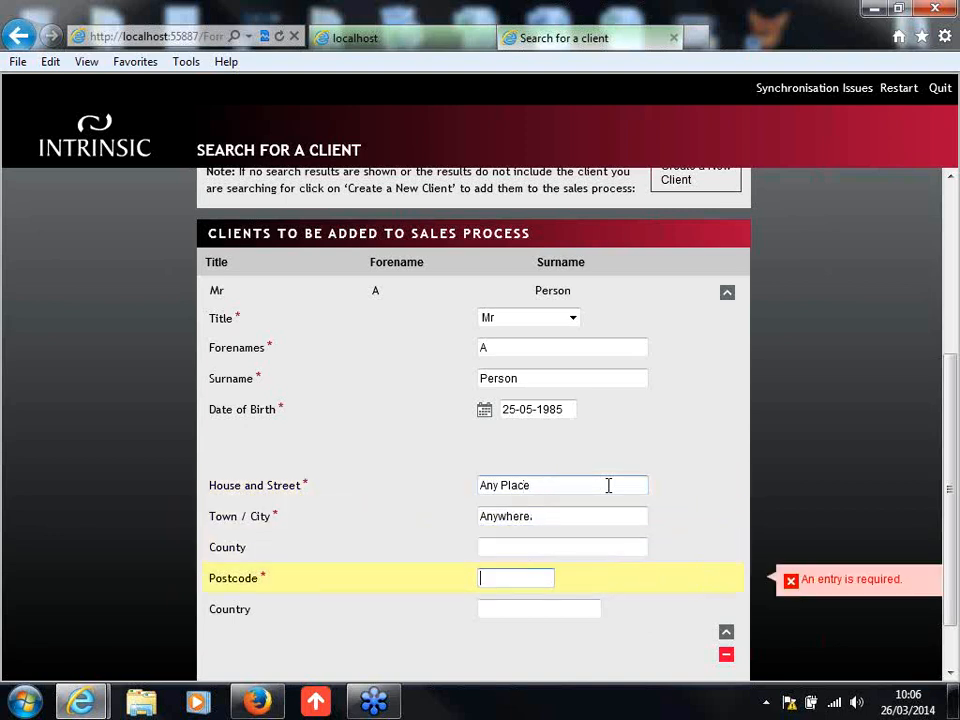
type("NE15 8NY")
Step: Collapse the client's details, try to launch the sales process and close the client search page
left_click_drag(953, 470, 953, 484)
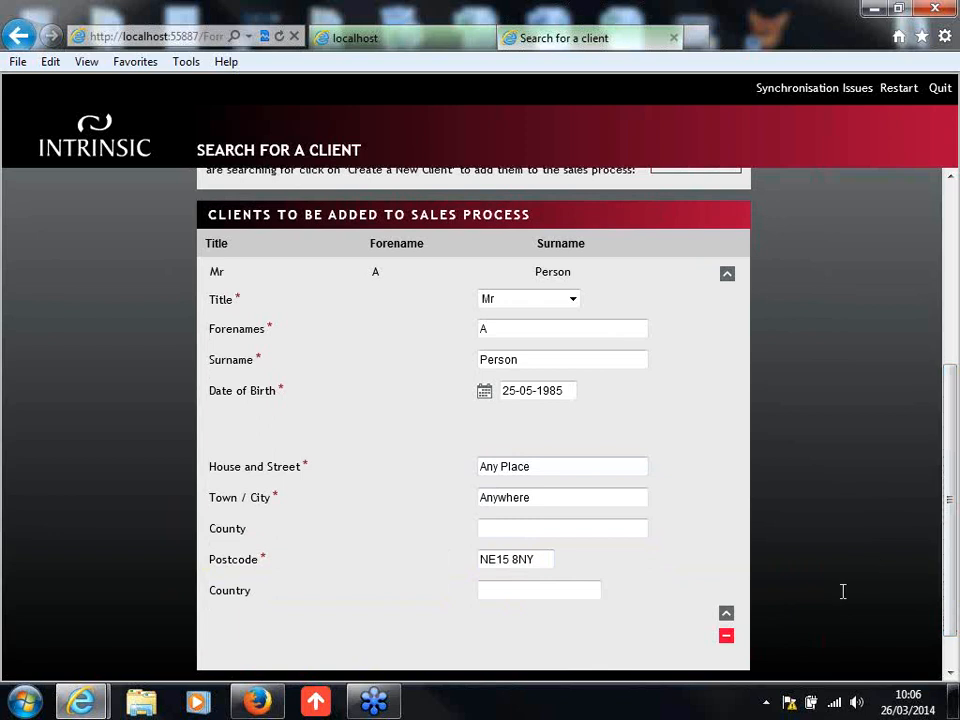
left_click(726, 615)
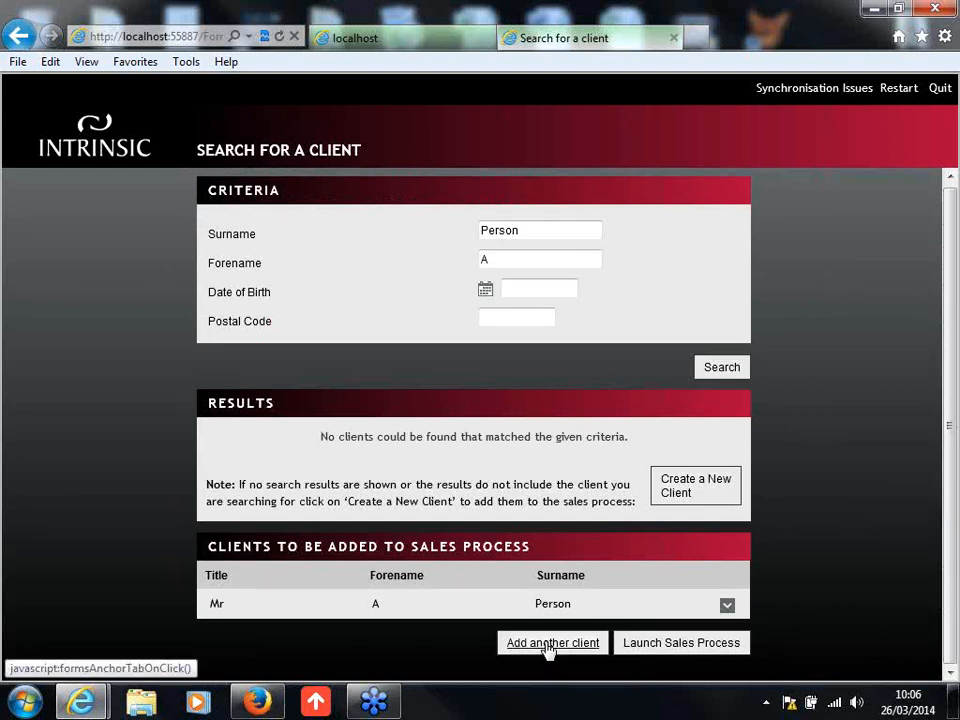
left_click(701, 643)
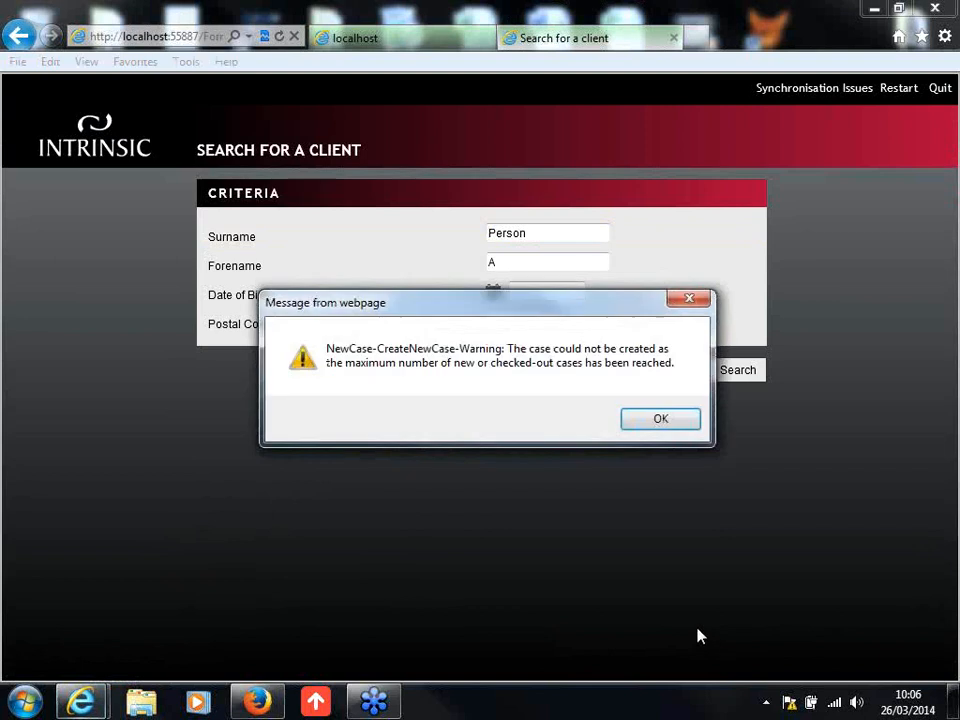
left_click(686, 423)
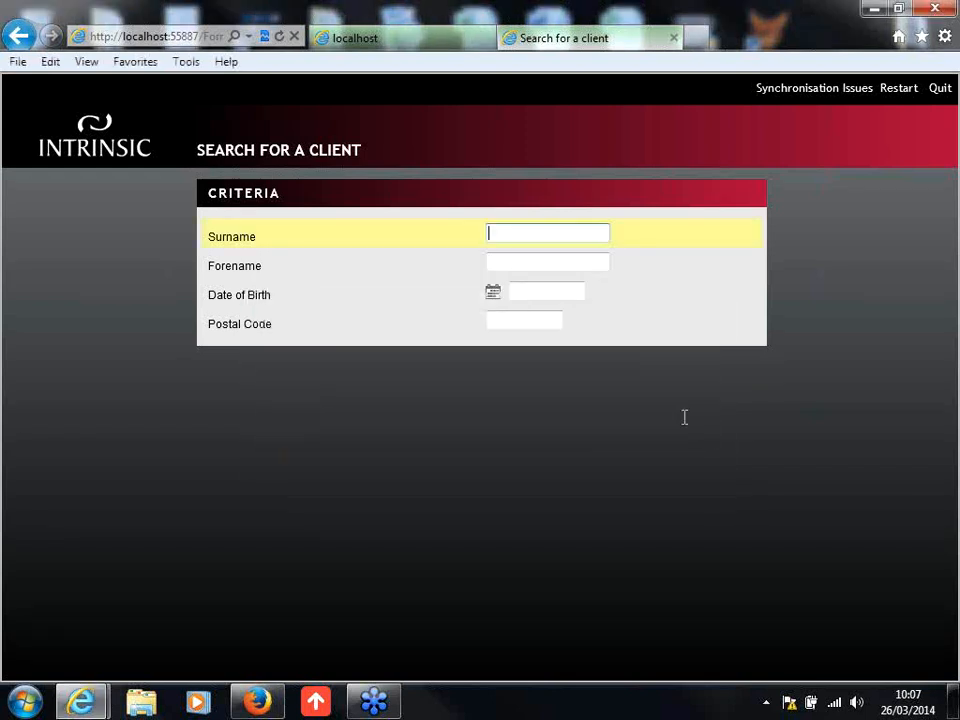
left_click(673, 38)
Step: View the existing sales processes, check in all of the adviser's sales processes and close the results page
mouse_move(180, 176)
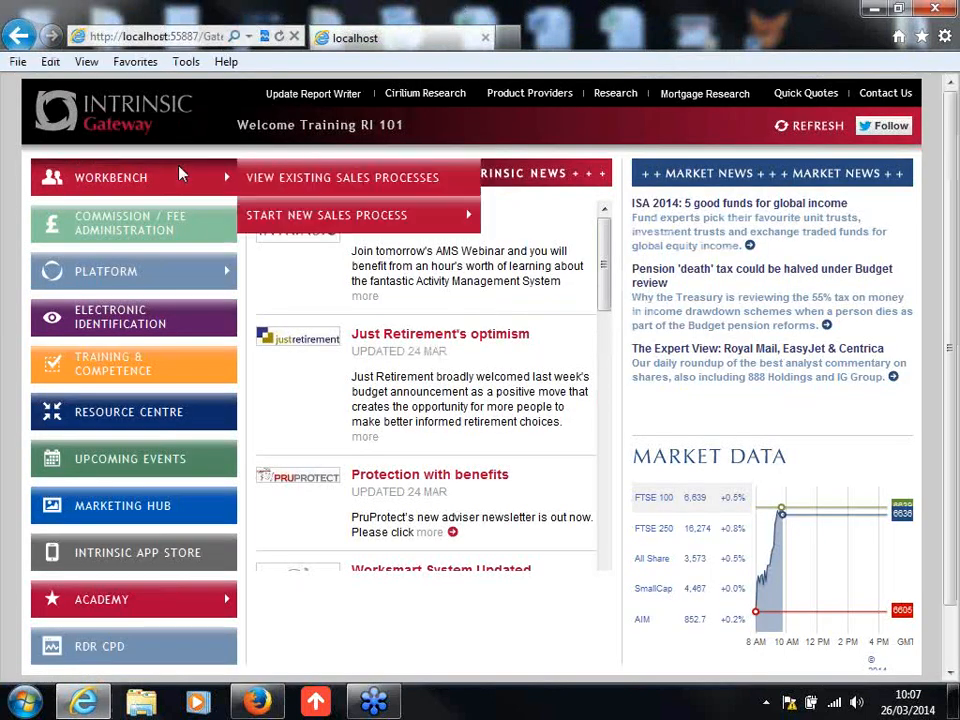
left_click(288, 178)
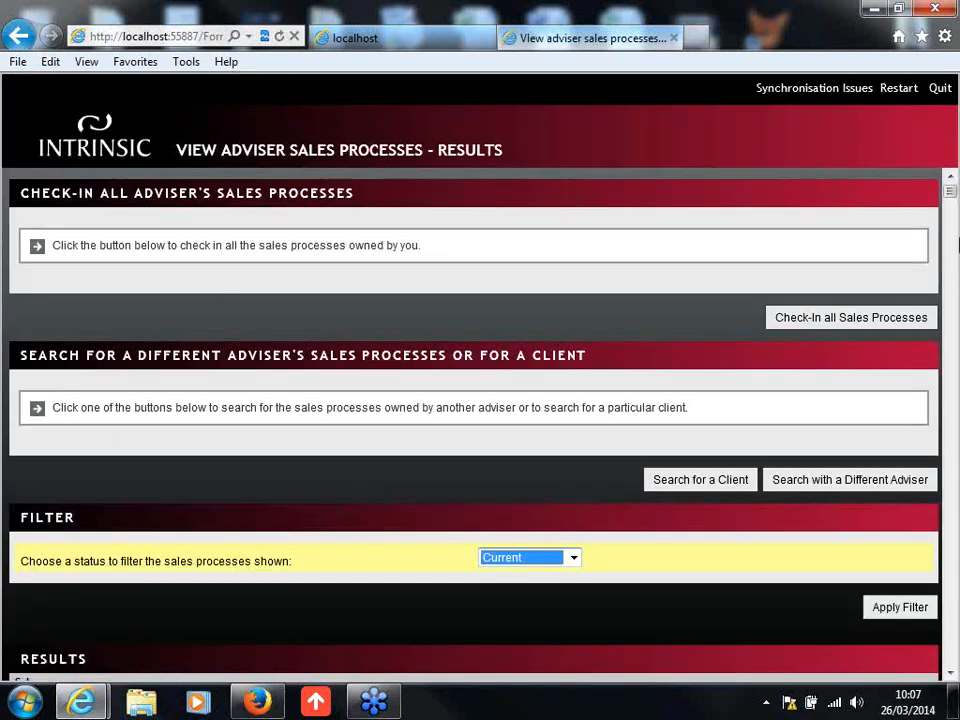
left_click_drag(950, 185, 950, 125)
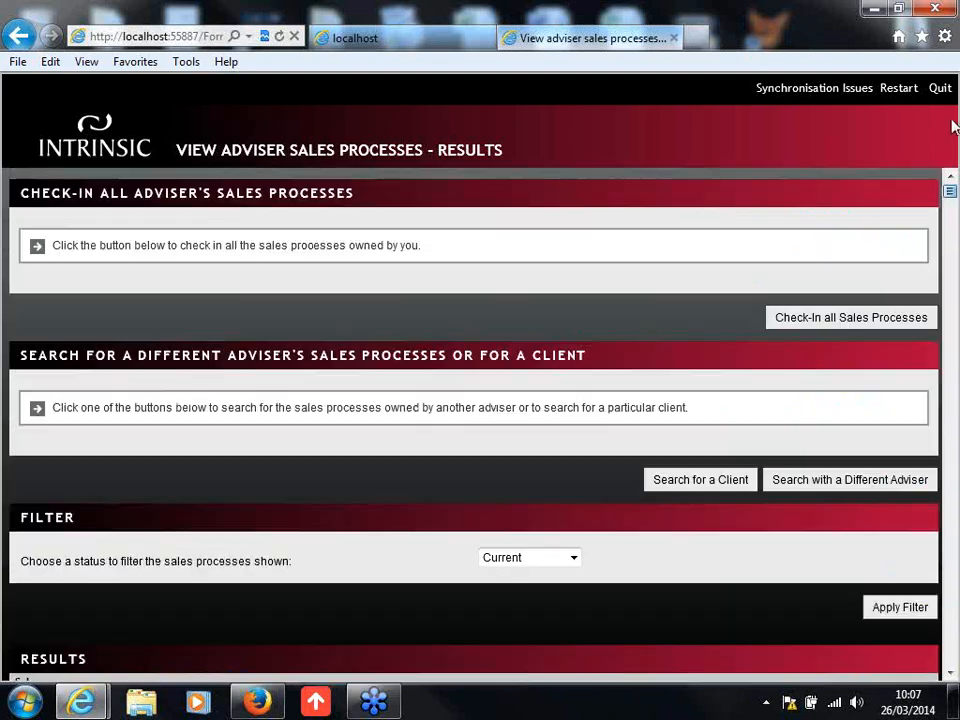
left_click(830, 318)
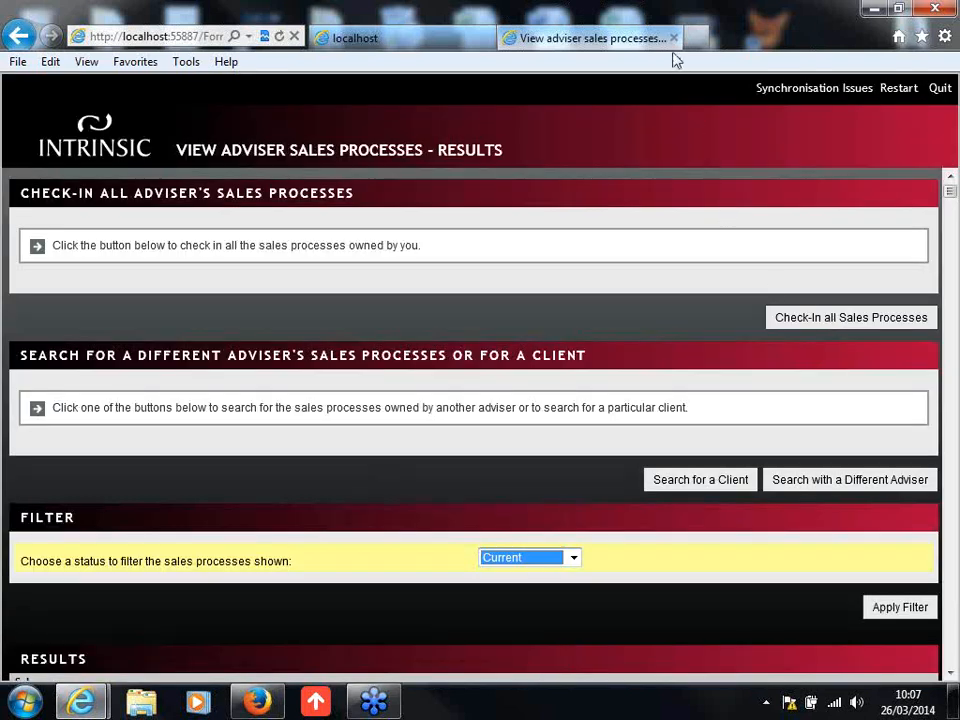
left_click(673, 38)
Step: Start a new mortgage sales process from the Workbench
mouse_move(204, 190)
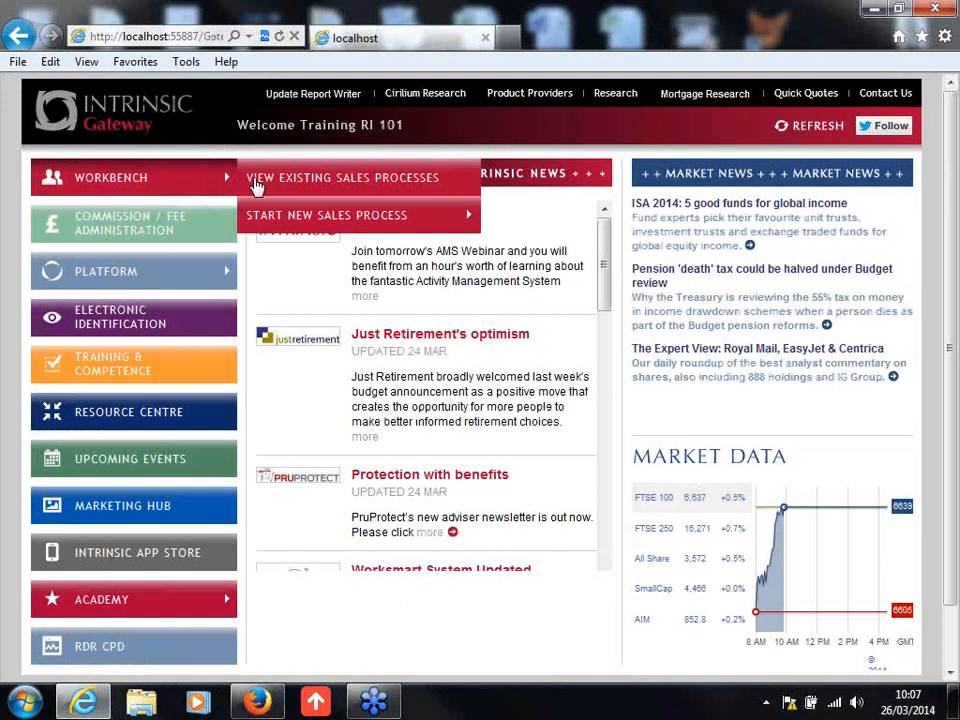
mouse_move(395, 215)
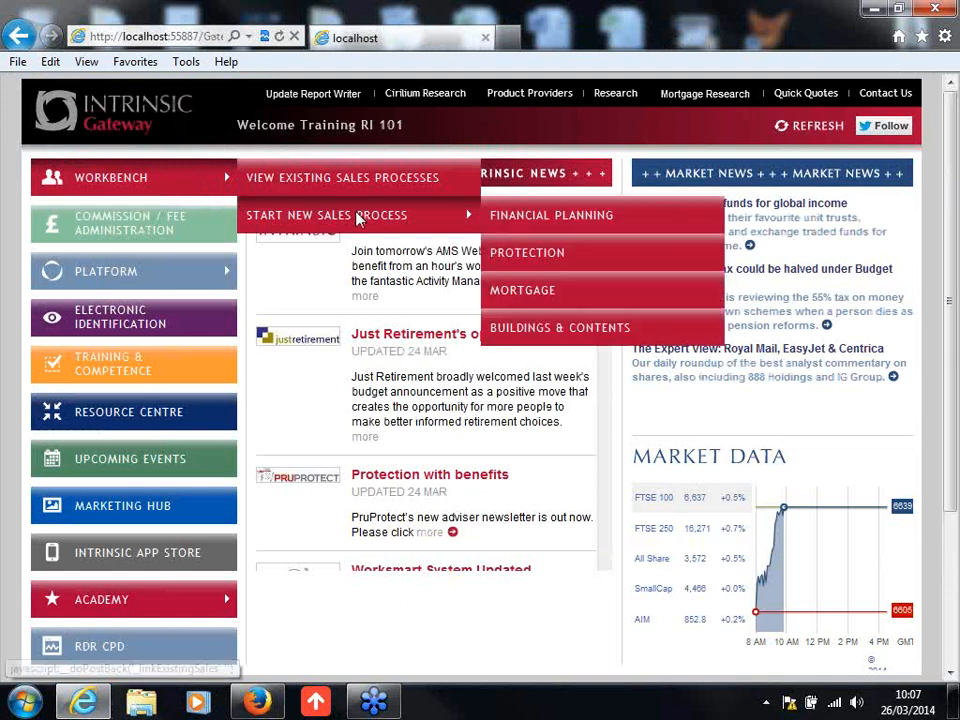
left_click(526, 292)
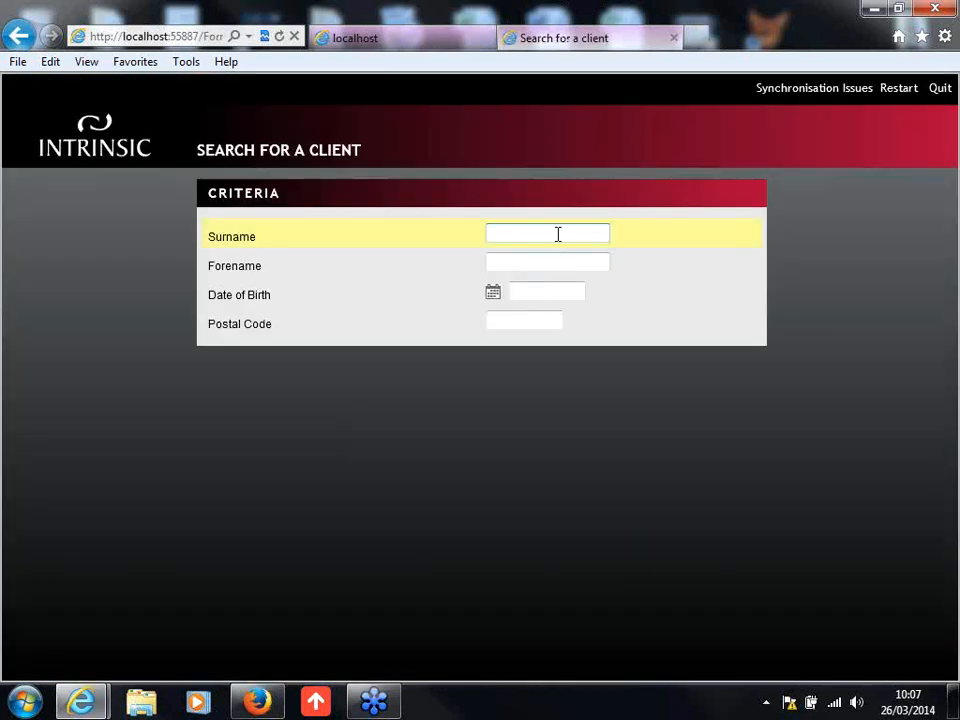
Step: Search for the client by surname and forename
type("pERSO")
key("BackSpace")
key("BackSpace")
key("BackSpace")
key("BackSpace")
key("Caps_Lock")
type("Person")
key("Tab")
type("A")
left_click(737, 372)
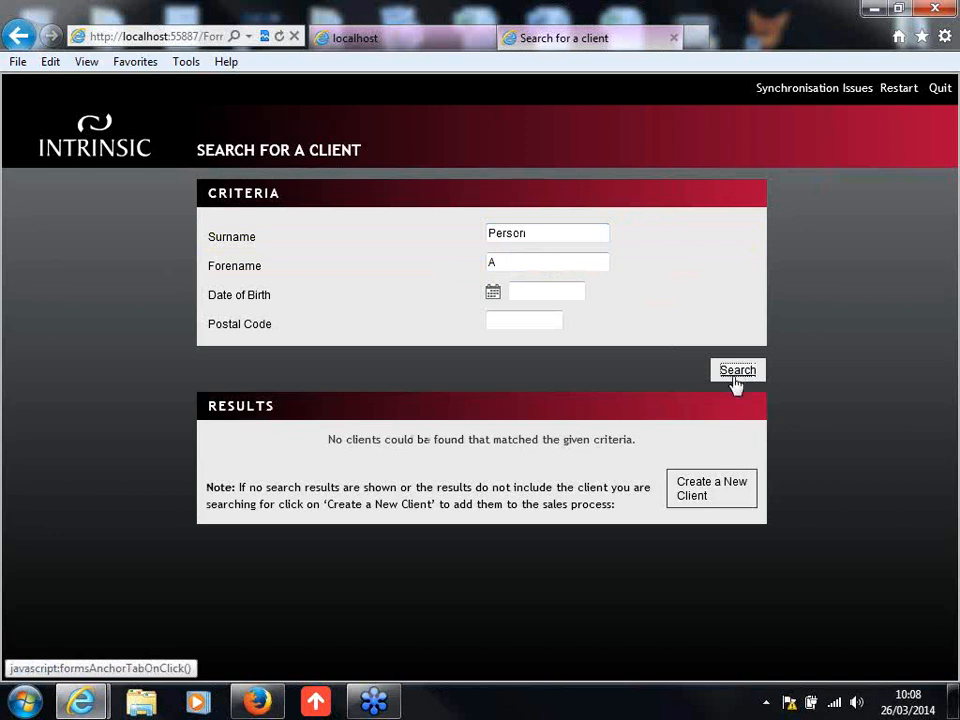
Step: Create a new client for the sales process with the title Mr and the client's date of birth
left_click(697, 491)
left_click_drag(944, 339, 930, 474)
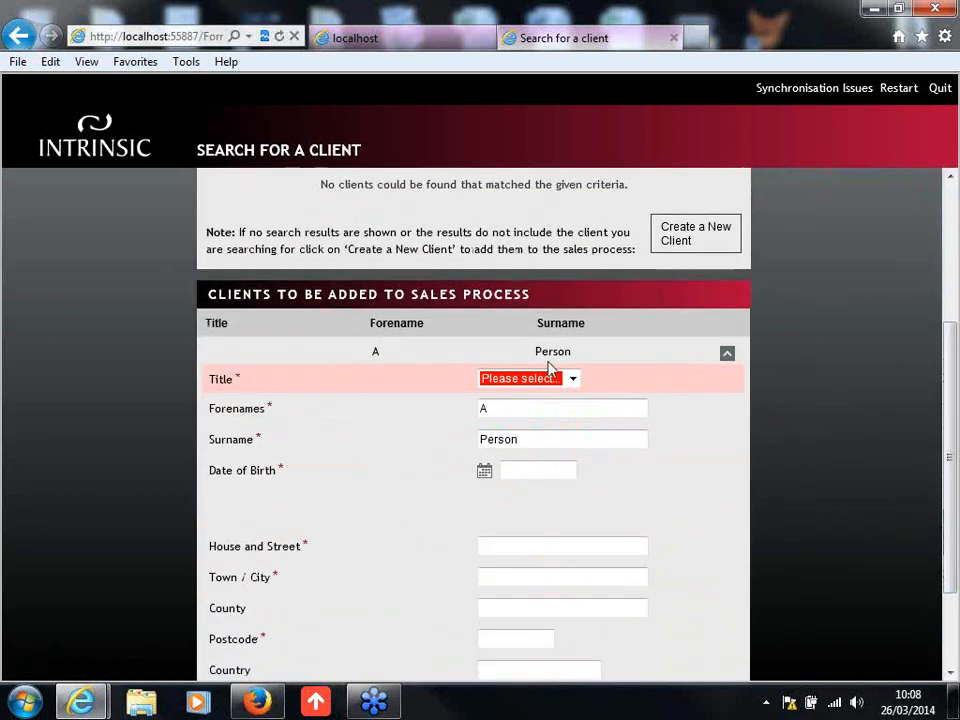
left_click(547, 381)
left_click(547, 408)
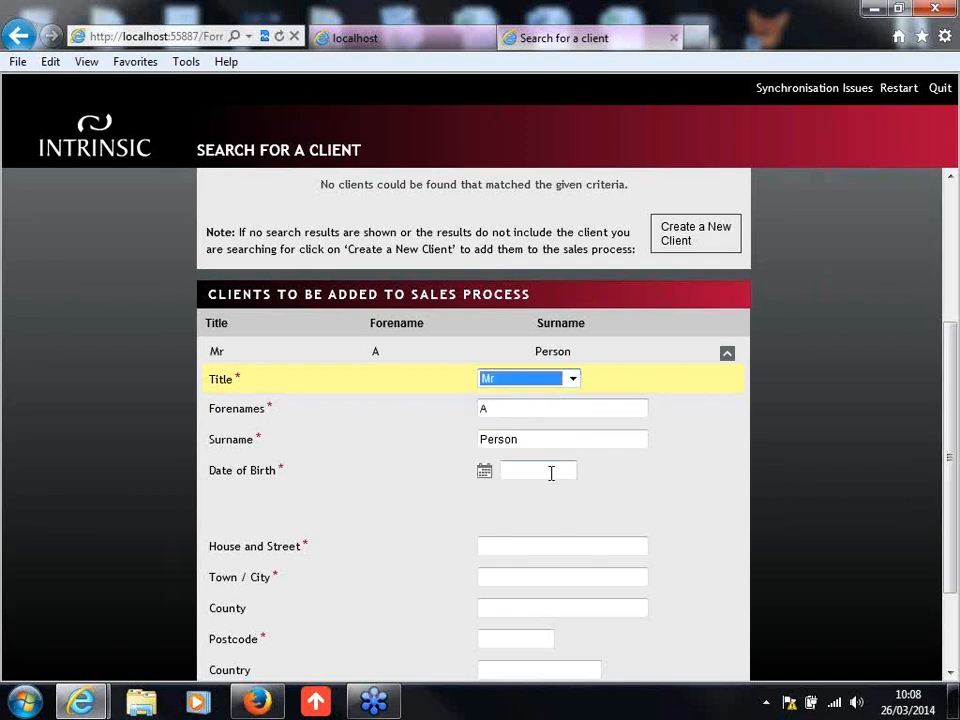
left_click(556, 470)
type("25/05/1985")
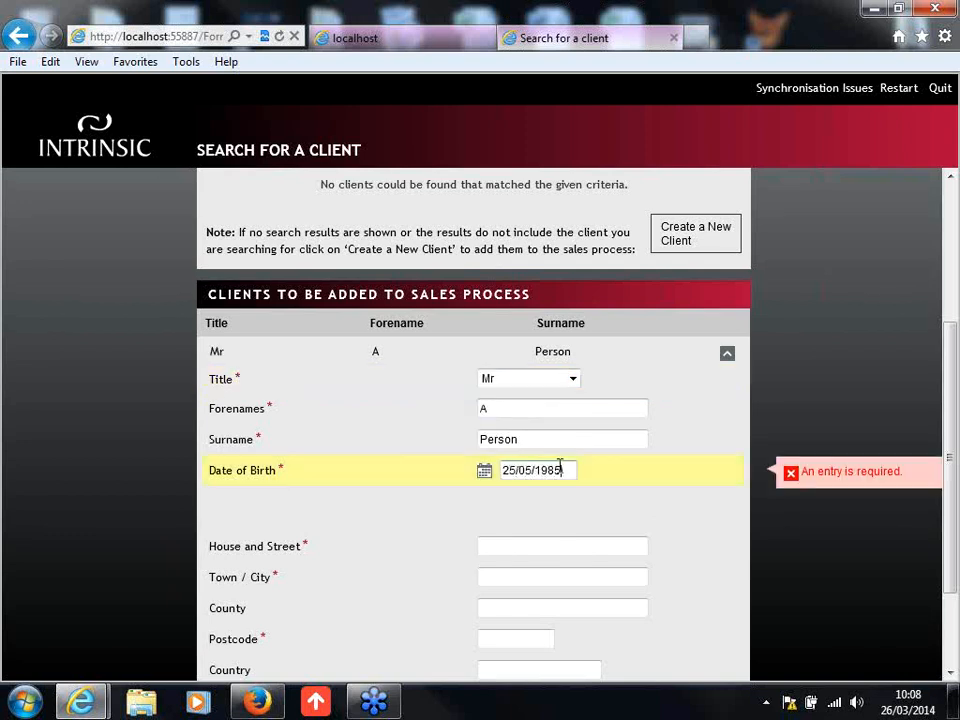
left_click(797, 422)
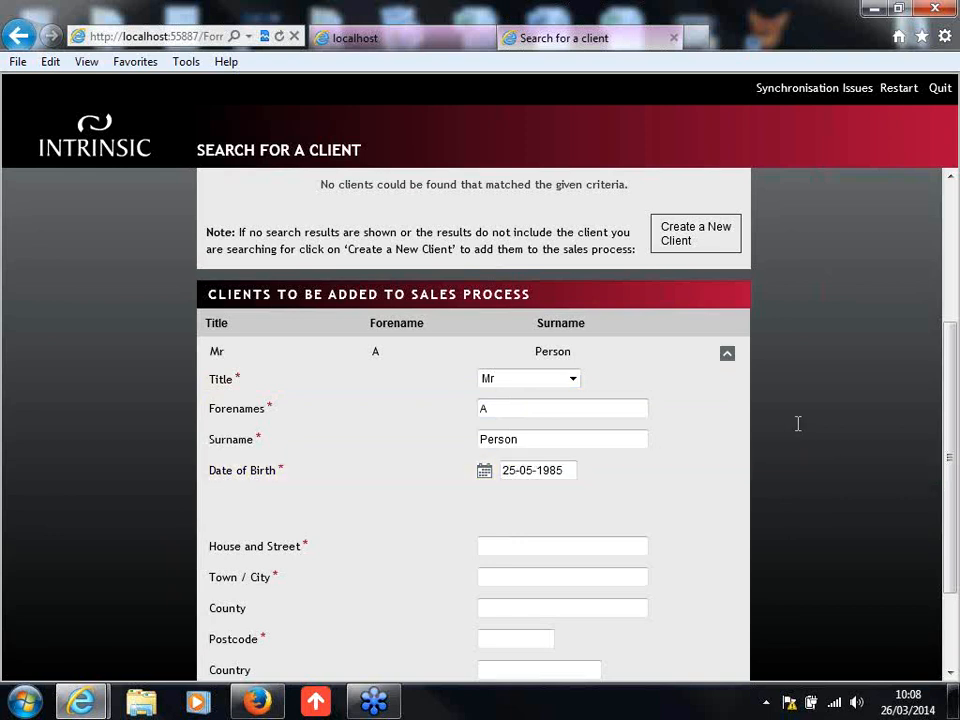
Step: Fill in the client's house and street and the town
scroll(593, 459, "down", 1)
left_click(584, 466)
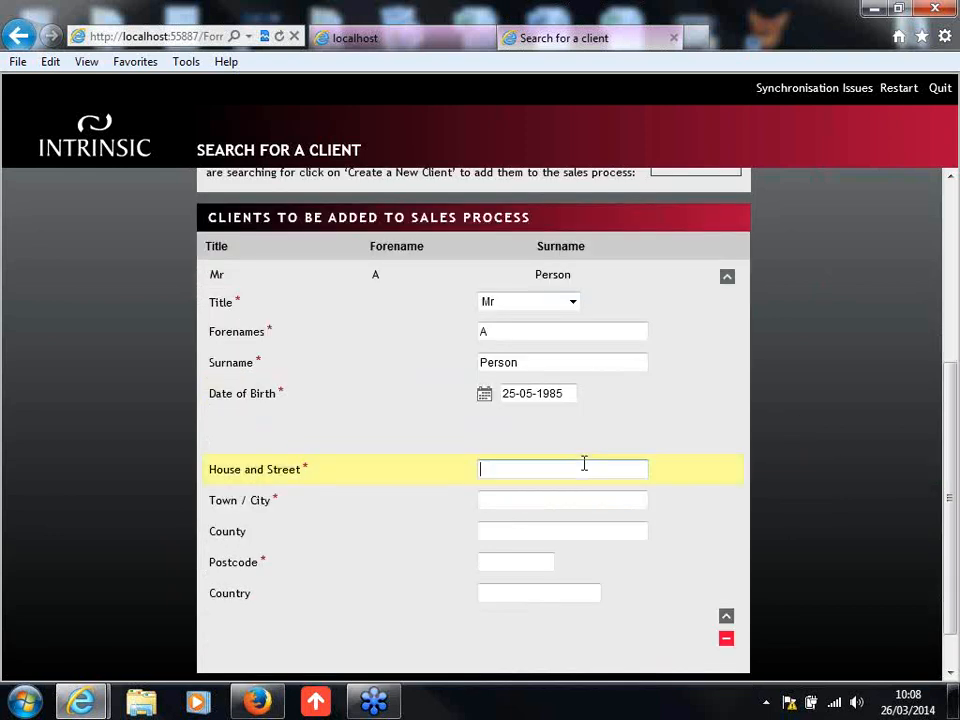
type("Any Place")
key("Tab")
type("Anywhere")
key("BackSpace")
key("BackSpace")
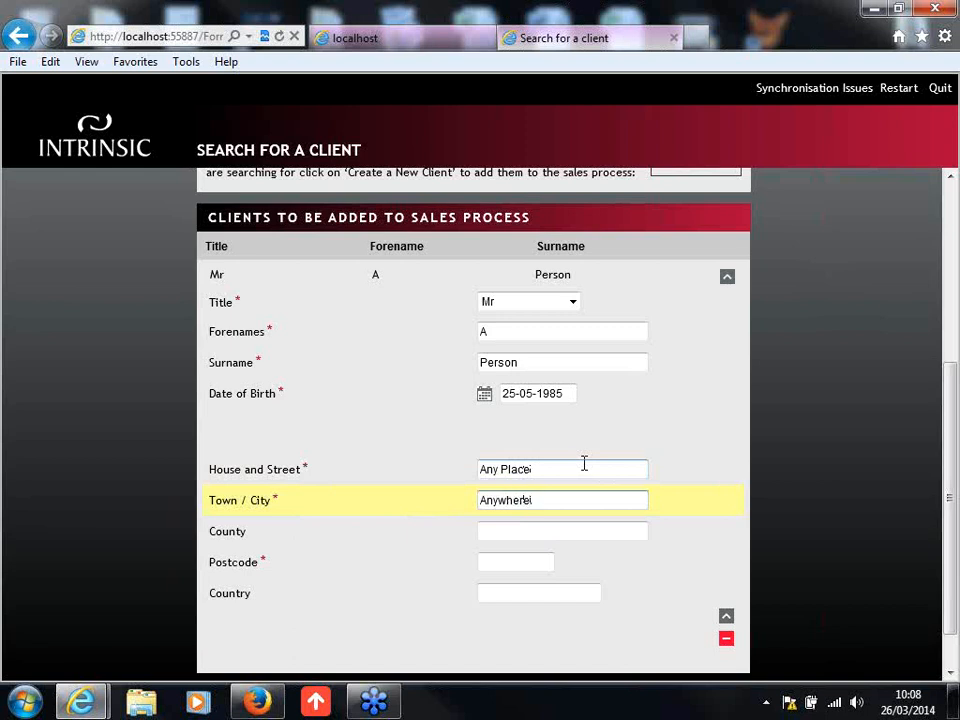
Step: Enter the client's postcode, collapse the client's details and launch the sales process
left_click(540, 562)
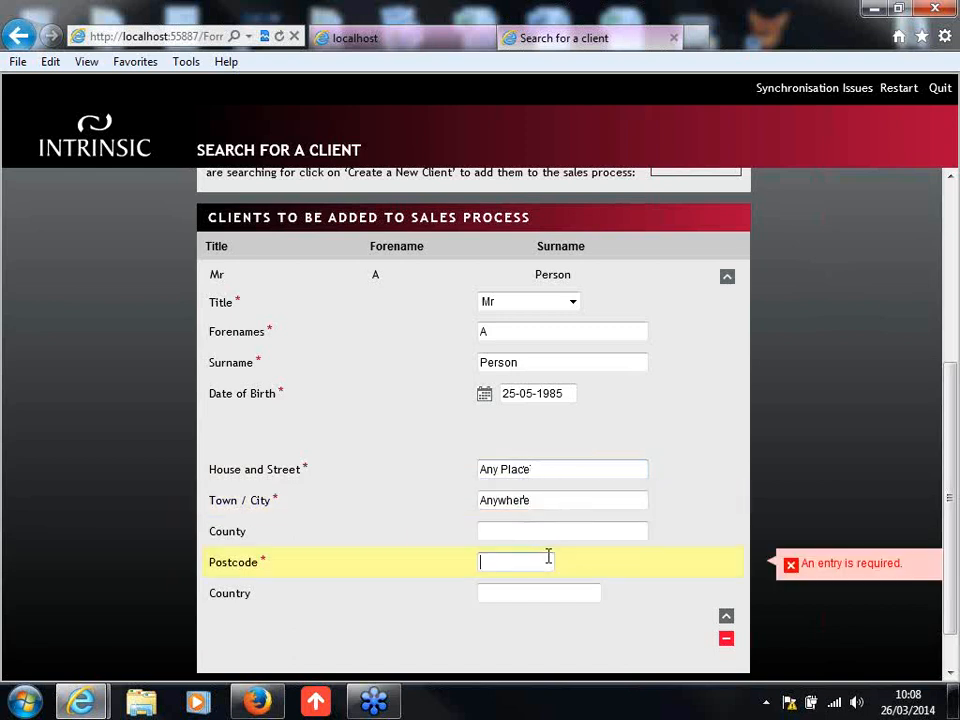
type("NE15 8NY")
left_click(728, 618)
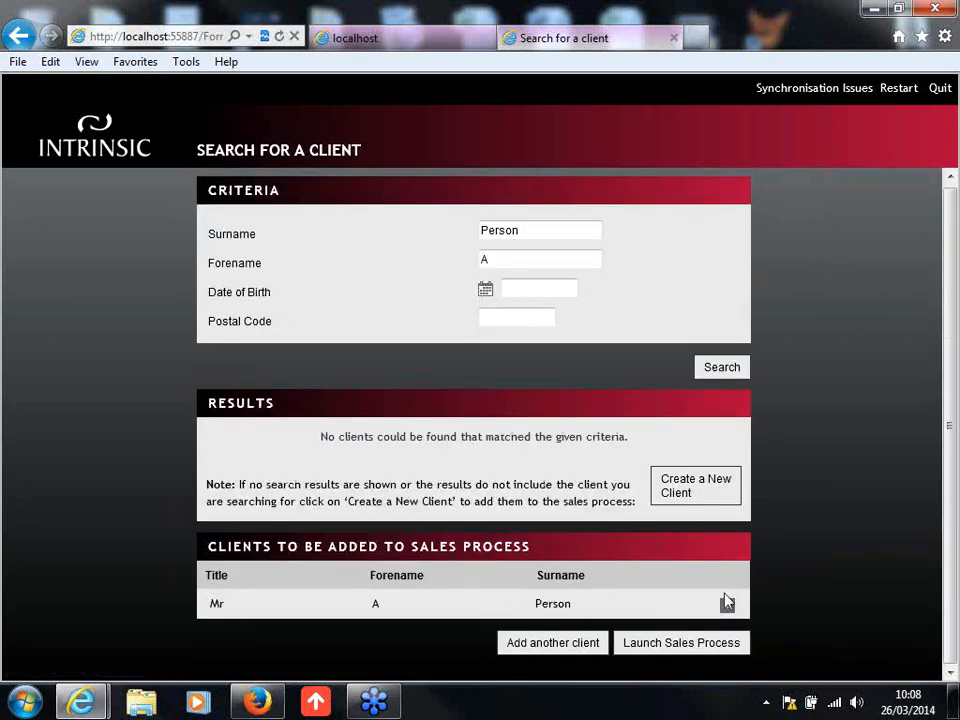
left_click(681, 649)
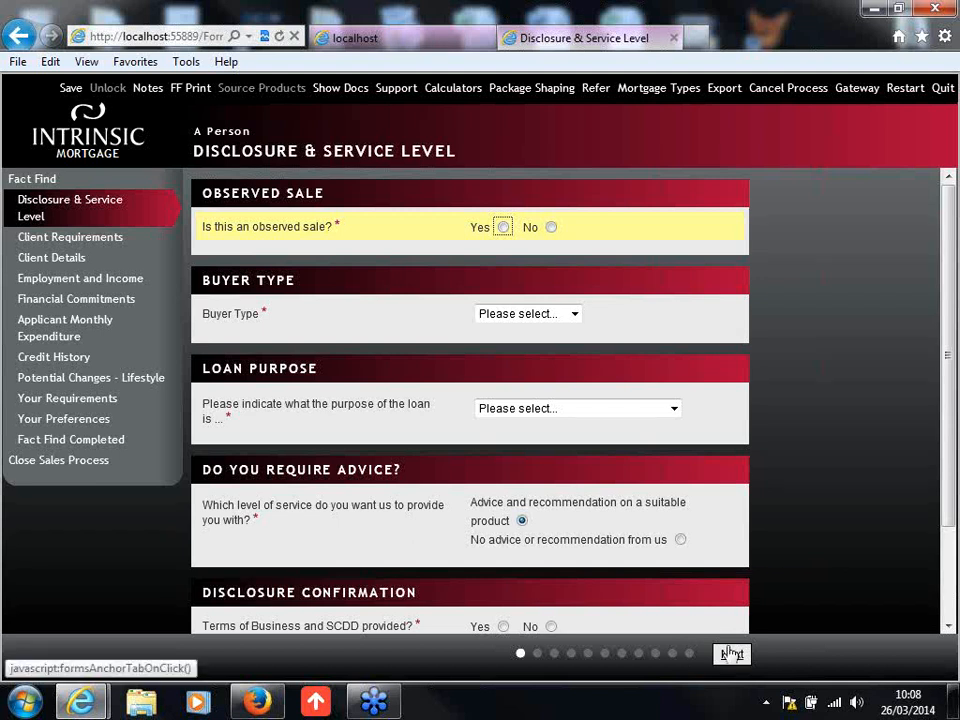
Step: Answer No to the observed sale question and set the buyer type to First Time Buyer
left_click(948, 446)
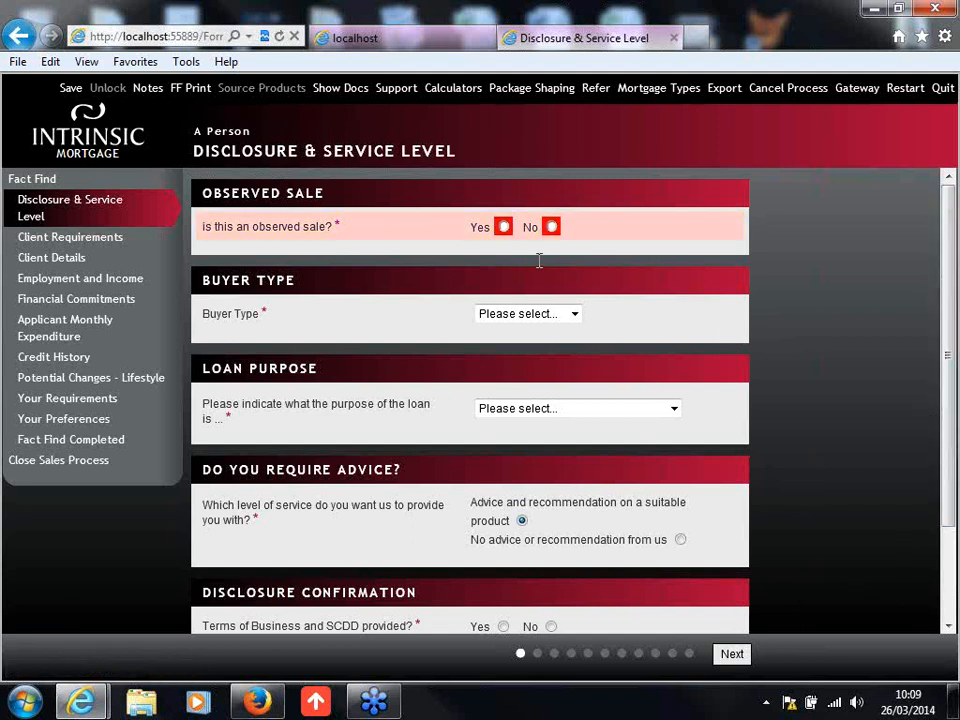
left_click(551, 227)
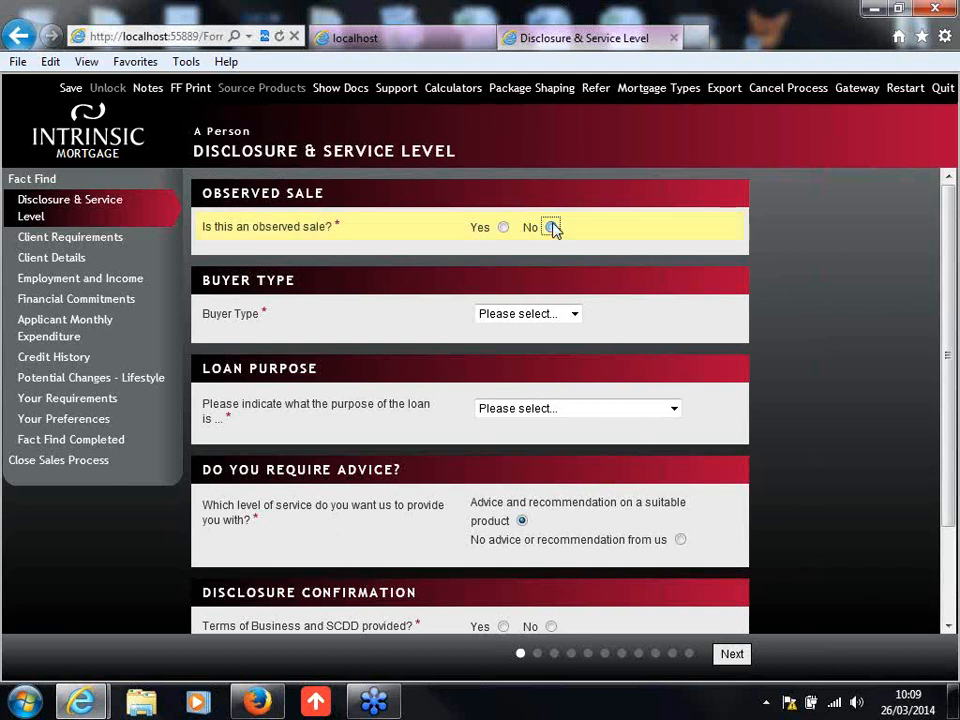
left_click(568, 316)
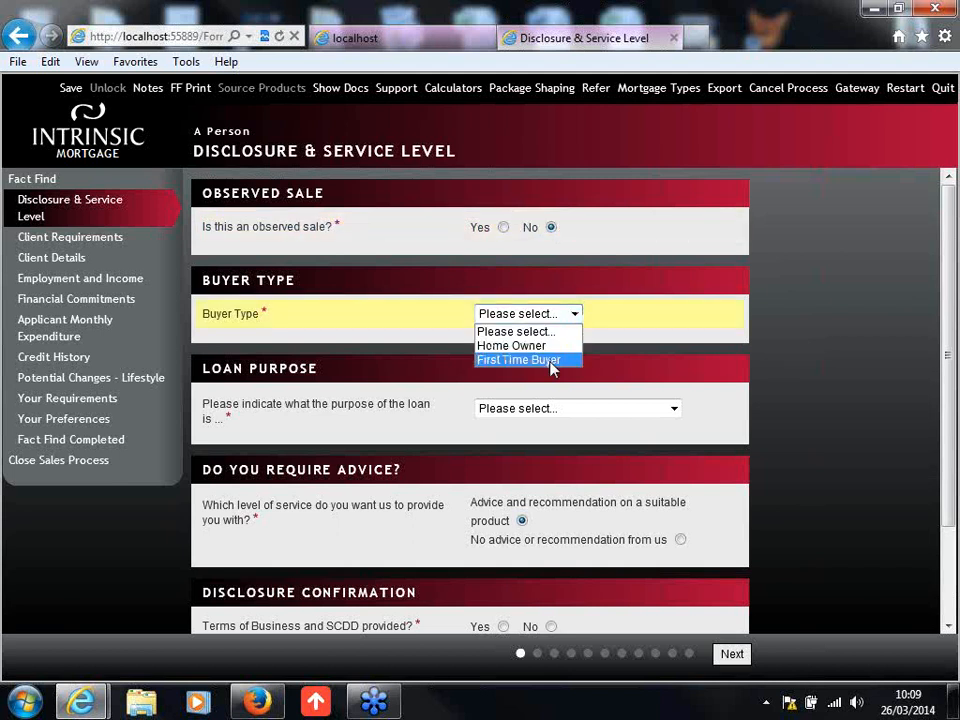
left_click(551, 362)
Step: Set the purpose of the loan to Purchase
left_click_drag(952, 360, 942, 430)
left_click(563, 306)
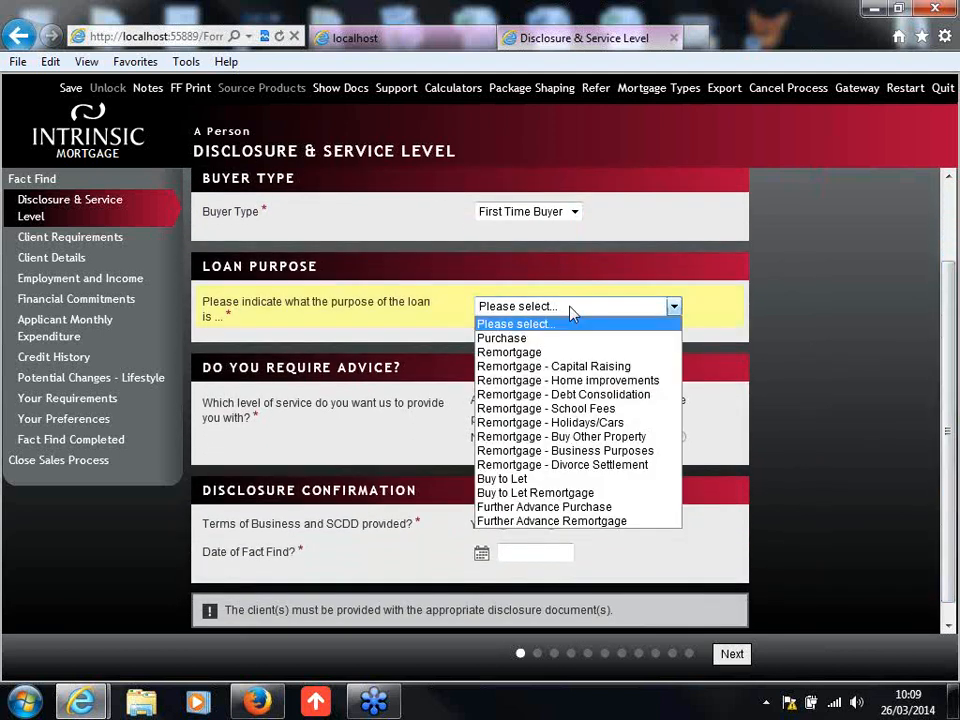
left_click(571, 337)
Step: Confirm that the Terms of Business and SCDD were provided, with version number V2
left_click_drag(948, 326, 944, 343)
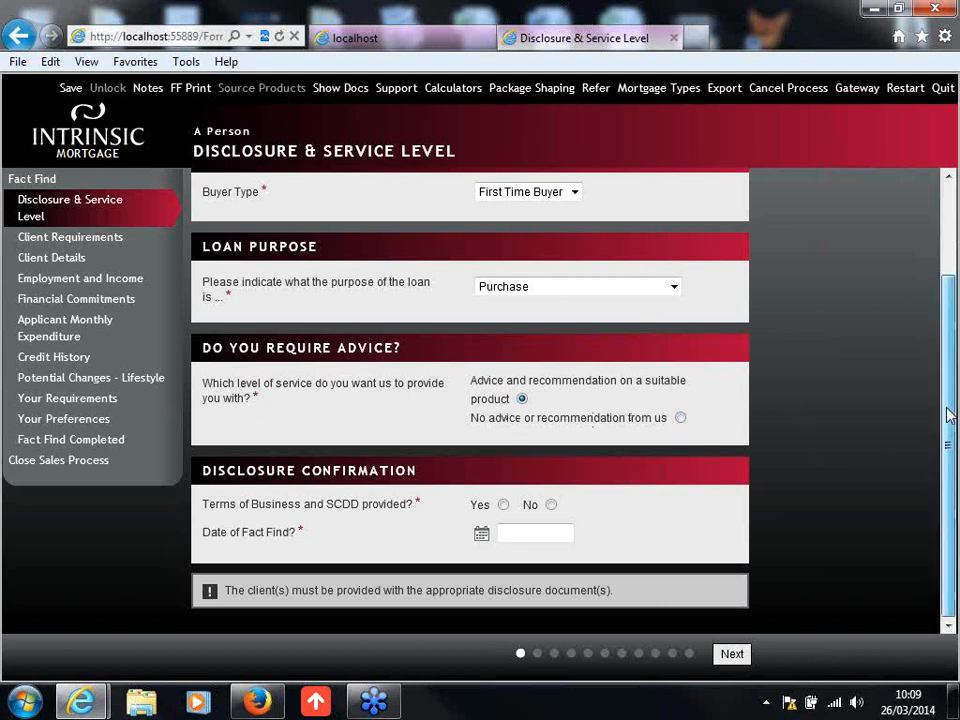
left_click(504, 506)
left_click(516, 531)
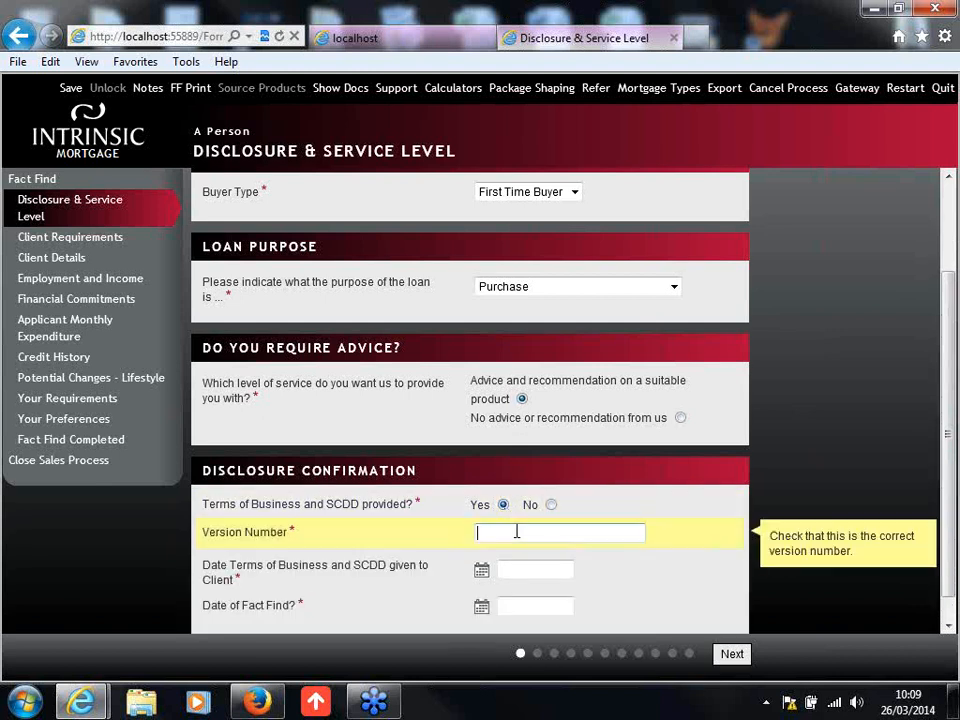
type("V2")
Step: Enter 26/03/2014 as both the Terms of Business date and the fact find date, and proceed to Client Requirements
scroll(519, 528, "down", 1)
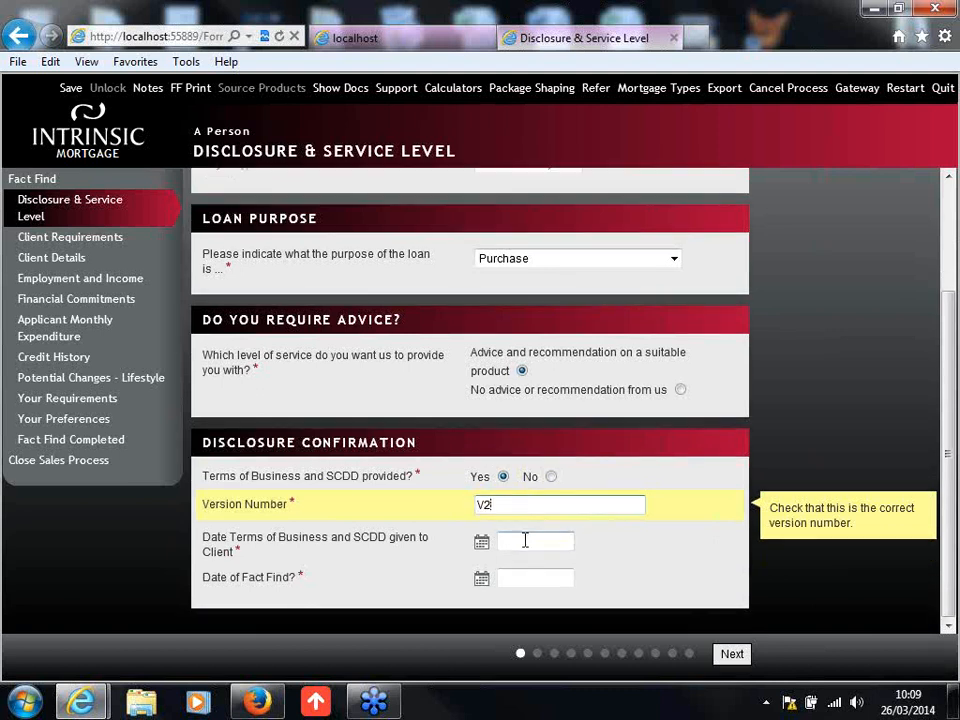
left_click(525, 540)
type("26/03/2014")
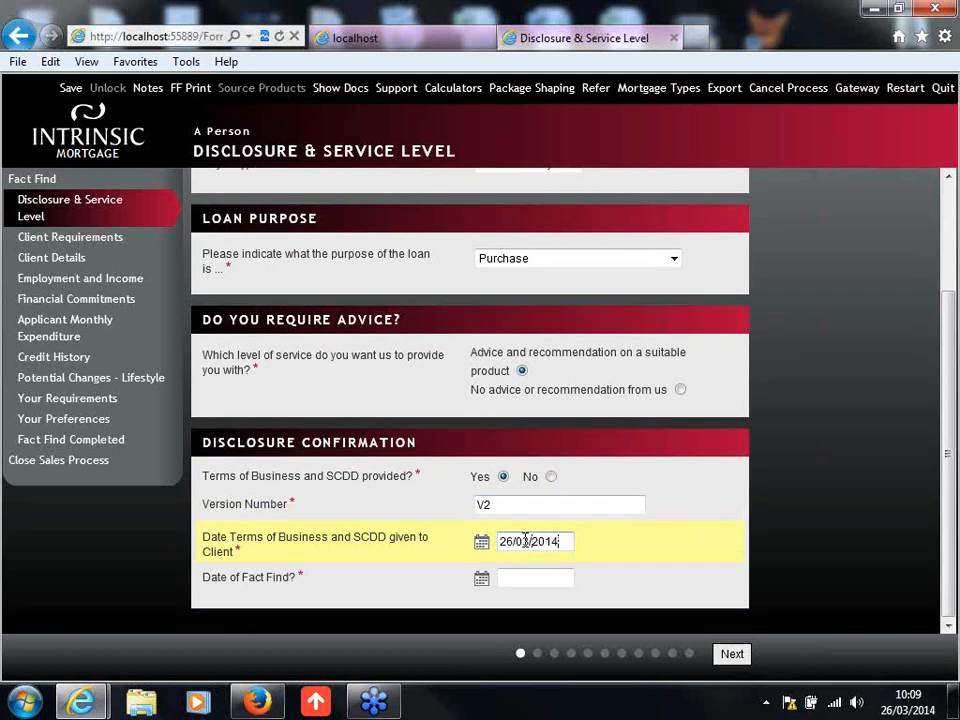
key("Tab")
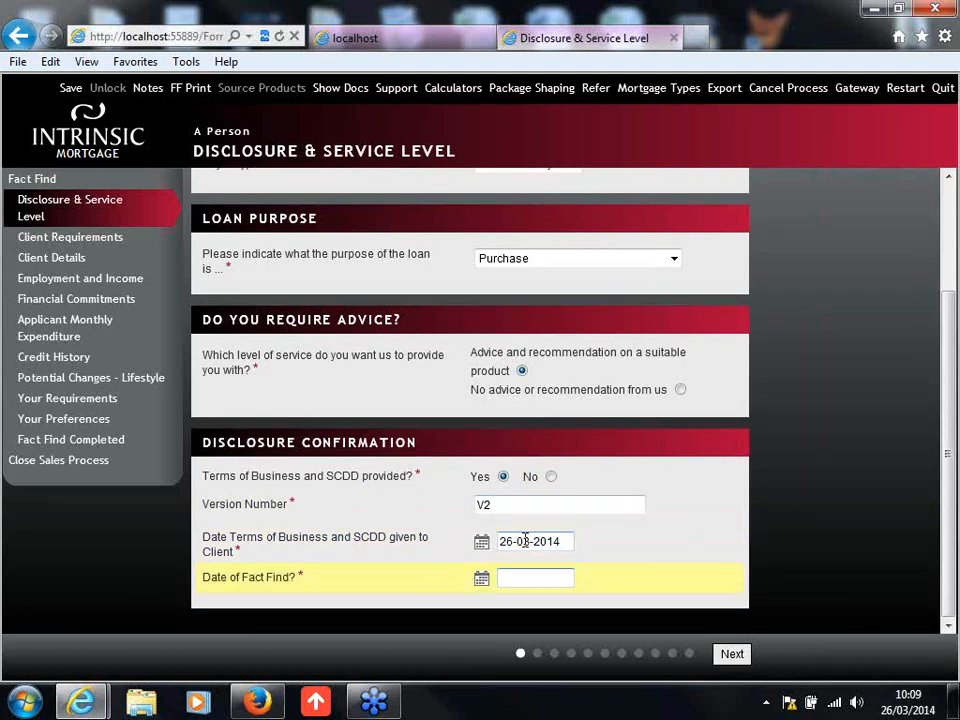
type("26/03/2014")
left_click(768, 609)
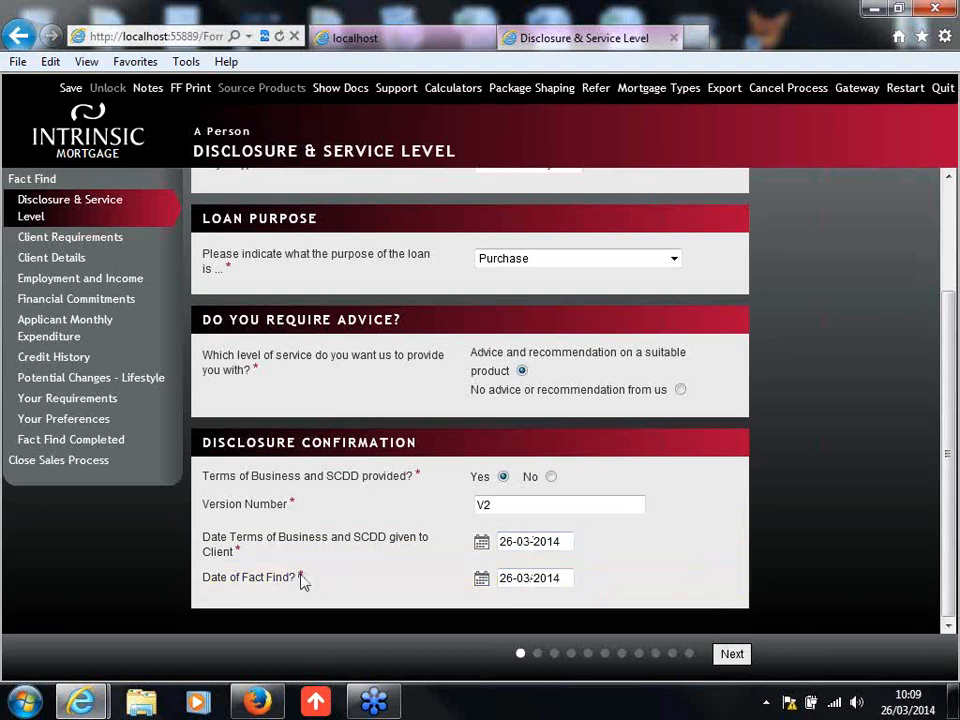
left_click(732, 655)
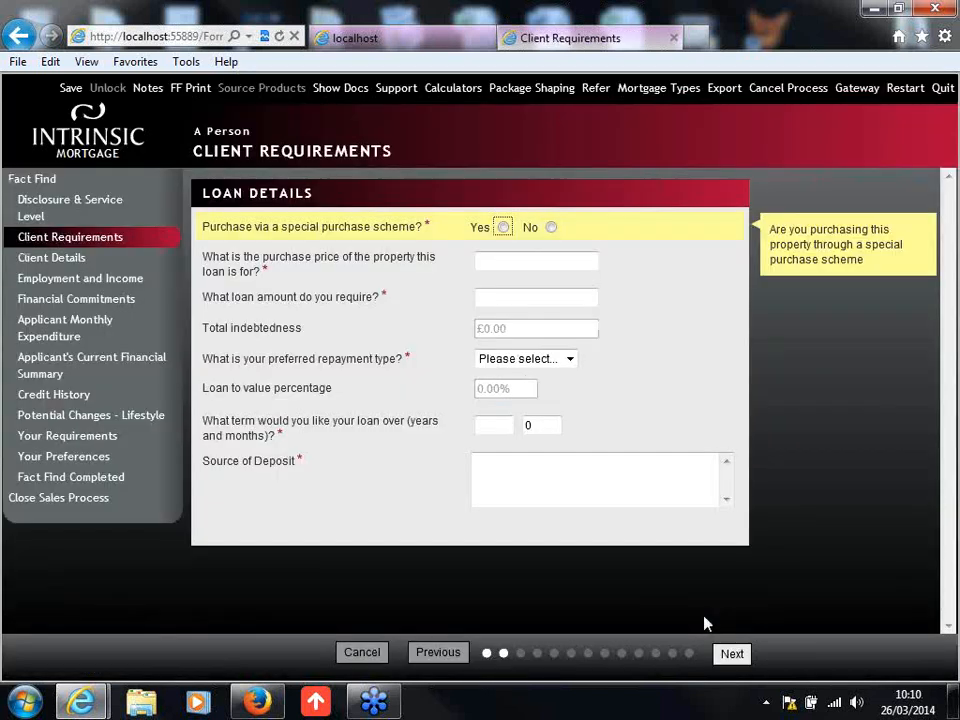
Step: Answer No to the special purchase scheme question and set the property's purchase price to £150,000
left_click(552, 228)
left_click(553, 263)
type("15")
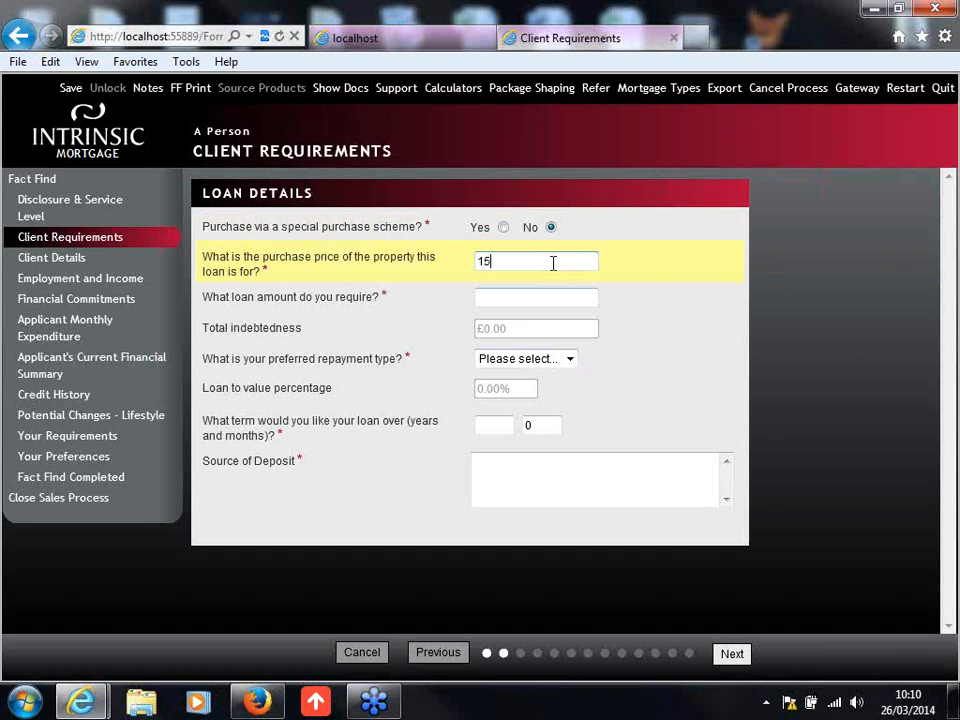
type("0000")
key("Tab")
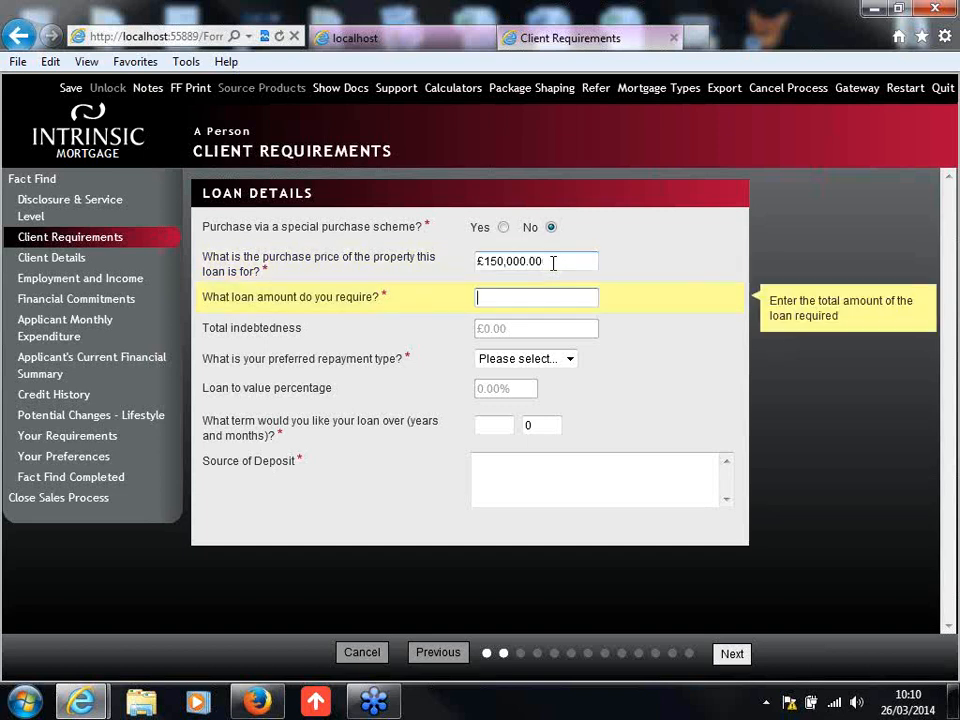
Step: Set the required loan amount to £100,000
type("100000")
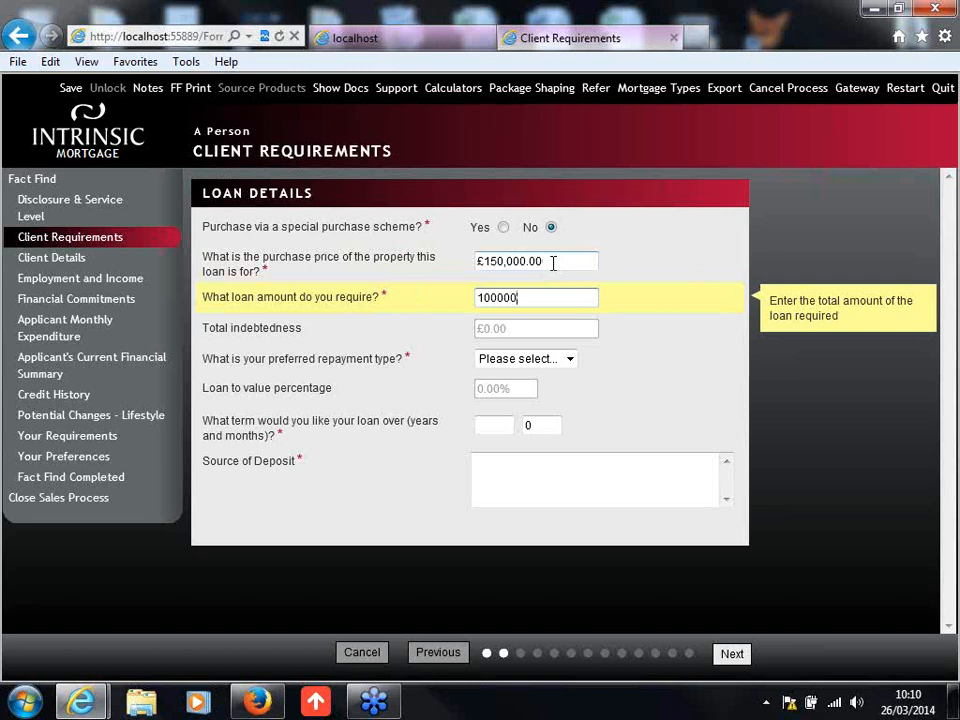
left_click(622, 370)
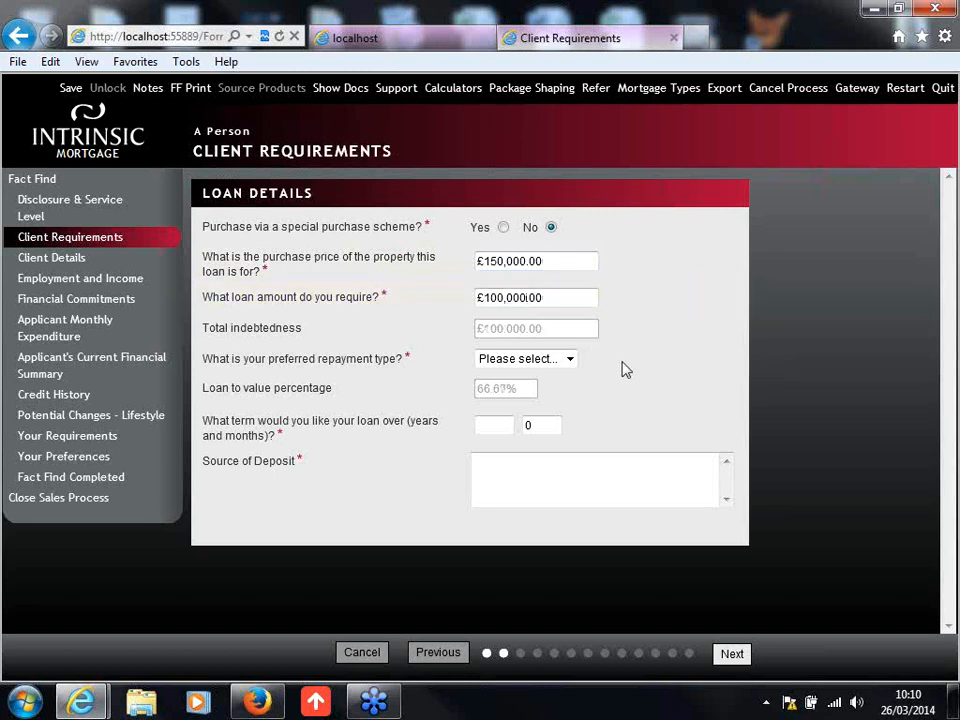
Step: Choose Repayment as the preferred repayment type and set the loan term to 30 years
left_click(553, 360)
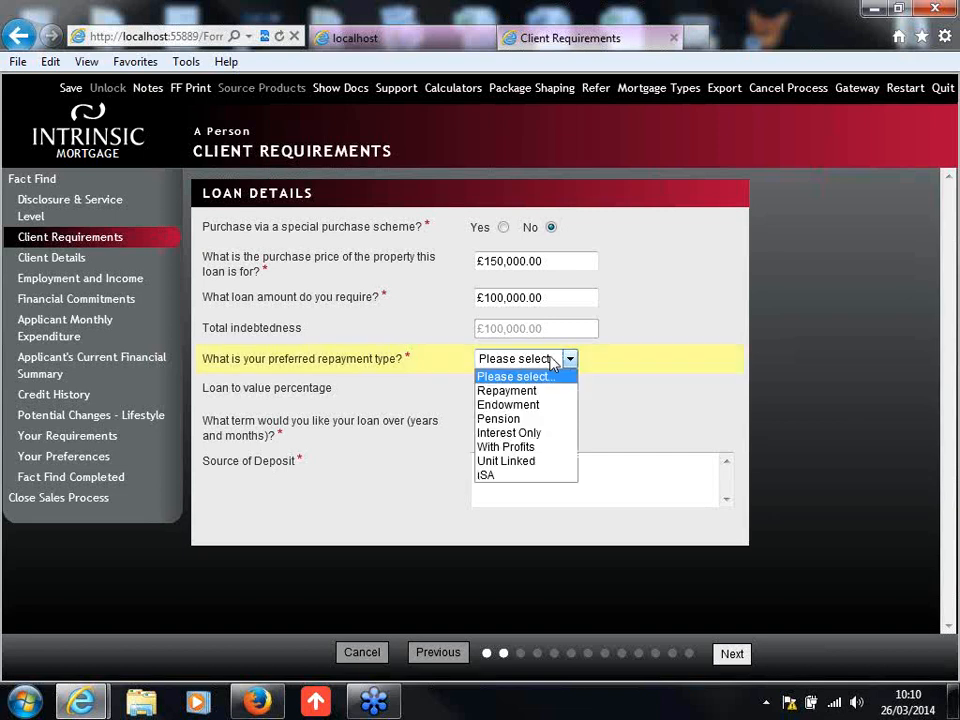
left_click(548, 391)
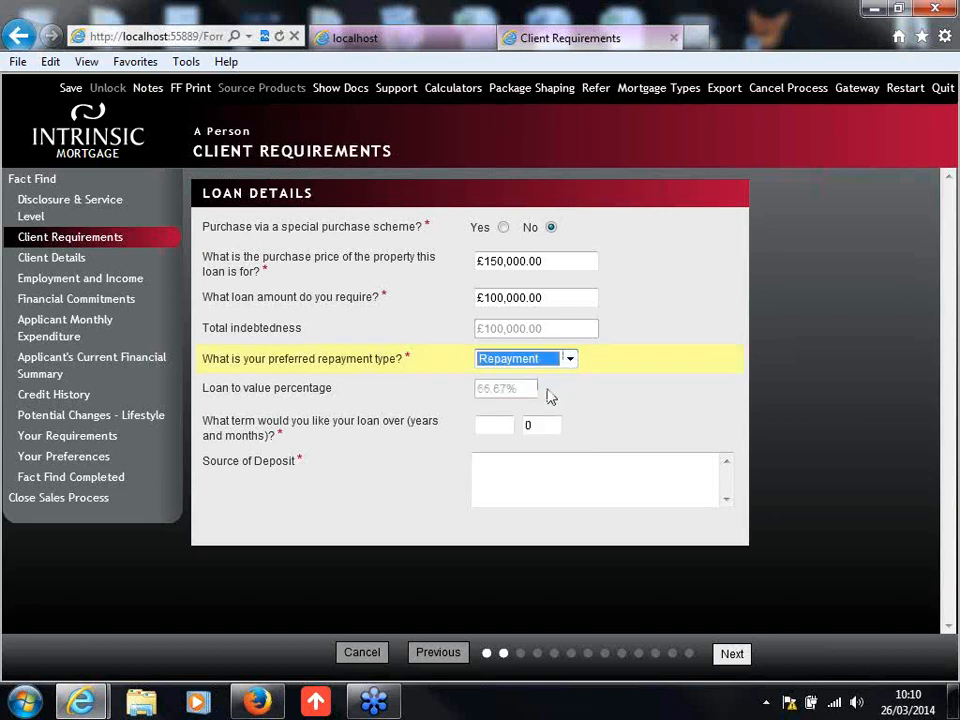
left_click(507, 425)
type("30")
Step: Enter Savings as the source of deposit and proceed to Client Details
left_click(522, 473)
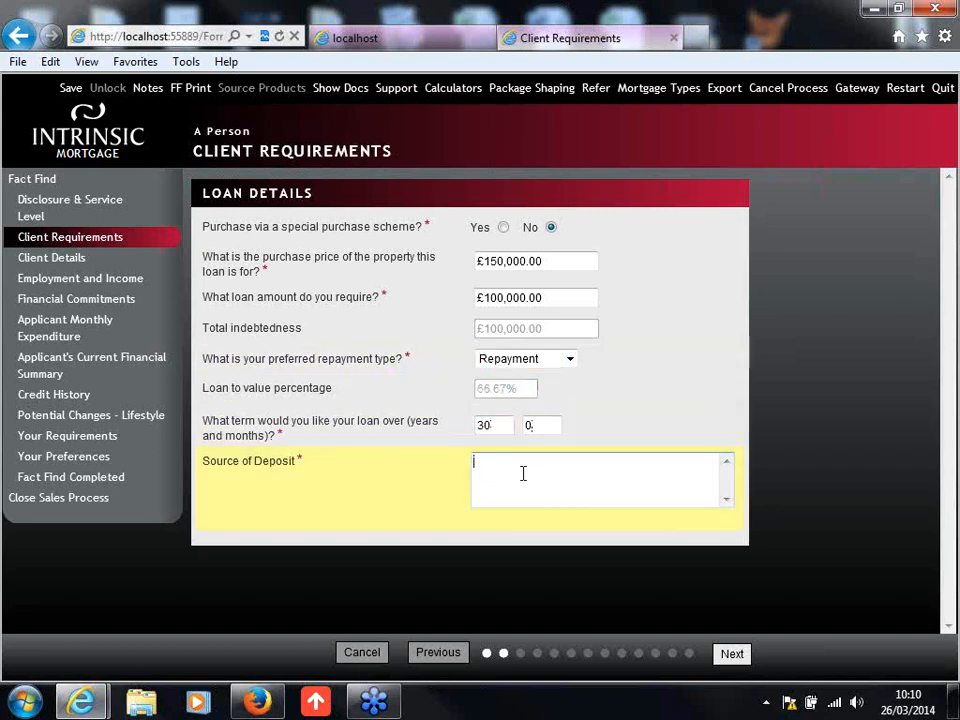
type("sAV")
key("BackSpace")
key("BackSpace")
type("Savings")
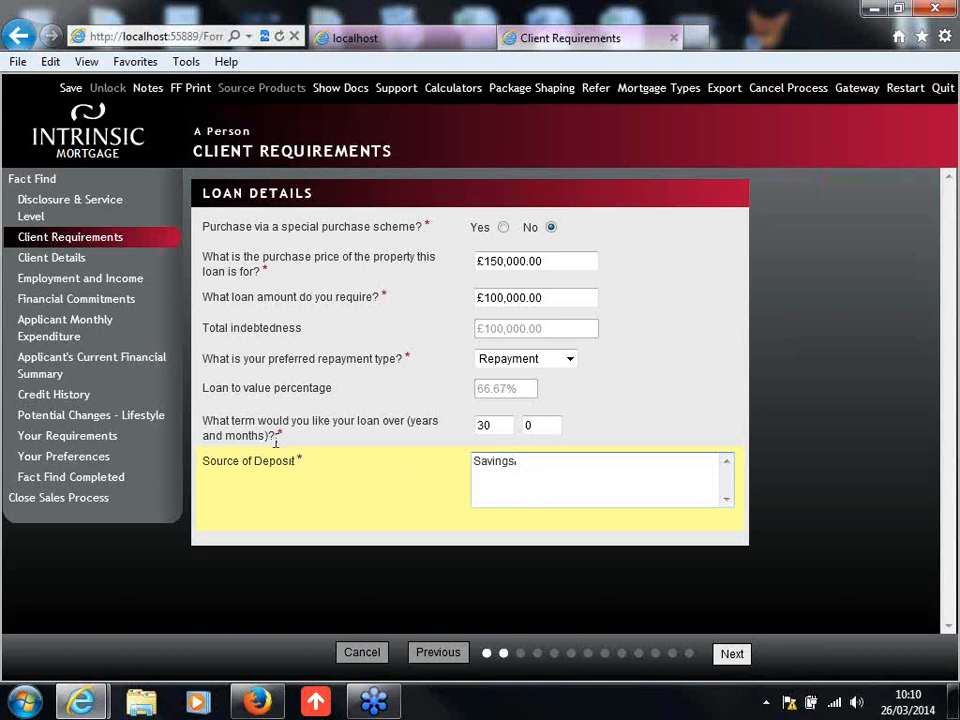
left_click(535, 575)
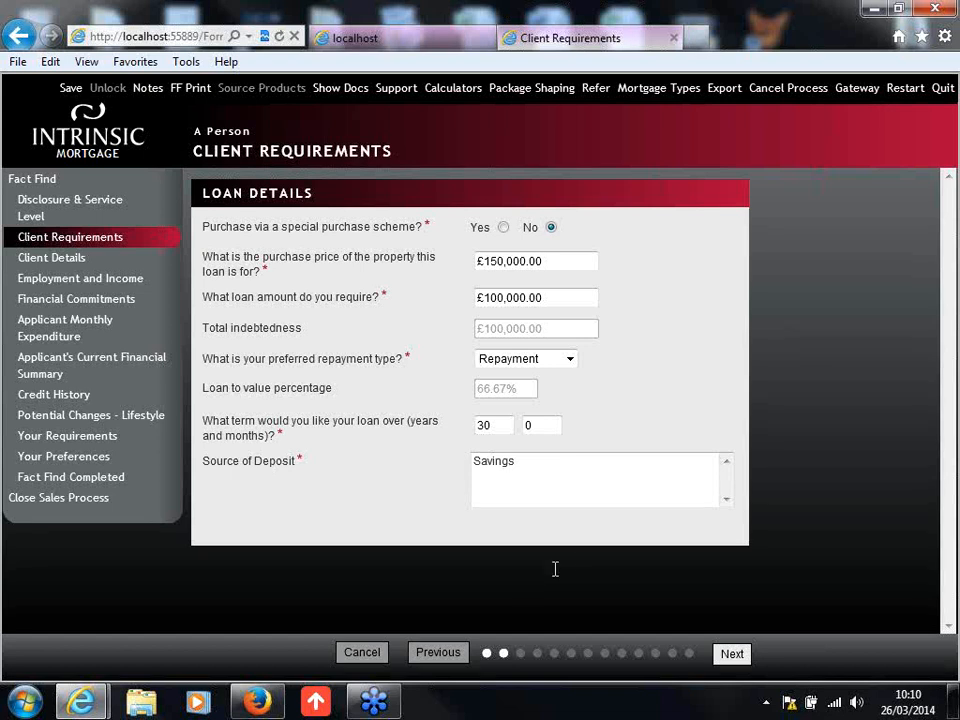
left_click(728, 656)
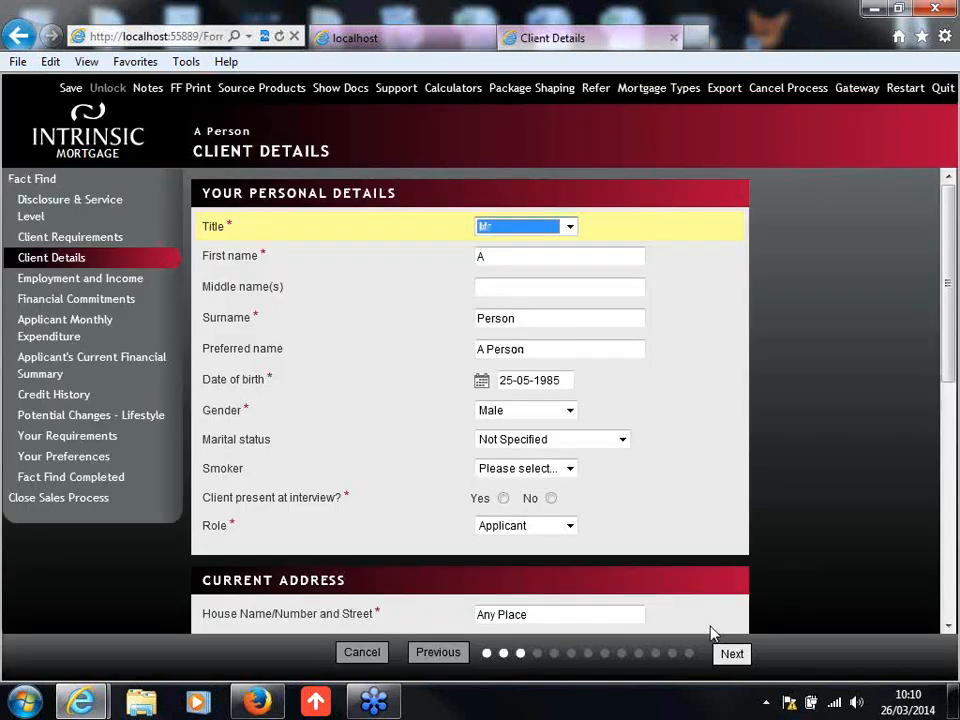
Step: Set the client's marital status to Single
left_click(948, 362)
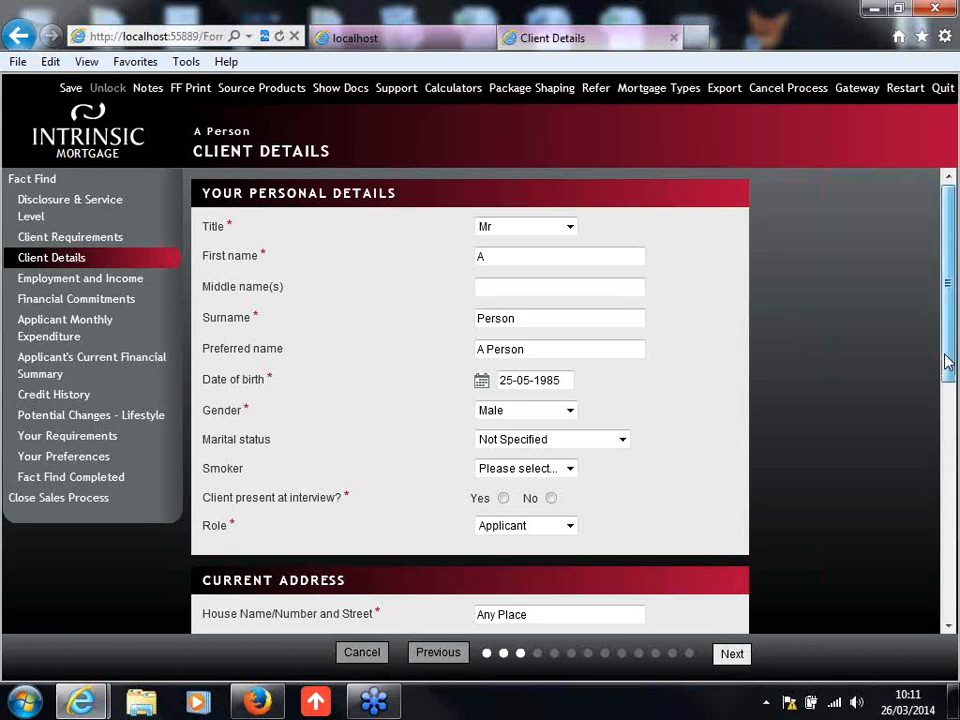
left_click_drag(948, 362, 948, 392)
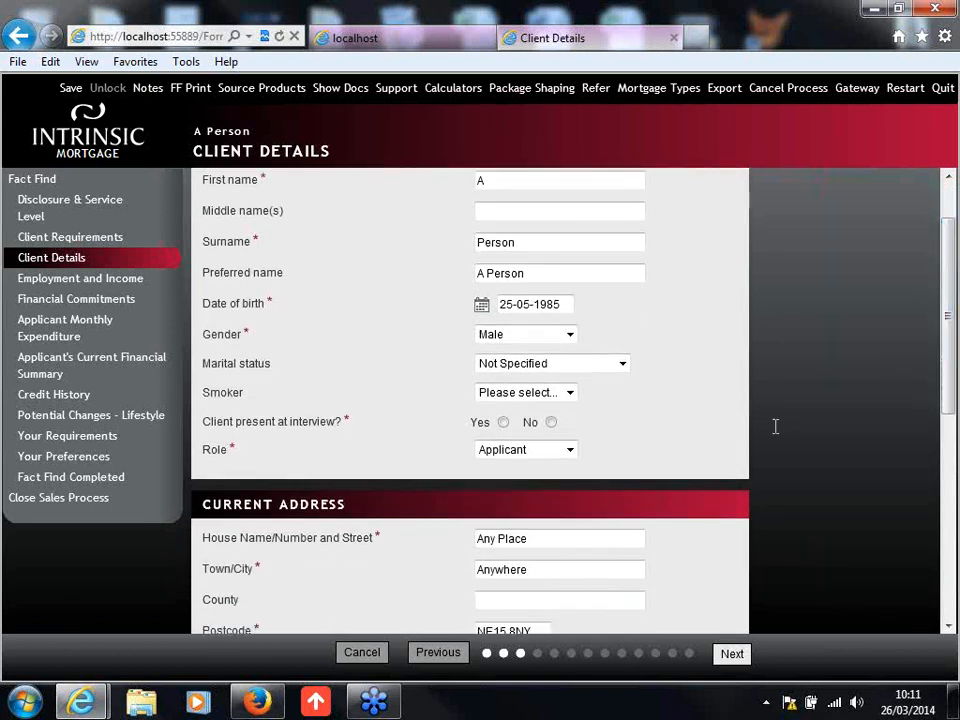
left_click(598, 366)
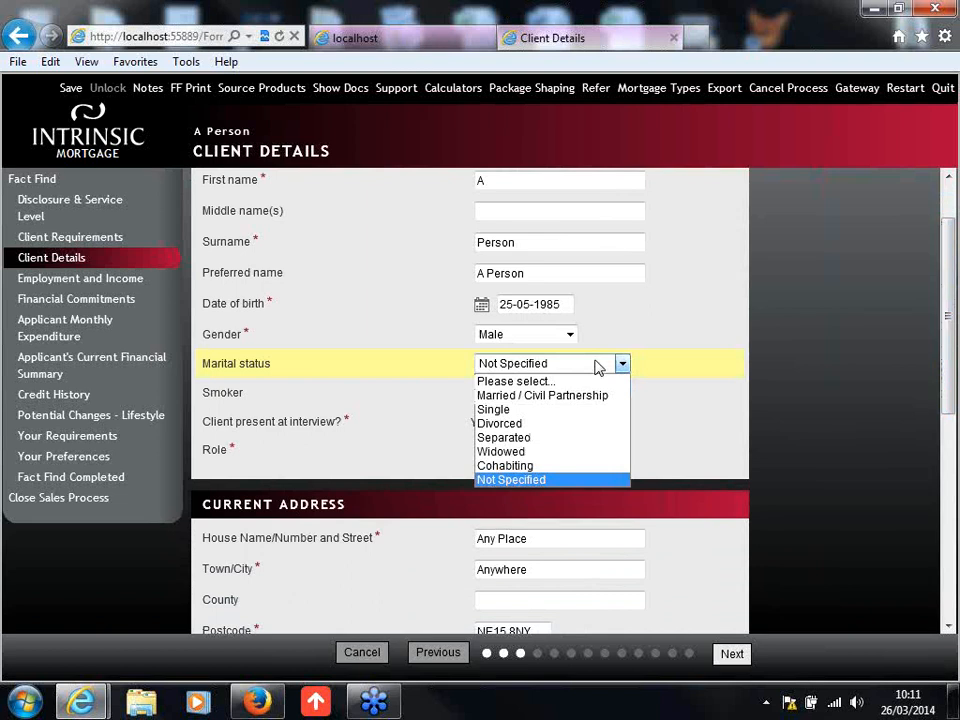
left_click(598, 413)
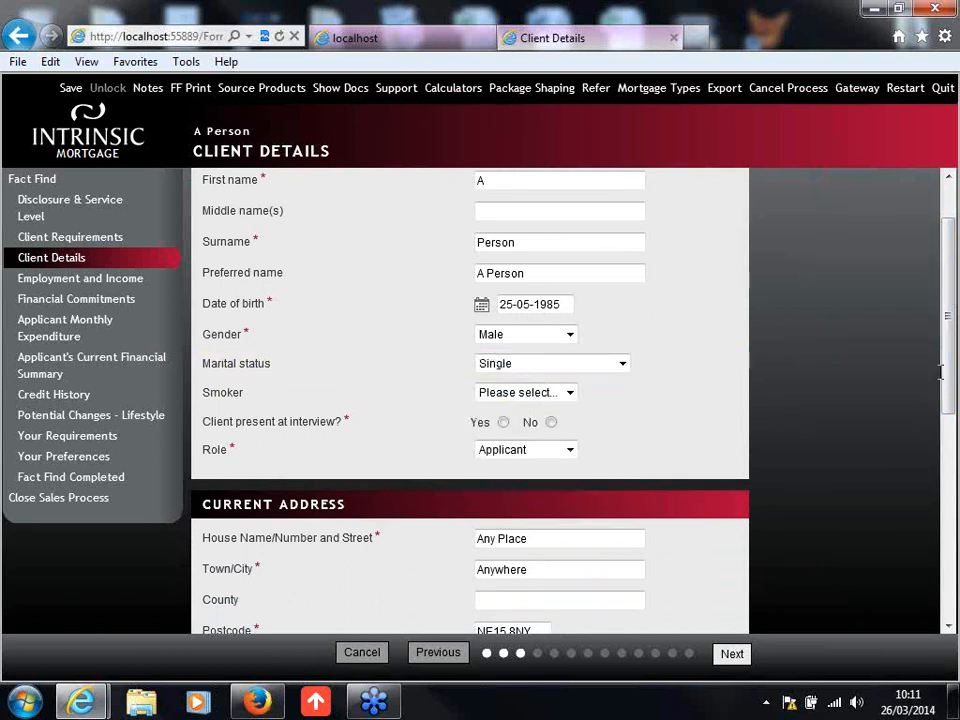
Step: Mark the client as a non-smoker and present at the interview, keeping the Applicant role
scroll(948, 375, "down", 1)
left_click(539, 352)
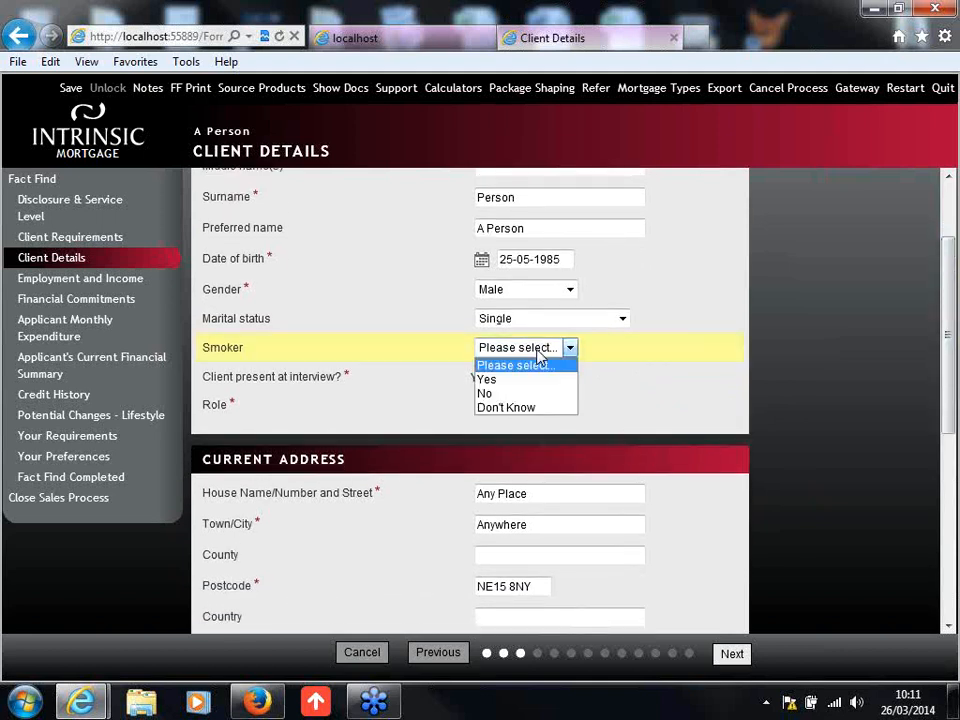
left_click(540, 394)
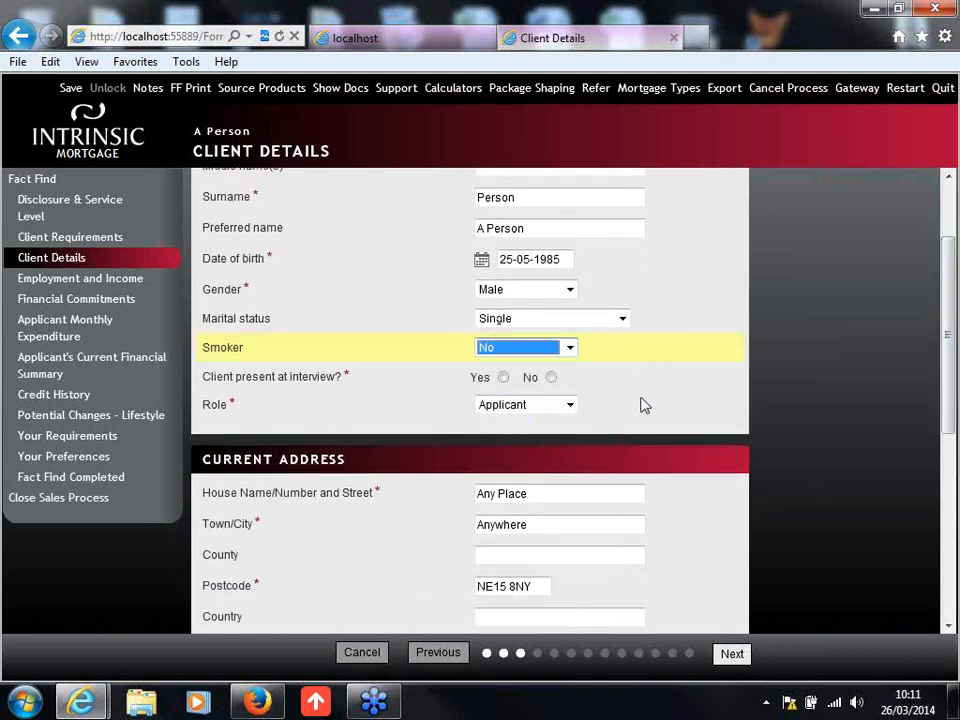
left_click(503, 378)
left_click(570, 405)
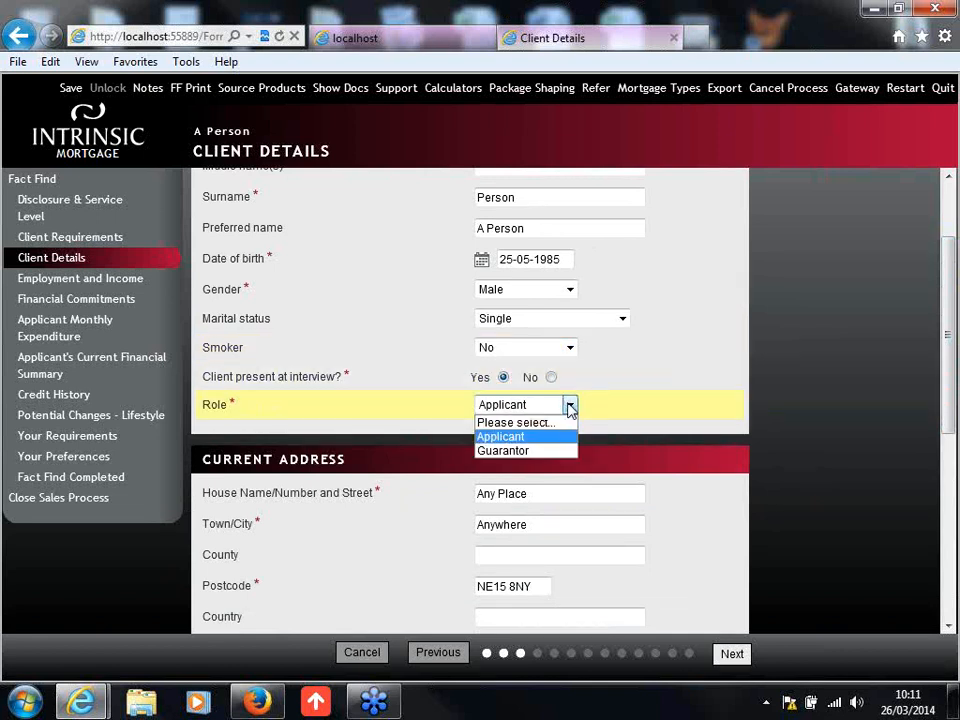
left_click(570, 406)
Step: Set the current address's residential status to Living with friends or family and the time at address to 5 years, 0 months
left_click_drag(950, 363, 945, 475)
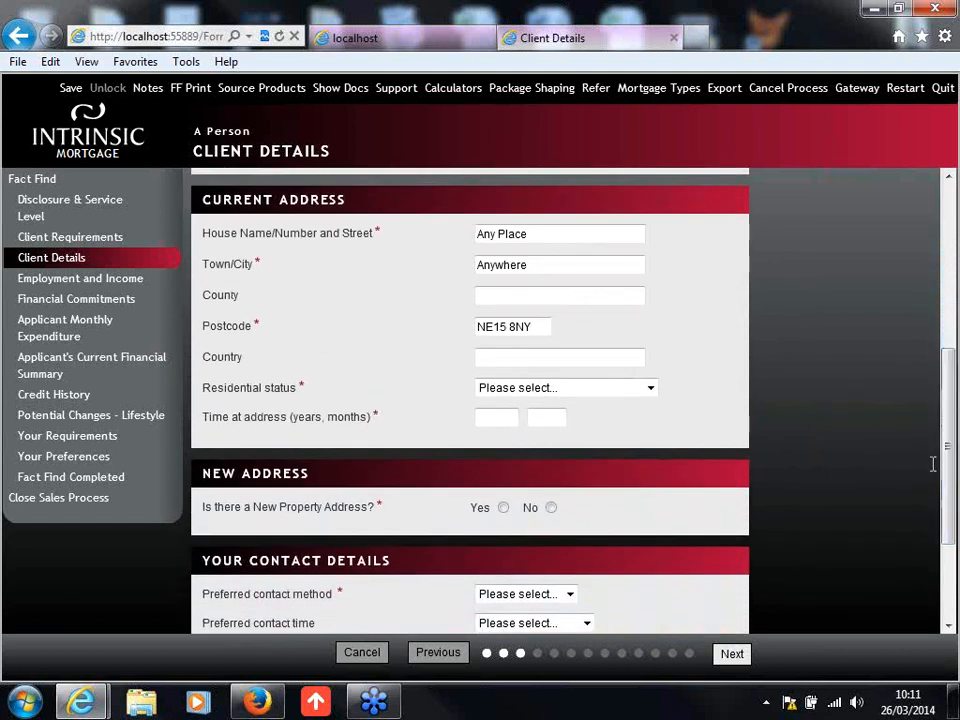
left_click(650, 388)
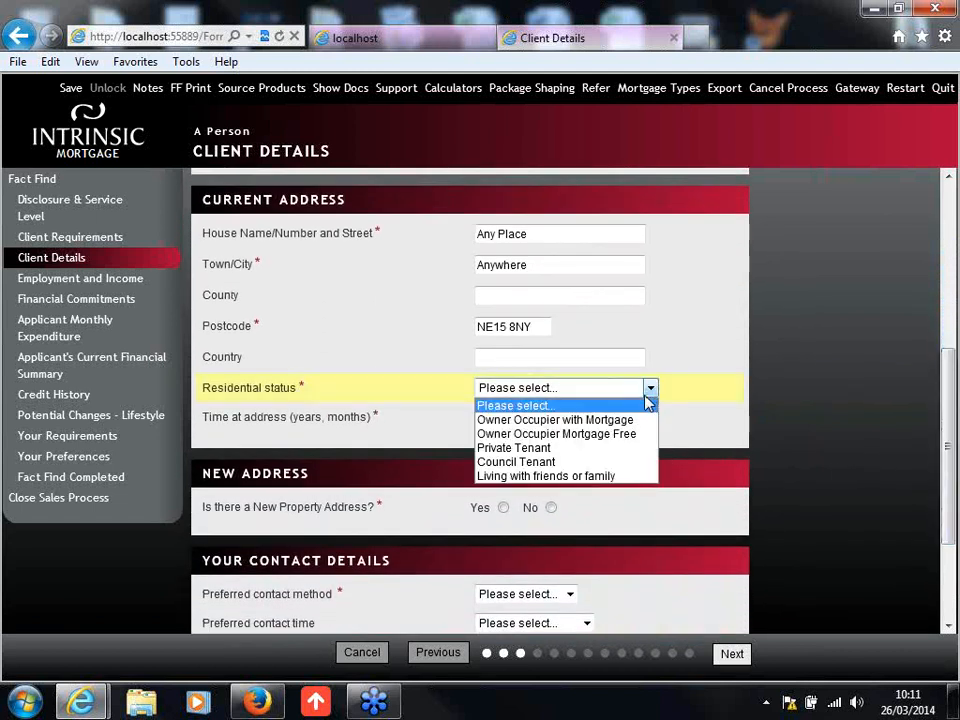
left_click(615, 477)
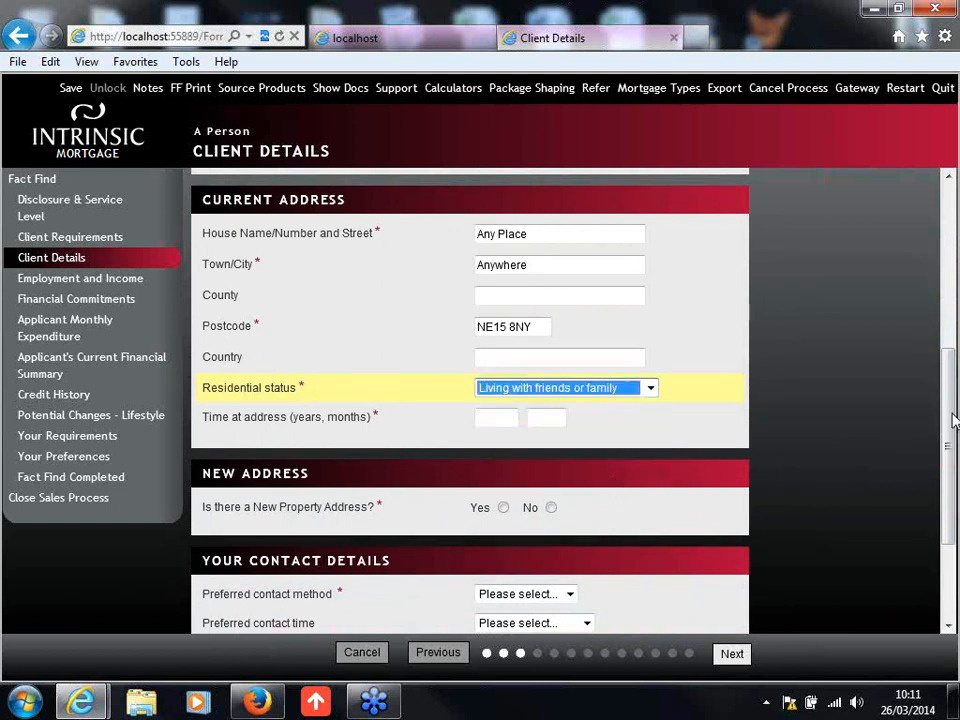
scroll(953, 420, "down", 1)
left_click(512, 369)
type("5")
key("Tab")
type("0")
left_click(720, 392)
Step: Indicate that there is a new property address and fill in its house name and street
scroll(737, 398, "down", 1)
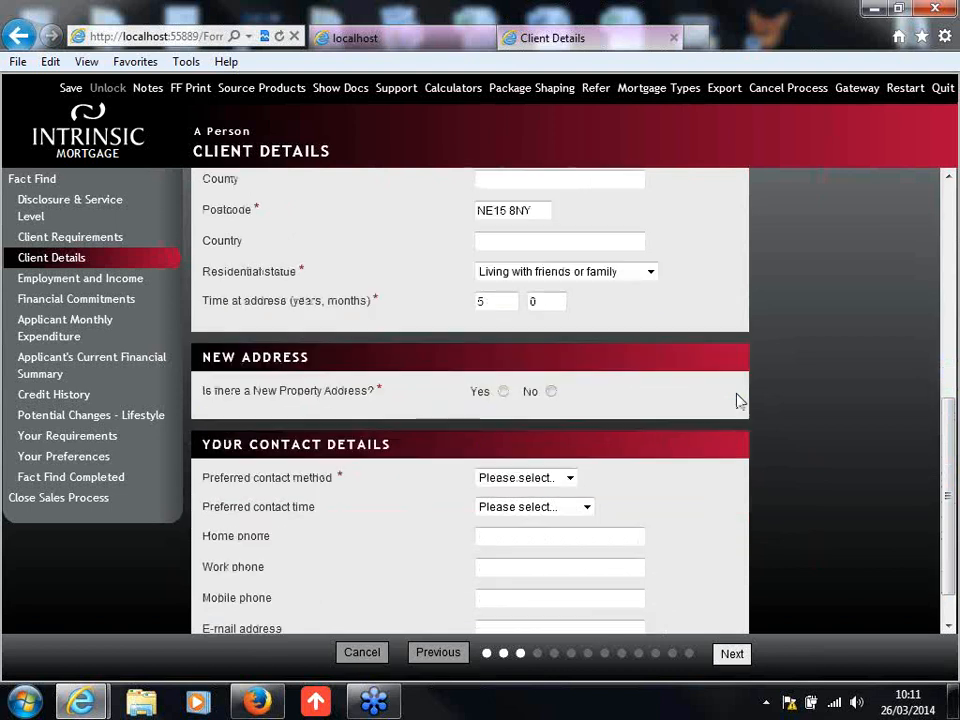
left_click(503, 391)
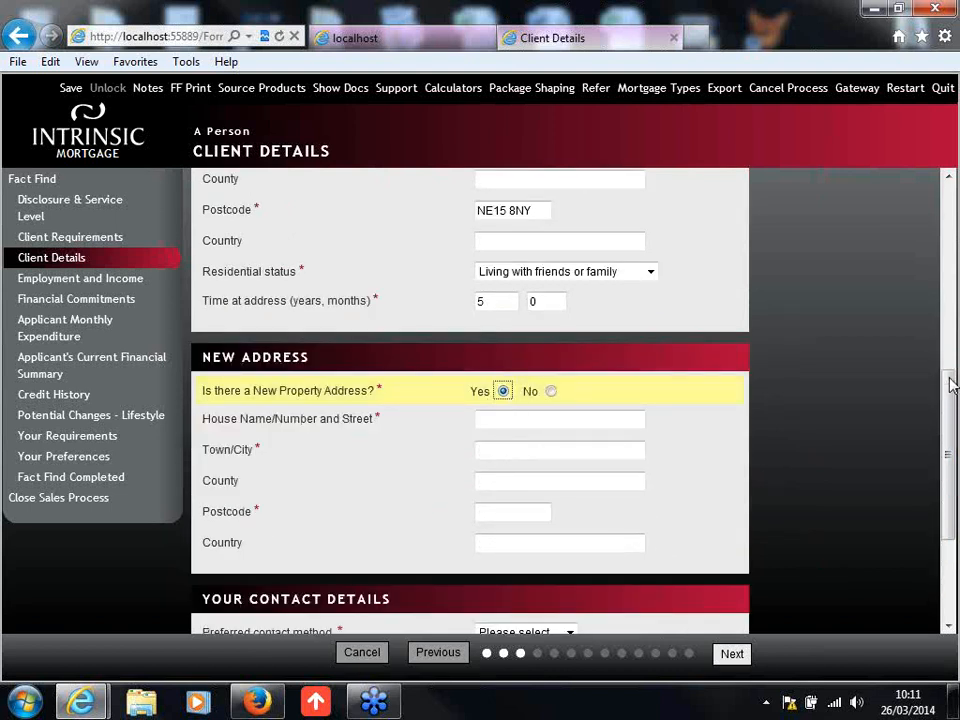
scroll(810, 381, "down", 1)
left_click(599, 394)
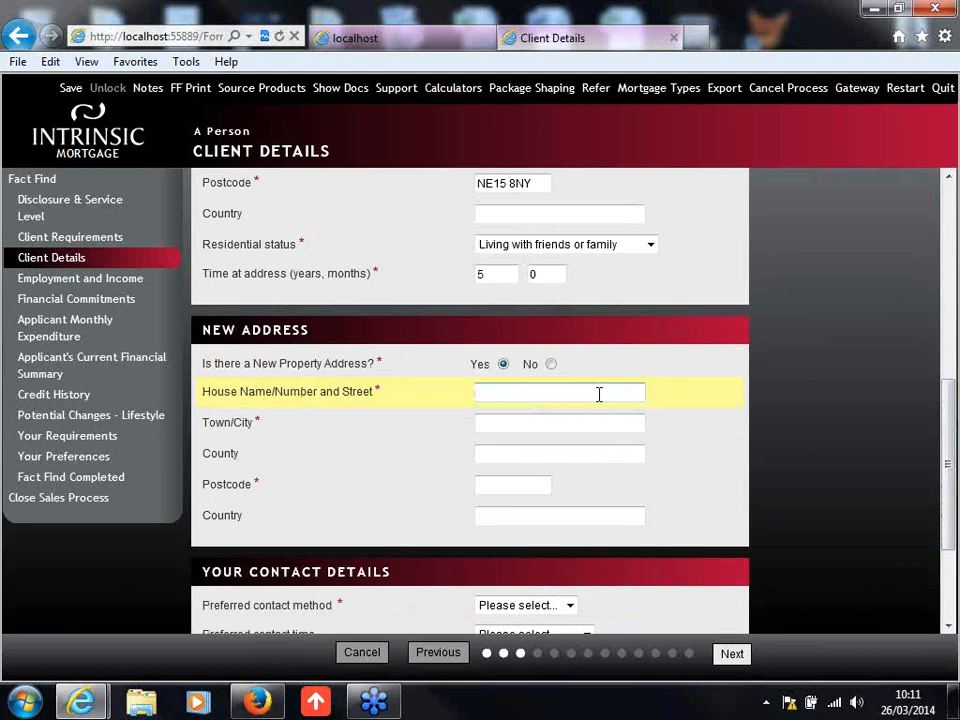
type("New")
key("BackSpace")
type("Address")
key("Tab")
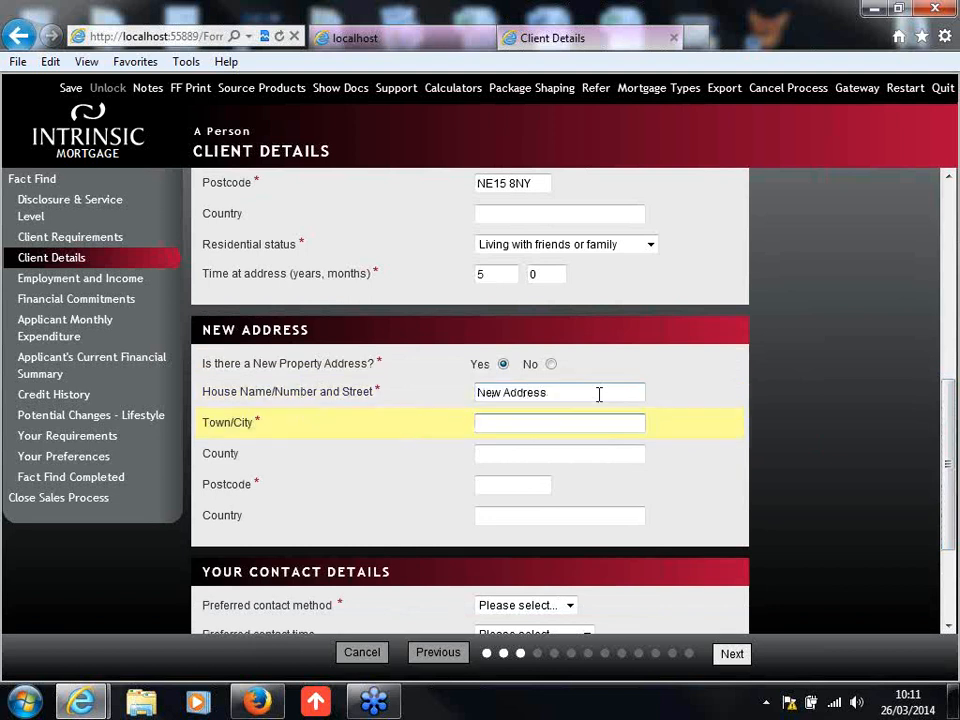
Step: Fill in the town and postcode of the new property address, leaving its county blank
type("New Place")
key("Tab")
key("Tab")
type("NE15 8")
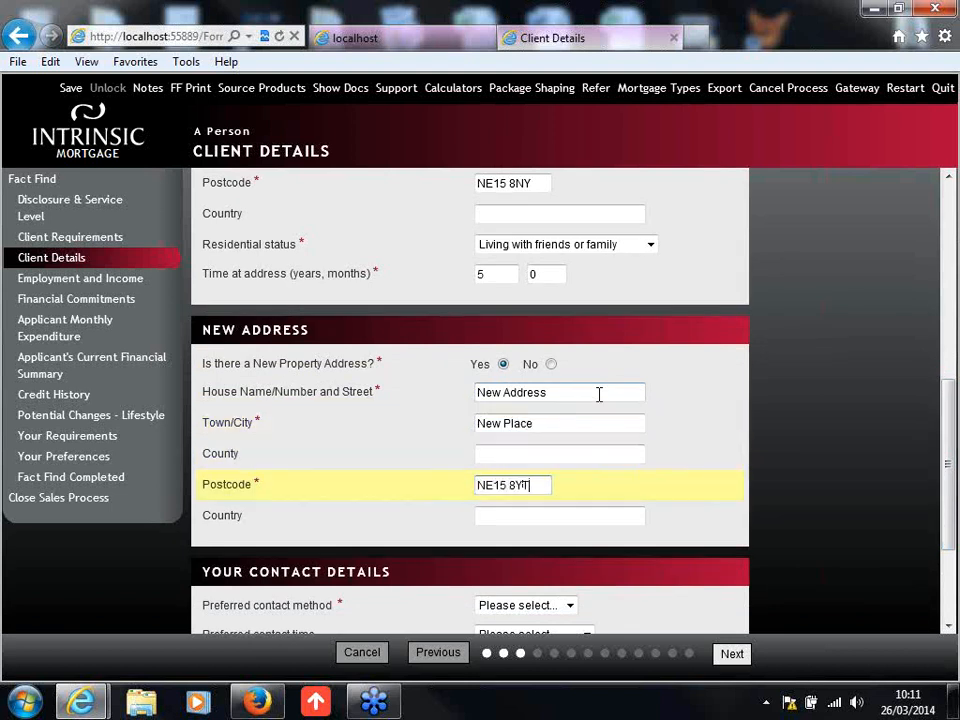
type("YT")
left_click(731, 463)
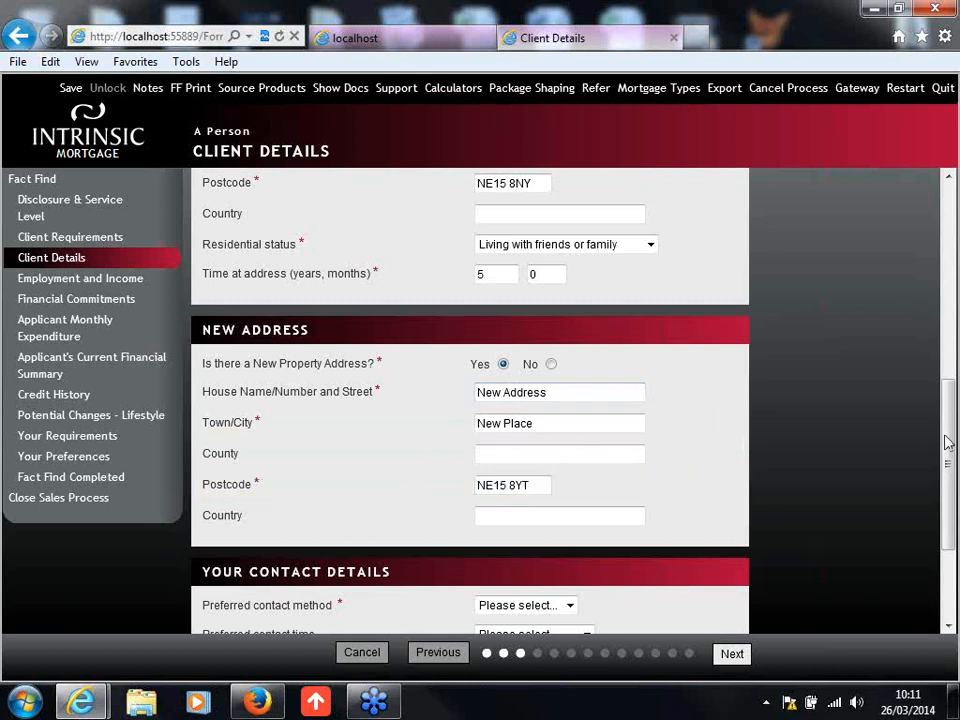
Step: Set the preferred contact method to Home, enter the client's home phone number, and continue to Employment and Income
left_click_drag(948, 436, 955, 515)
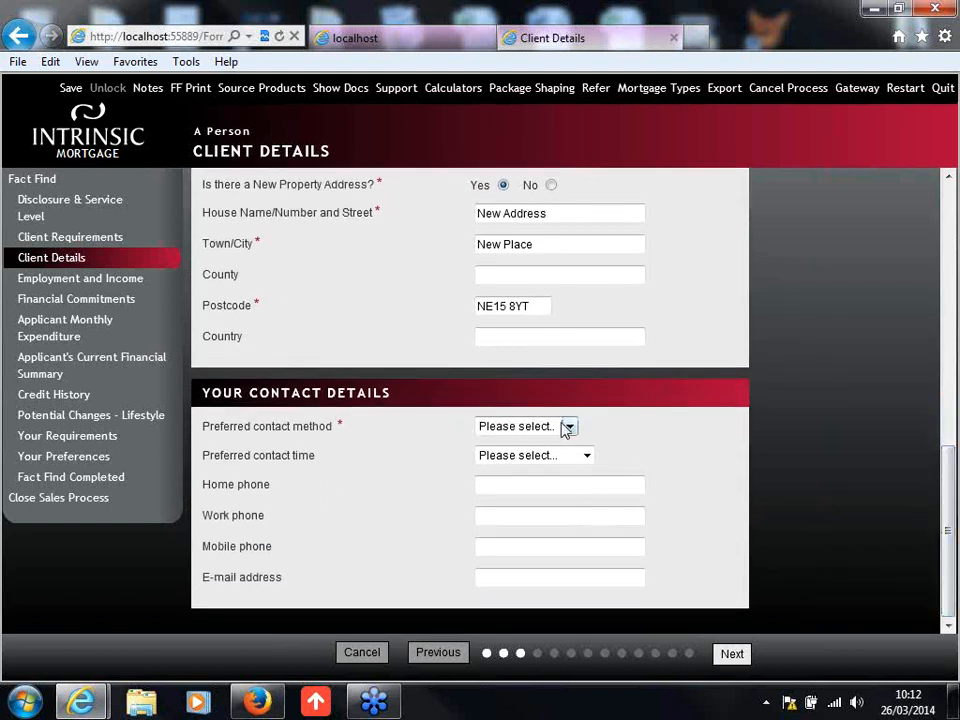
left_click(531, 429)
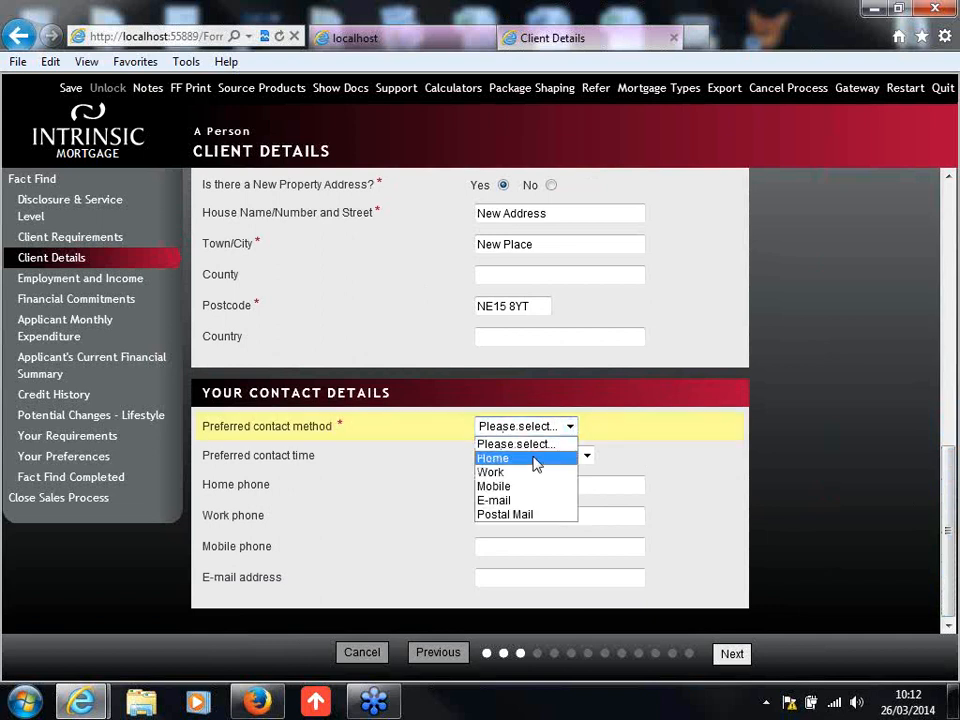
left_click(536, 460)
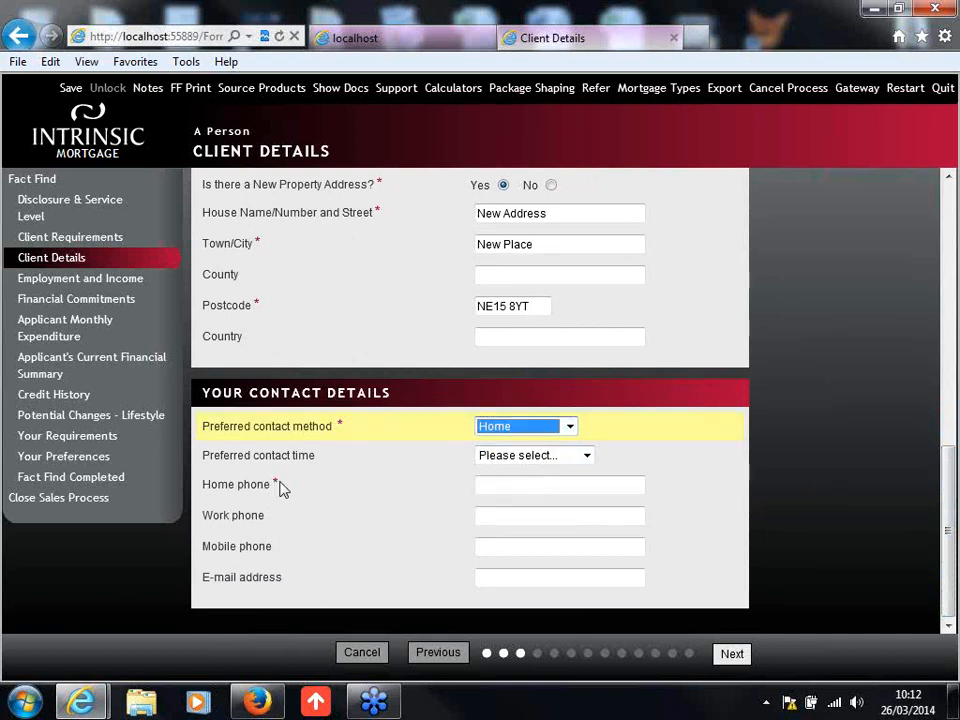
left_click(567, 489)
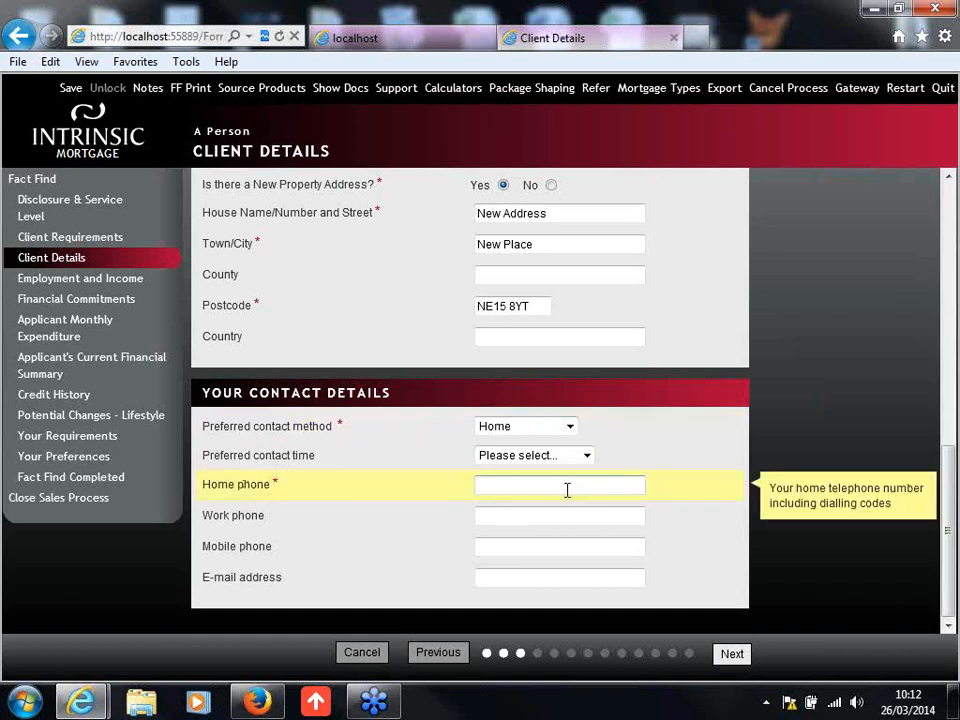
left_click(793, 437)
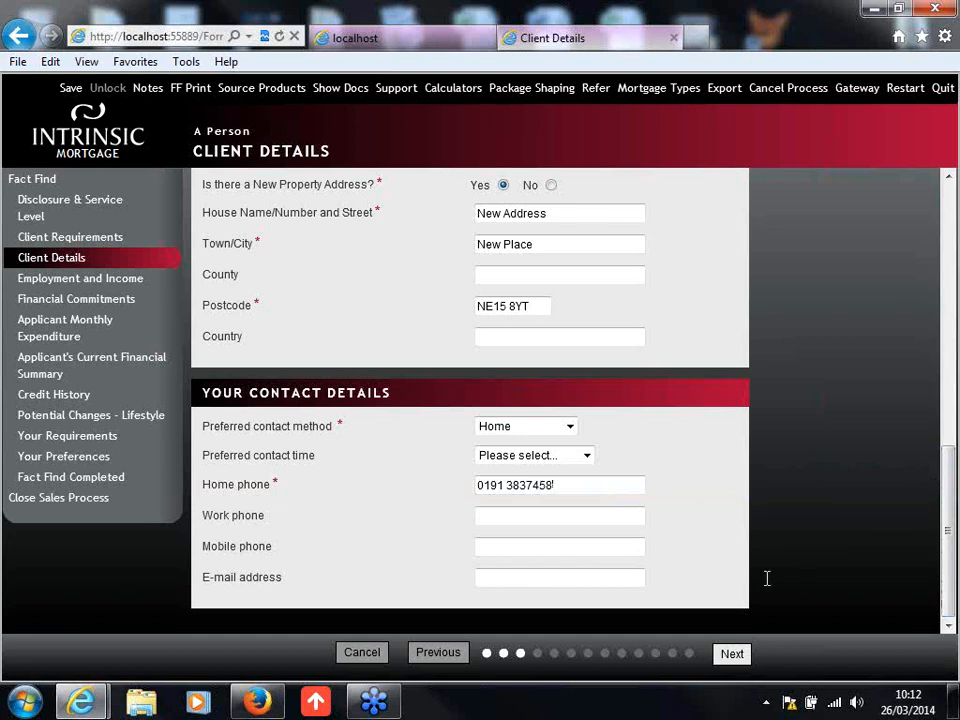
left_click(732, 655)
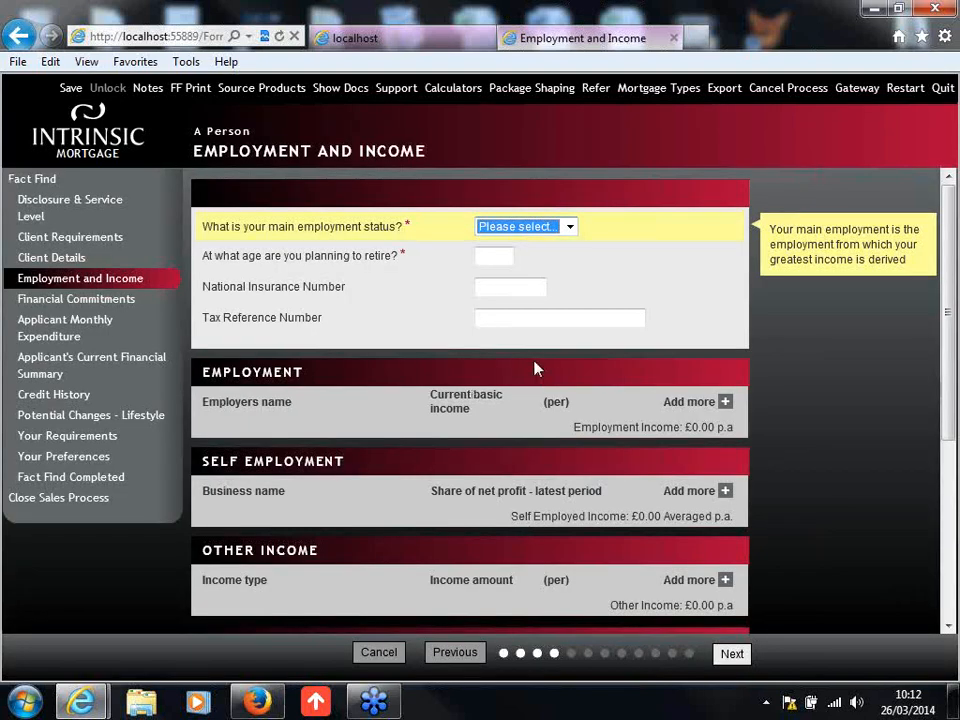
Step: Set the main employment status to Employed and the planned retirement age to 65
left_click(561, 228)
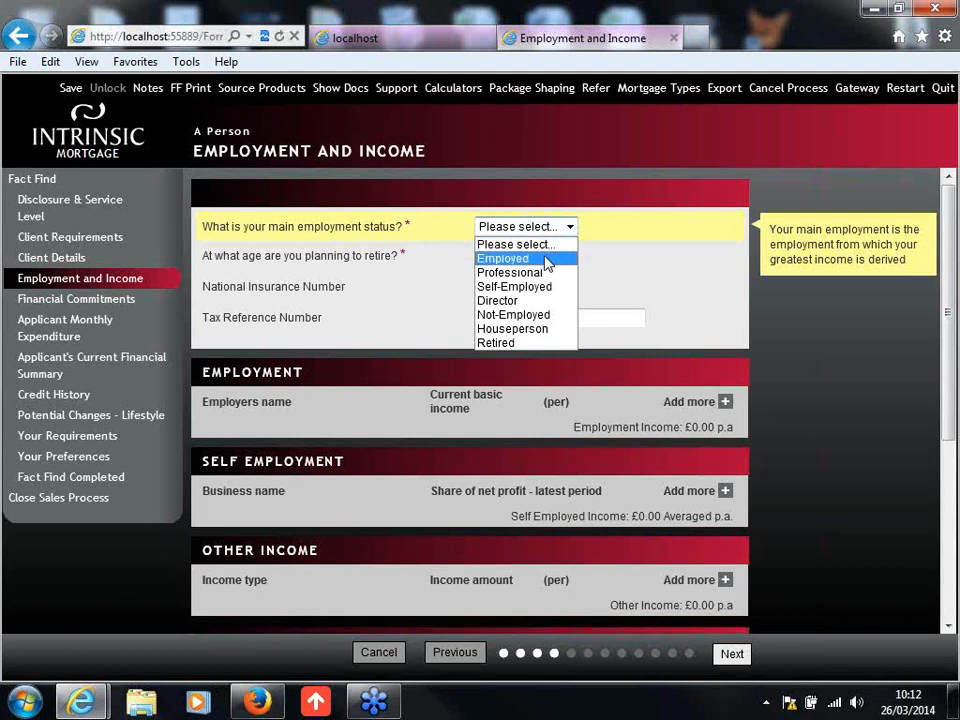
left_click(547, 260)
left_click(512, 255)
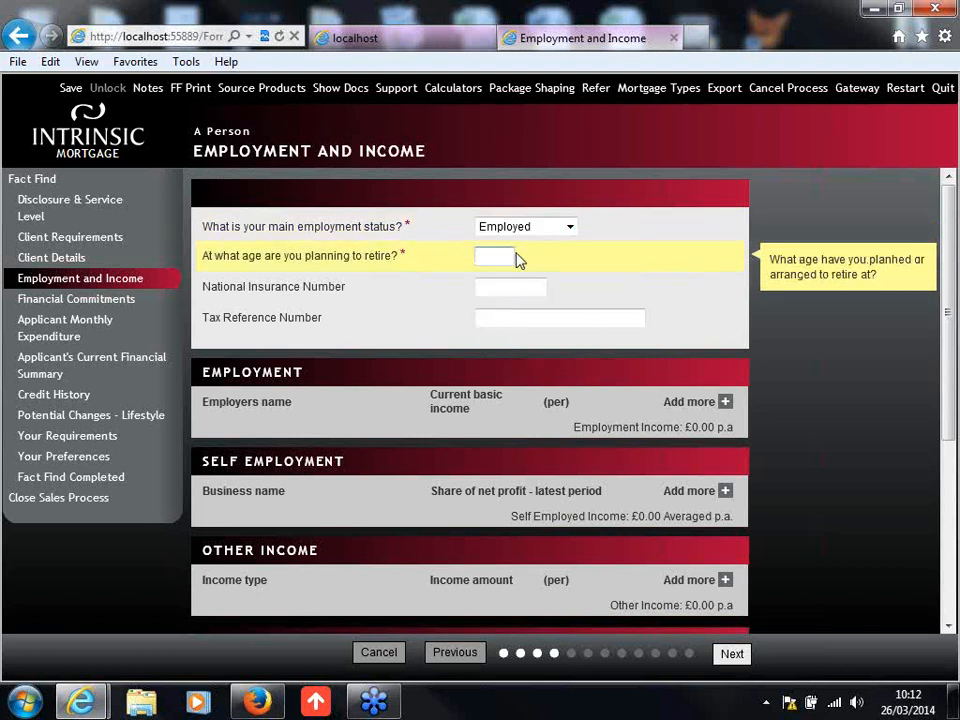
type("65")
left_click(524, 291)
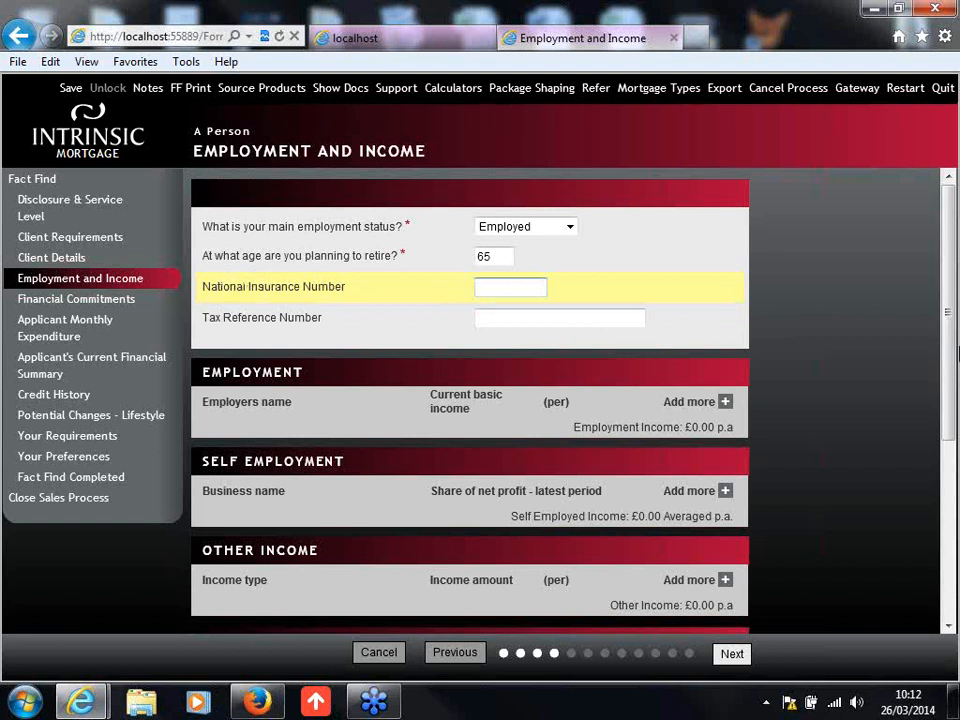
Step: Add an employment record with St Bede's School as the employer's name
left_click(952, 345)
left_click_drag(952, 345, 952, 416)
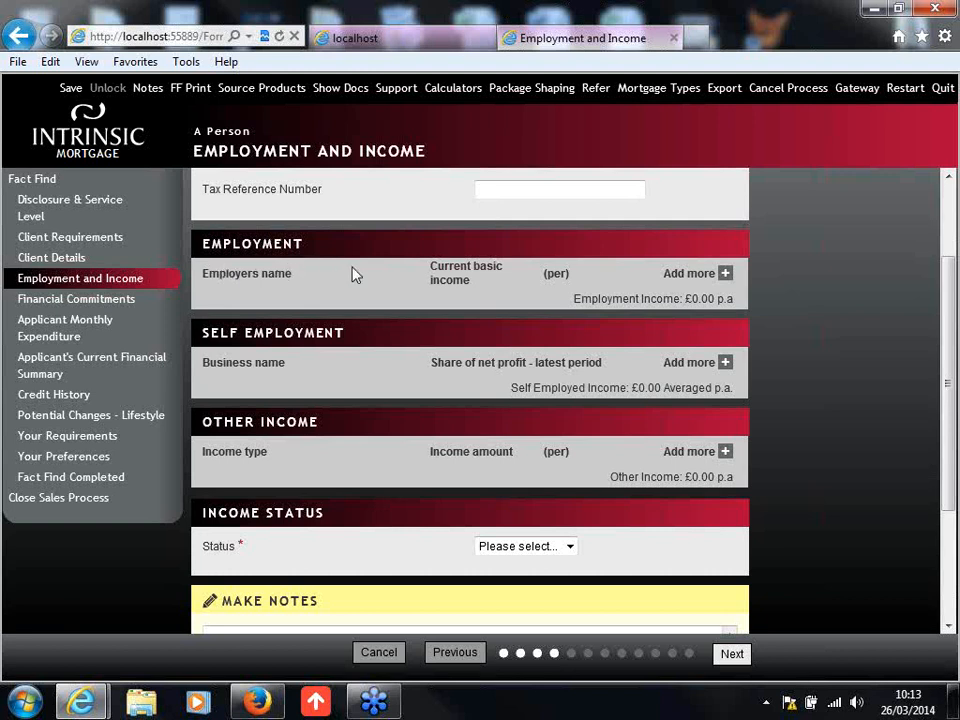
left_click(701, 279)
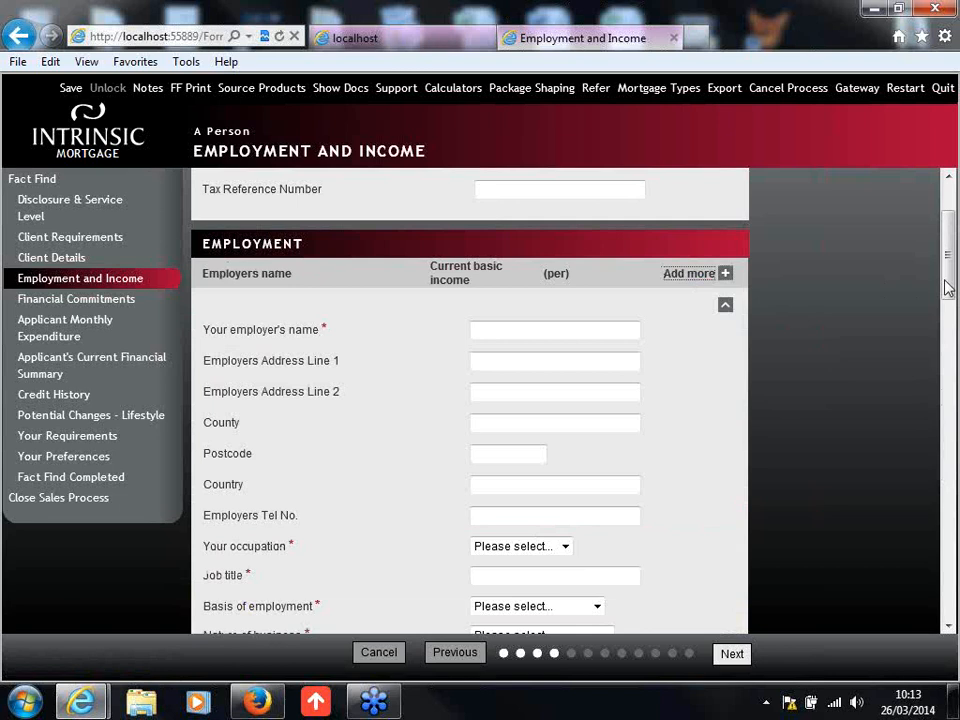
left_click_drag(943, 285, 947, 290)
left_click(567, 289)
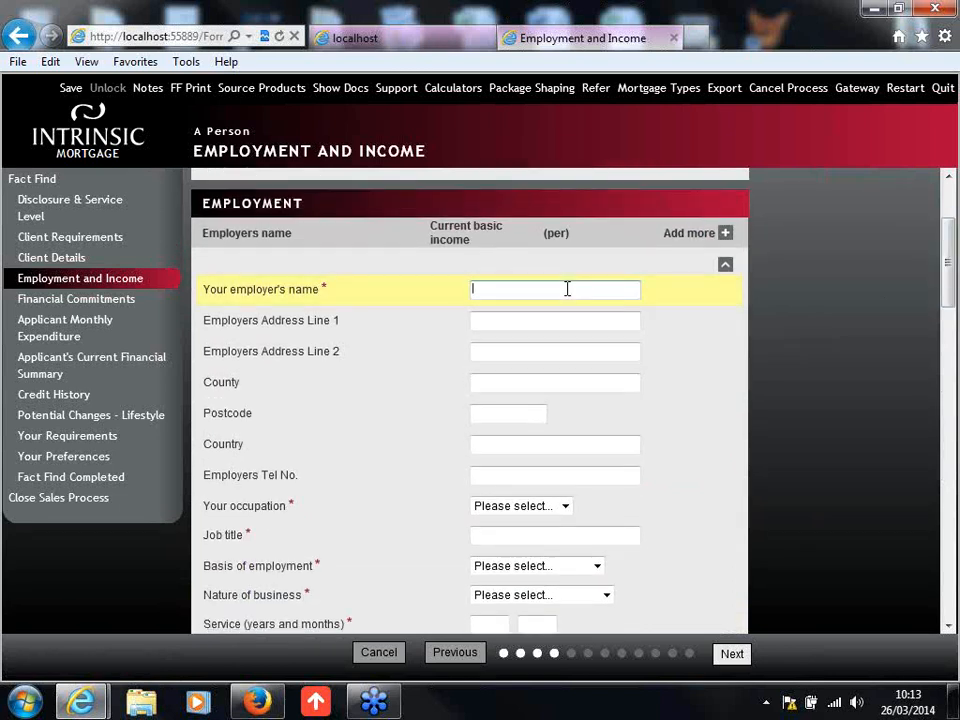
key("BackSpace")
key("BackSpace")
type("St Bede's School")
left_click(660, 480)
Step: Set the occupation to Professional and the job title to Teacher in the employment record
scroll(558, 456, "down", 1)
left_click(558, 440)
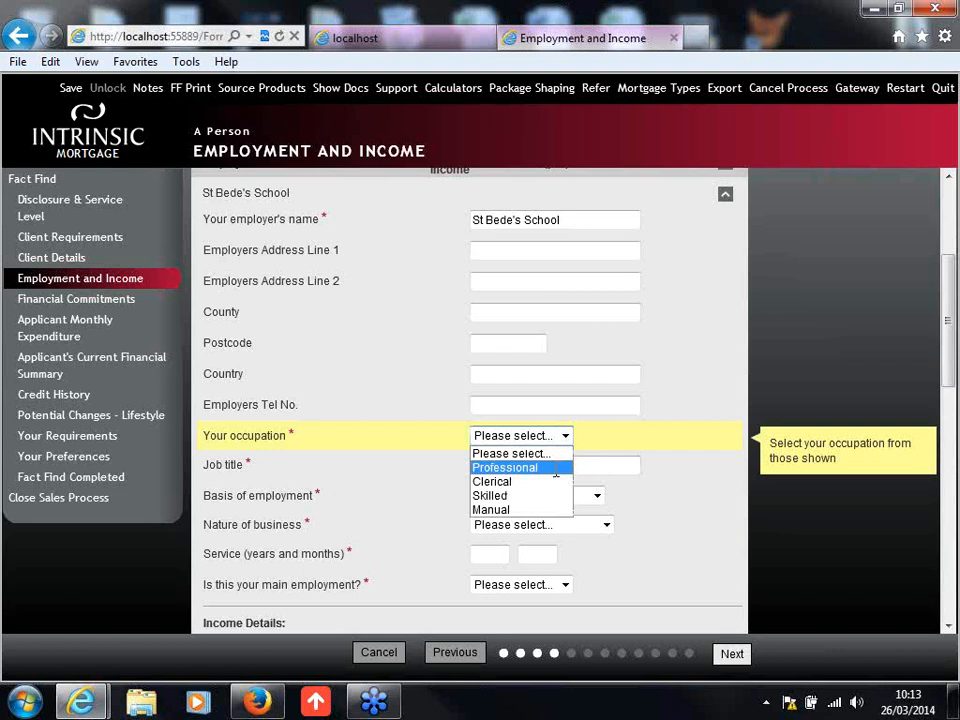
left_click(561, 467)
type("Teacner")
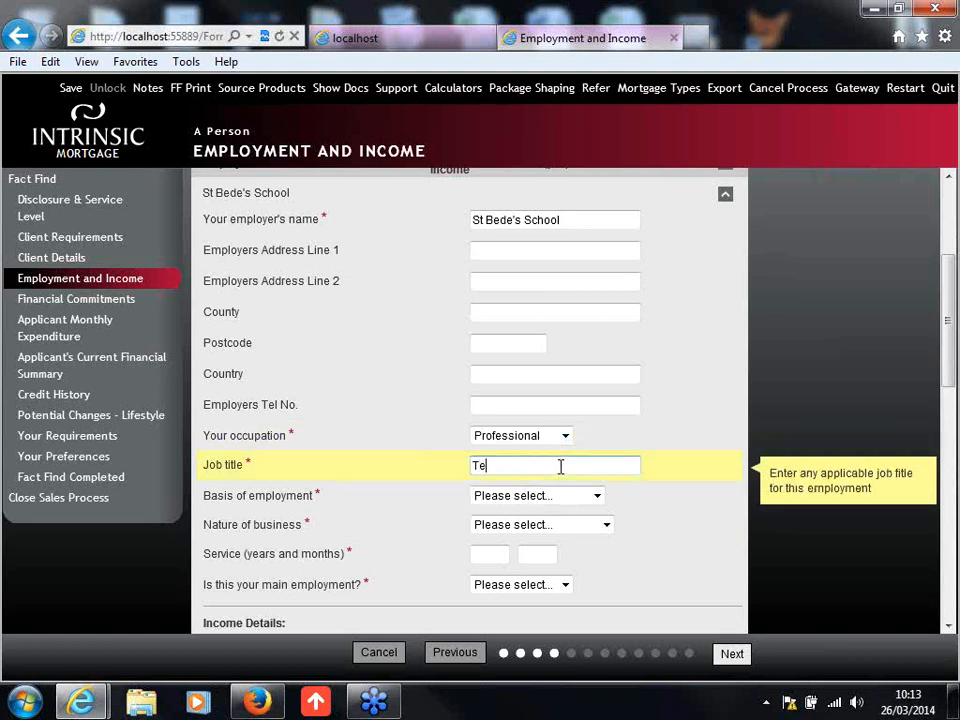
key("BackSpace")
key("BackSpace")
key("BackSpace")
type("her")
key("Tab")
Step: Set the basis of employment to Permanent Full-Time and the nature of business to Education
left_click(566, 497)
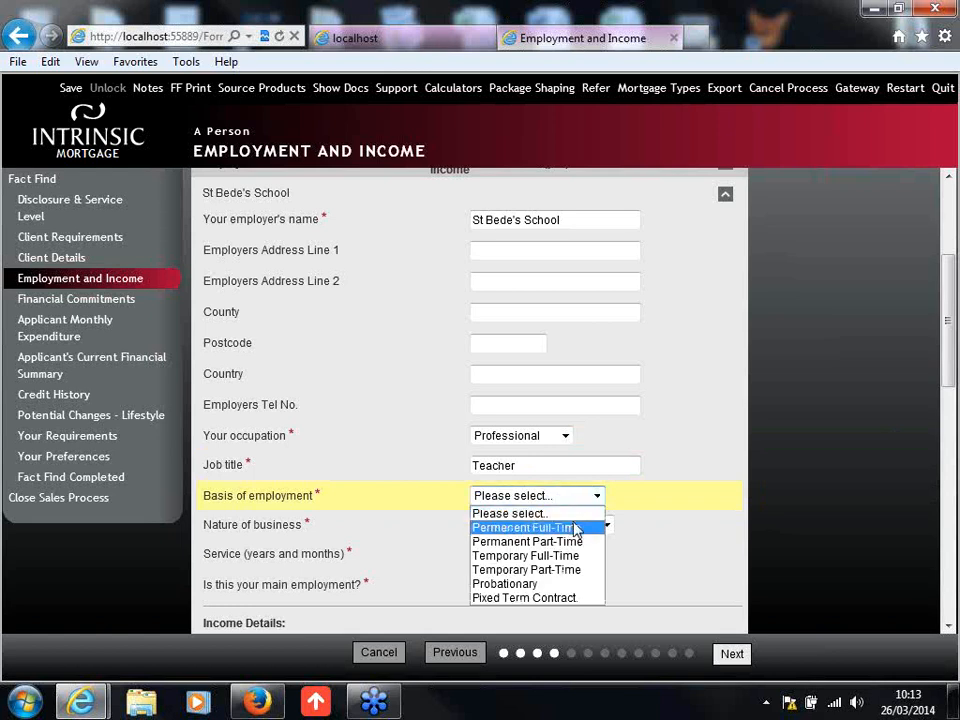
left_click(561, 527)
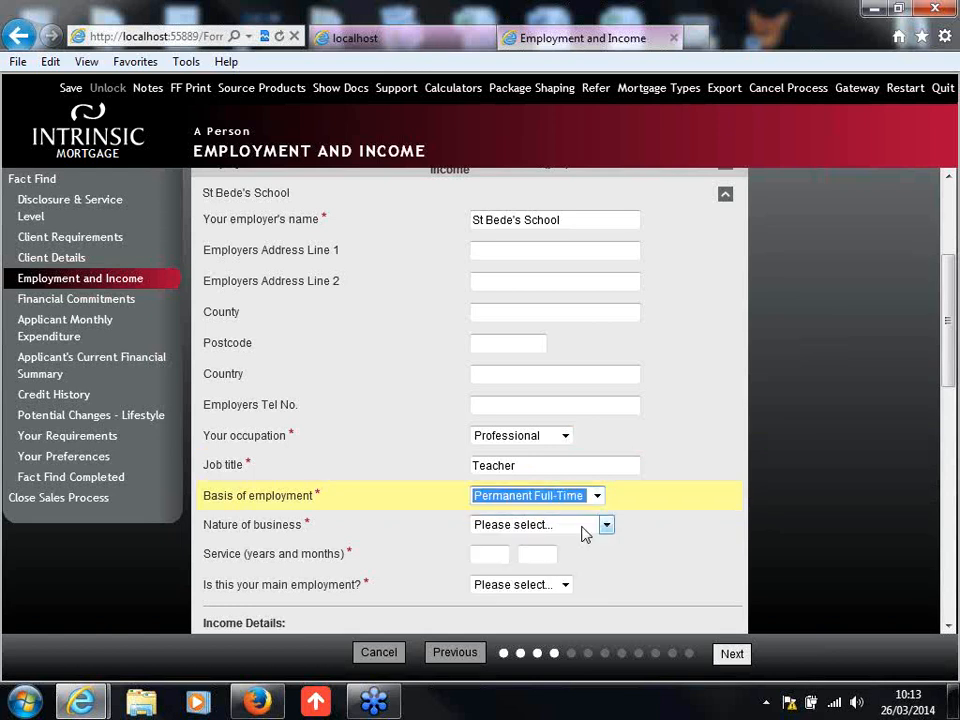
left_click(606, 525)
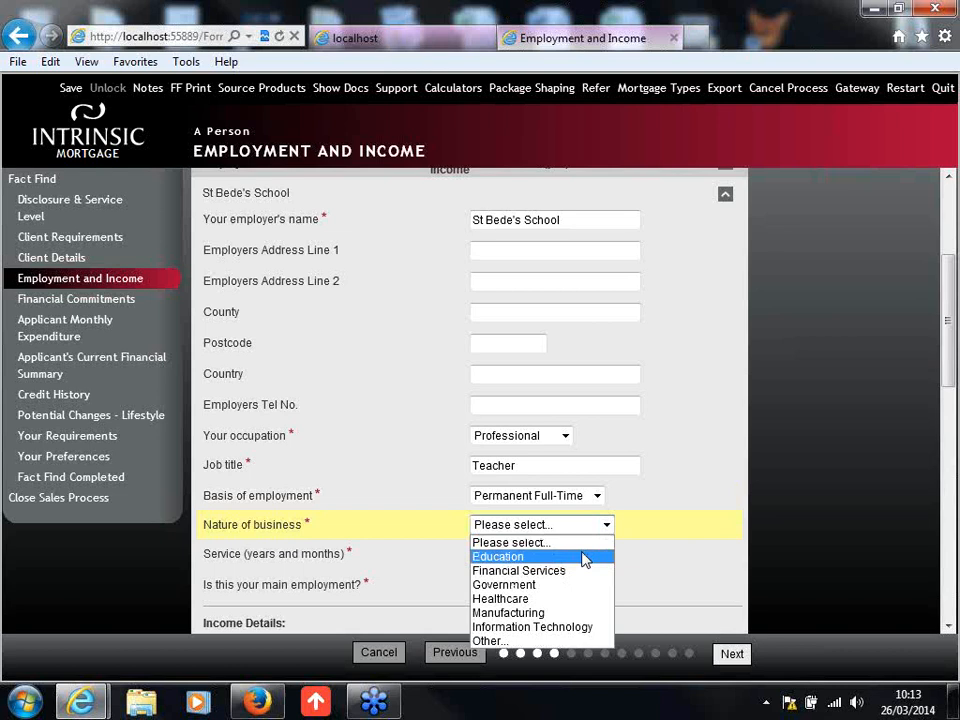
left_click(585, 557)
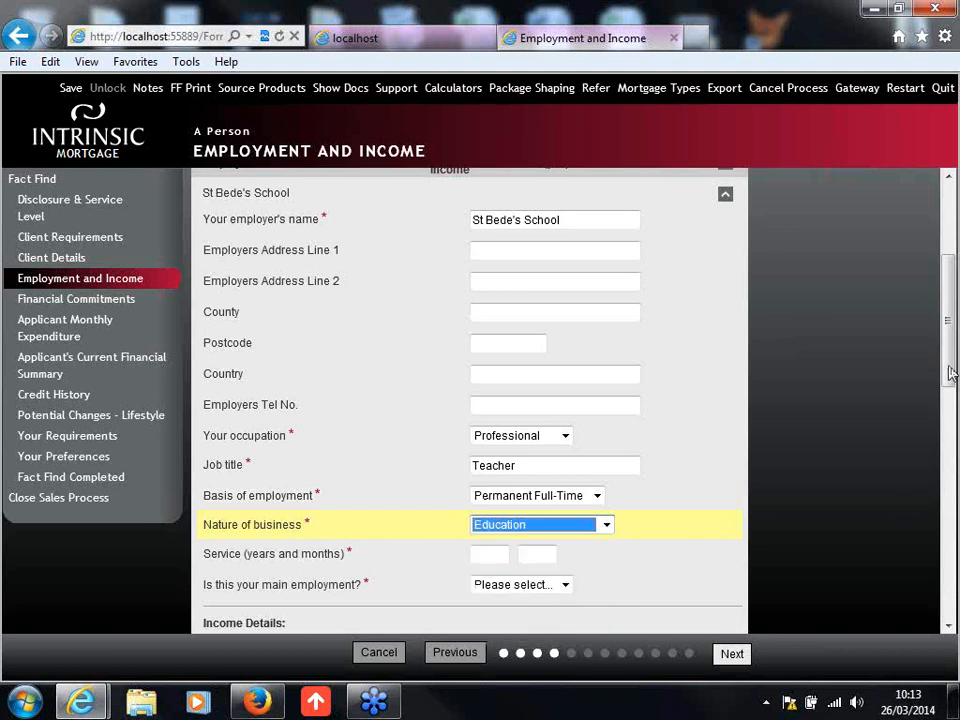
Step: Enter 4 years and 2 months of service and mark this job as the main employment
left_click_drag(950, 373, 952, 432)
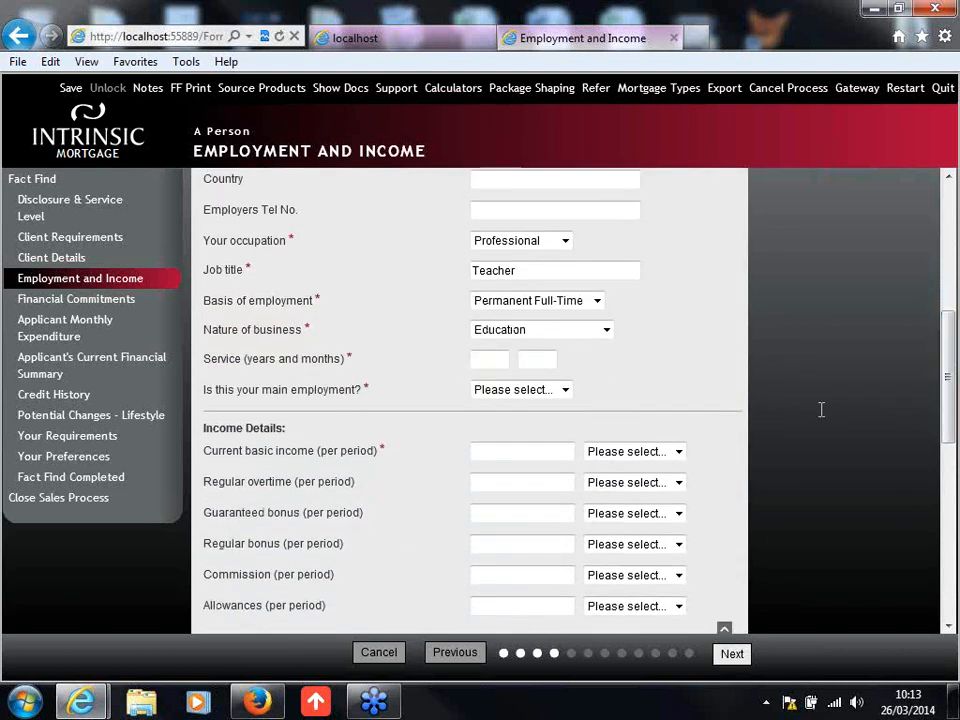
left_click(500, 362)
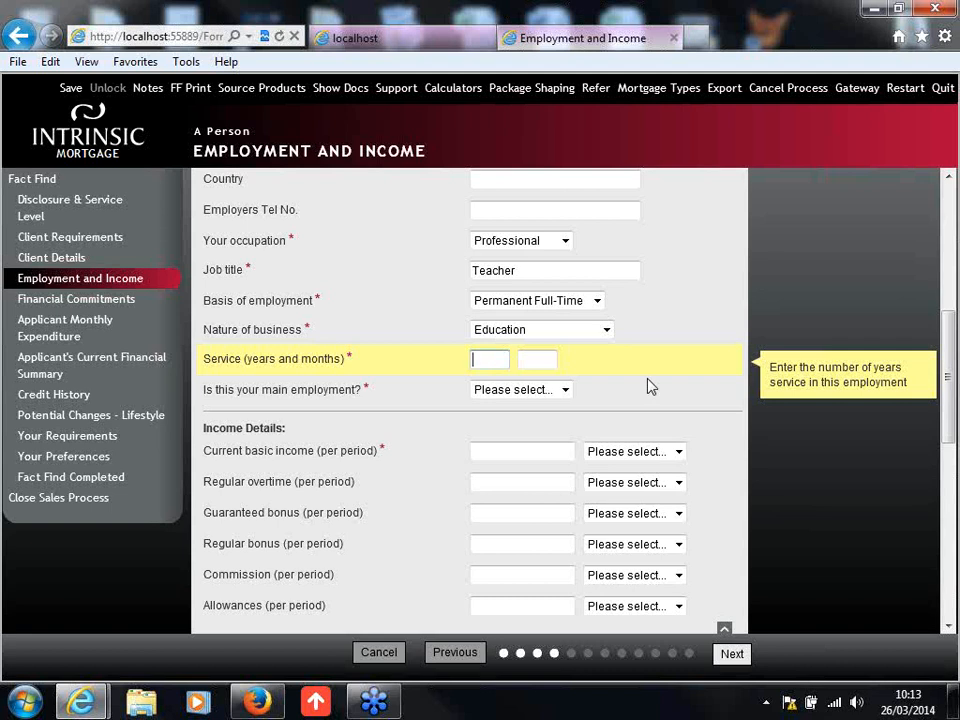
type("4")
key("Tab")
type("2")
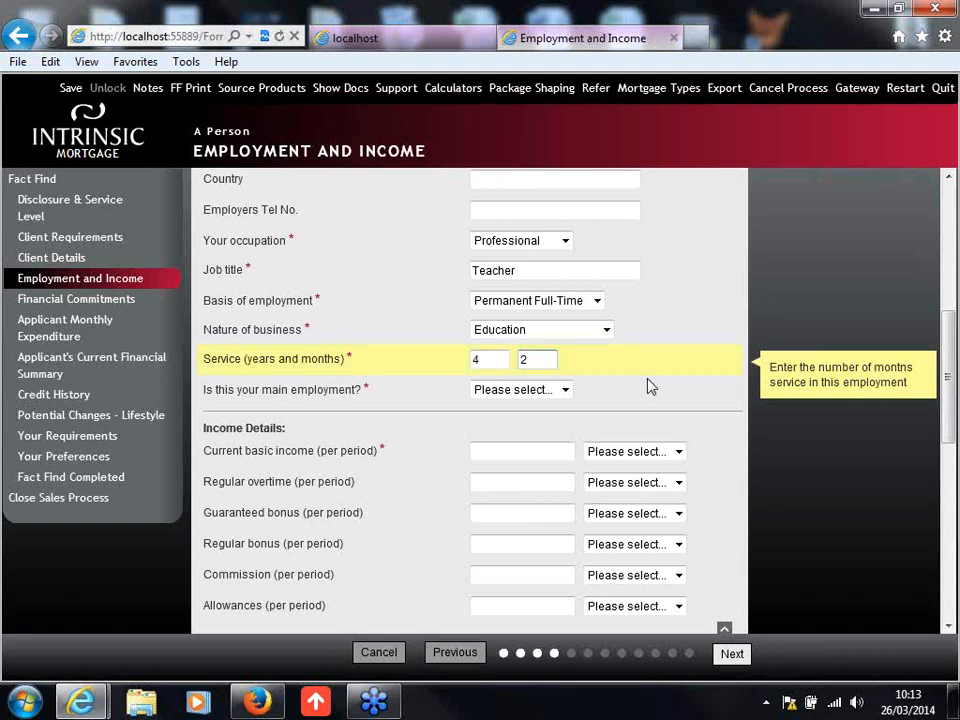
left_click(548, 390)
left_click(537, 423)
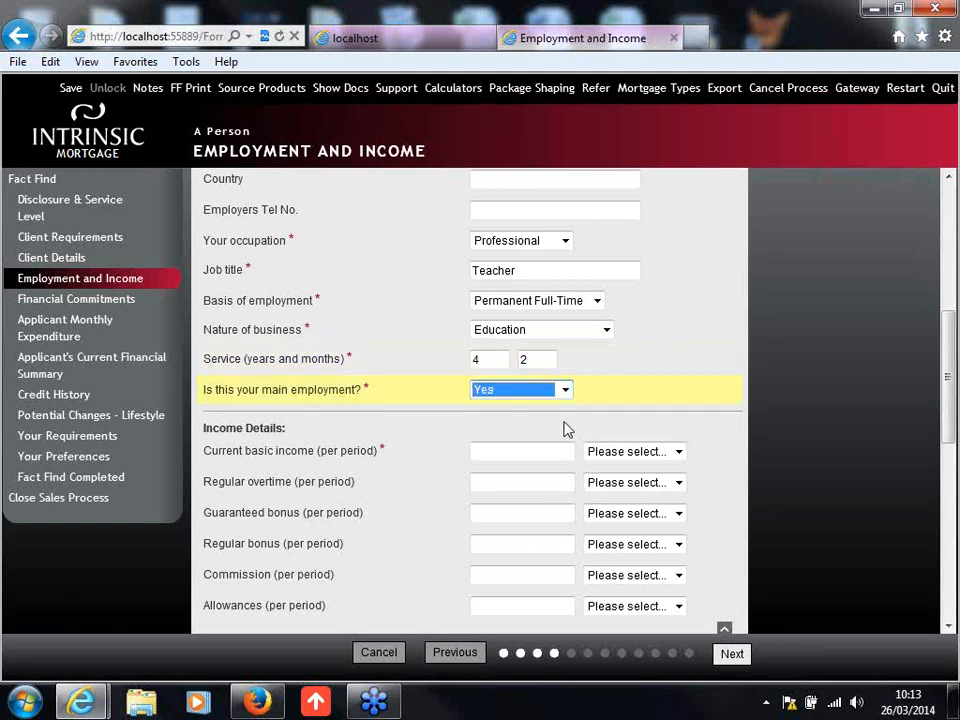
Step: Enter a current basic income of £25,000 paid annually
left_click(950, 372)
left_click_drag(950, 372, 948, 403)
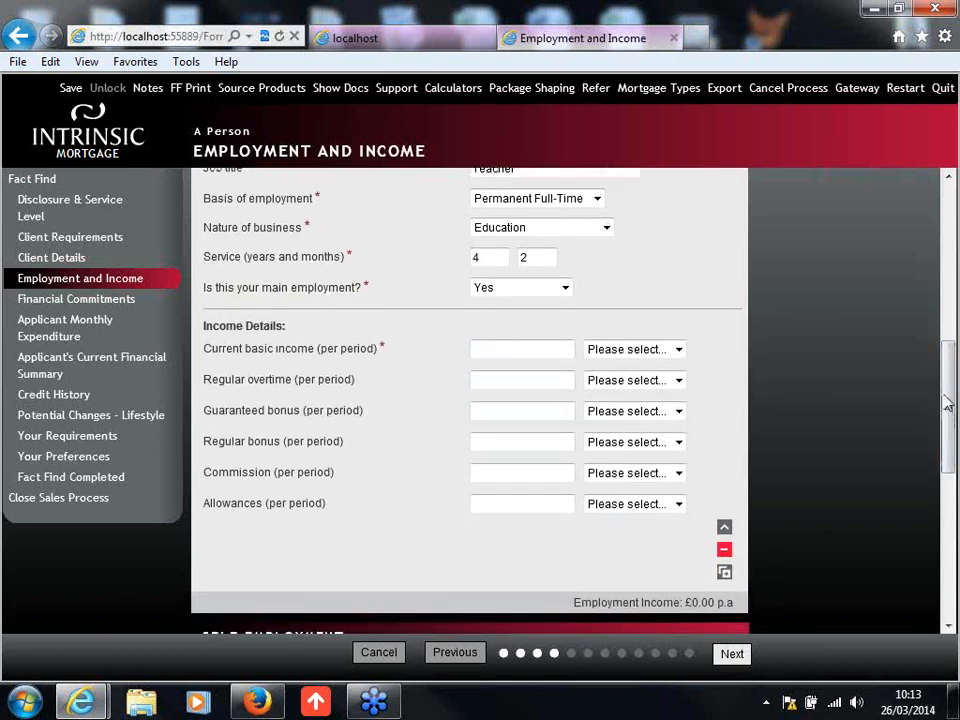
left_click(532, 345)
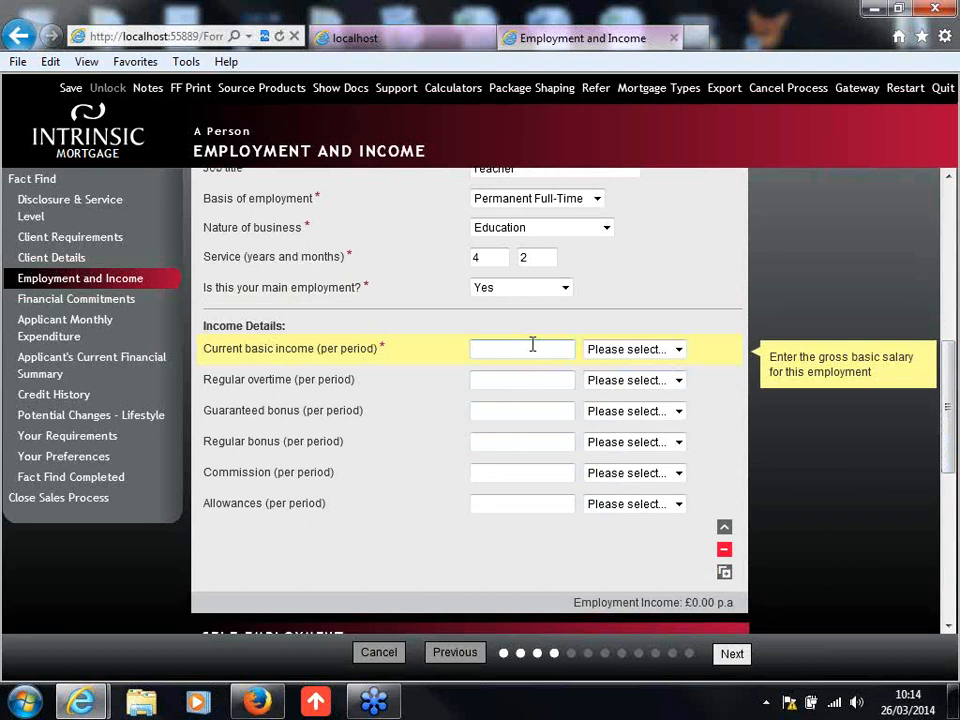
type("25000")
left_click(666, 350)
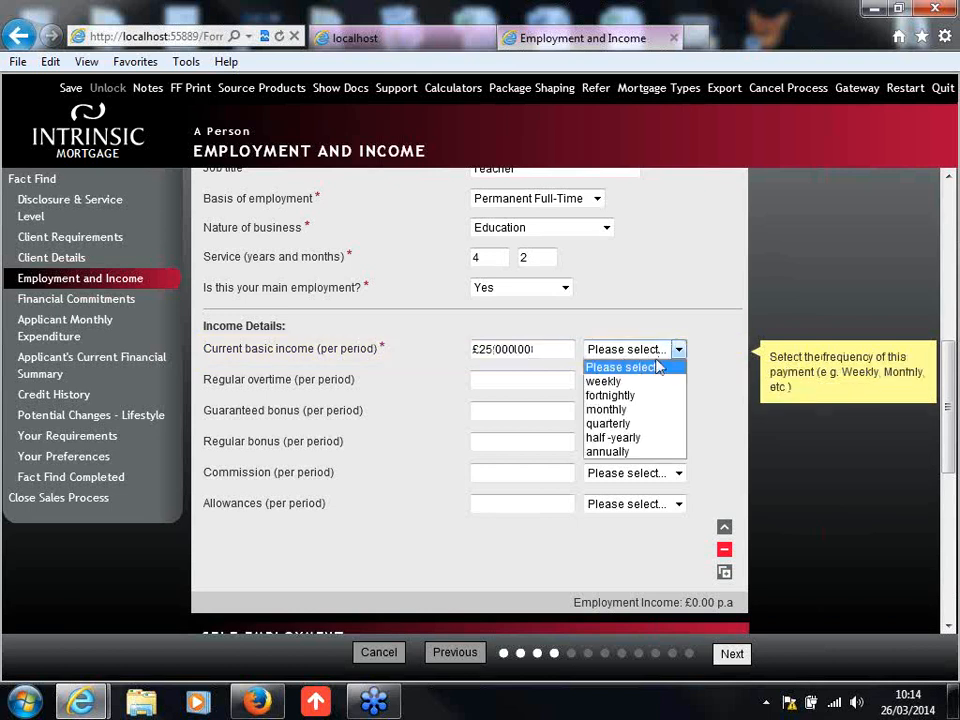
left_click(667, 453)
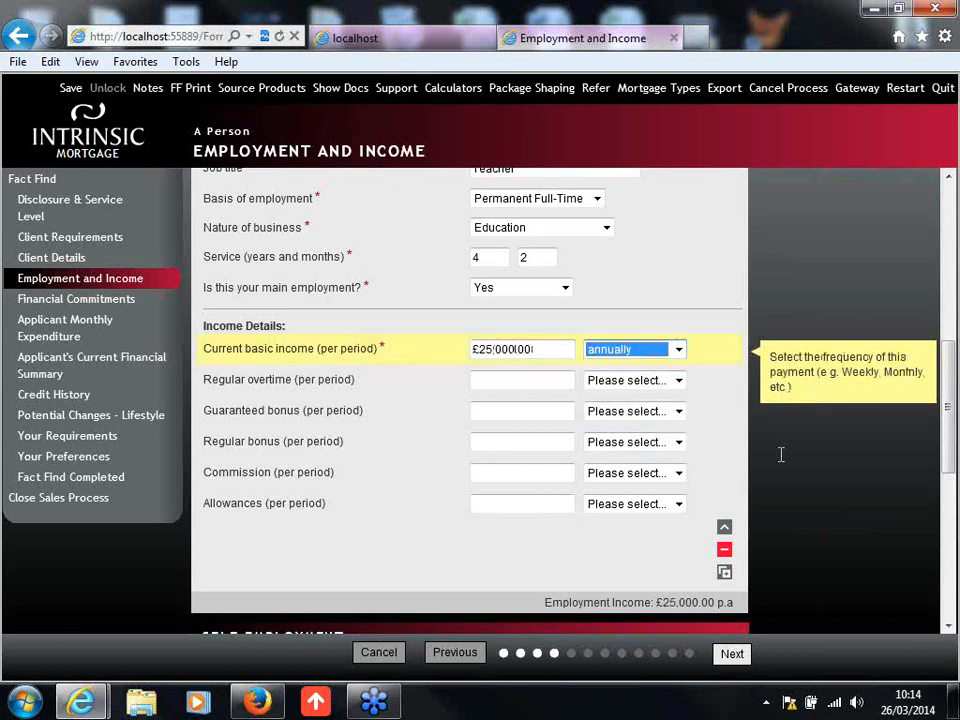
Step: Collapse the completed St Bede's School employment record to its summary row
scroll(950, 445, "down", 1)
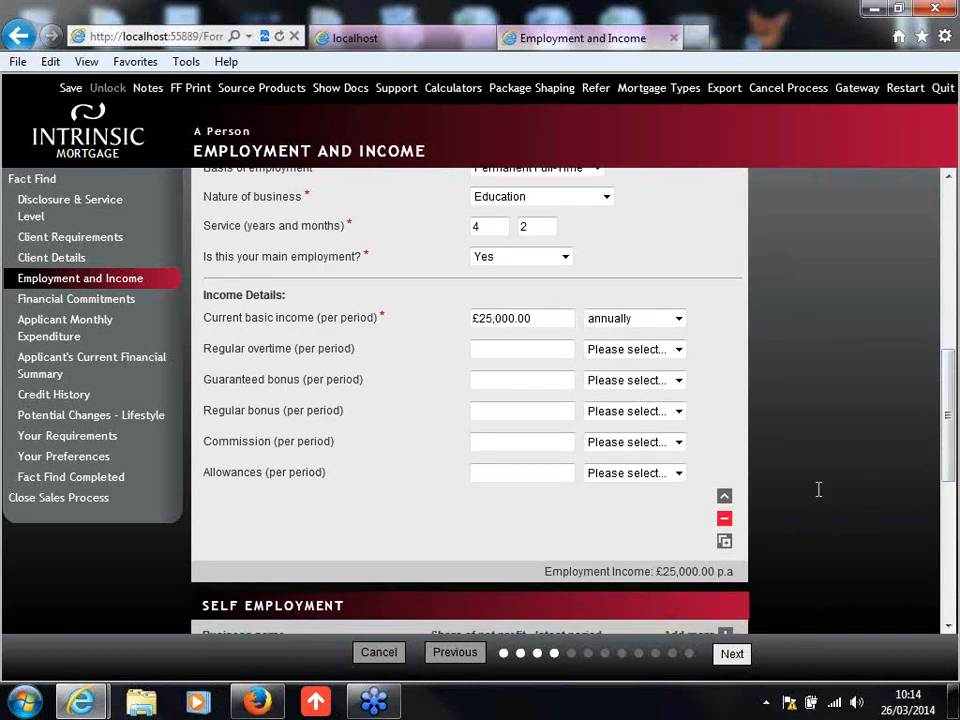
left_click(727, 498)
left_click_drag(947, 441, 945, 322)
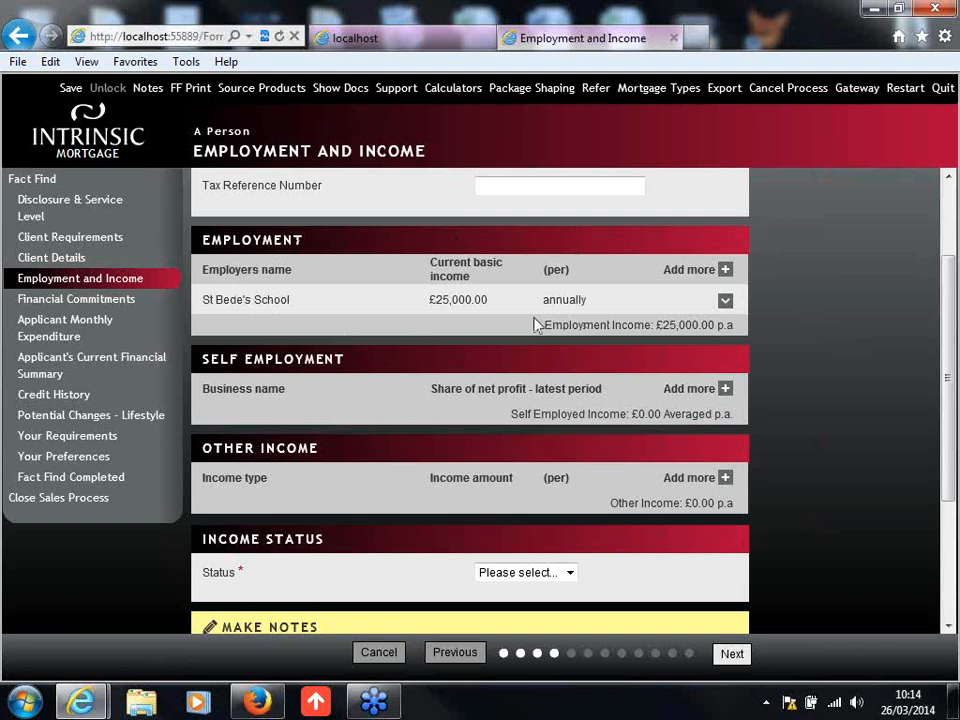
Step: Set the applicant's income status to Full Status
left_click_drag(949, 306, 946, 406)
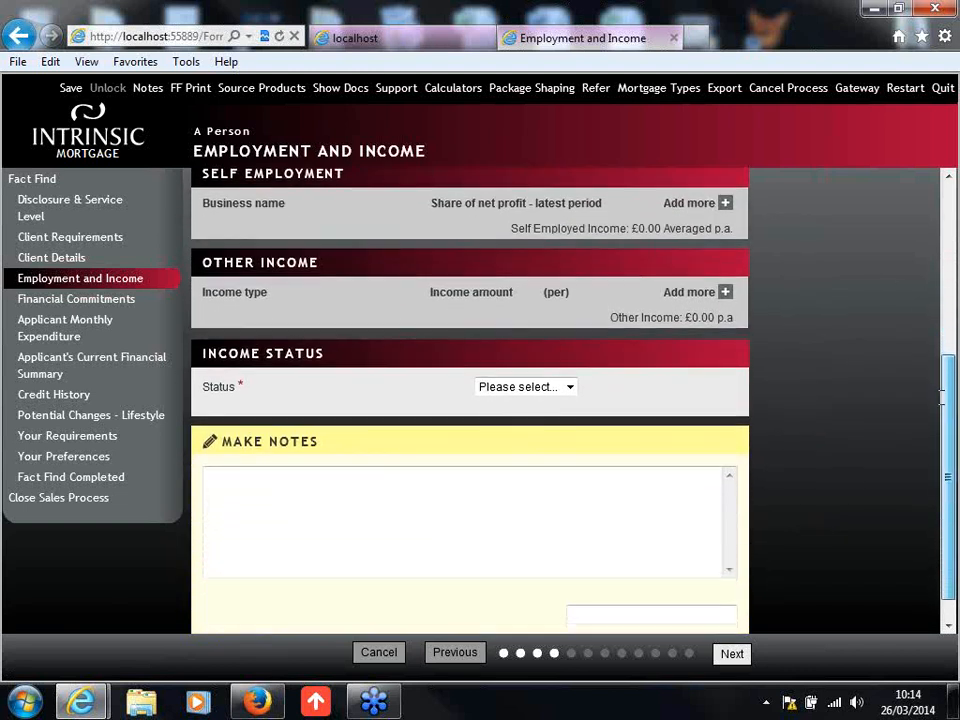
left_click(540, 392)
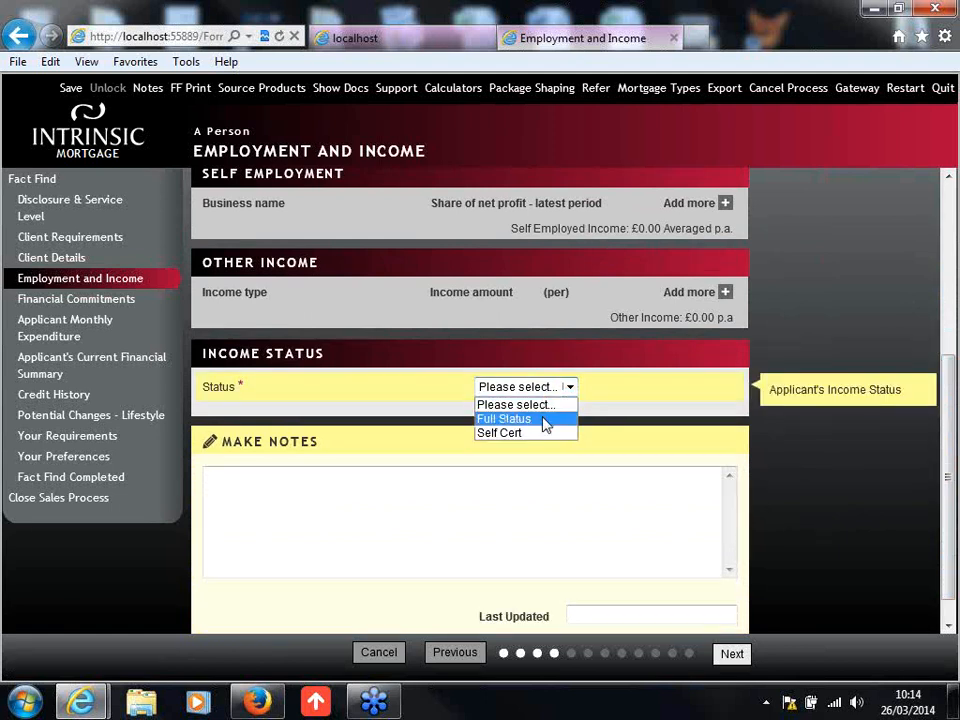
left_click(545, 419)
left_click(640, 527)
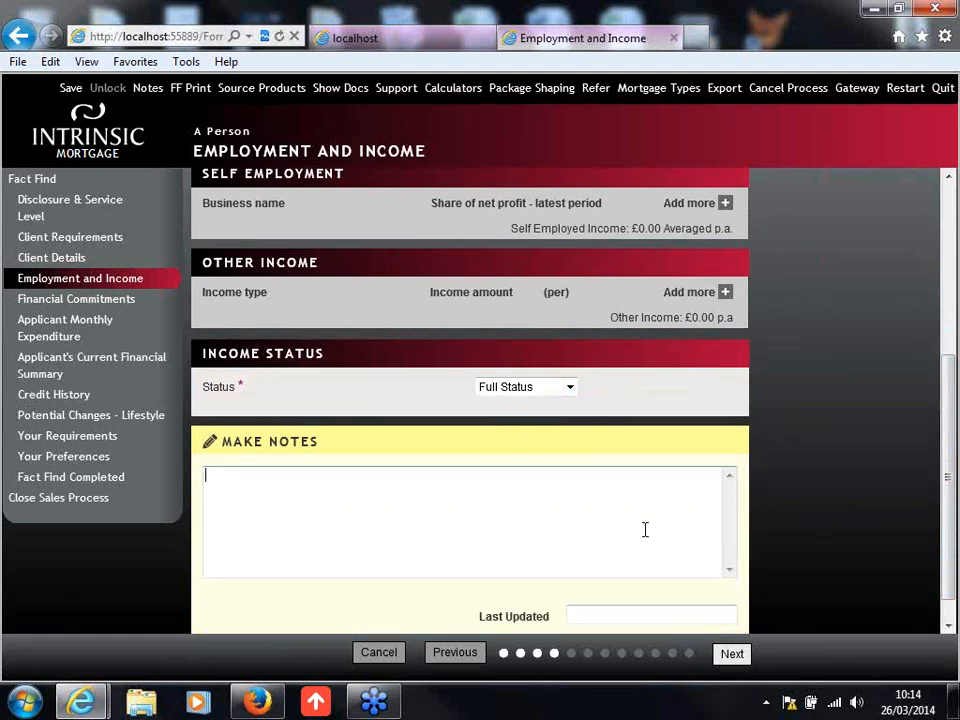
scroll(949, 508, "down", 2)
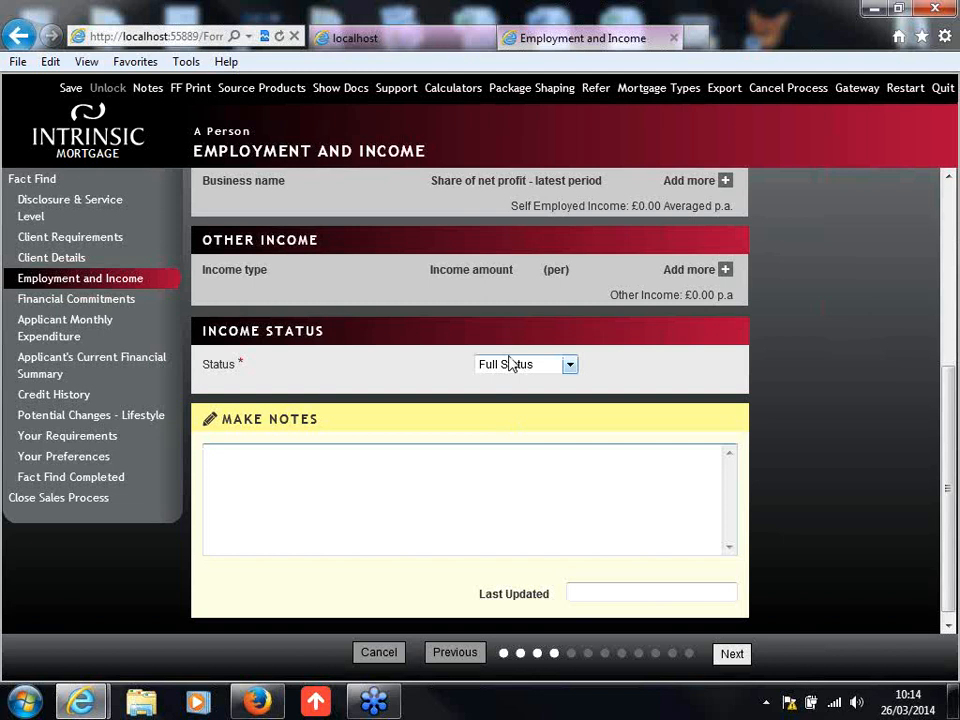
Step: Save a new case note reading "Great place to add notes" and expand its entry in the notes list
left_click(148, 92)
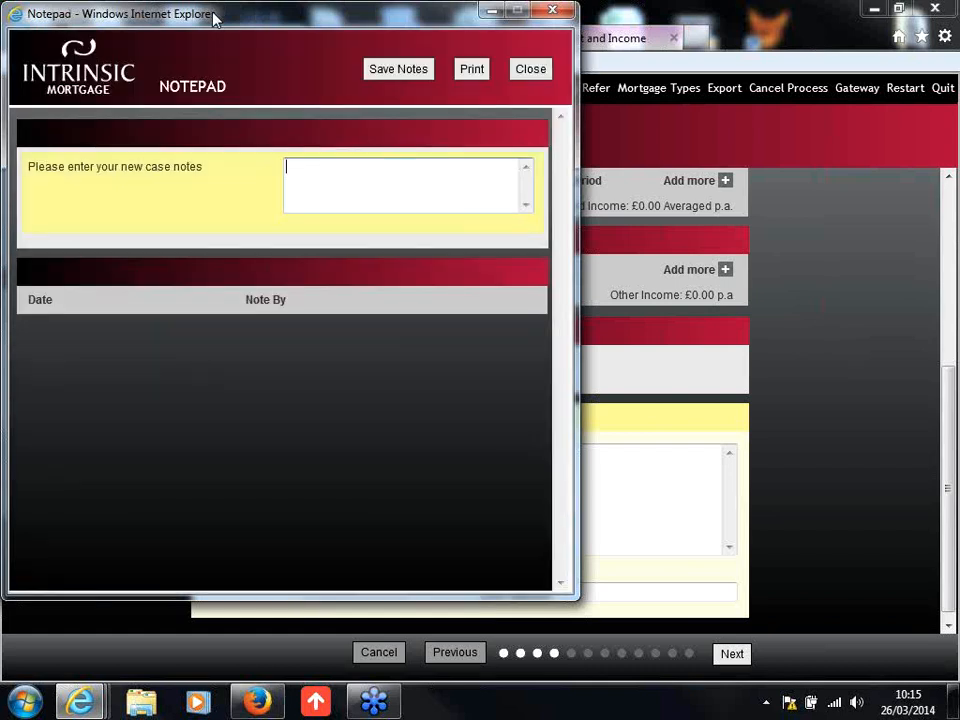
left_click_drag(213, 17, 266, 36)
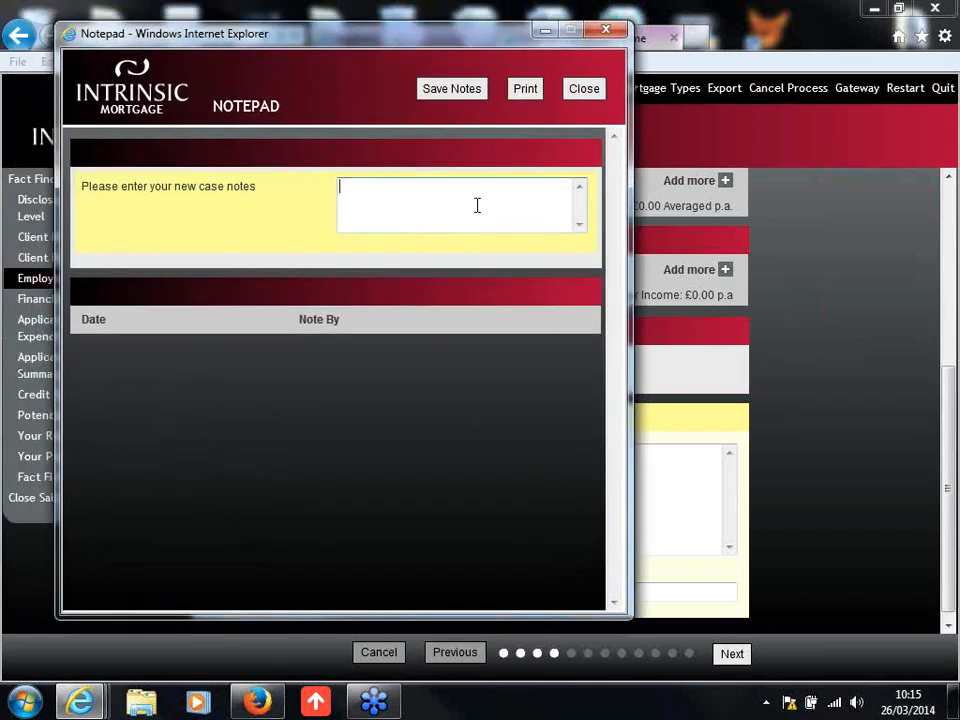
type("Great place to add notes")
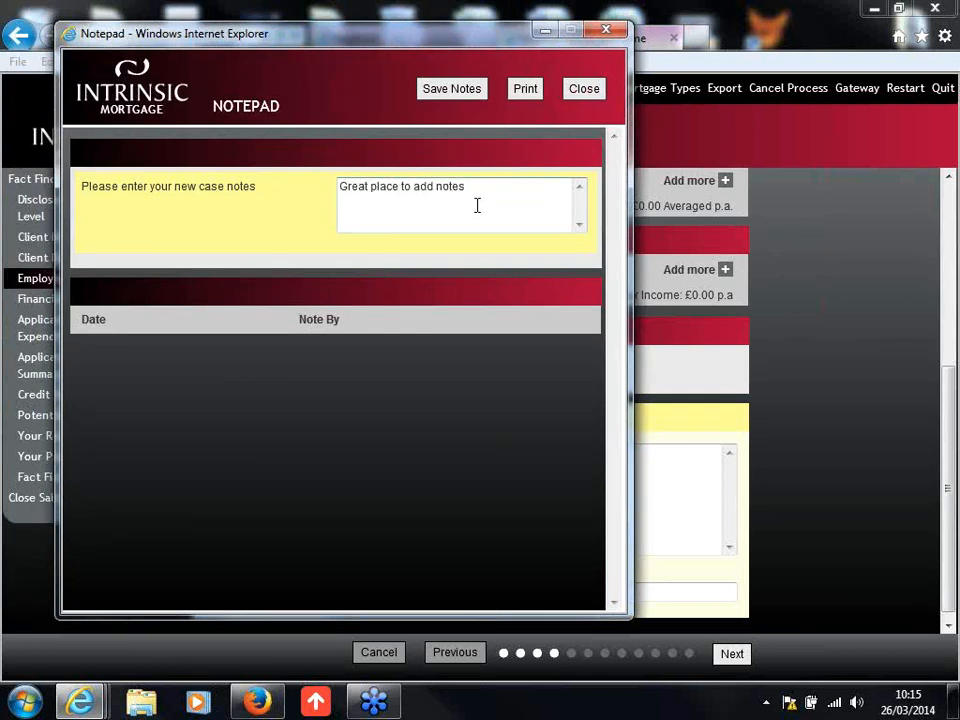
left_click(448, 93)
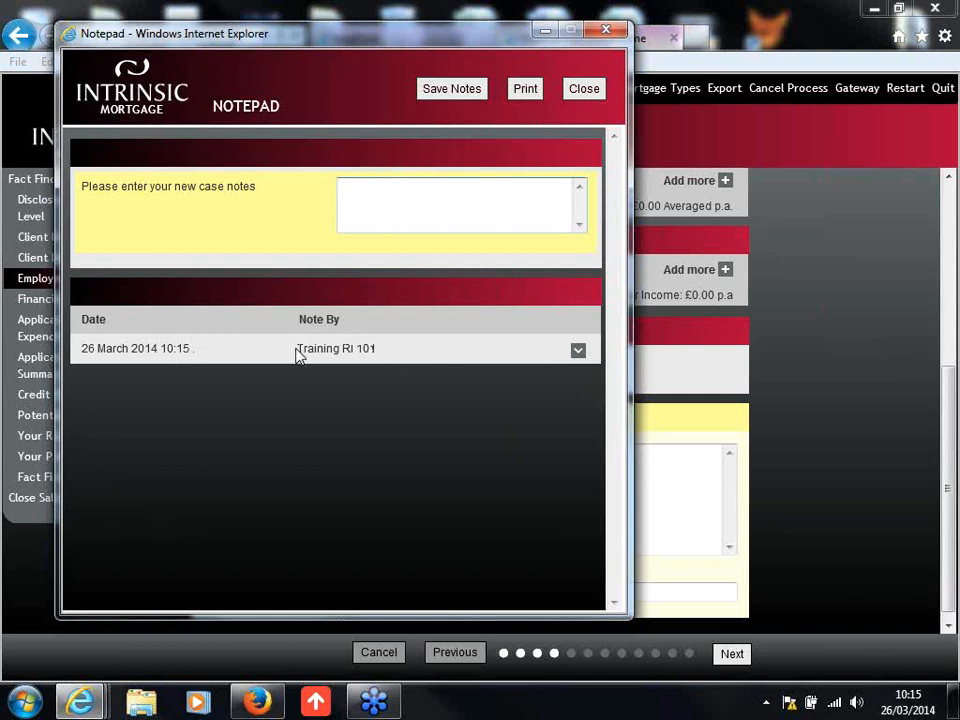
left_click(578, 352)
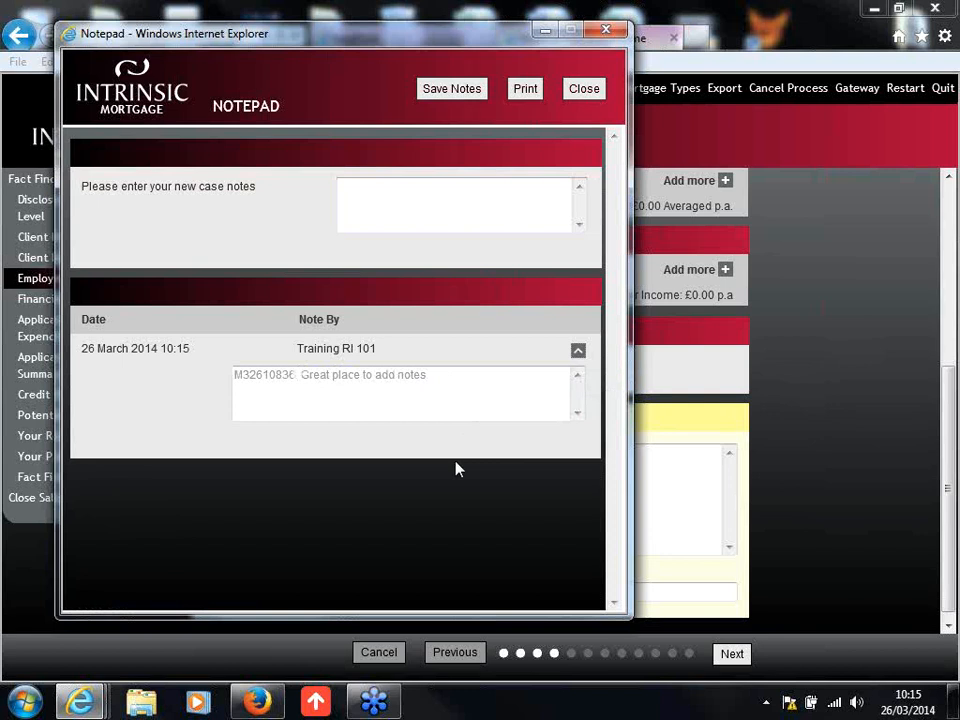
left_click(368, 200)
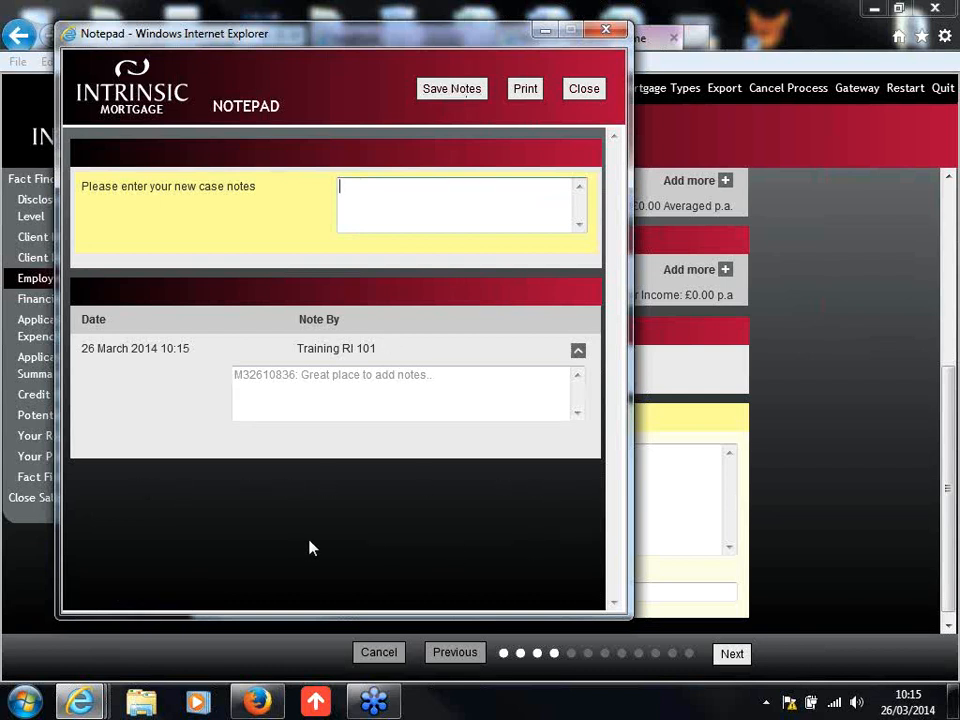
Step: Close the case notepad and continue from Employment and Income to the Financial Commitments page
left_click(586, 89)
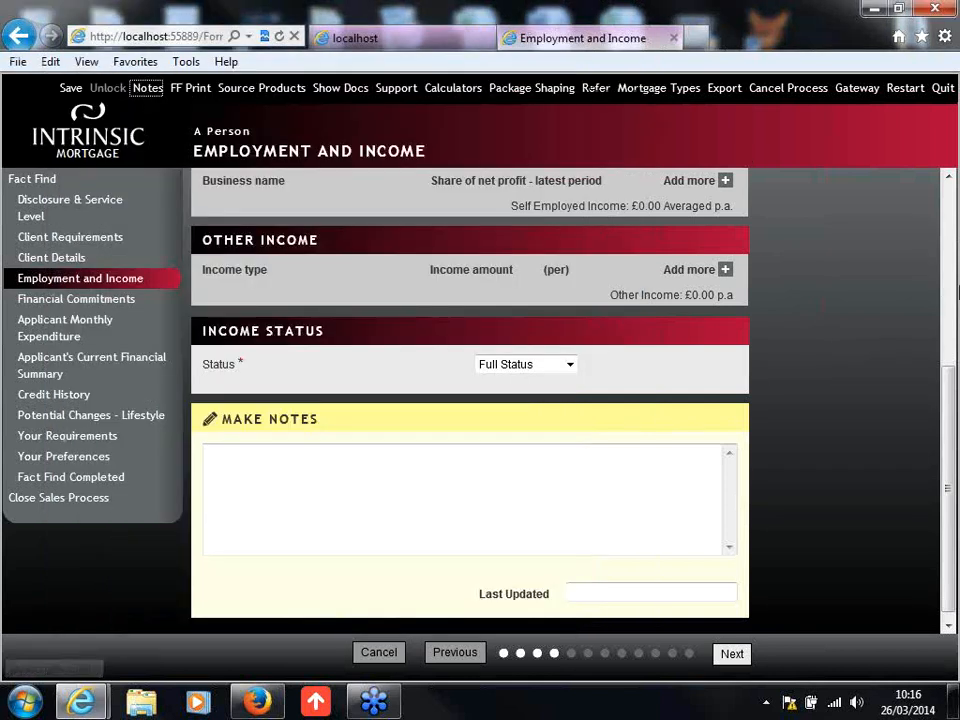
left_click_drag(946, 437, 954, 467)
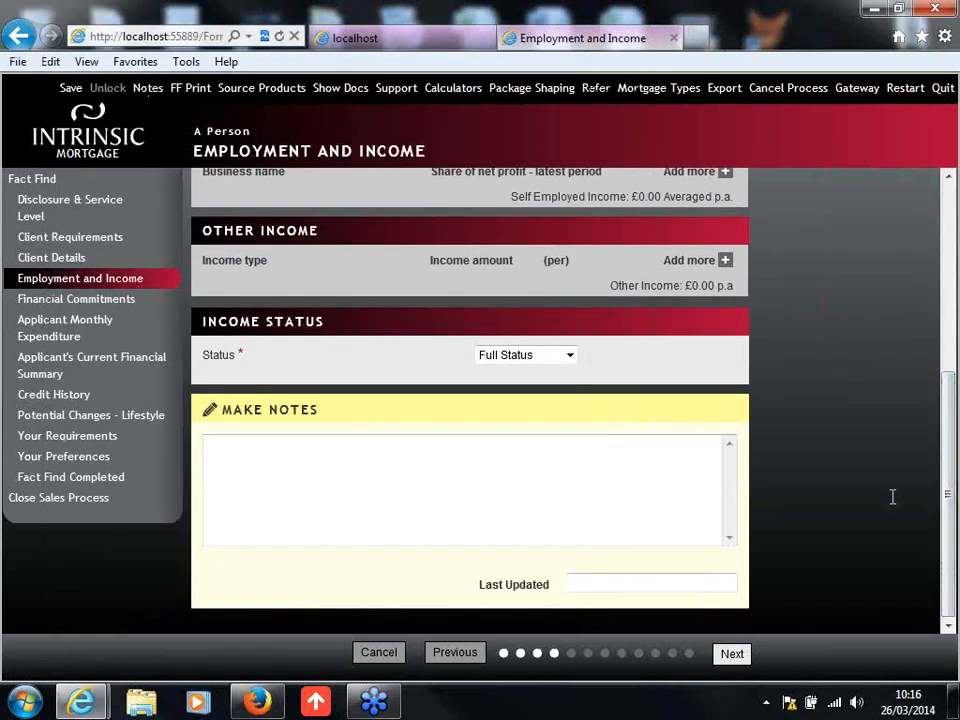
left_click(738, 658)
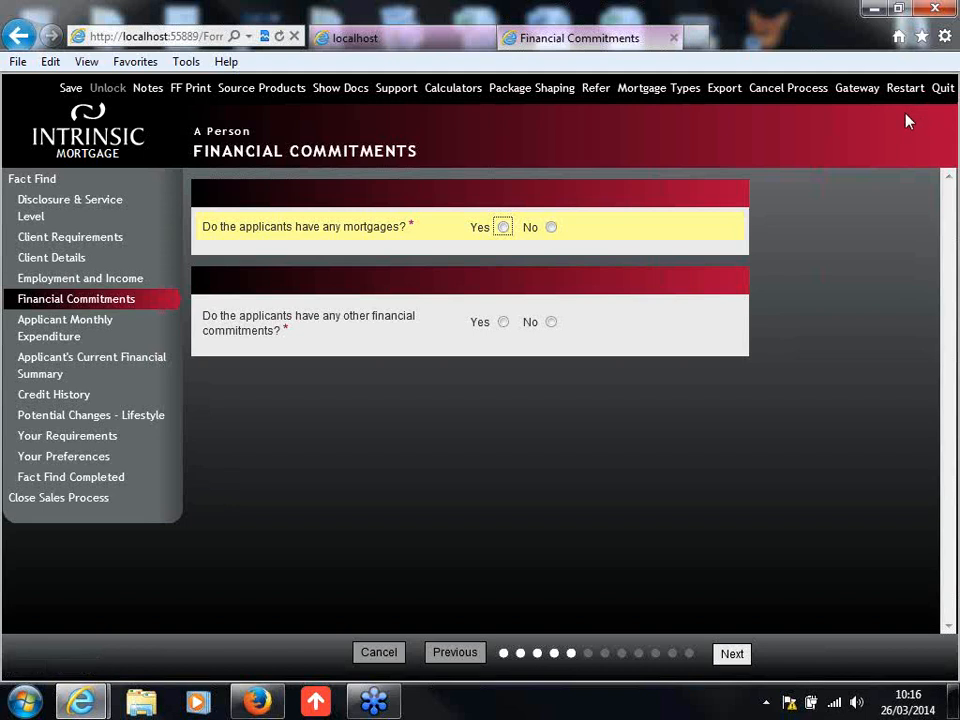
Step: View the Workbench options on the Gateway home page and return to the Financial Commitments form
left_click(381, 40)
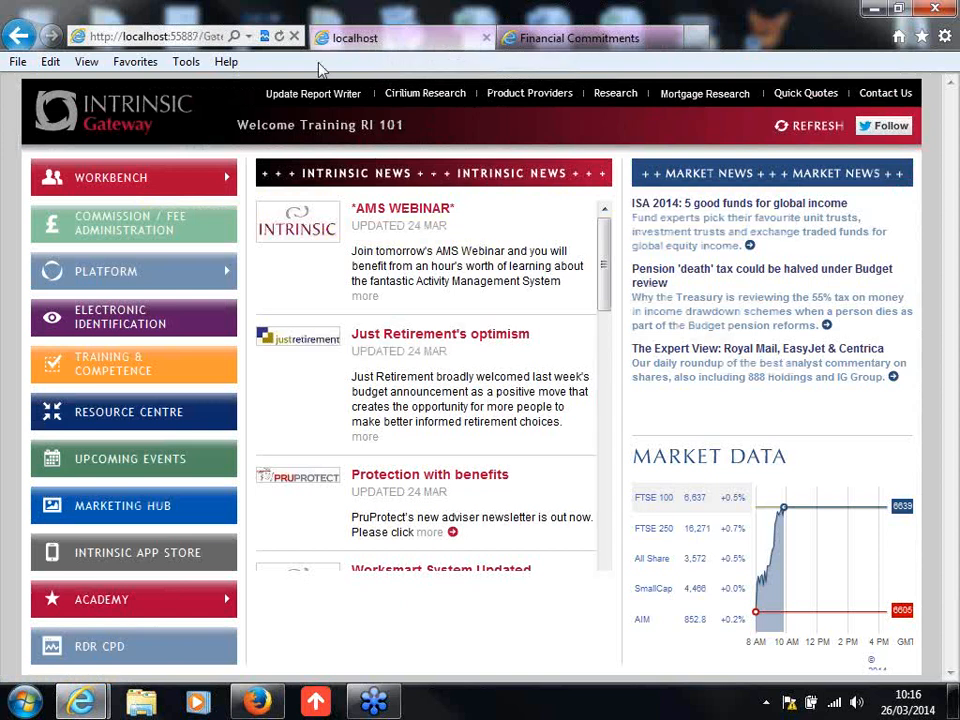
mouse_move(195, 187)
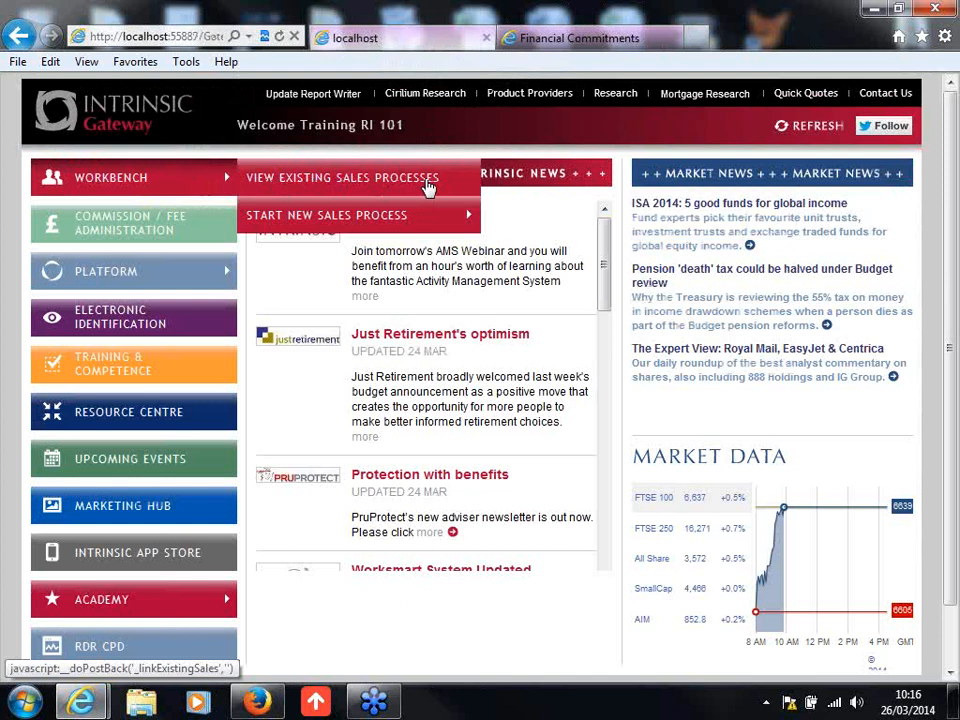
left_click(577, 44)
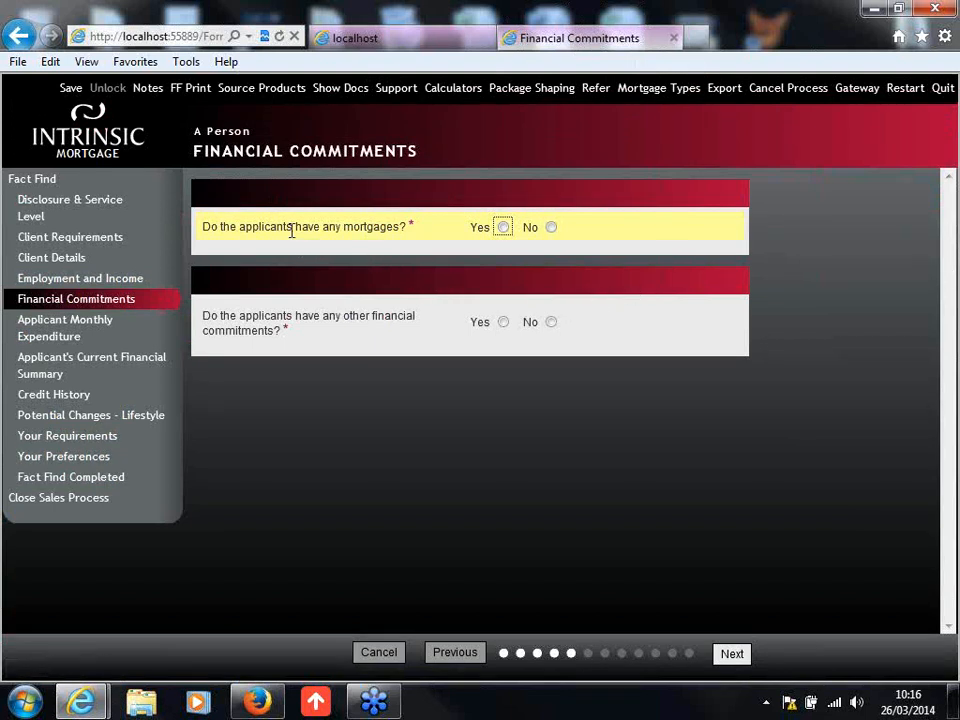
Step: Answer No to both existing mortgages and other financial commitments, and continue to the monthly expenditure page
left_click(552, 229)
left_click(552, 323)
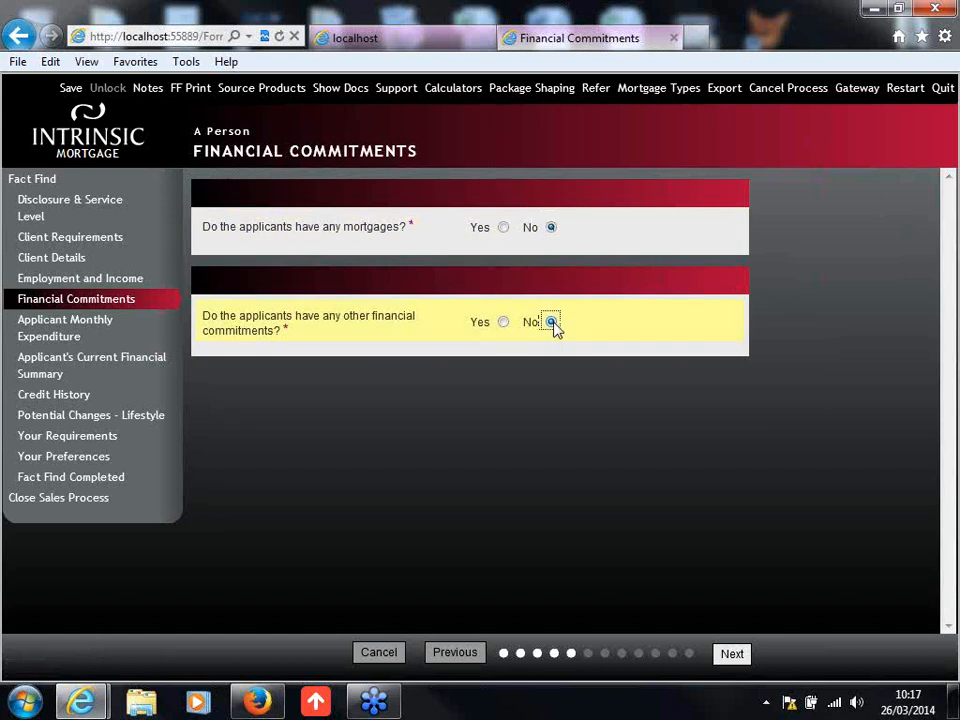
left_click(731, 654)
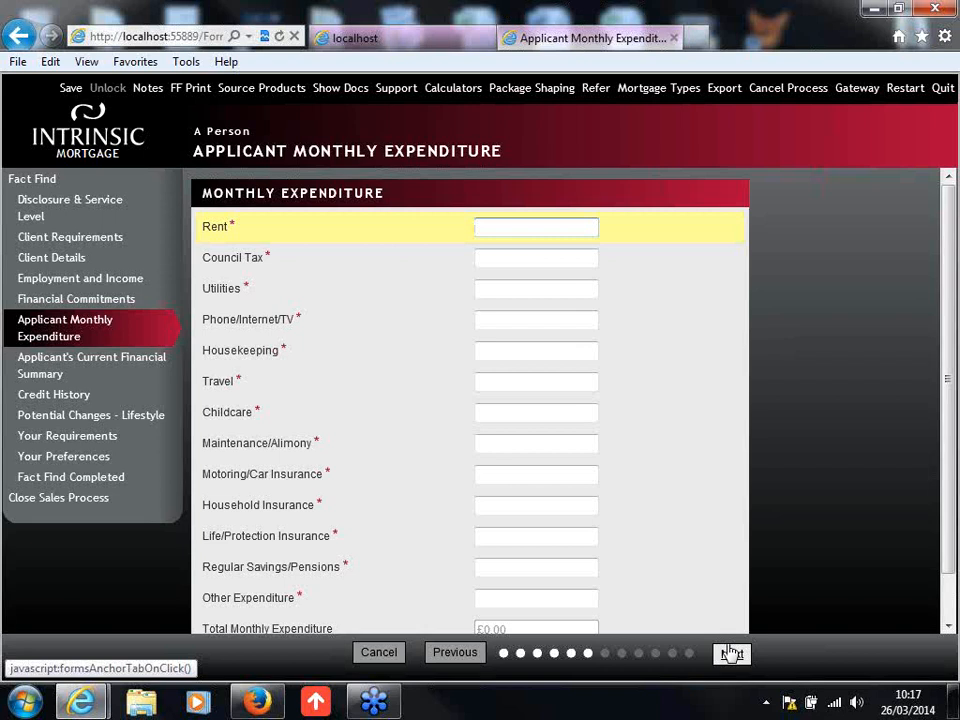
Step: Enter £0.00 for the applicant's monthly rent, council tax and utilities
type("0.00.")
key("BackSpace")
key("Tab")
type("0.00.")
key("Tab")
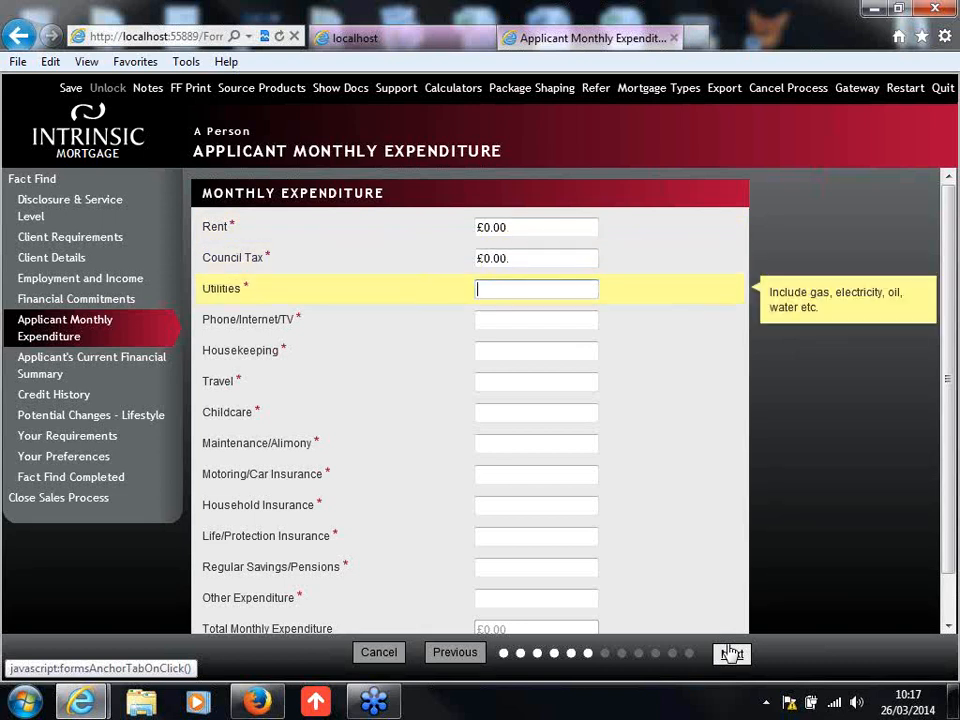
type("0.00.")
key("Tab")
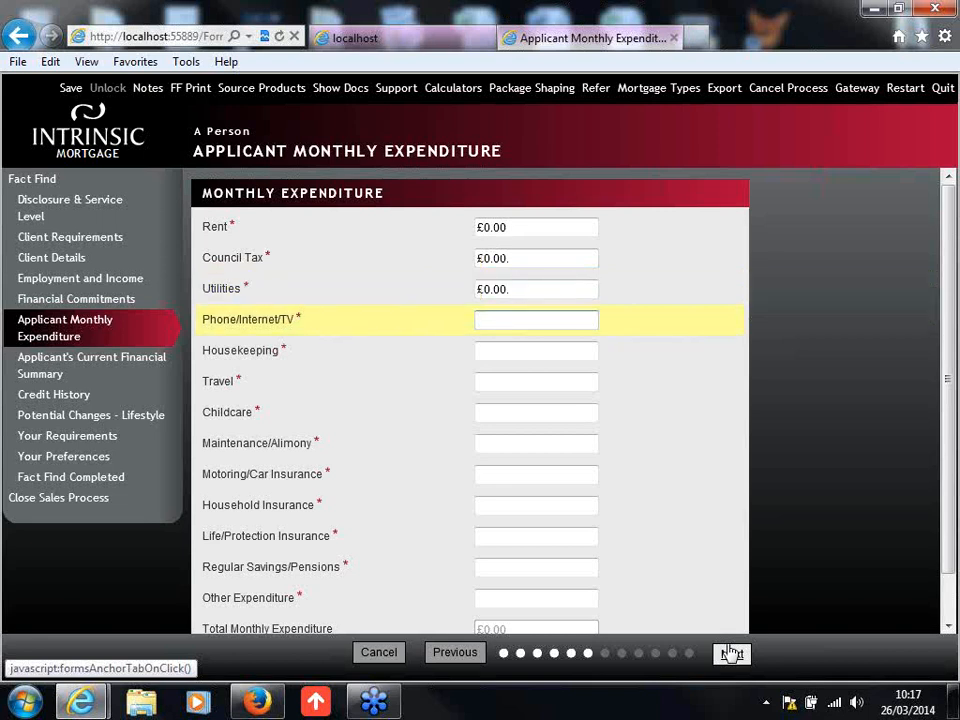
Step: Enter monthly expenditure of £50 for phone/internet/TV, £50 for housekeeping and £200 for travel
type("50")
key("Tab")
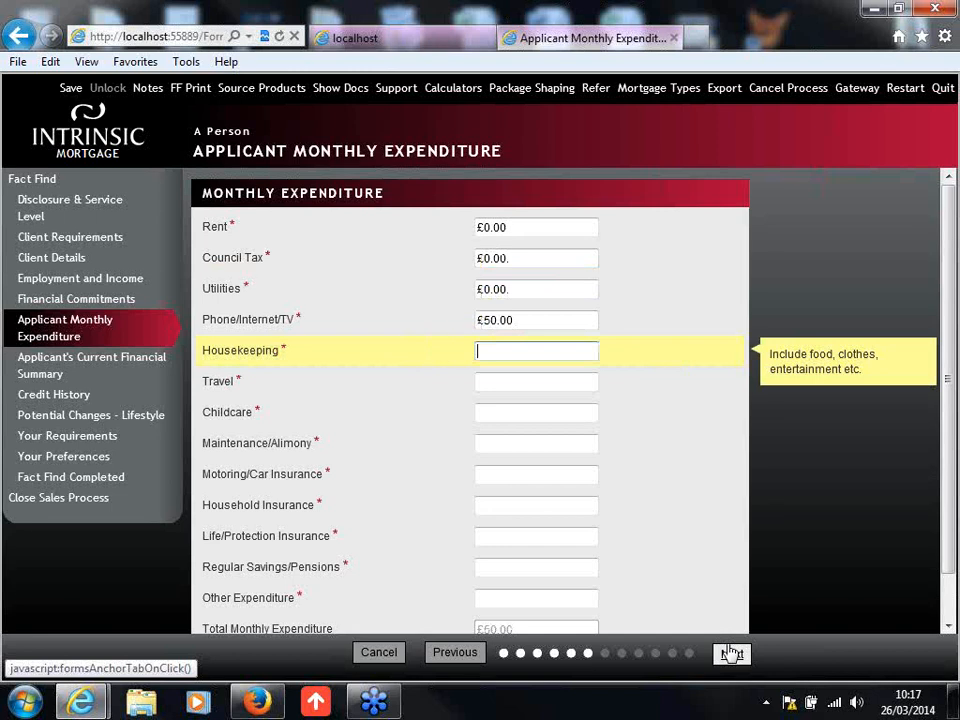
type("50")
key("Tab")
type("200")
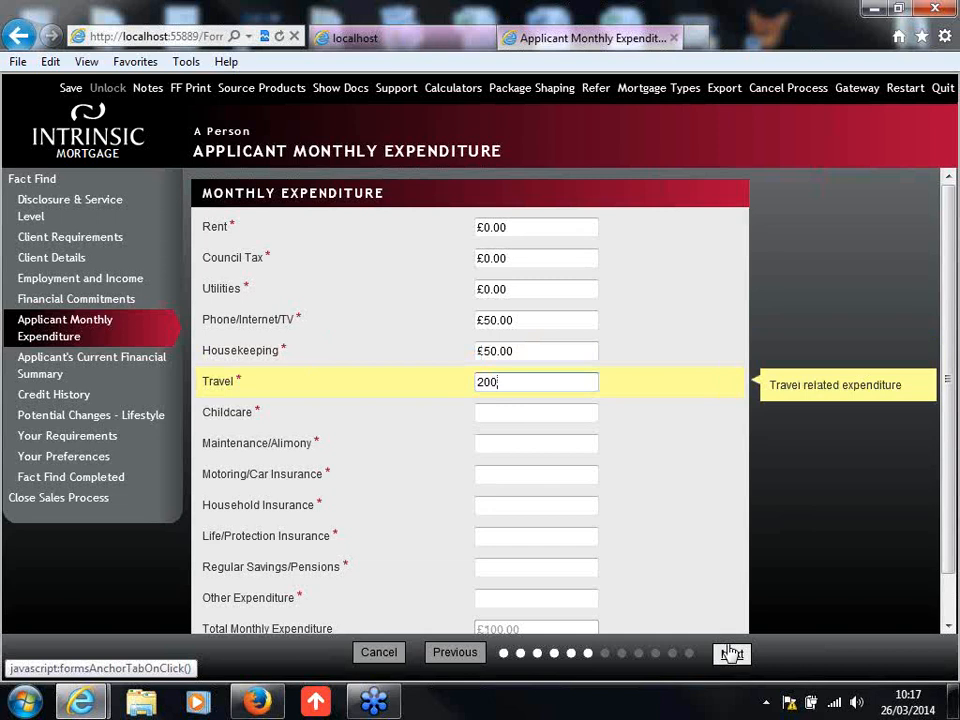
key("Tab")
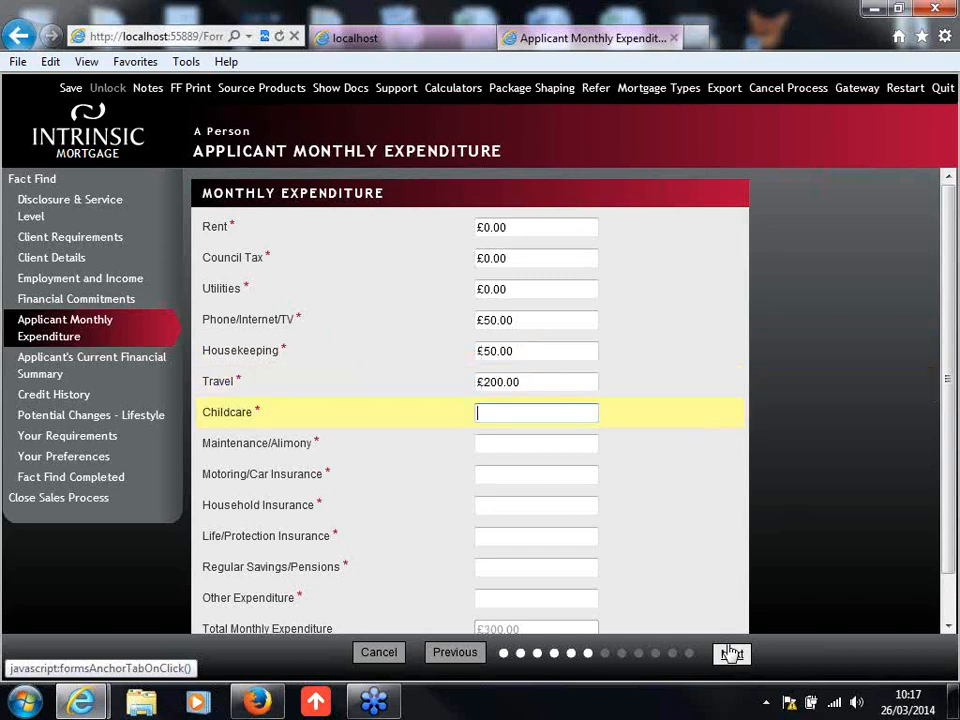
Step: Enter monthly expenditure of £0.00 for childcare, £50 for maintenance/alimony and £50 for motoring/car insurance
type("0.00")
key("Tab")
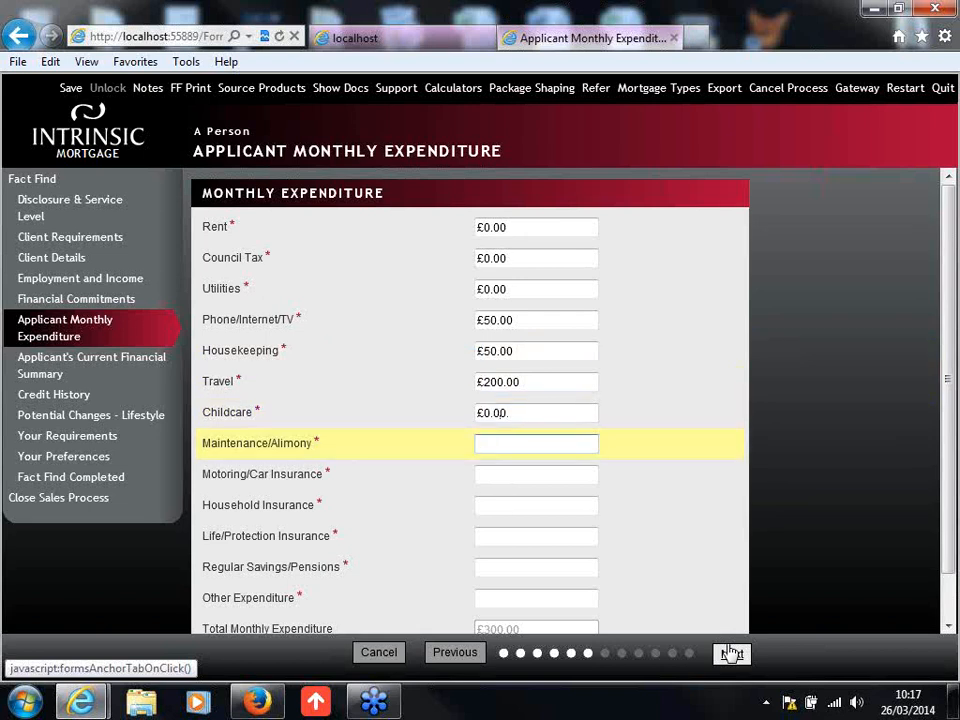
type("50")
key("Tab")
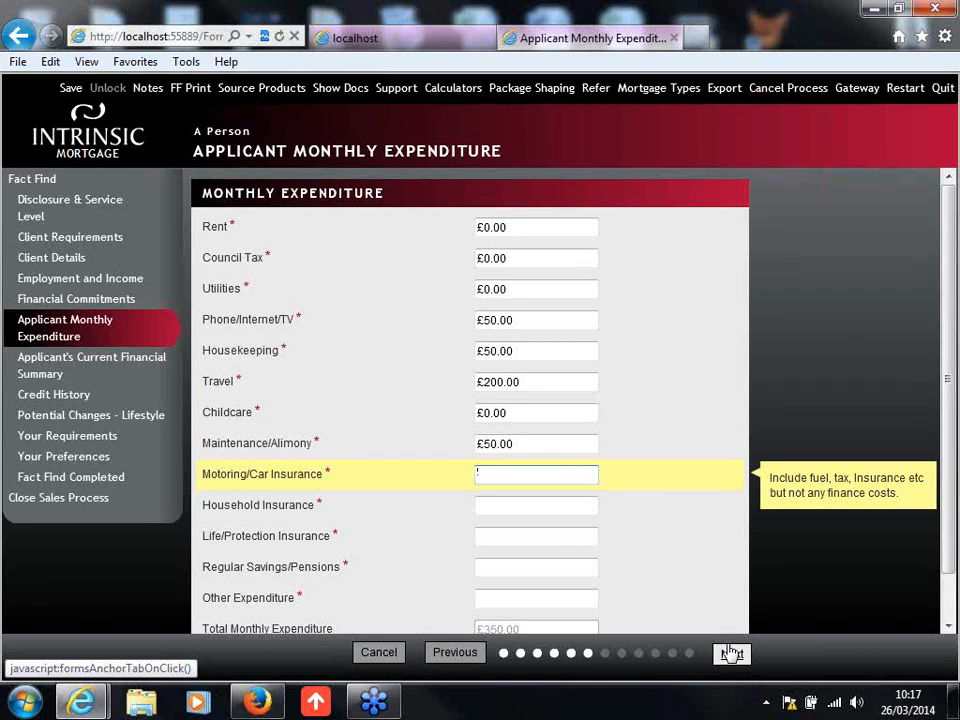
type("50")
key("Tab")
Step: Enter £0.00 for household insurance, life/protection insurance and regular savings/pensions, and £200 for other expenditure
type("0.0")
key("Tab")
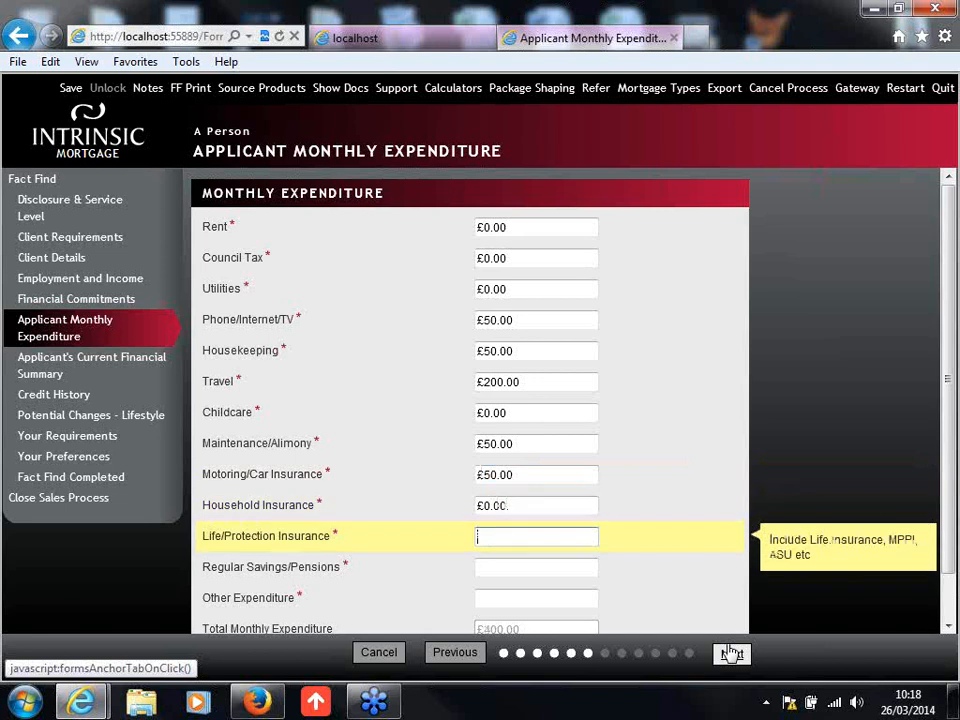
type("0.00")
key("Tab")
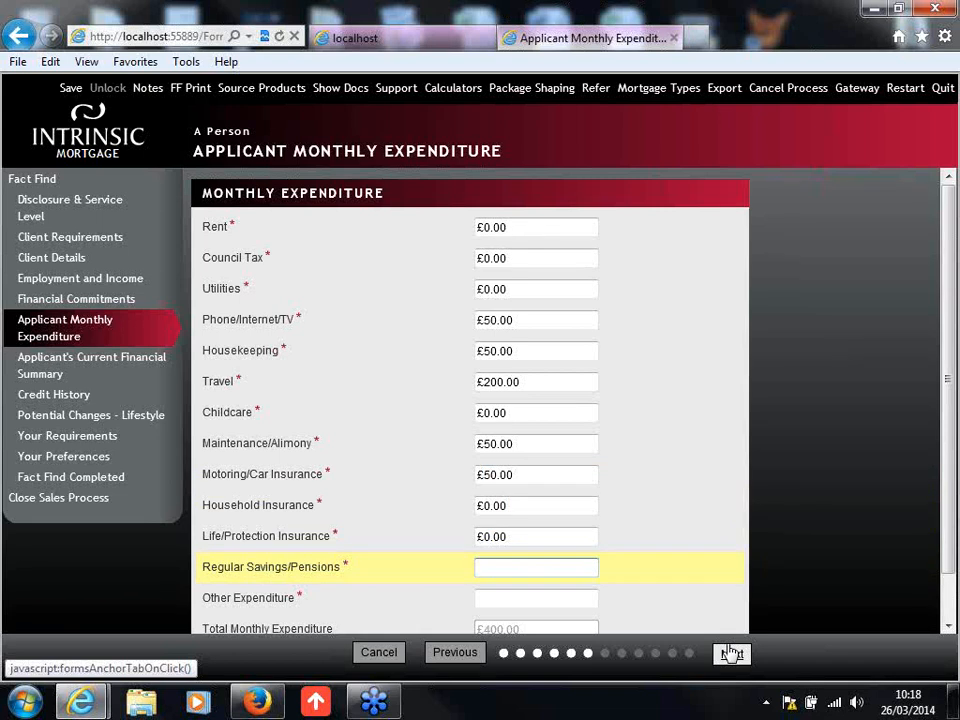
type("0.00")
key("Tab")
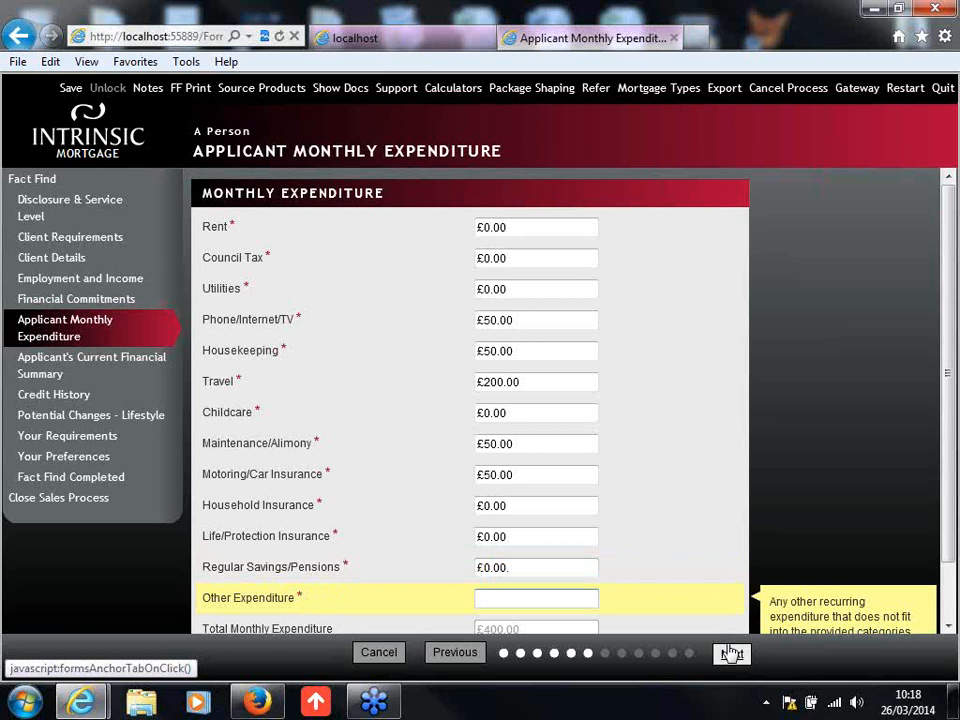
type("200")
key("Tab")
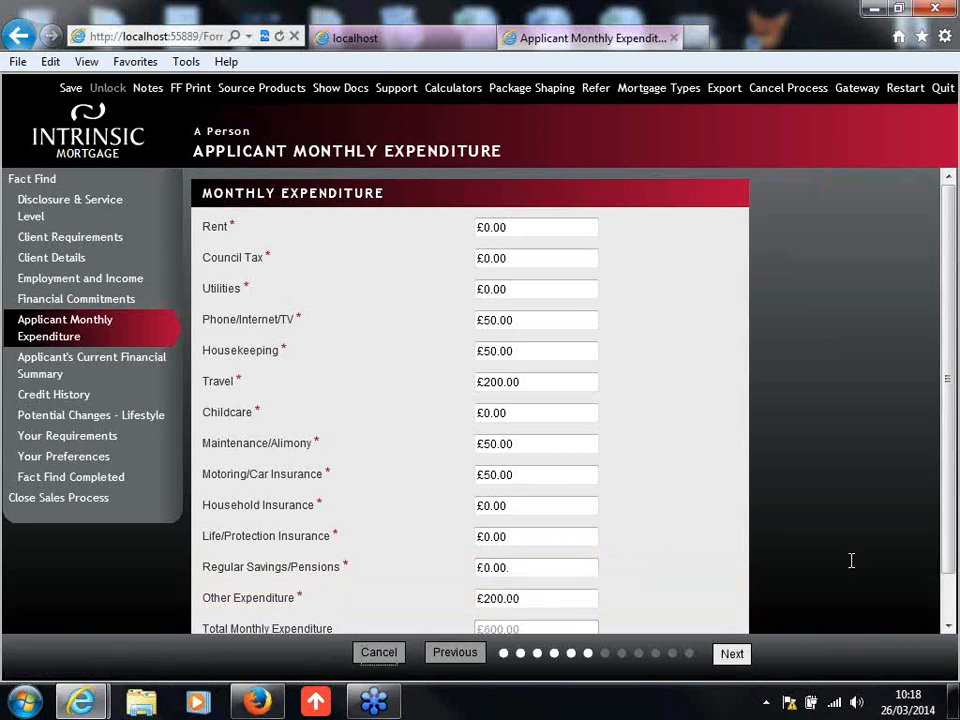
Step: Change the other expenditure to £100 and continue past the financial summary to the Credit History page
scroll(953, 500, "down", 1)
left_click_drag(953, 500, 951, 530)
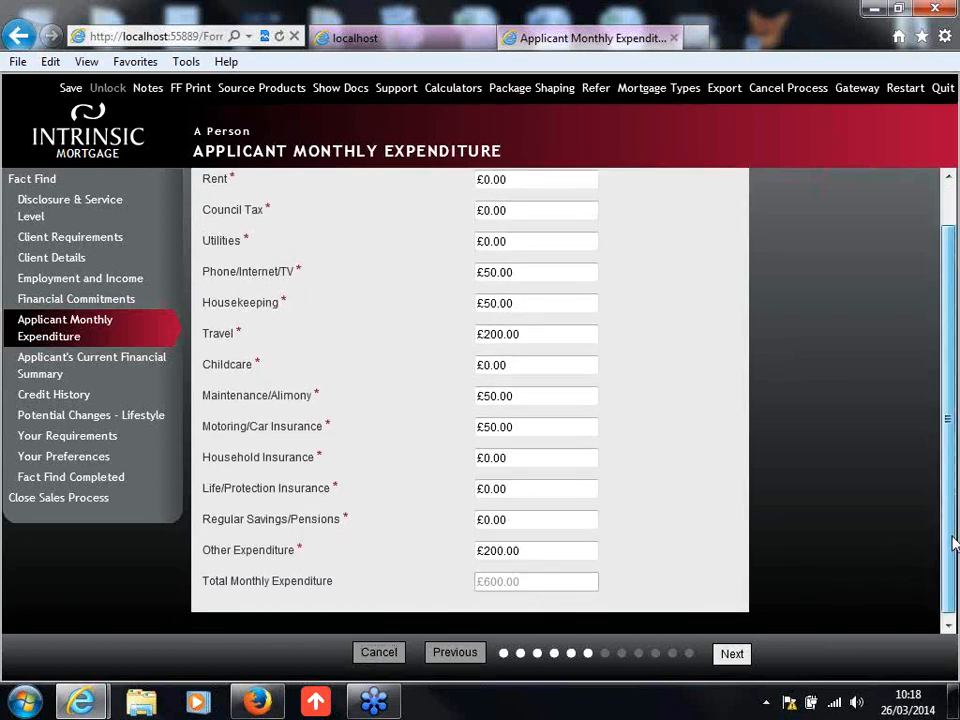
scroll(951, 540, "up", 1)
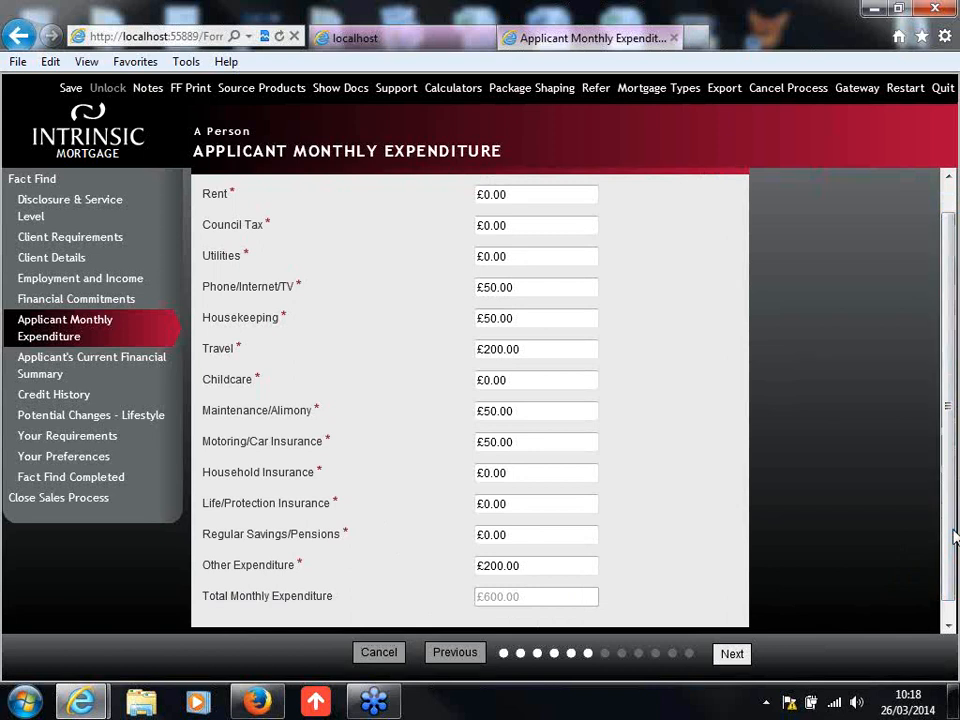
left_click(487, 566)
type("1")
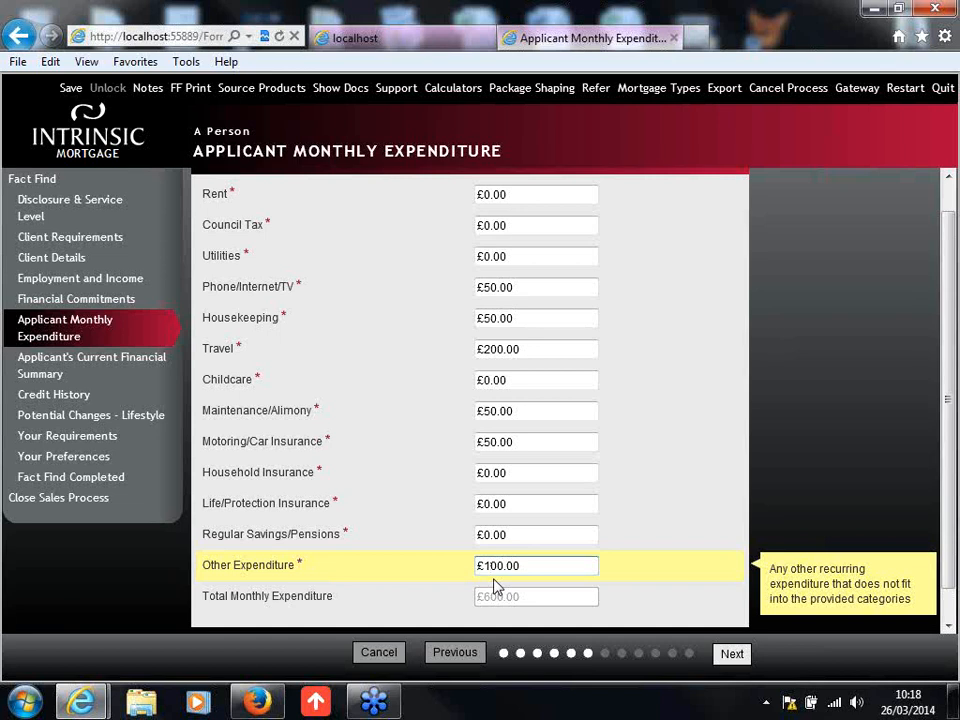
left_click(707, 603)
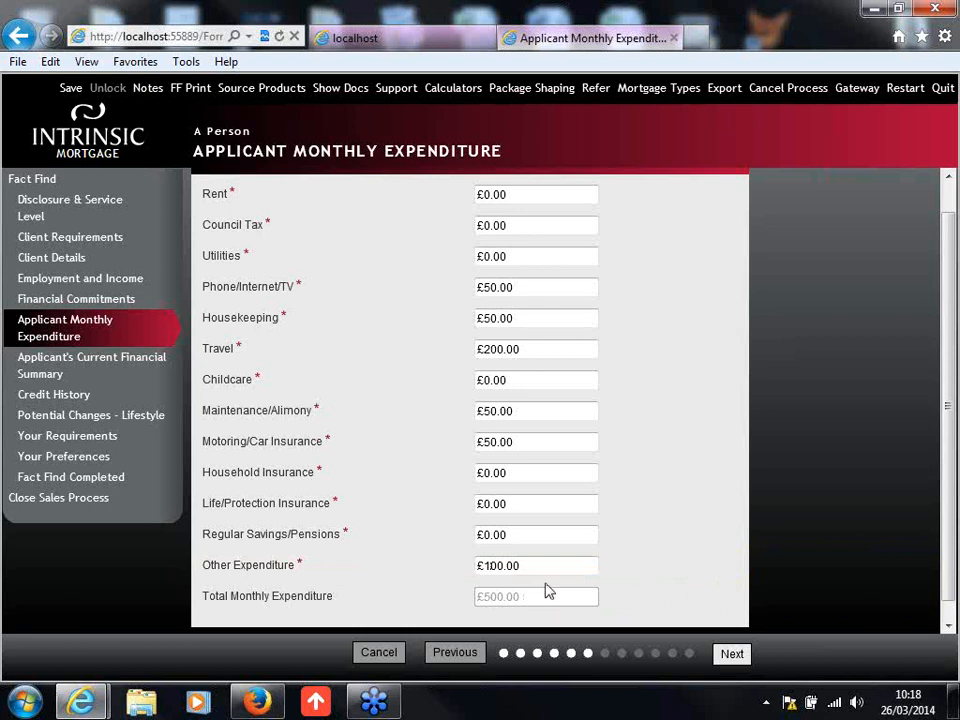
left_click(733, 654)
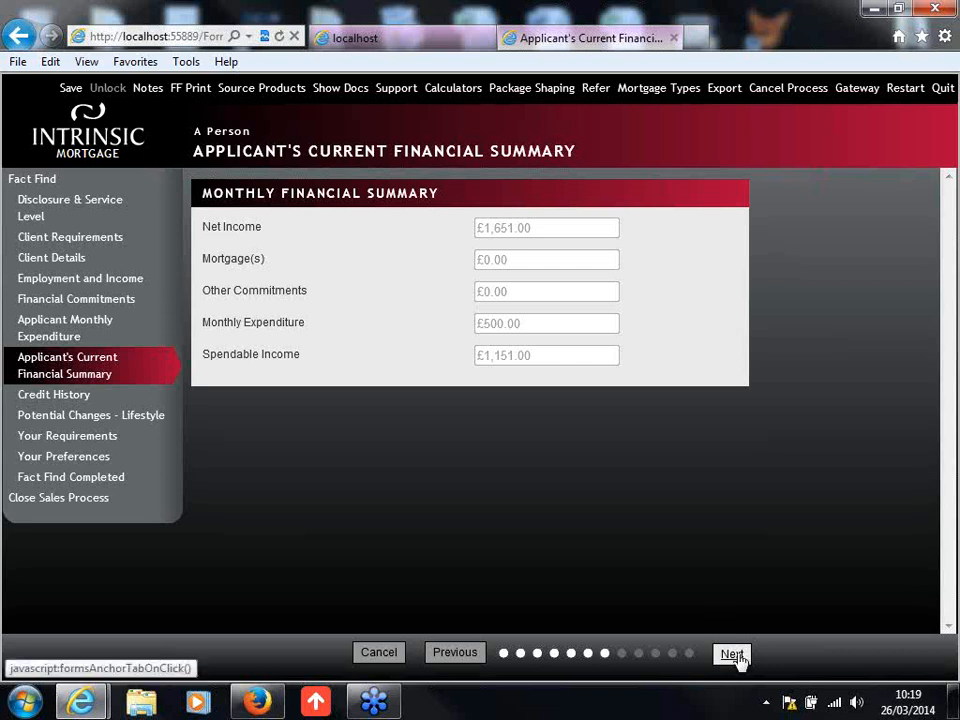
left_click(734, 655)
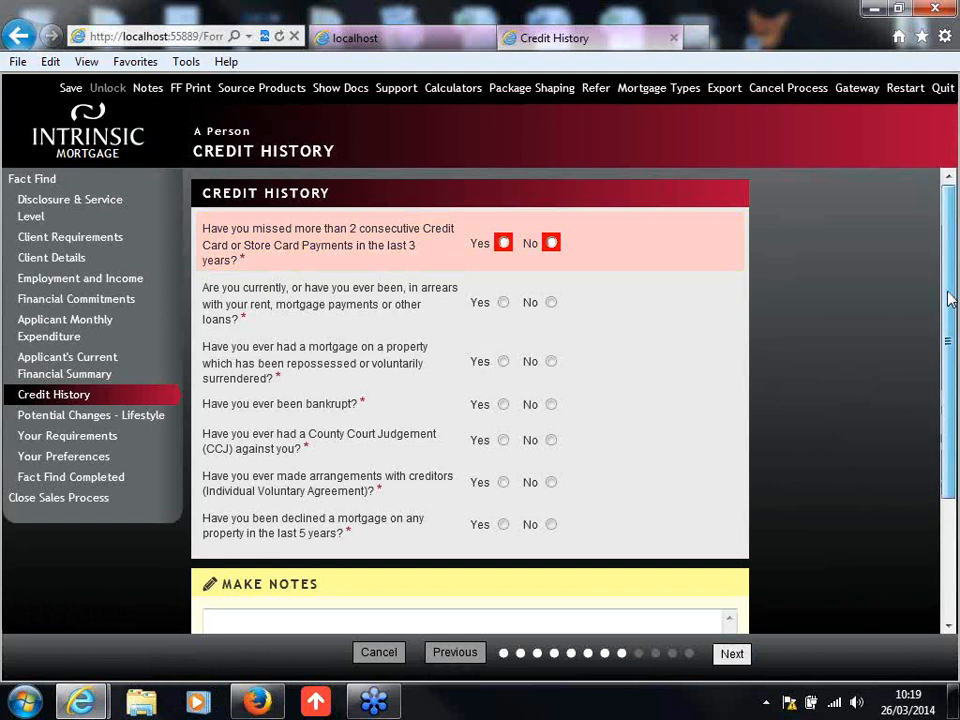
Step: Answer No to all seven credit history questions, from missed card payments to declined mortgages
scroll(950, 300, "down", 1)
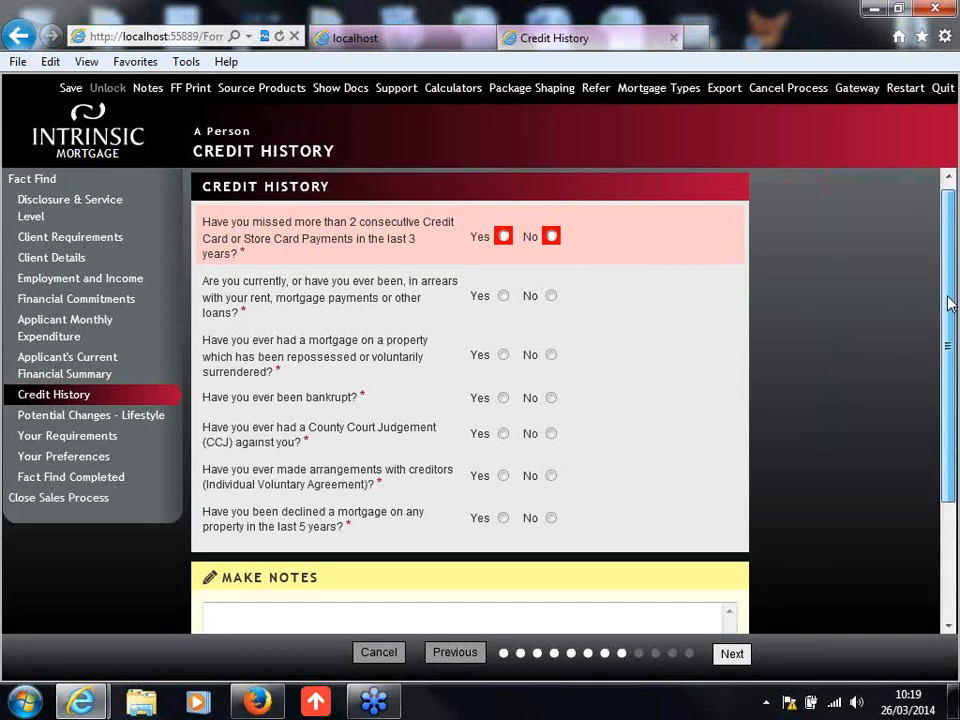
left_click(551, 237)
left_click(551, 296)
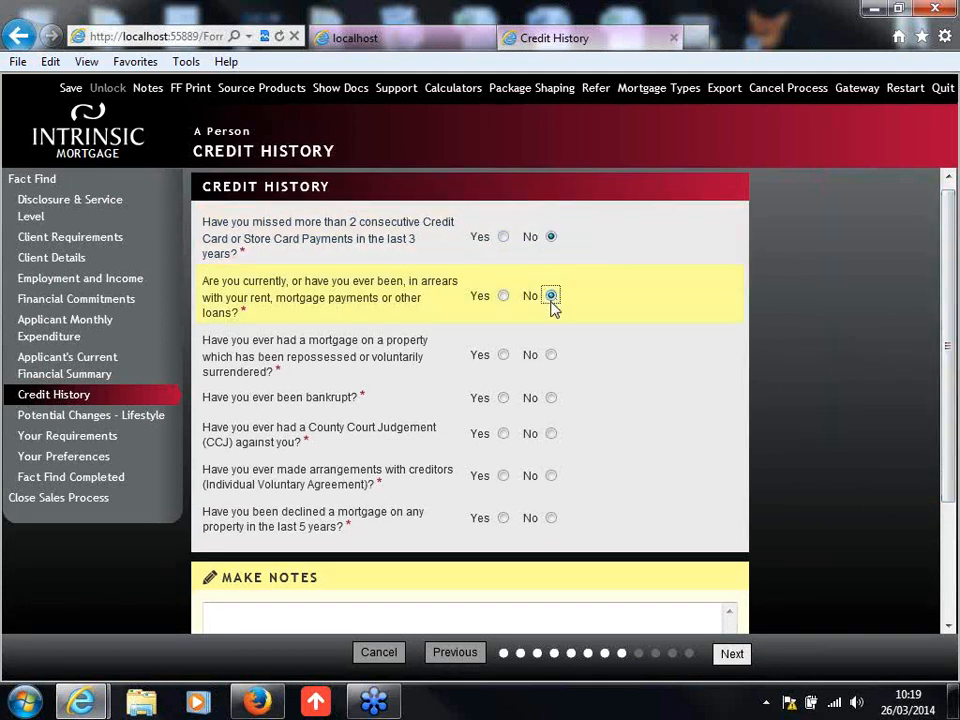
left_click(551, 356)
left_click(551, 398)
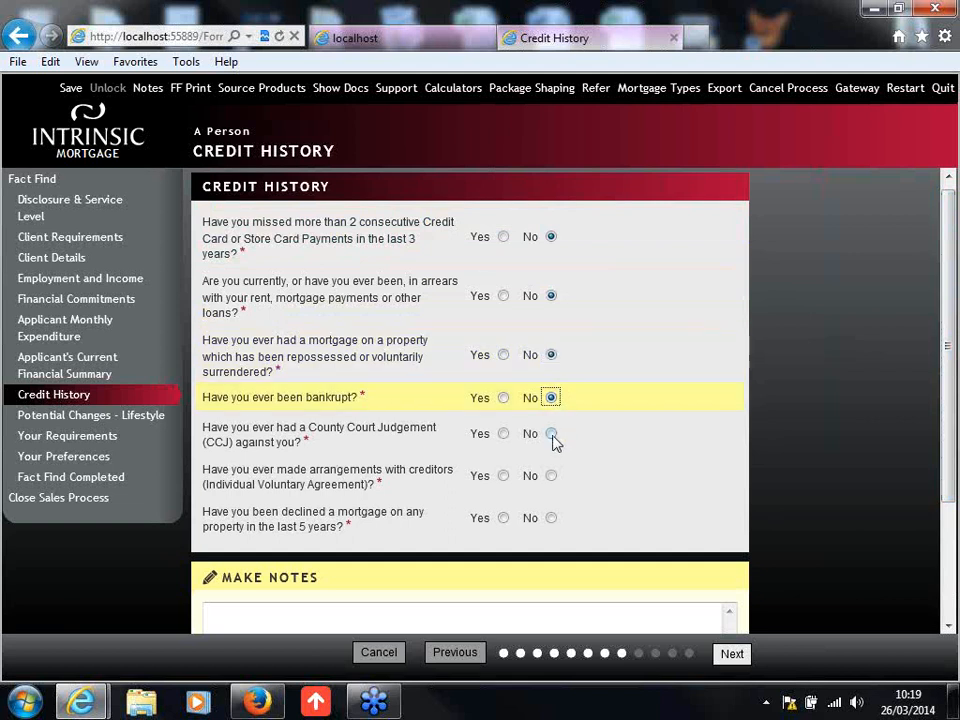
left_click(551, 434)
left_click(551, 476)
left_click(551, 518)
scroll(740, 525, "down", 1)
left_click(647, 579)
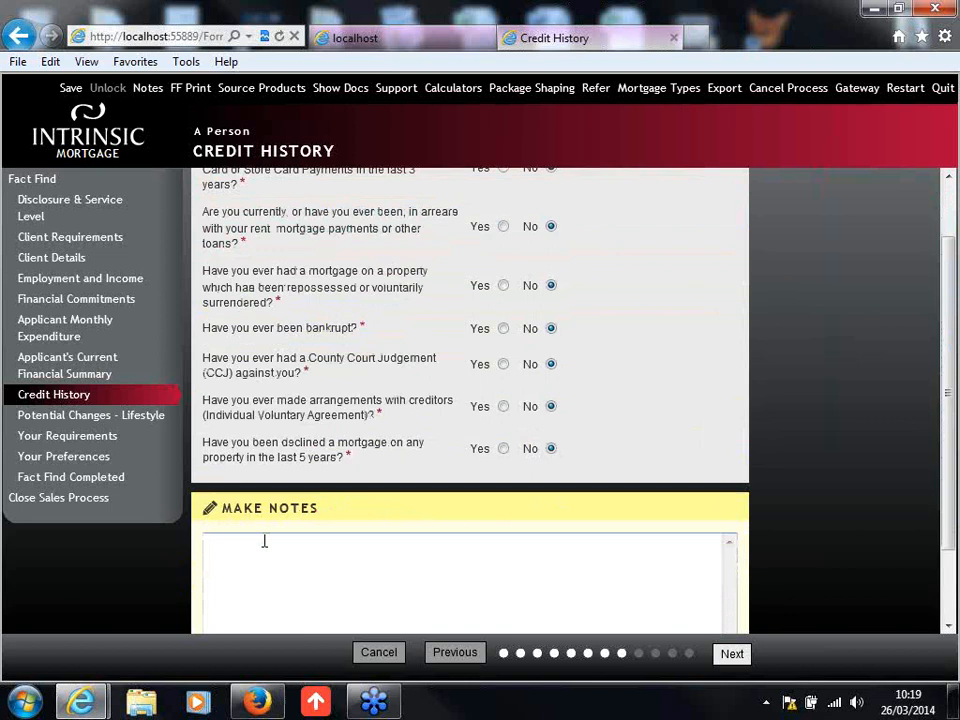
Step: Leave the Credit History notes blank and continue to the Potential Changes - Lifestyle page
scroll(265, 553, "down", 1)
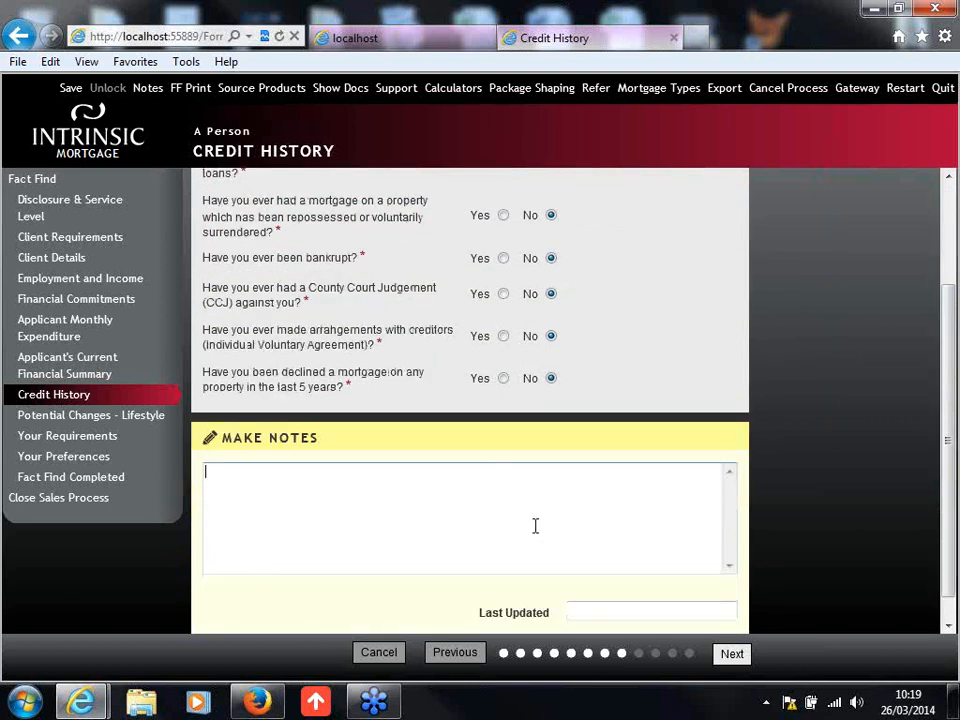
scroll(536, 525, "down", 1)
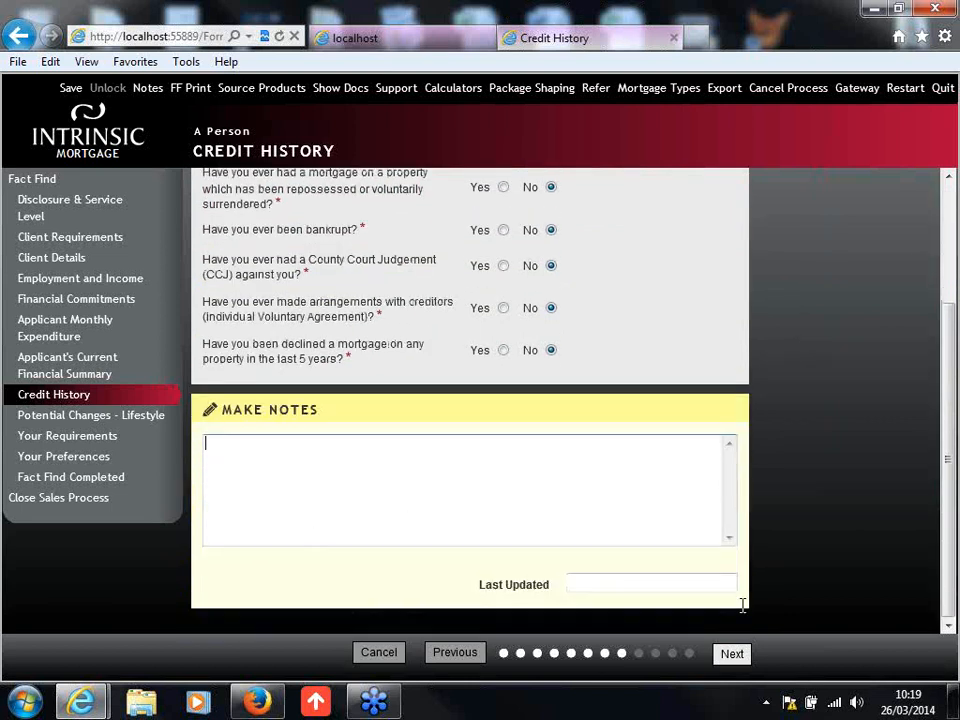
left_click(733, 655)
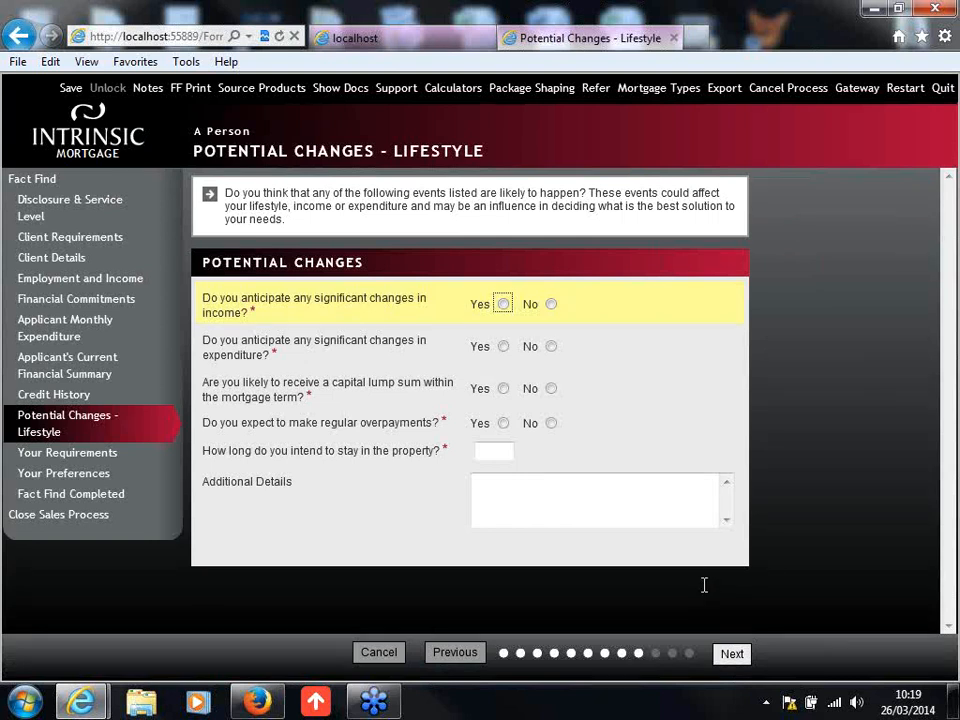
Step: Answer No to anticipated changes in income and expenditure, a capital lump sum within the mortgage term, and regular overpayments
left_click(552, 305)
left_click(551, 347)
left_click(550, 389)
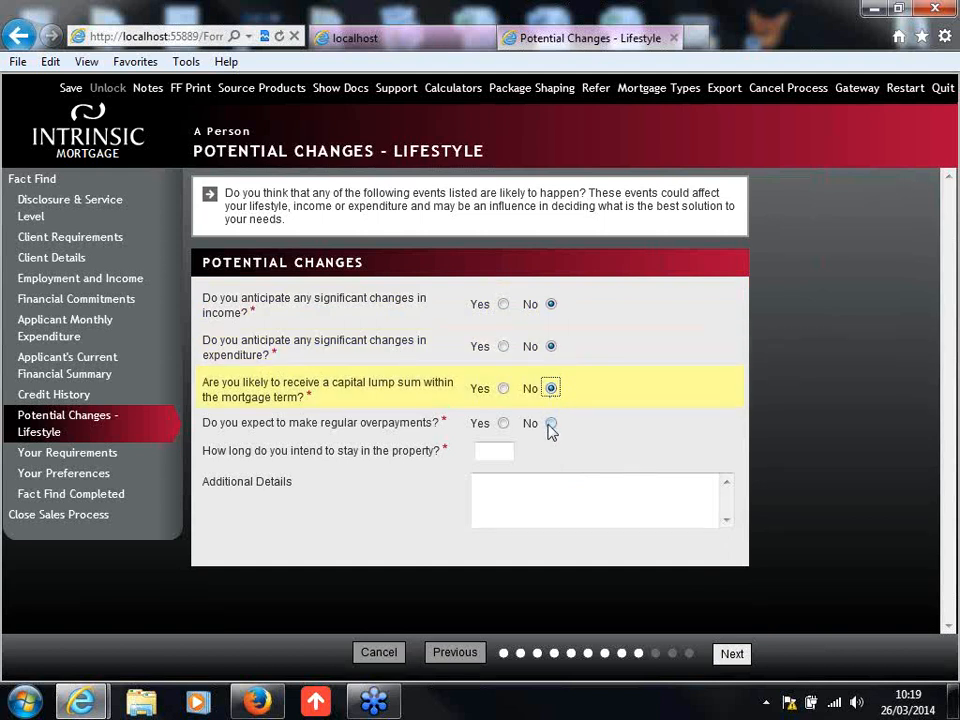
left_click(551, 424)
Step: Set the intended stay in the property to 10 years, leave Additional Details blank and continue to Your Requirements
left_click(485, 452)
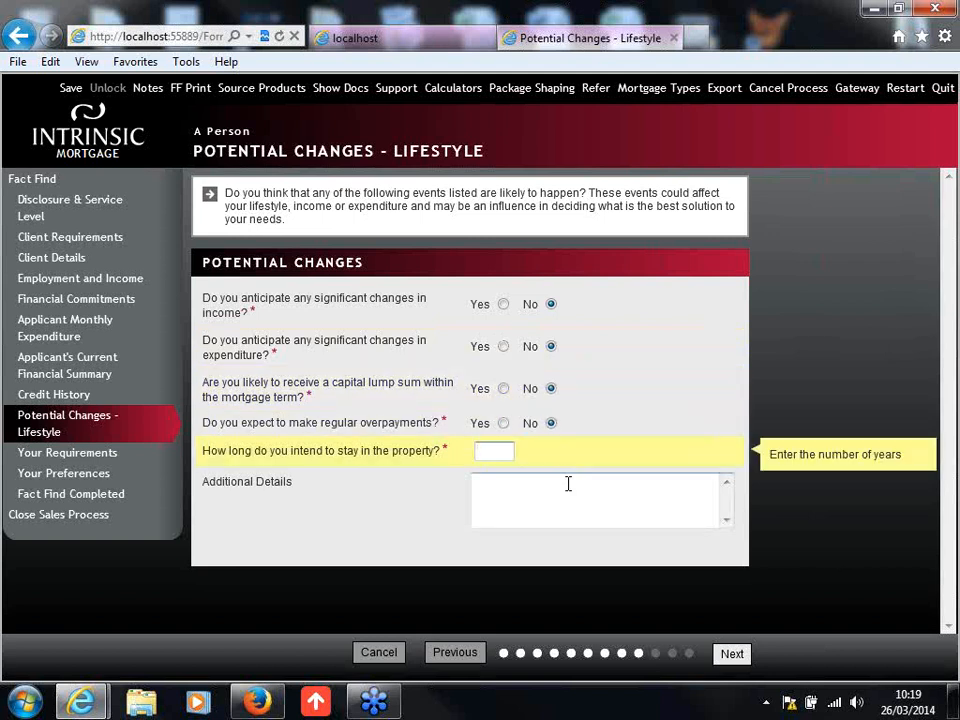
type("10")
left_click(571, 484)
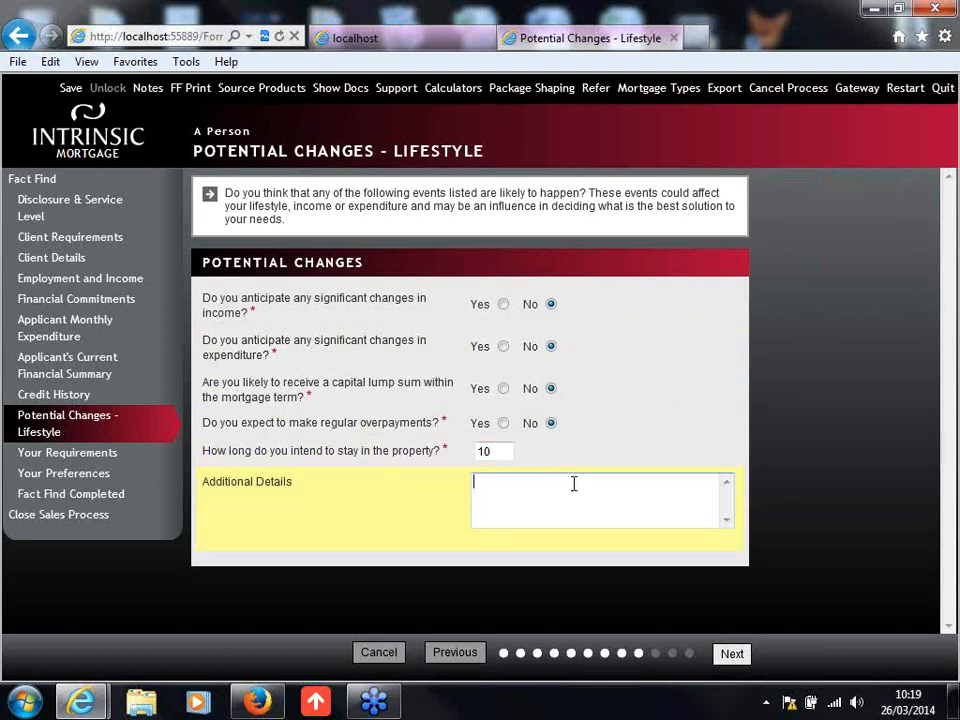
left_click(826, 573)
left_click(495, 493)
left_click(790, 505)
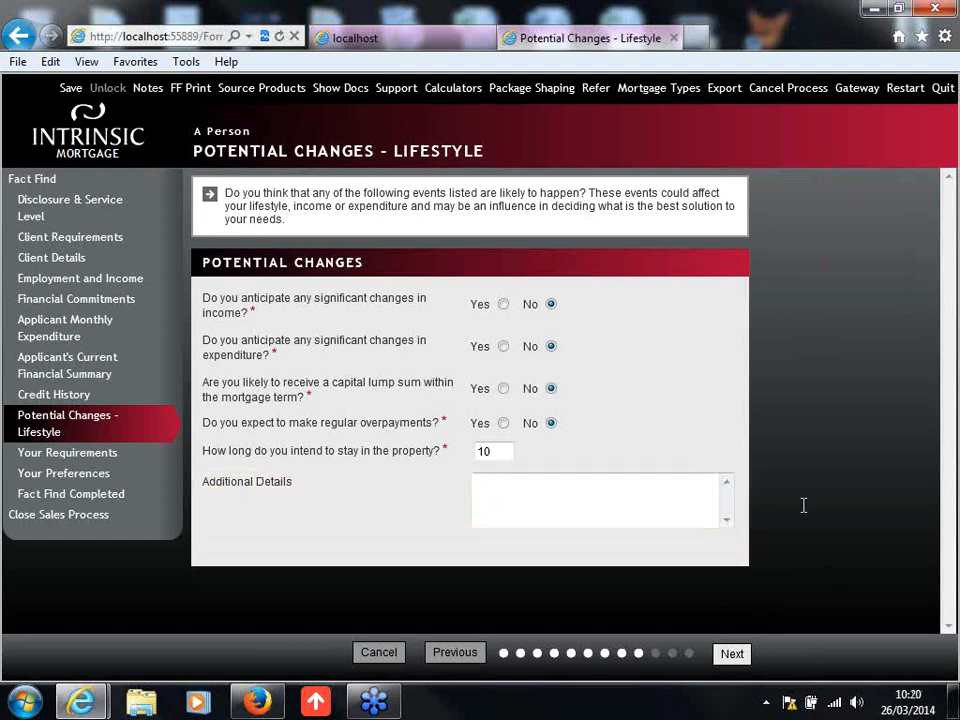
left_click(732, 654)
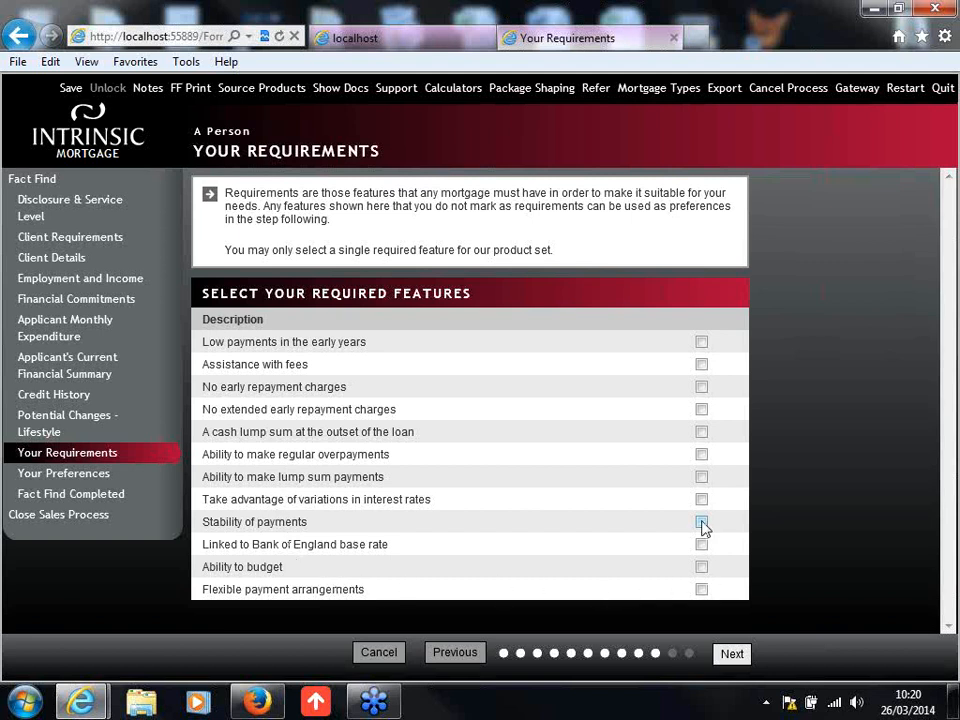
Step: Mark Stability of payments as the single required mortgage feature and continue to Your Preferences
left_click(714, 152)
left_click(702, 522)
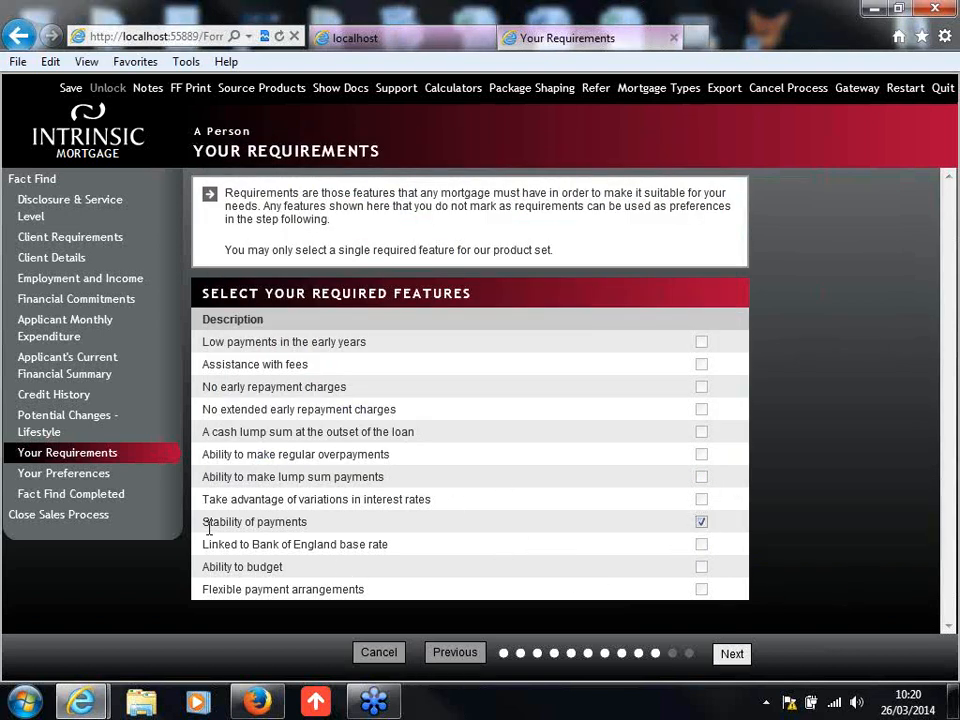
left_click(735, 657)
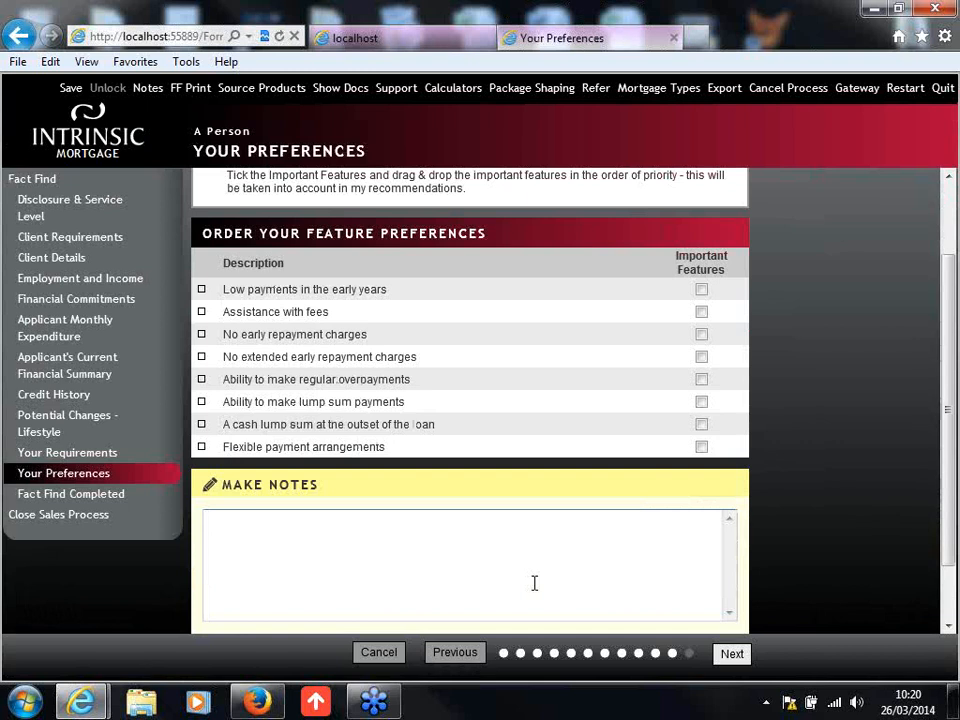
Step: Finish the fact find without marking any important features or adding notes, and proceed to the Mortgage Sourcing stage
scroll(581, 553, "down", 1)
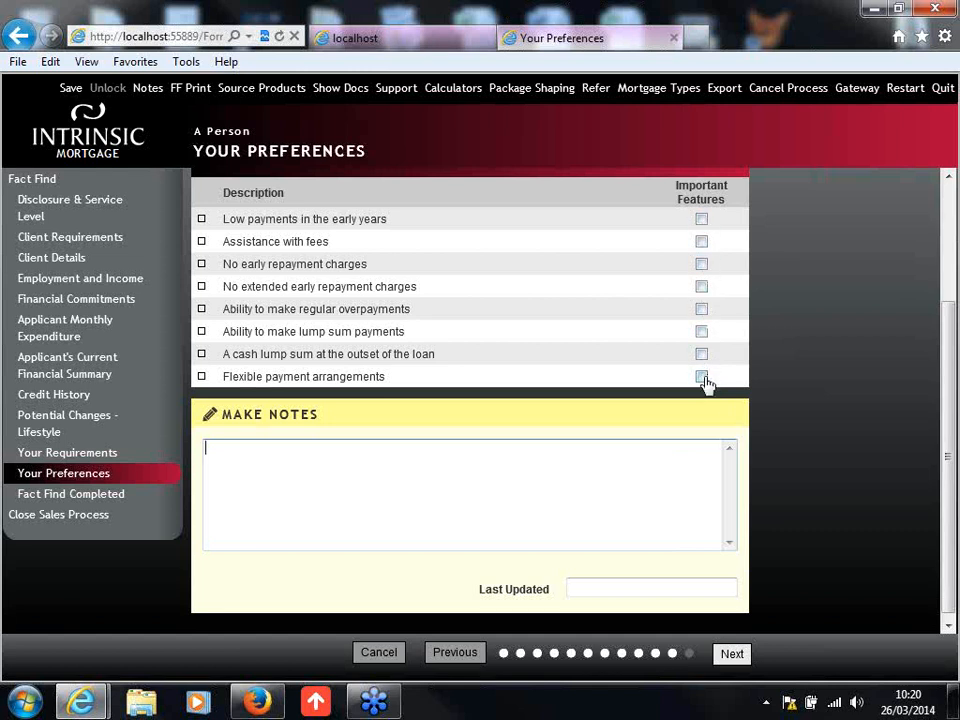
left_click(733, 655)
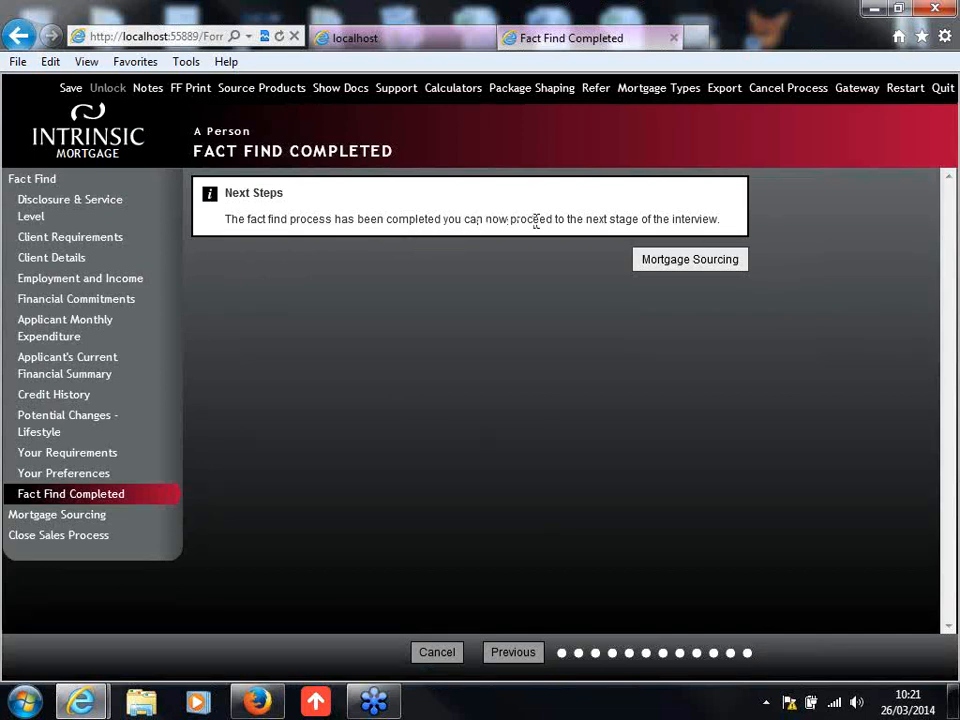
left_click(684, 265)
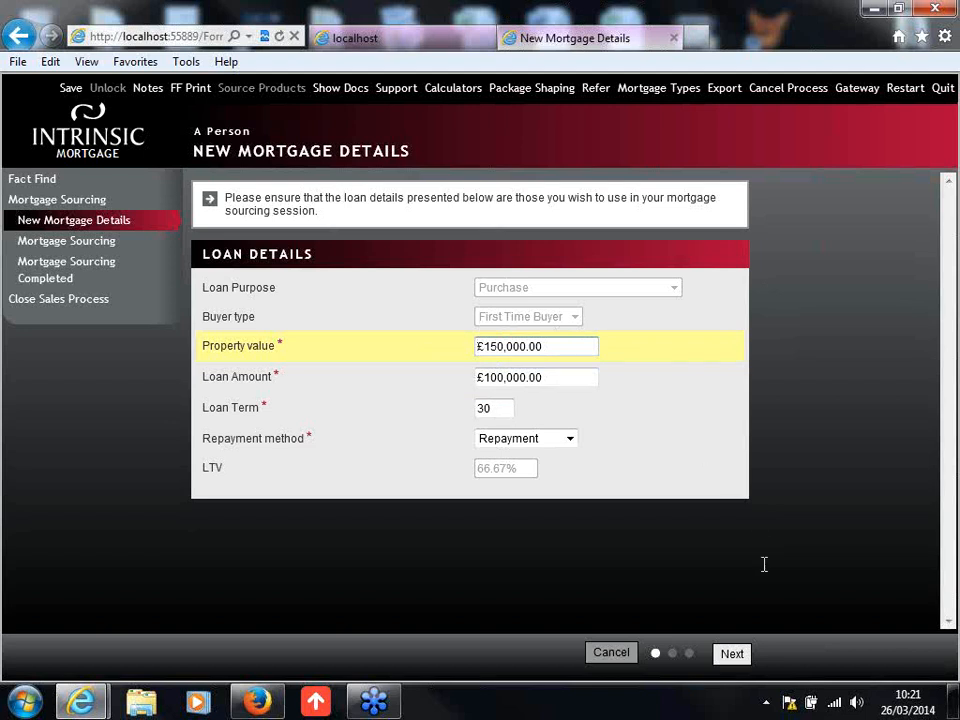
Step: Accept the loan details on the New Mortgage Details page and launch Prospector to source a mortgage
left_click(652, 532)
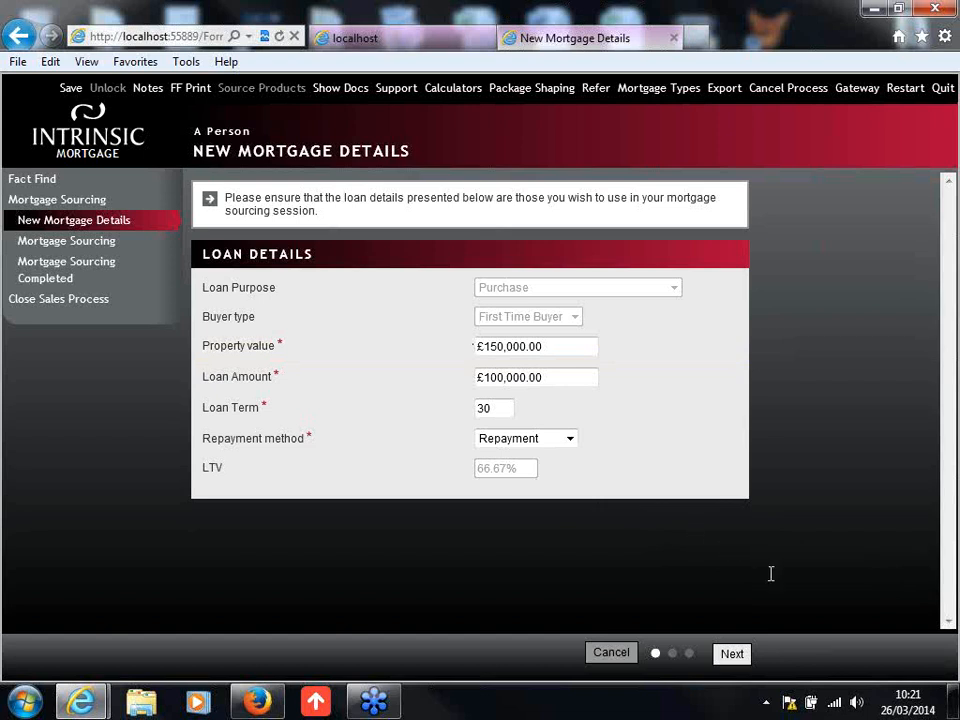
left_click(732, 655)
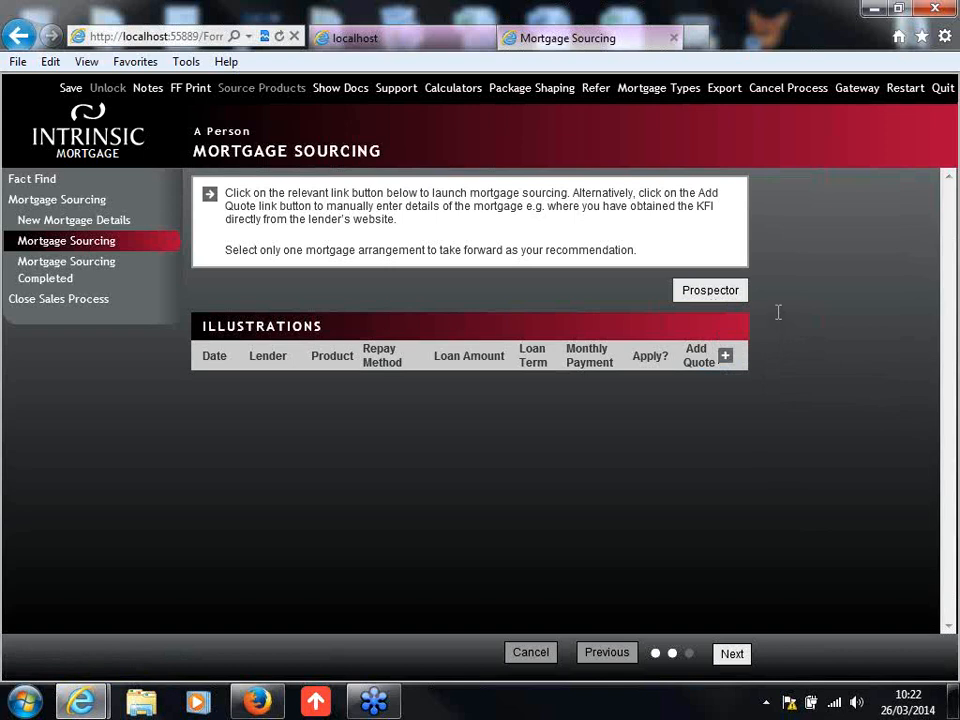
left_click(708, 293)
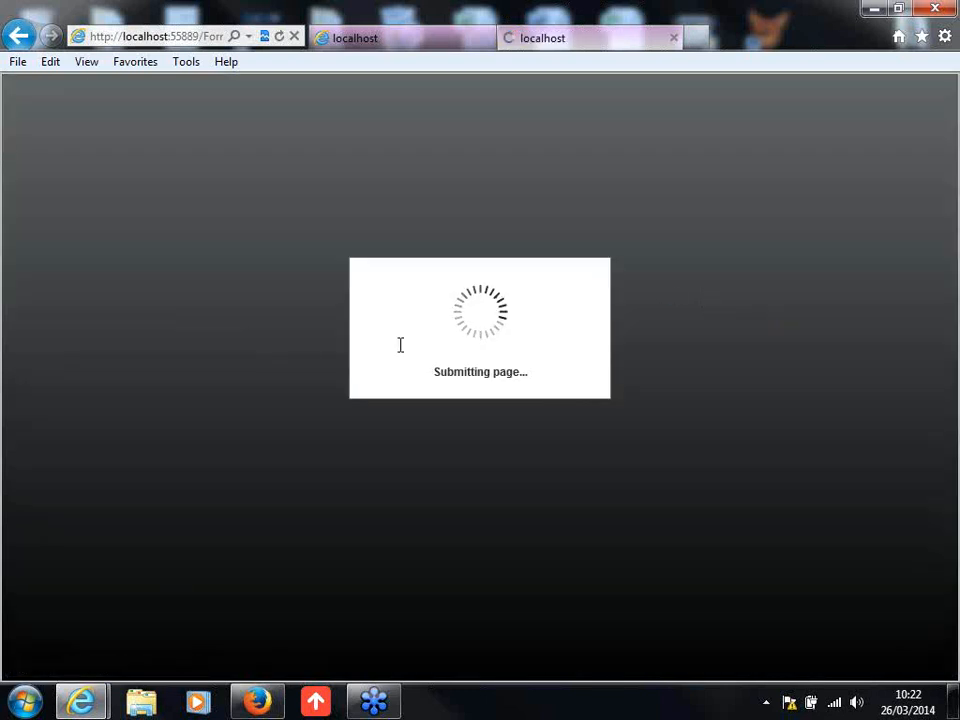
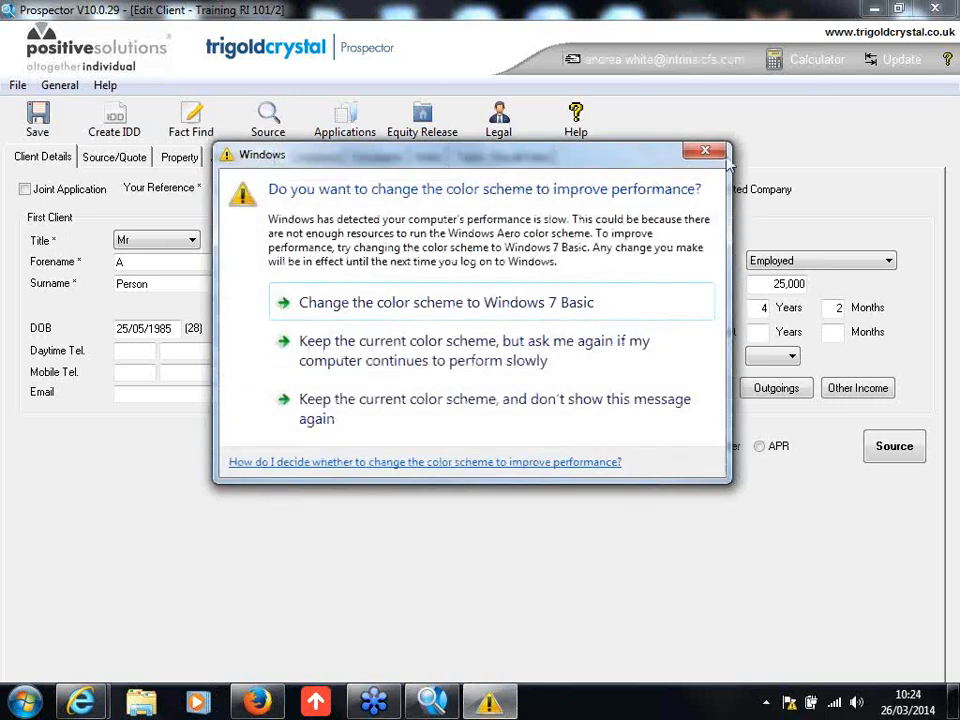
Step: Dismiss the colour scheme prompts, keep the client's employment status as Employed and open the Source/Quote details
left_click(716, 150)
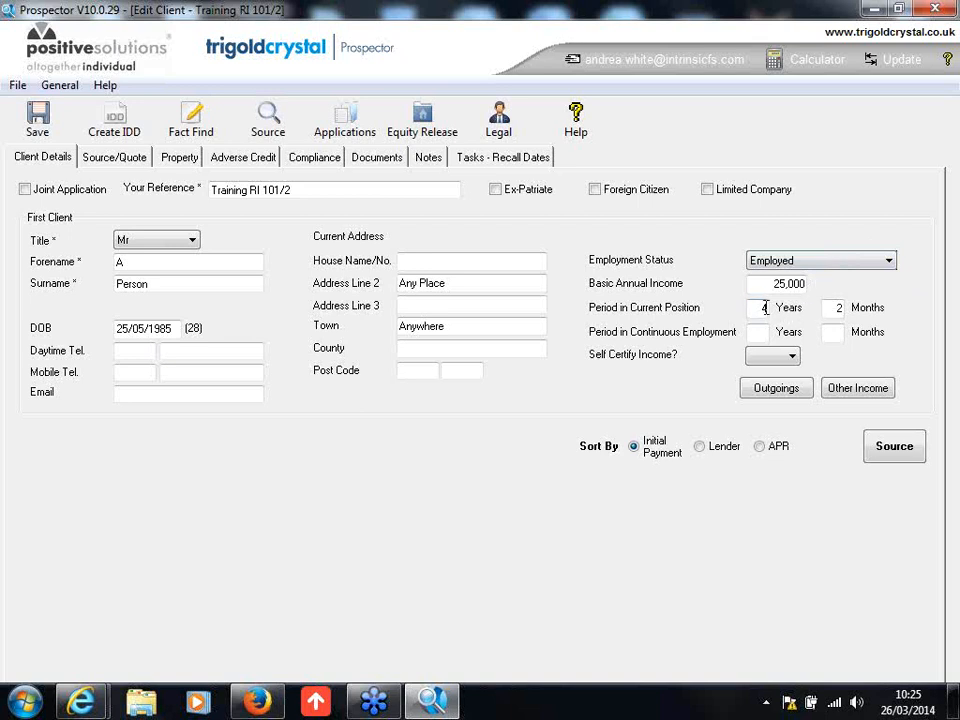
left_click(822, 262)
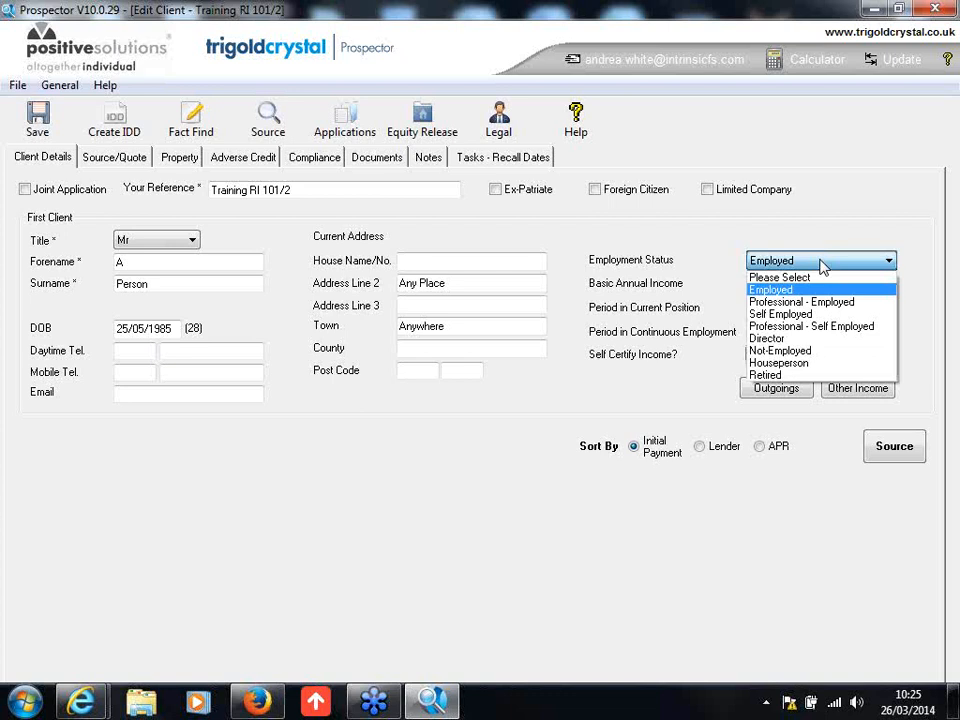
left_click(822, 262)
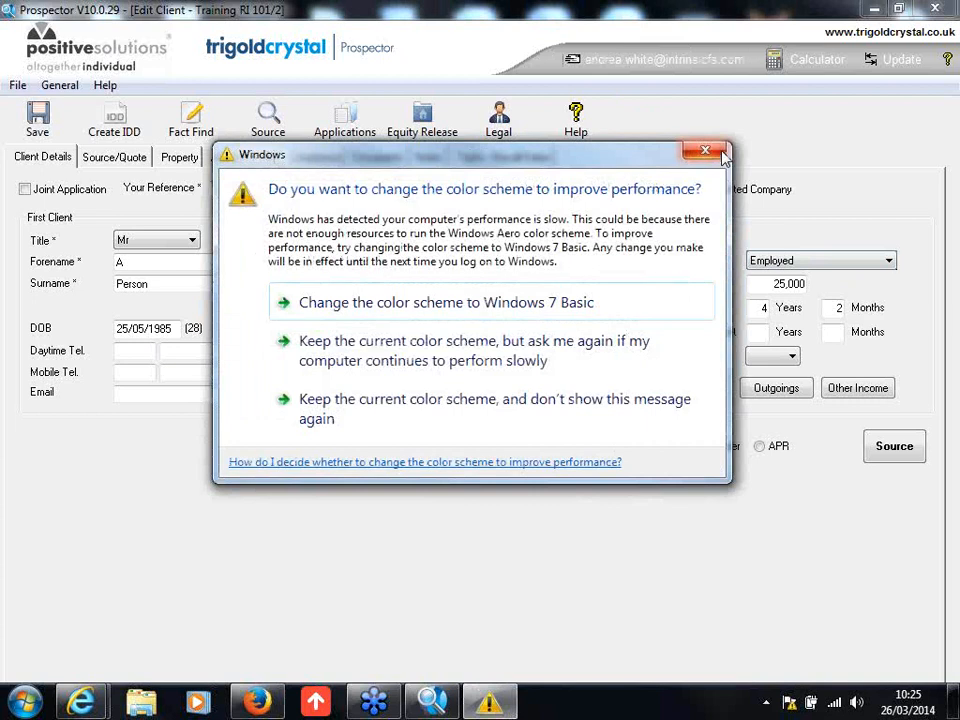
left_click(721, 153)
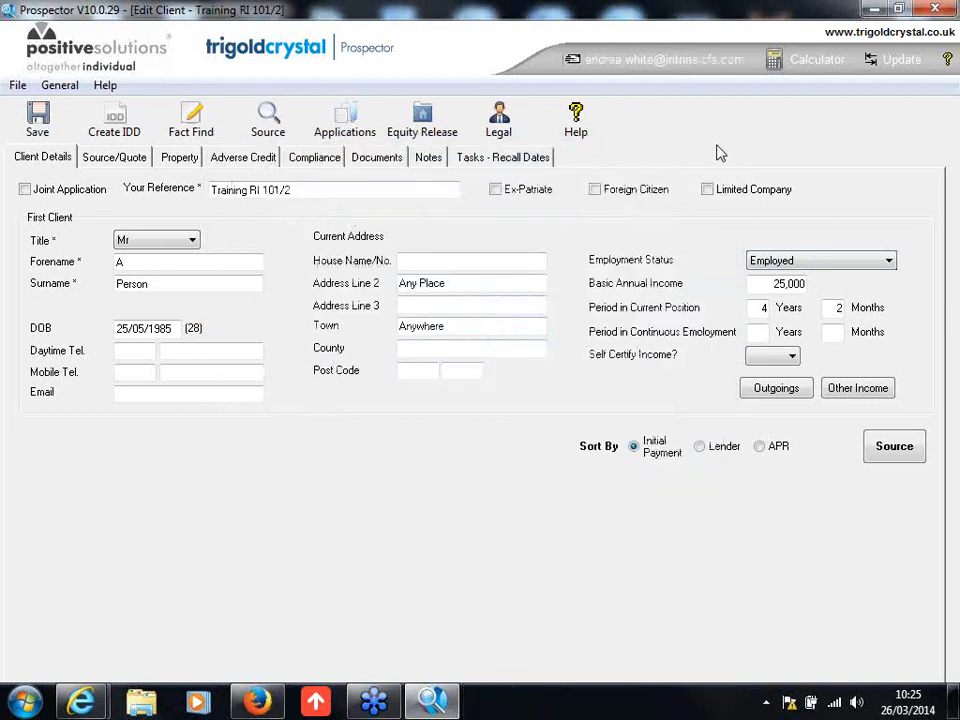
left_click(114, 158)
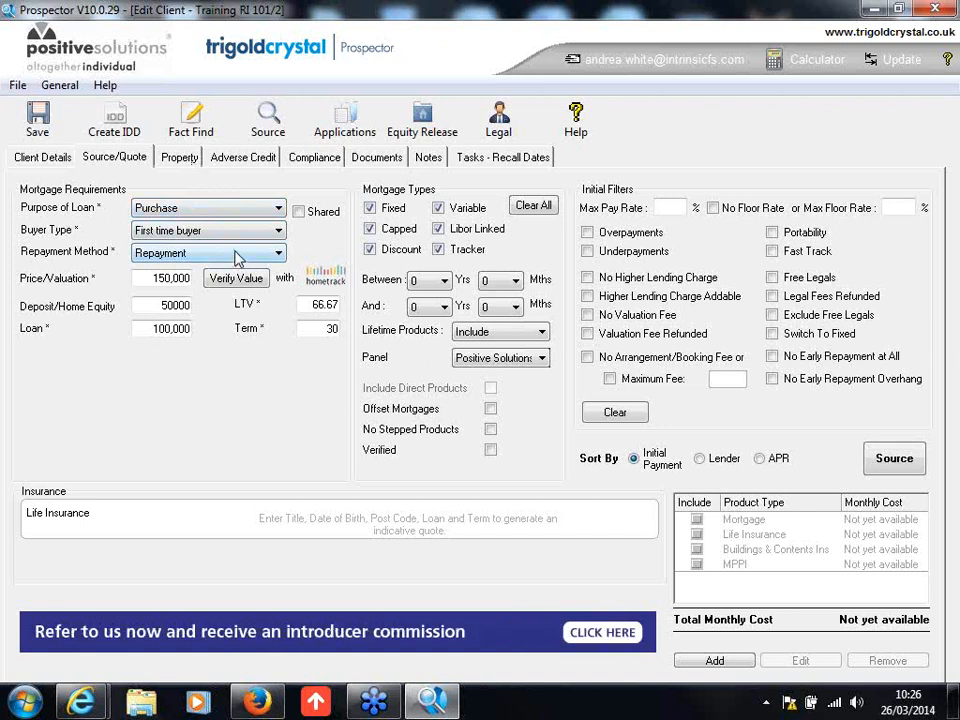
Step: Mark the purchase as Shared to check the available scheme types, and clear the Shared option again
left_click(299, 212)
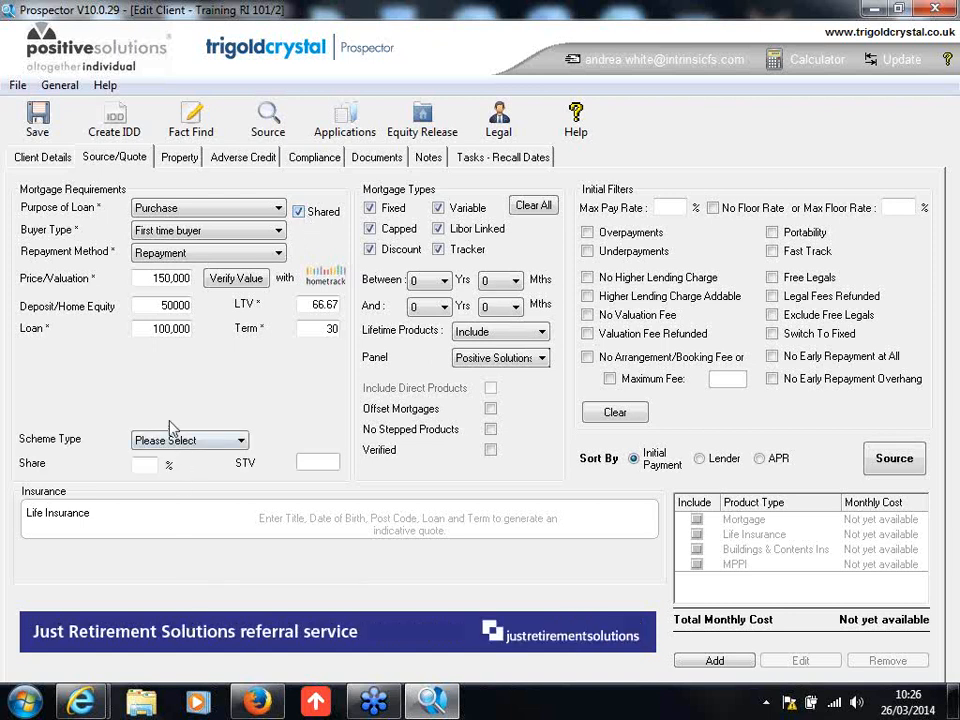
left_click(214, 444)
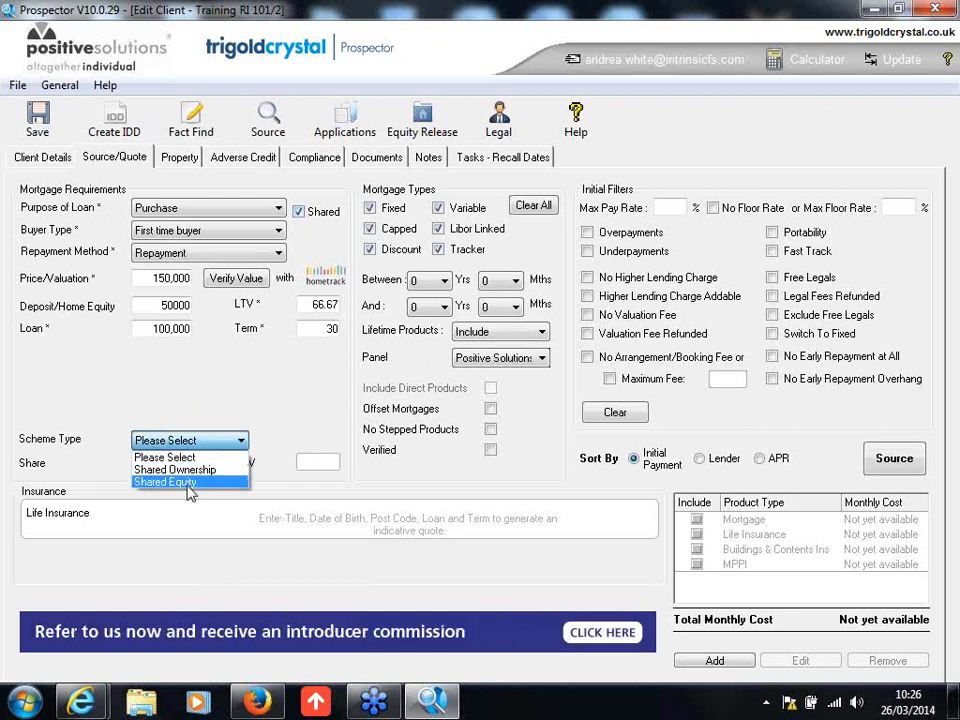
left_click(193, 395)
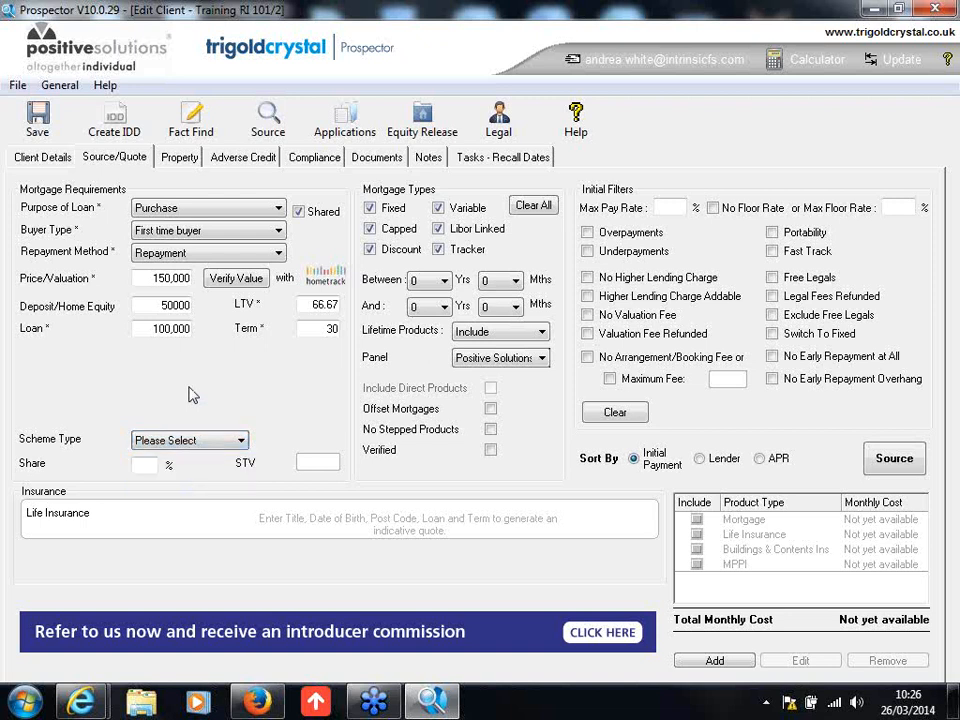
left_click(299, 212)
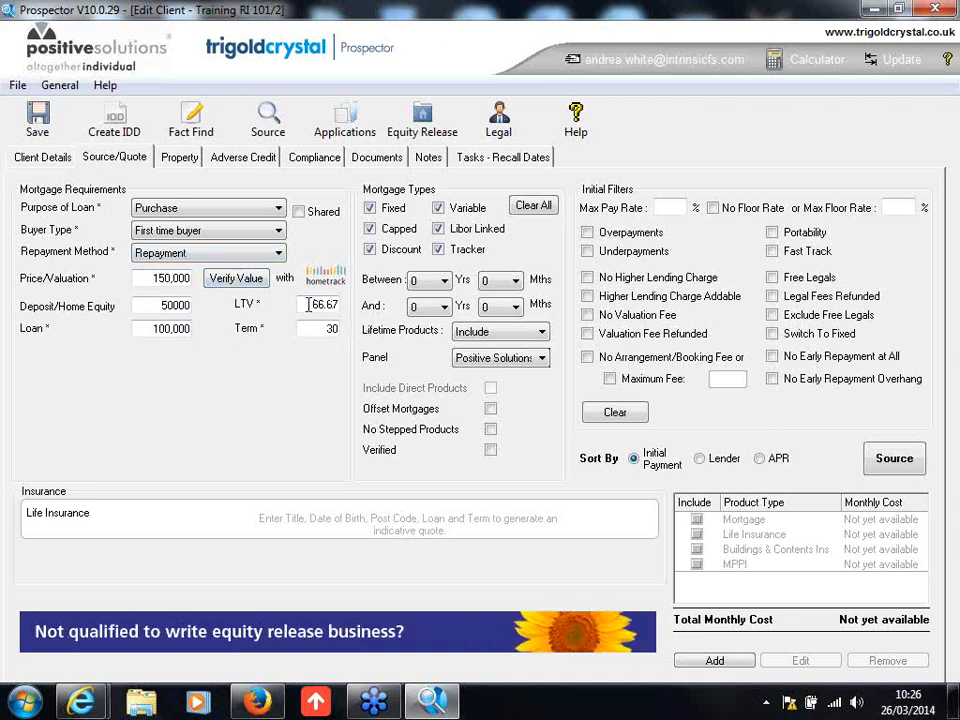
left_click(174, 305)
Step: Restrict the mortgage types to Fixed by excluding Variable, Libor Linked, Tracker, Discount and Capped
left_click(440, 209)
left_click(439, 228)
left_click(440, 250)
left_click(370, 250)
left_click(369, 229)
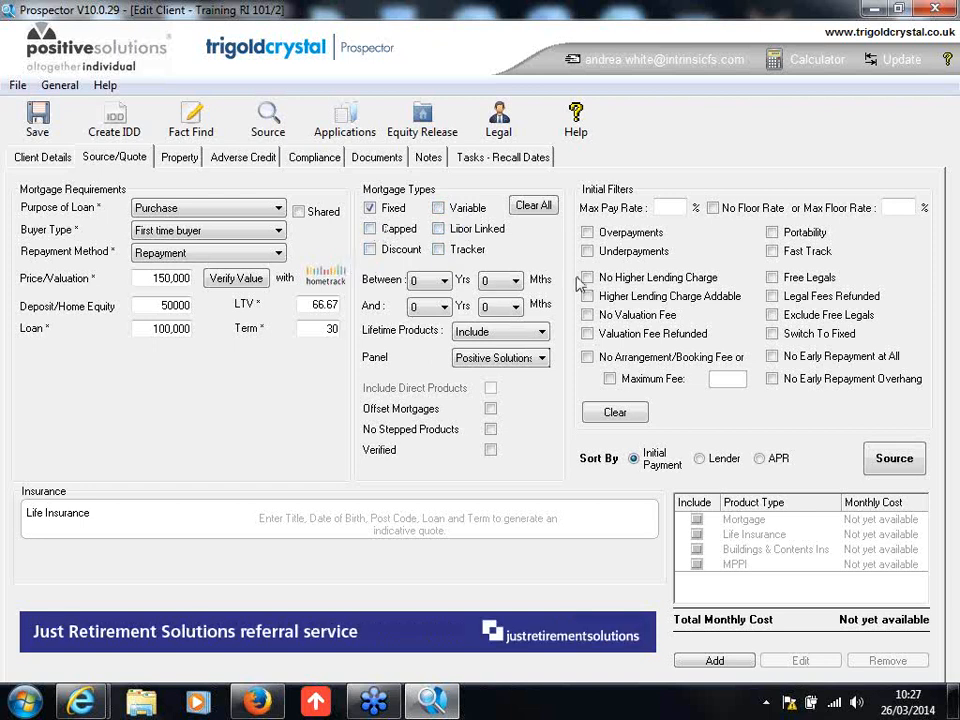
Step: Set the product period to between 2 years 0 months and 5 years 6 months
left_click(445, 281)
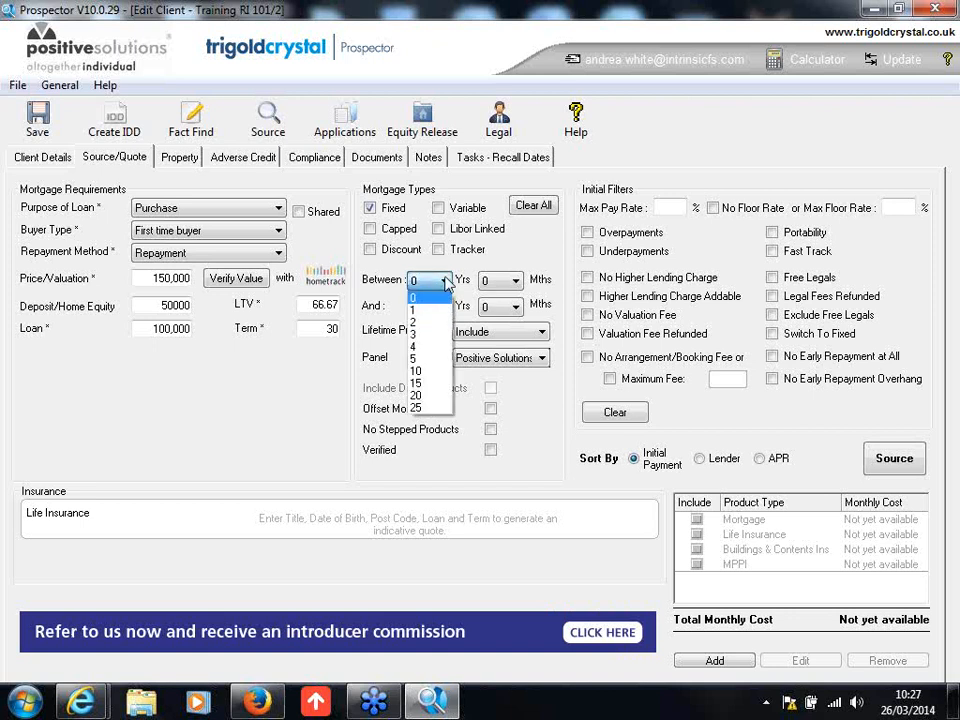
left_click(432, 323)
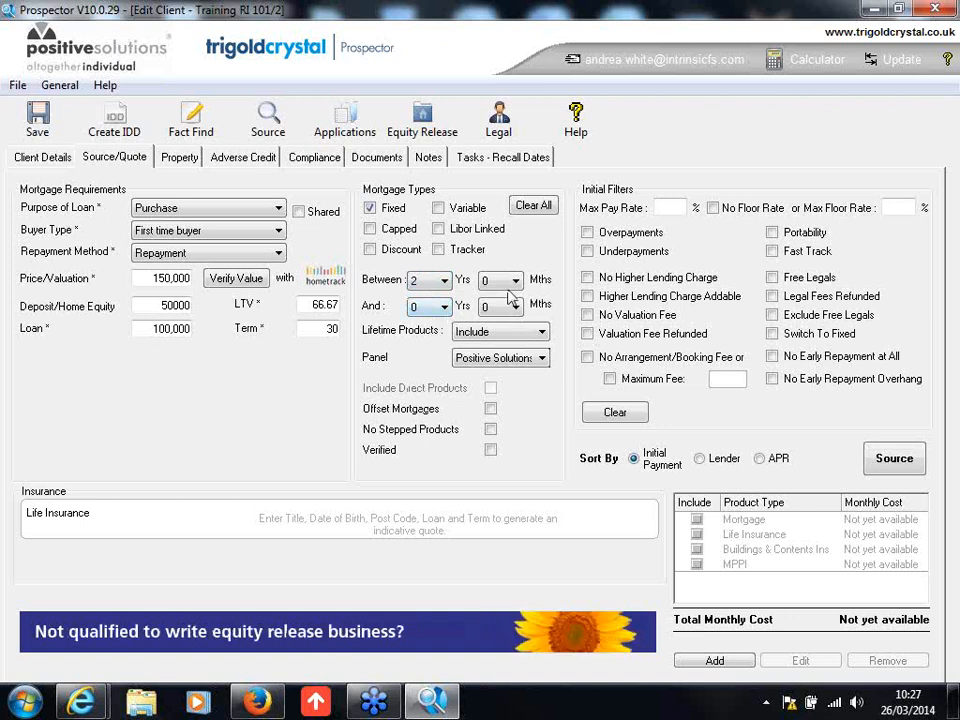
left_click(444, 307)
left_click(429, 385)
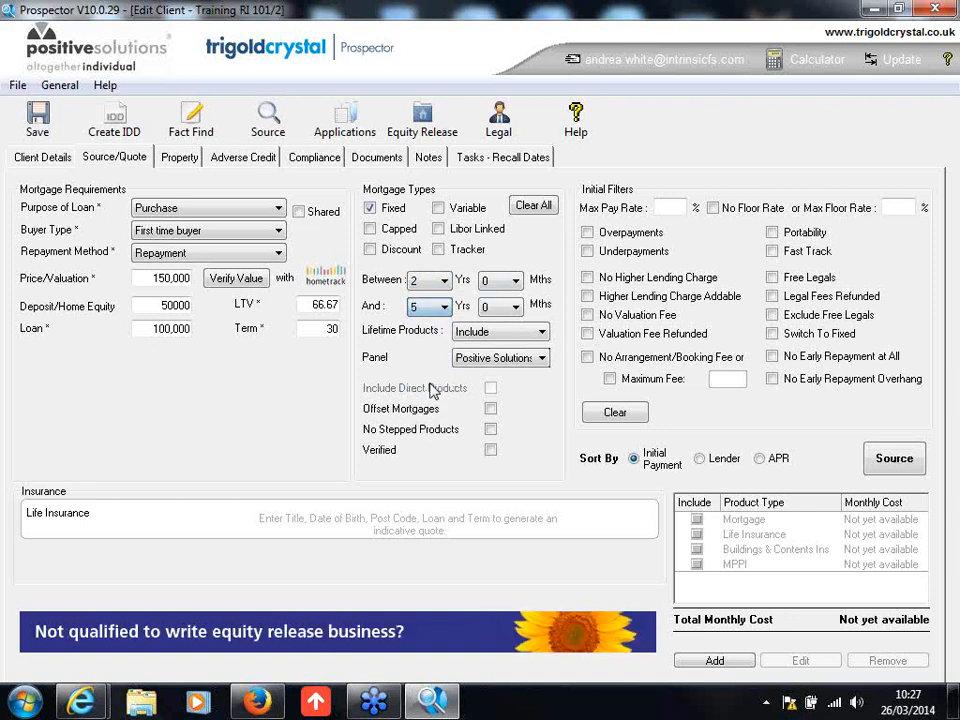
left_click(514, 307)
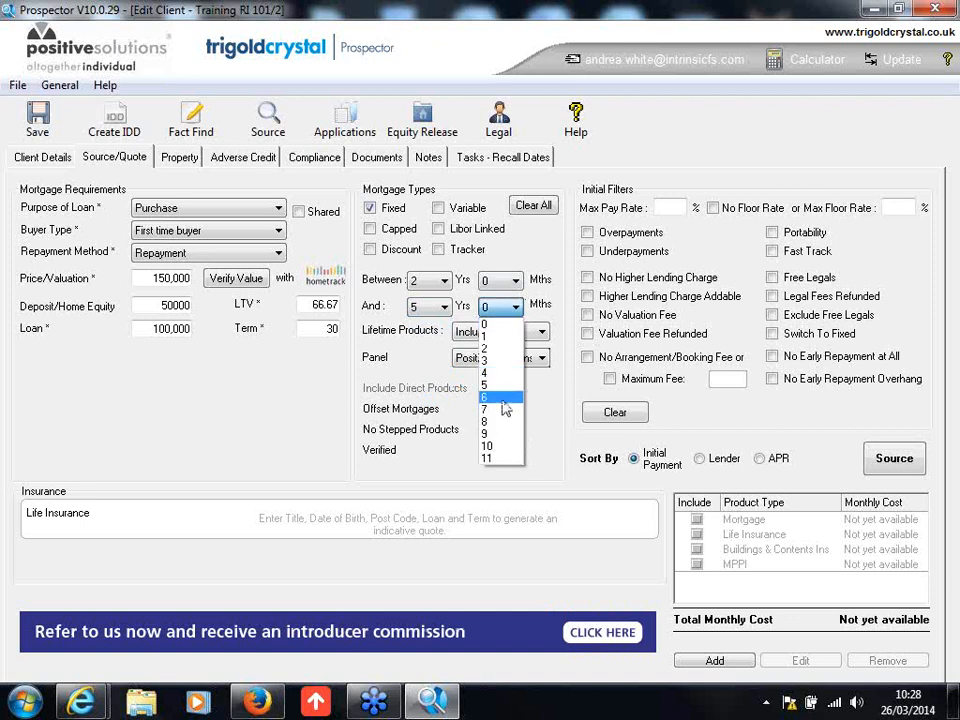
left_click(497, 397)
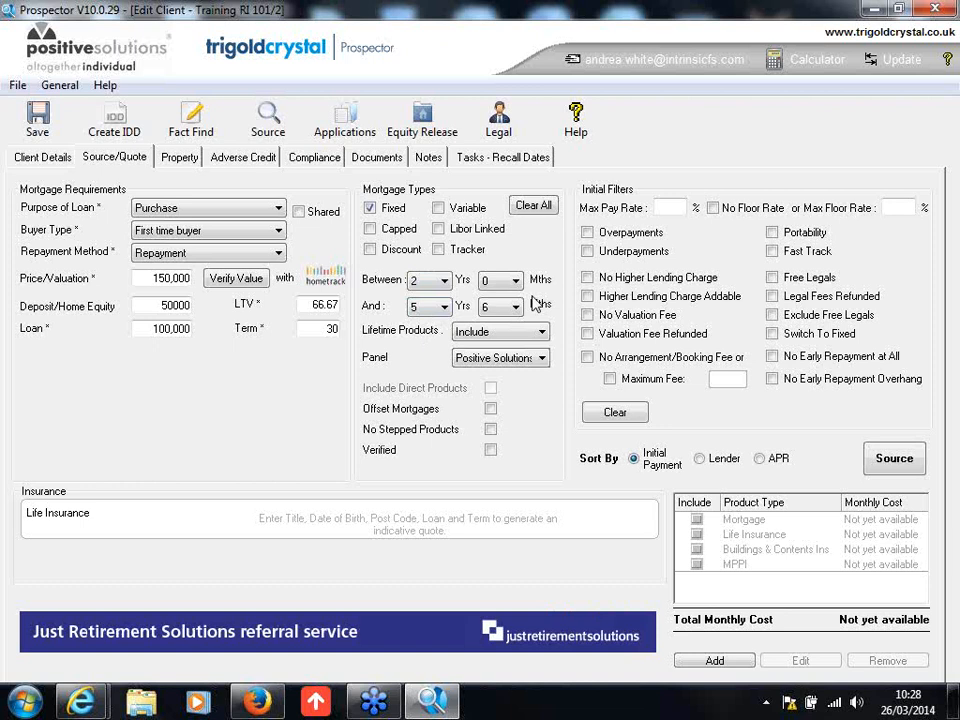
Step: Shorten the upper limit of the product period to 2 years 6 months
left_click(443, 308)
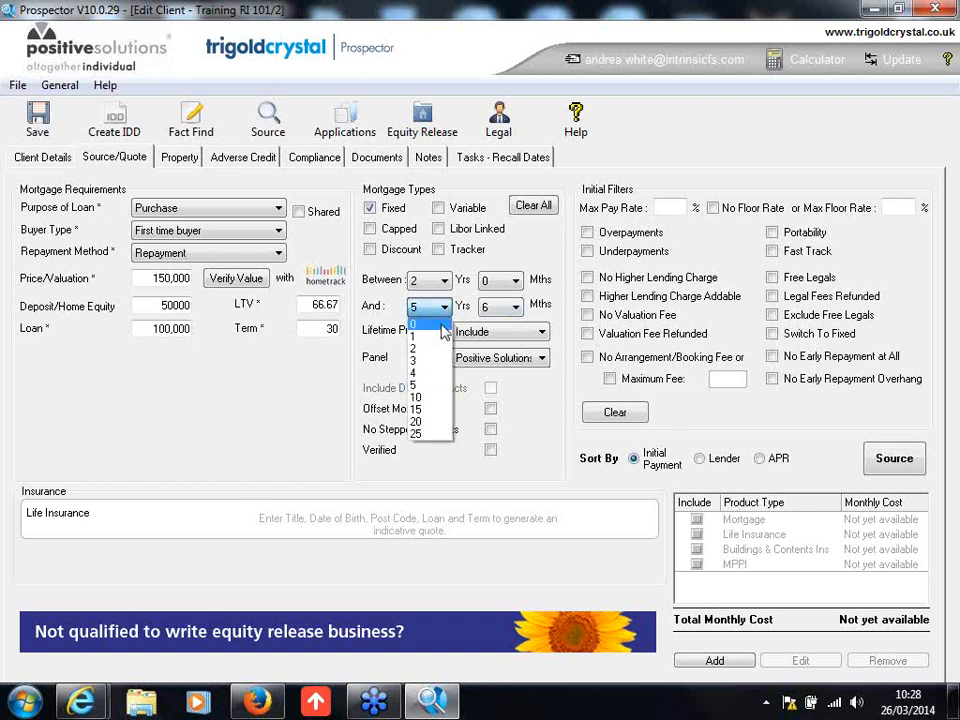
left_click(440, 337)
left_click(446, 308)
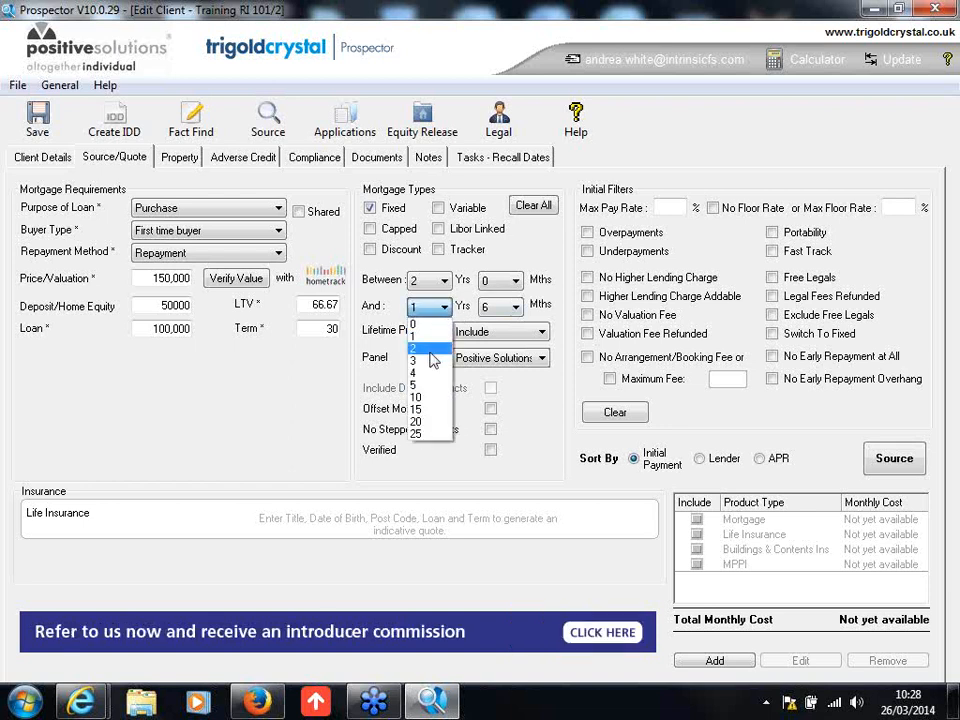
left_click(432, 344)
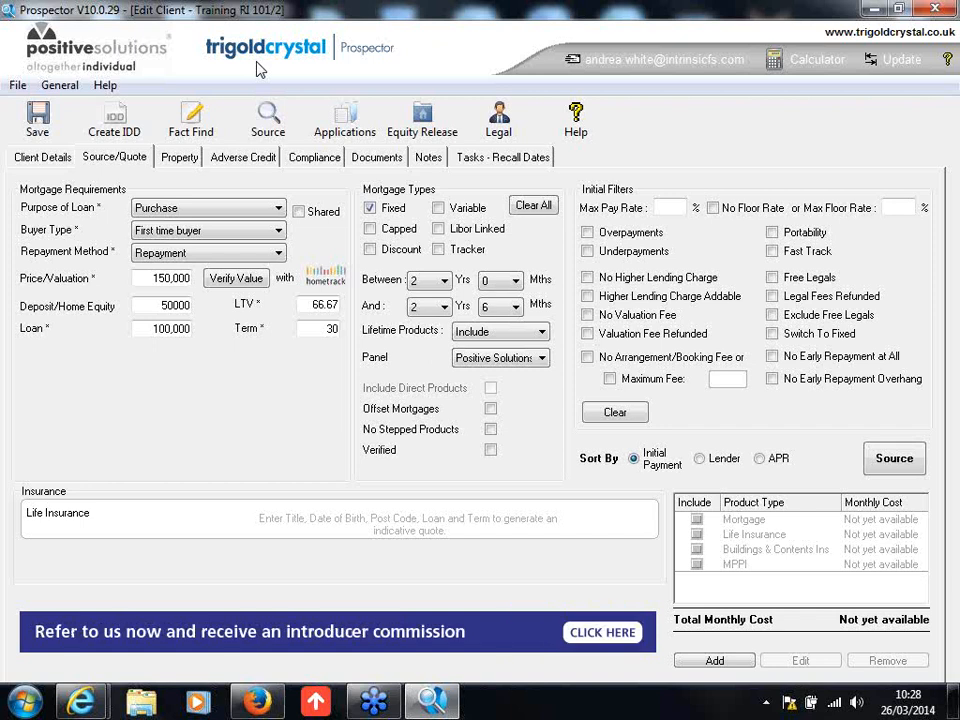
Step: Exclude lifetime products and source the matching mortgages sorted by initial payment
left_click(495, 336)
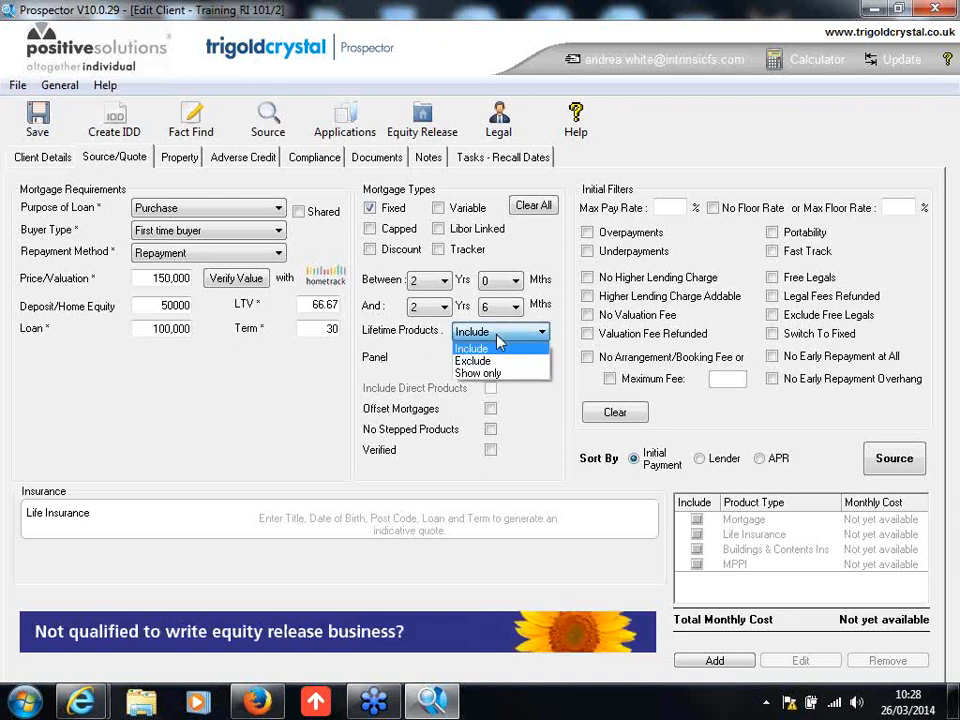
left_click(501, 364)
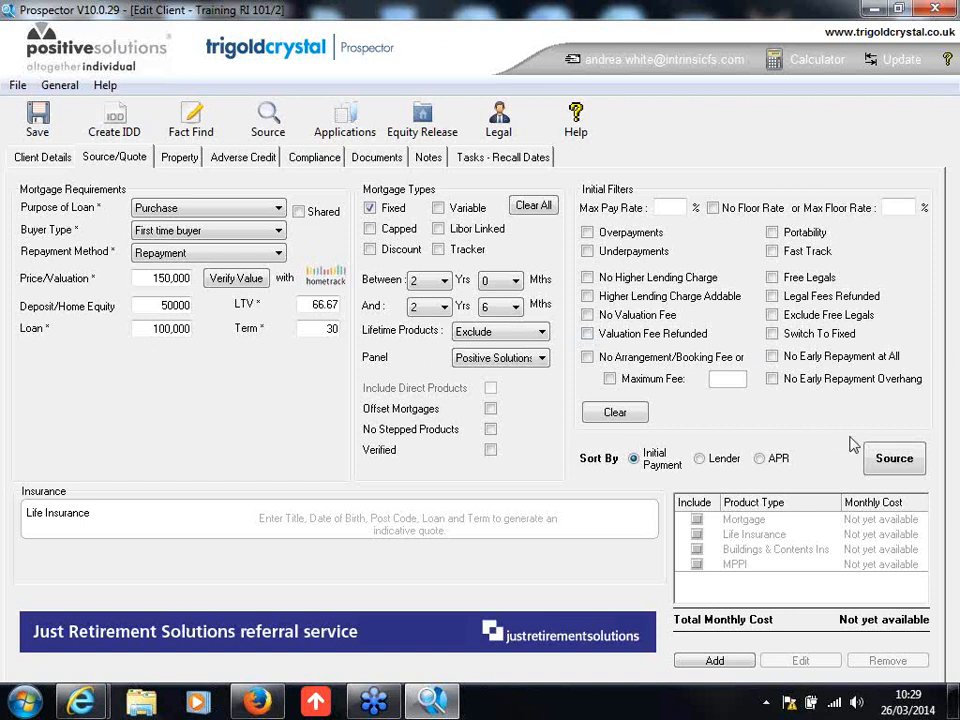
left_click(890, 463)
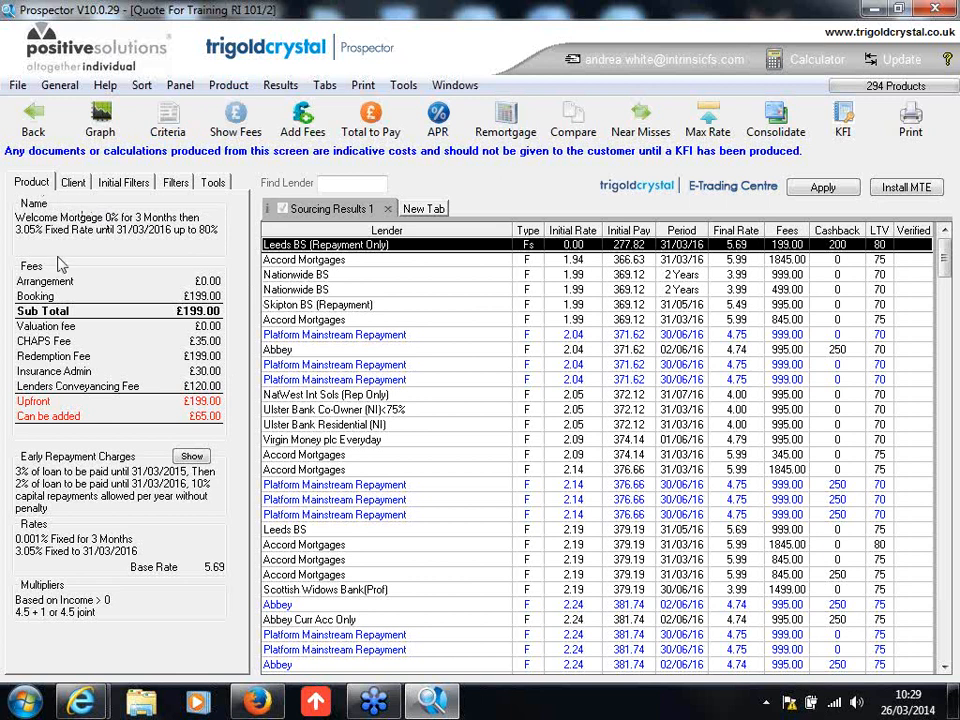
Step: Review the client criteria, initial filters and further filters available for refining the sourcing results
left_click(76, 186)
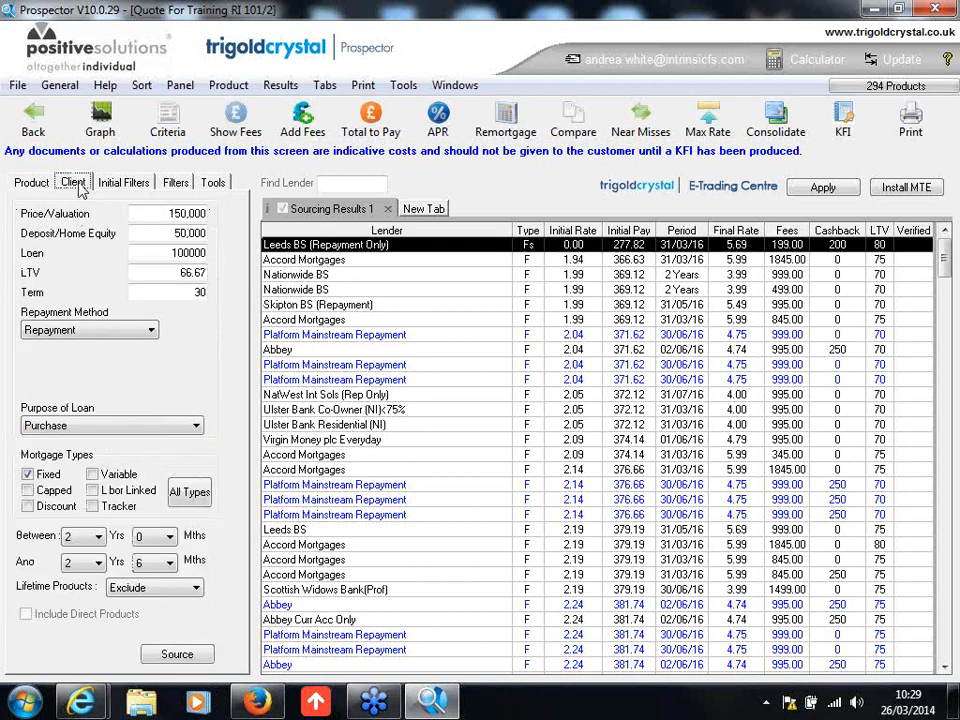
left_click(135, 214)
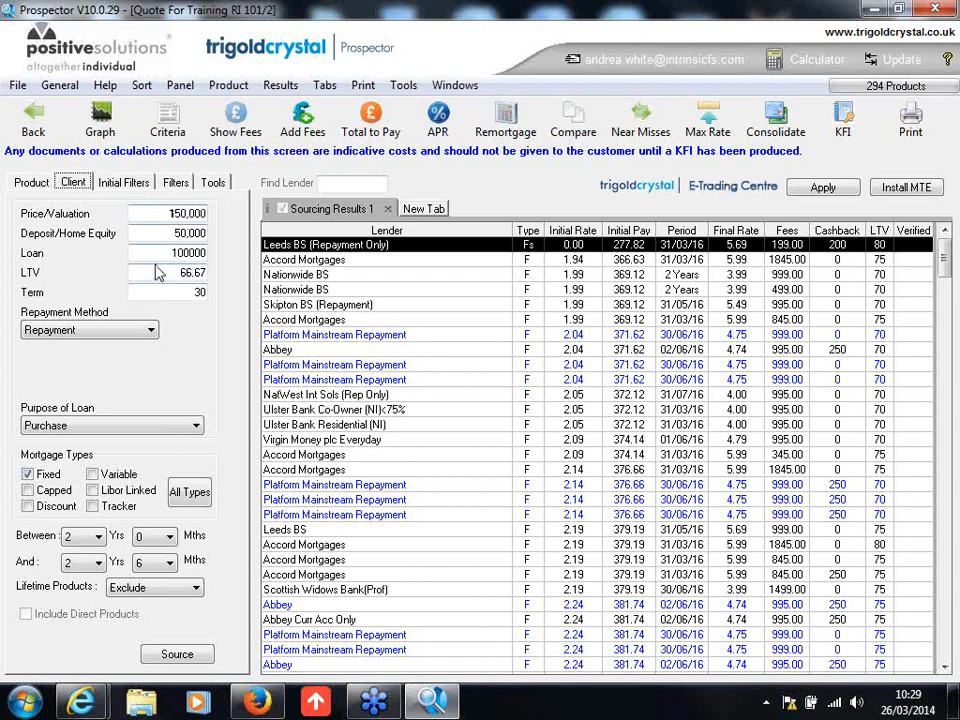
left_click(124, 183)
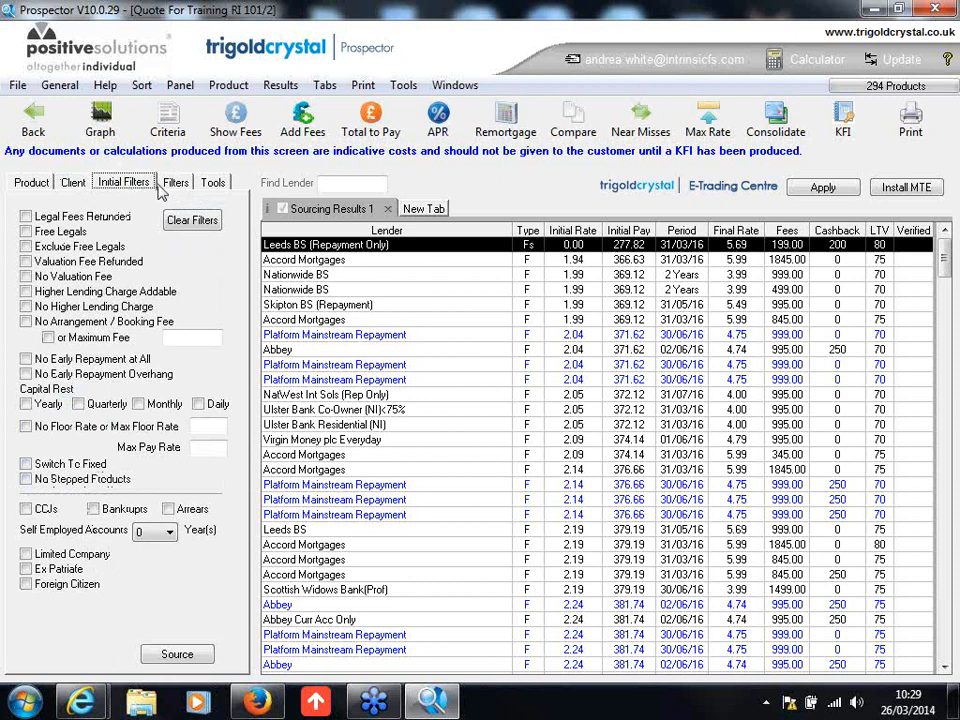
left_click(170, 185)
left_click(124, 185)
left_click(177, 184)
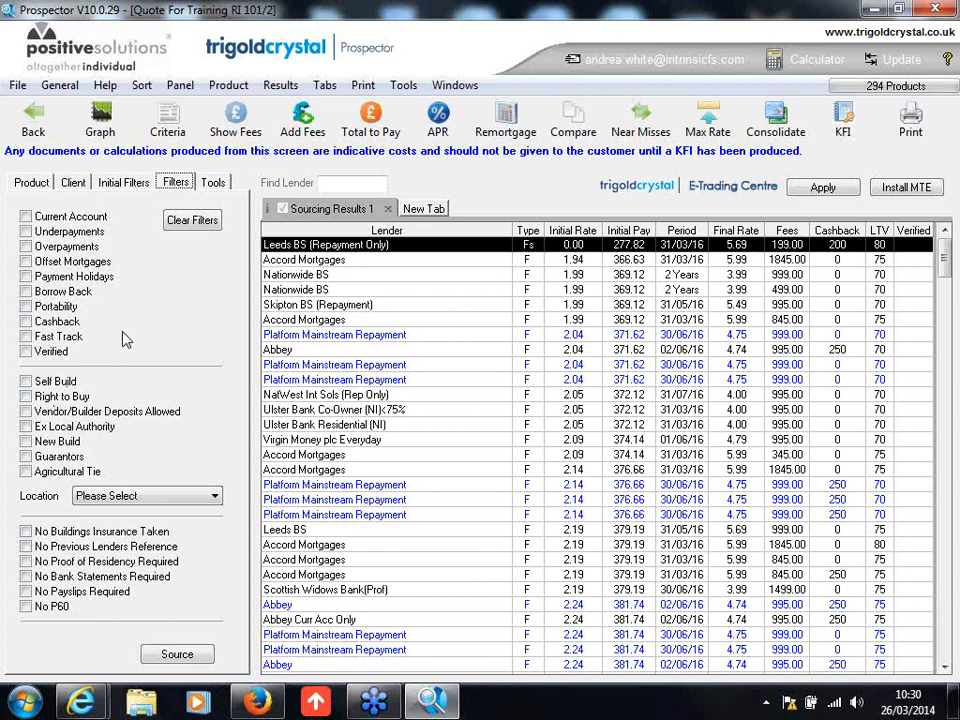
left_click(74, 183)
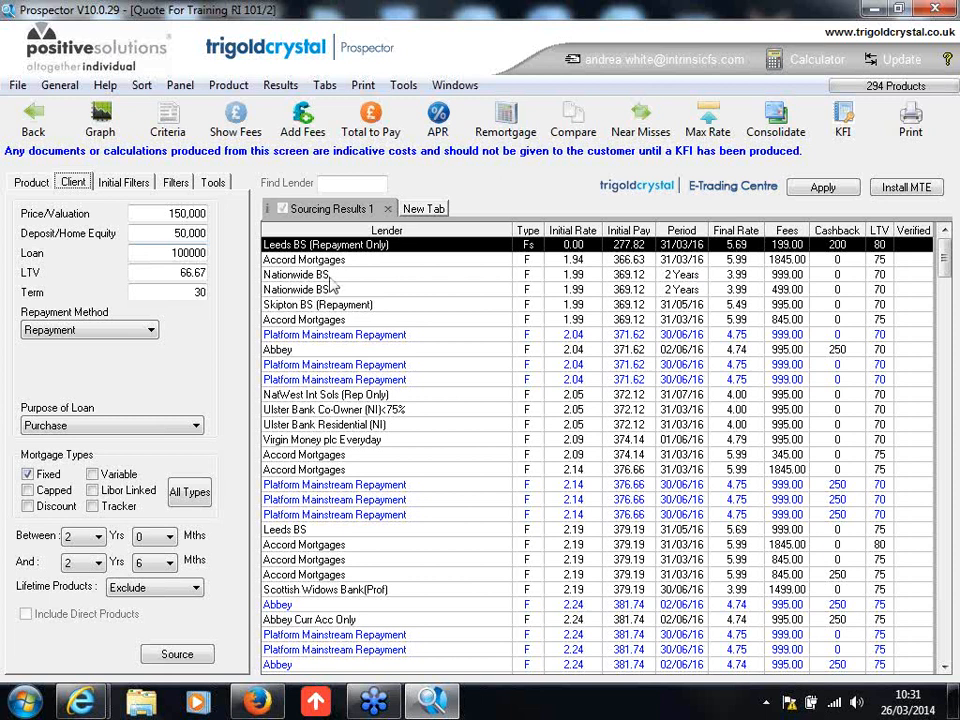
Step: Dismiss the colour scheme prompt and calculate Total to Pay over 2 years with arrangement/booking and other fees added to the loan
left_click(709, 156)
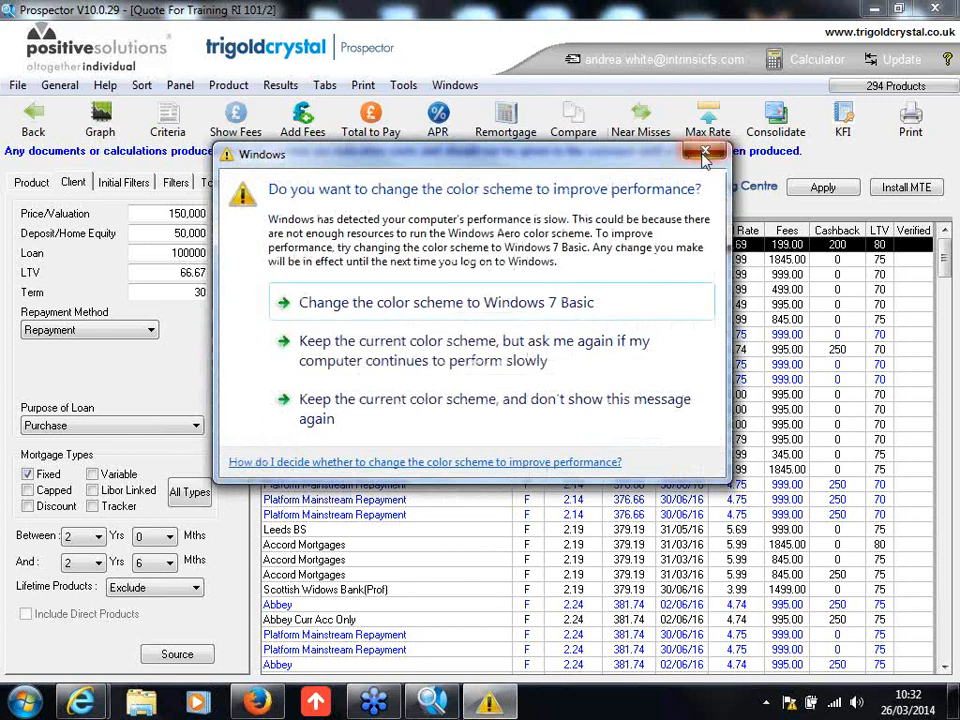
left_click(704, 151)
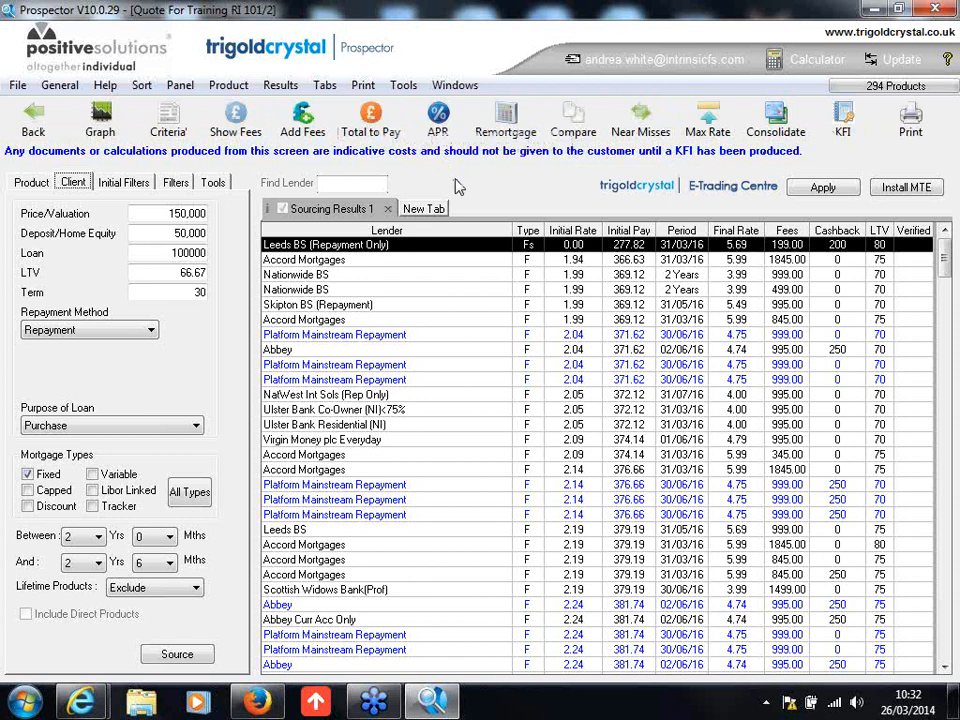
left_click(372, 125)
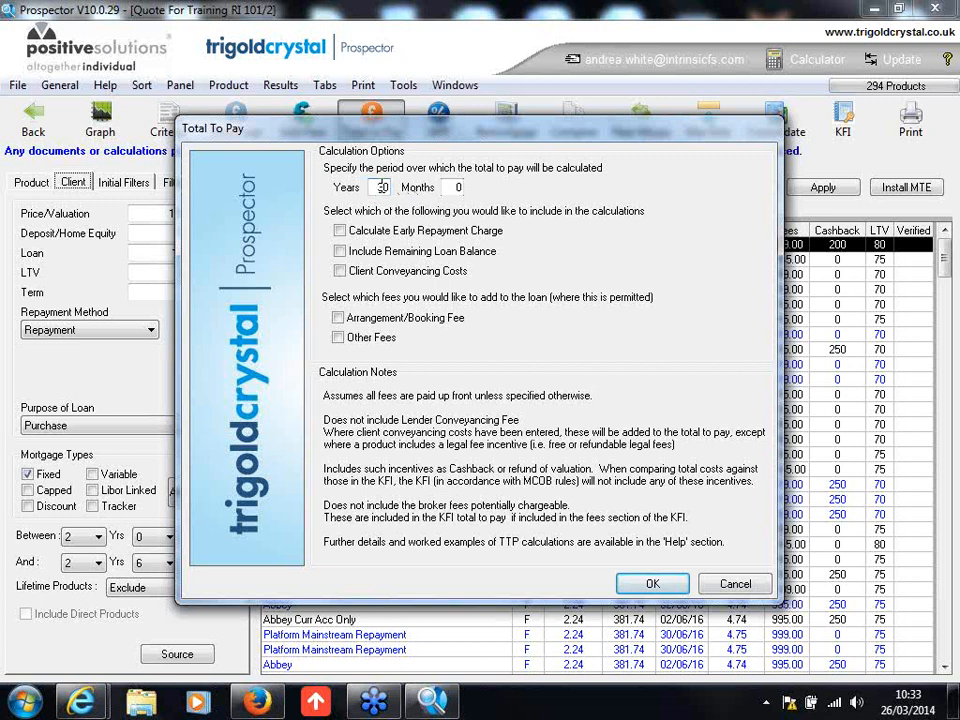
double_click(388, 190)
type("2")
left_click(340, 318)
left_click(340, 338)
left_click(643, 585)
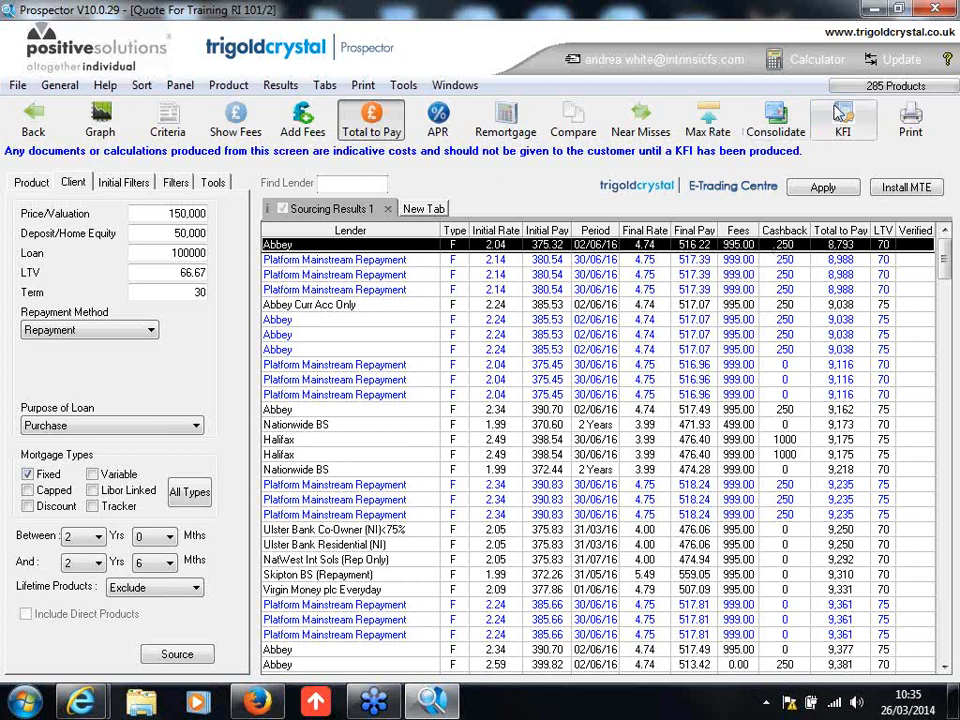
Step: Create a Key Facts Illustration for the Abbey 2.04% fixed product, keep the recommended level of service and continue to Fees
left_click(843, 122)
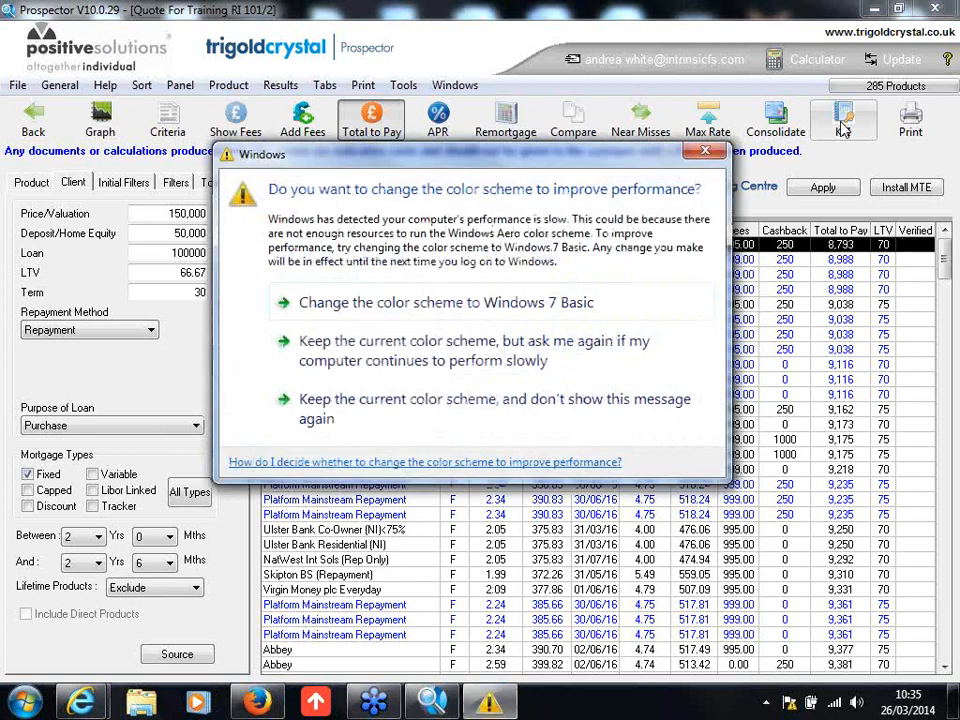
left_click(714, 154)
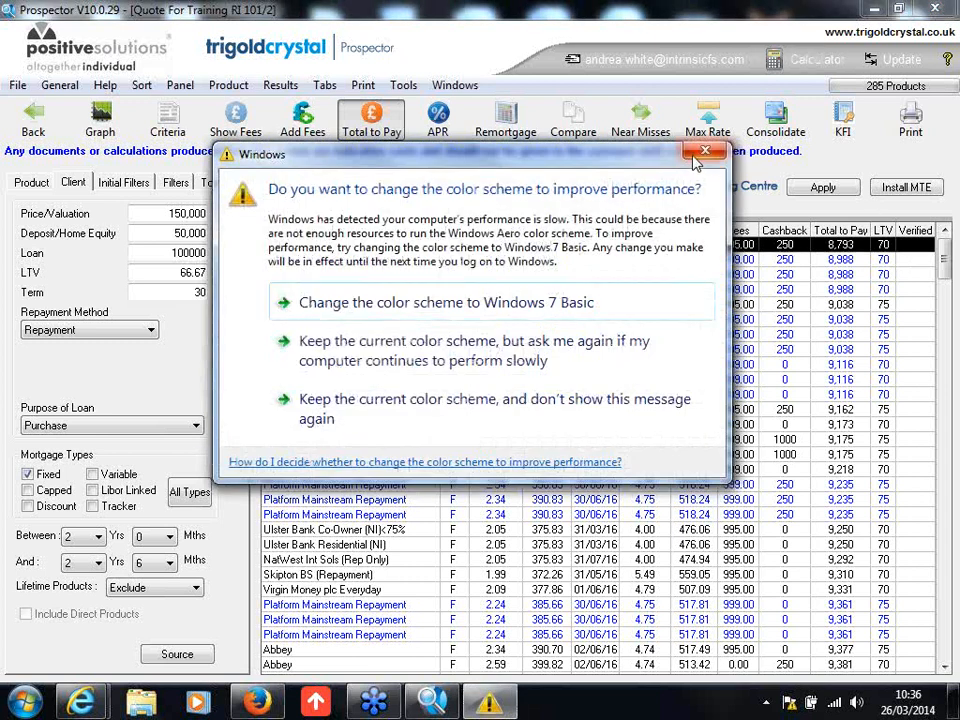
left_click(704, 152)
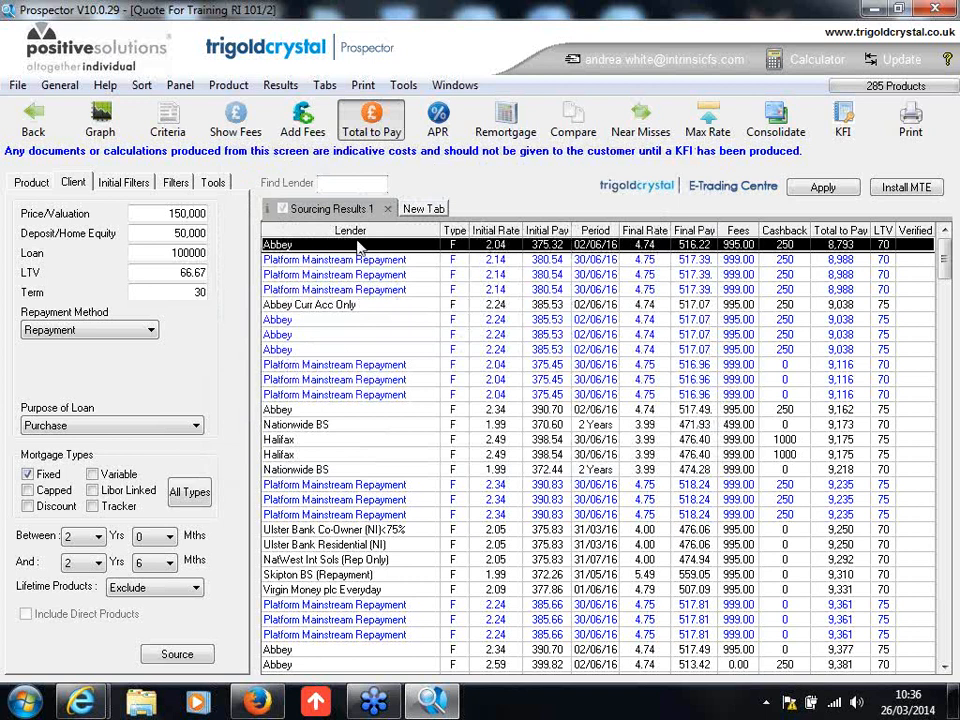
left_click(842, 123)
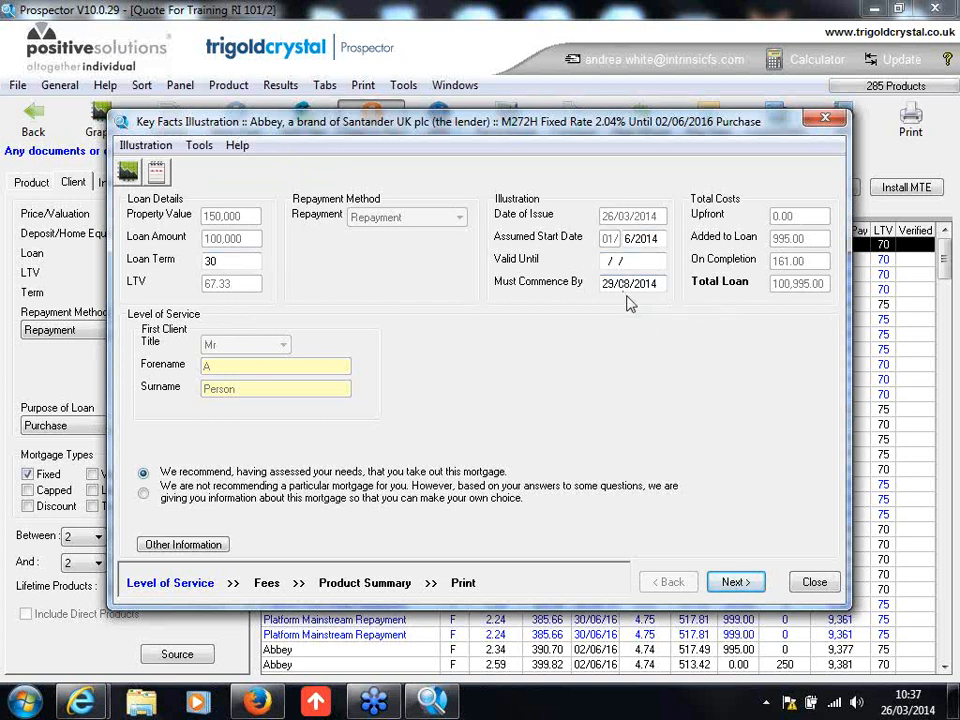
left_click(735, 582)
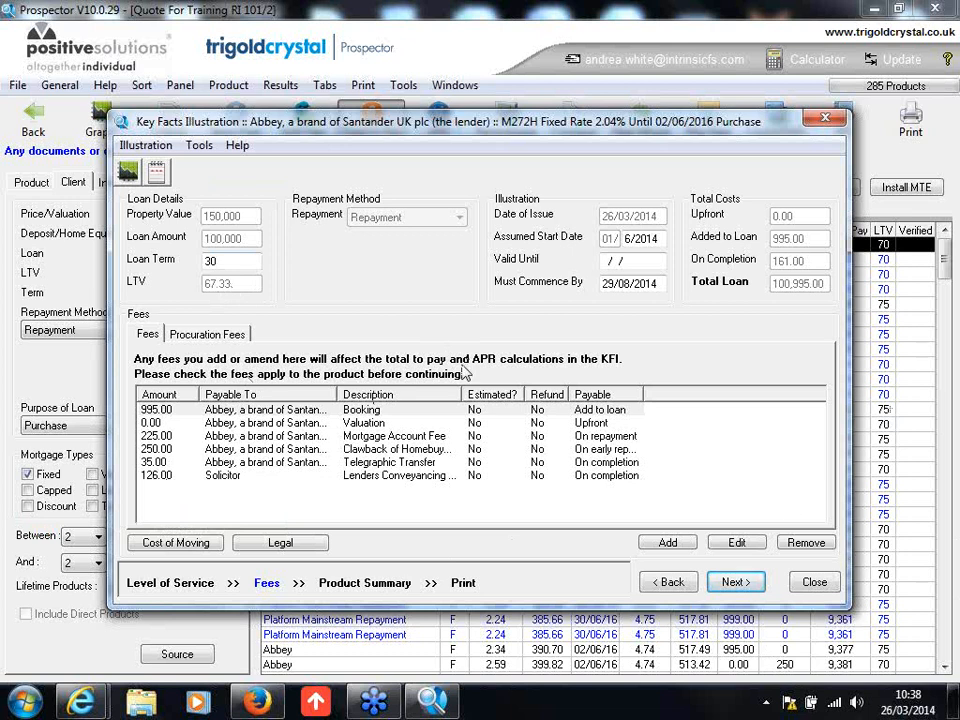
Step: Examine the payee, description, refund and payable options for an additional fee, and leave the form without adding one
left_click(668, 542)
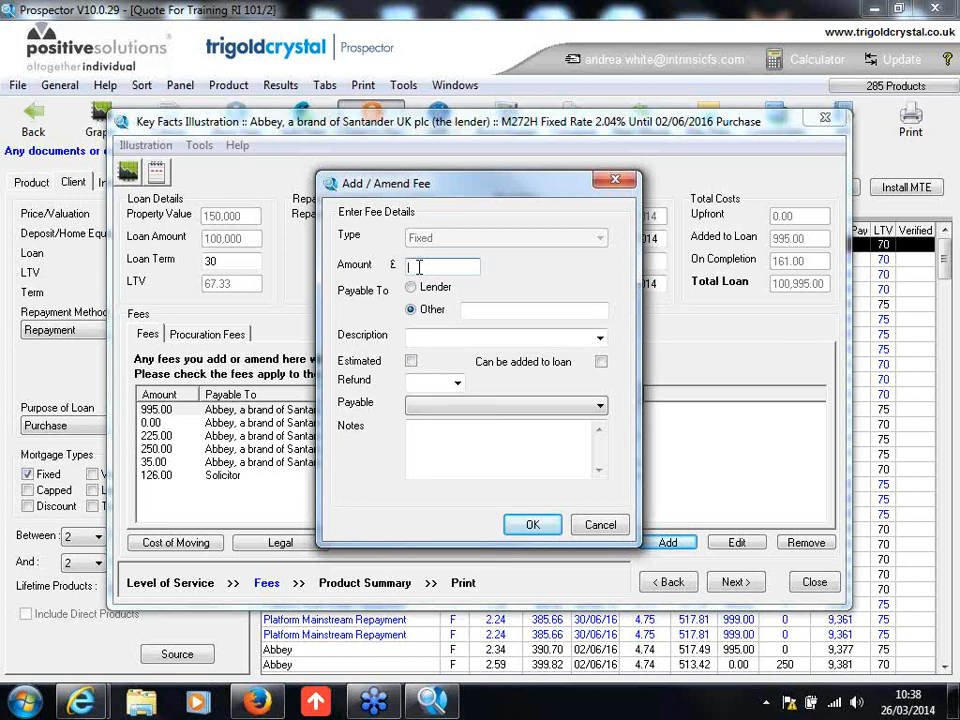
left_click(480, 309)
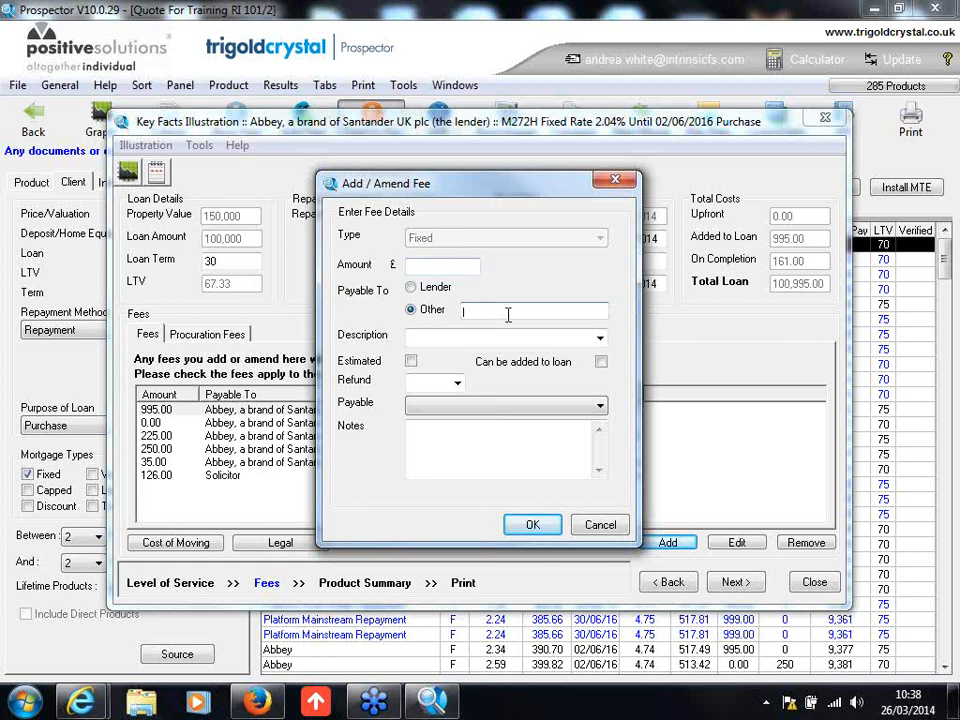
left_click(600, 339)
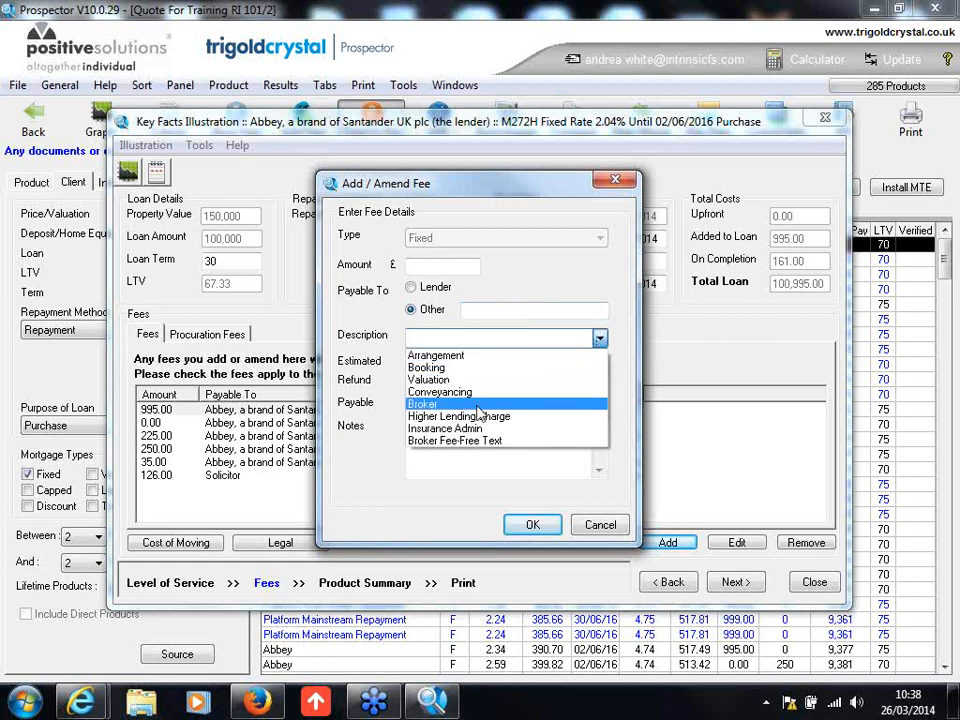
left_click(421, 268)
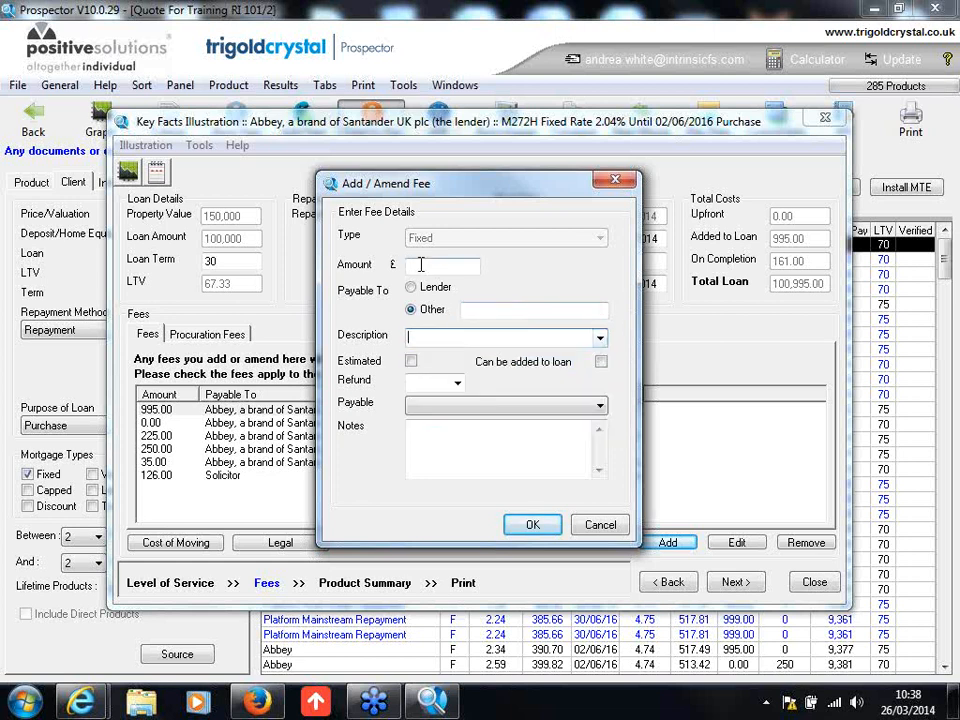
left_click(515, 312)
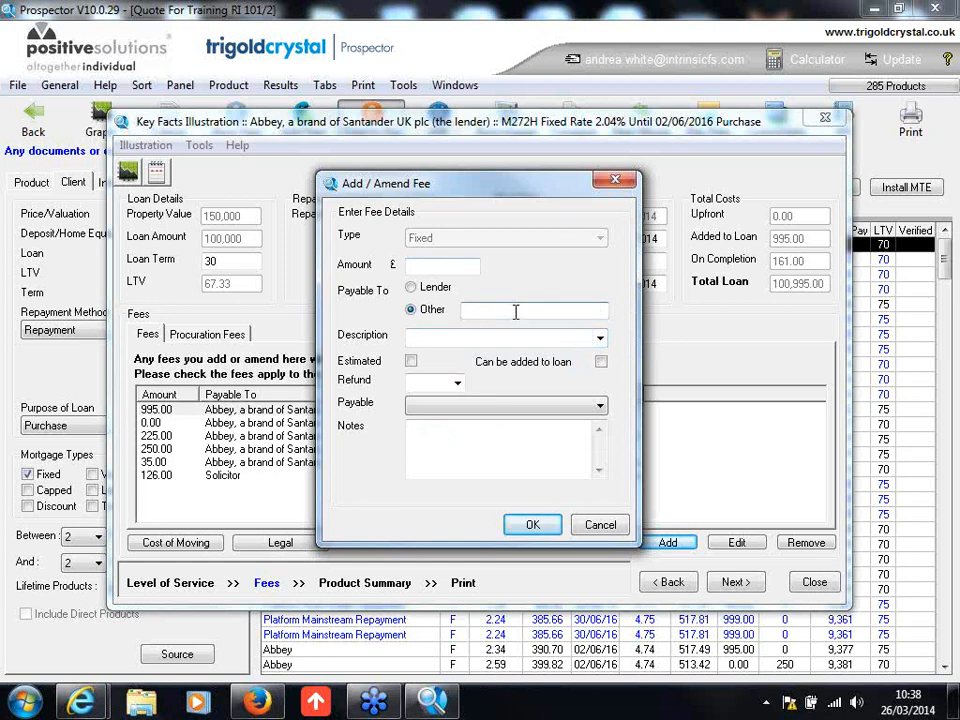
left_click(600, 340)
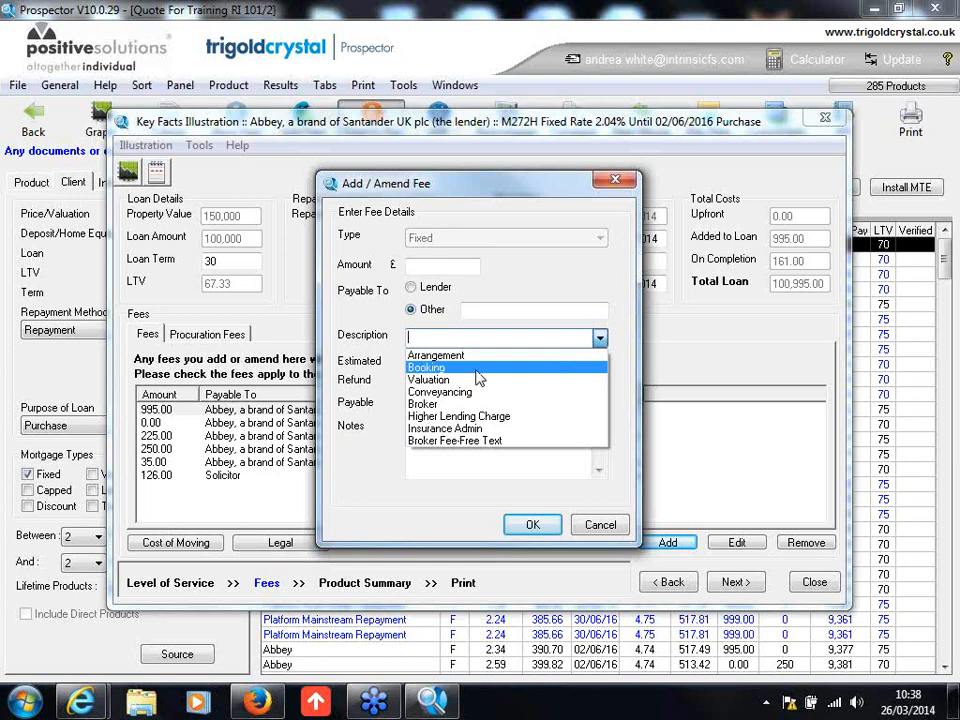
left_click(530, 288)
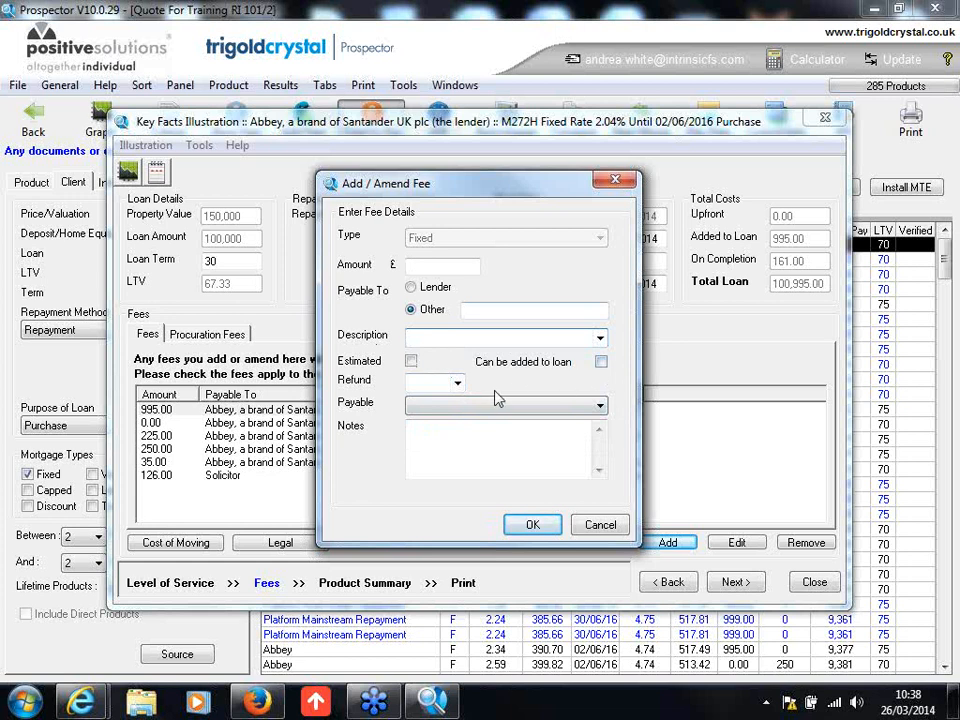
left_click(457, 384)
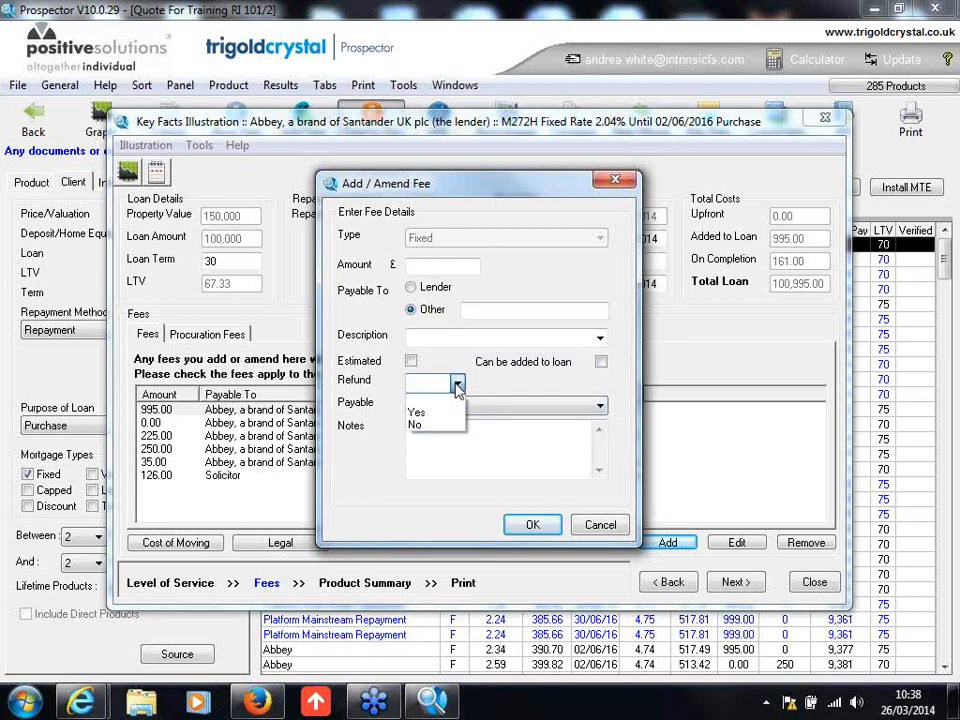
left_click(457, 386)
left_click(467, 406)
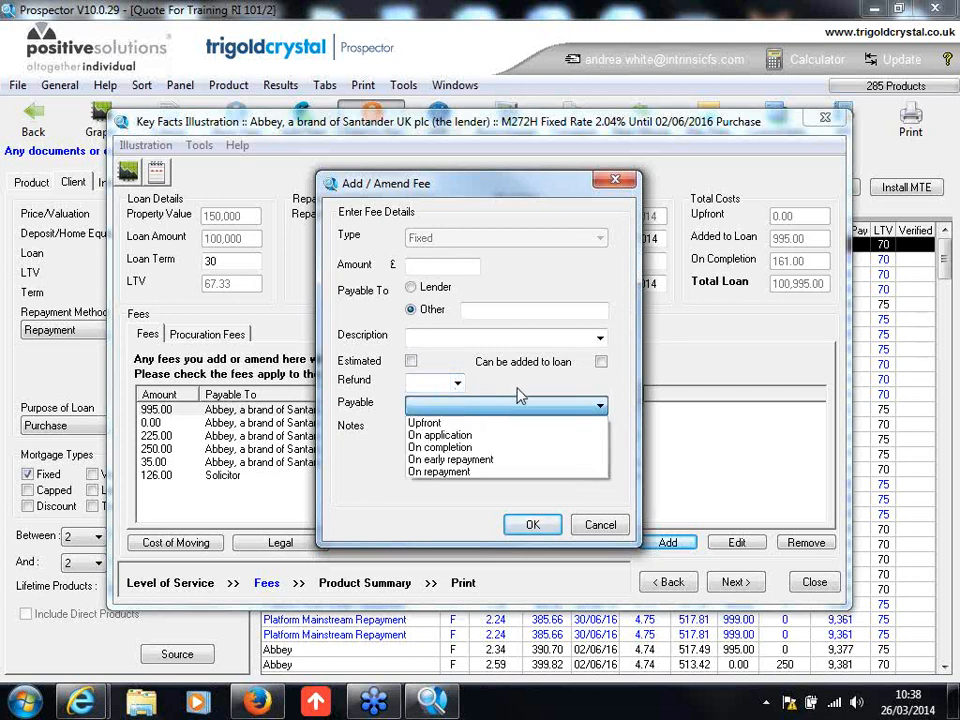
left_click(514, 394)
left_click(601, 525)
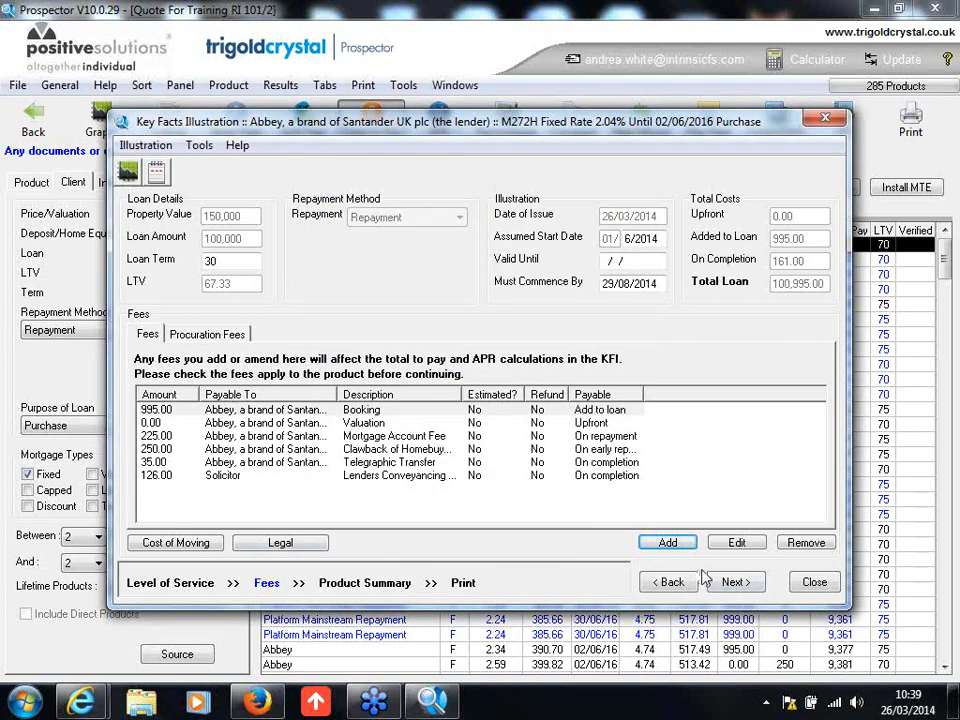
Step: Select the Positive Solutions / L&G Club £350.00 procuration fee and continue to the Product Summary
left_click(733, 583)
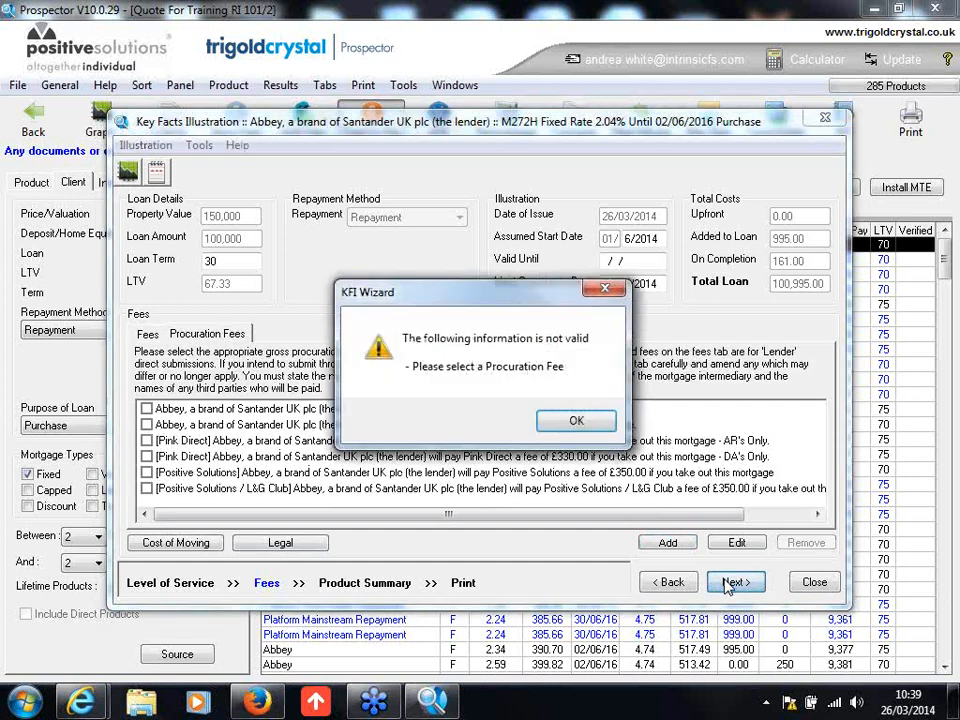
left_click(578, 421)
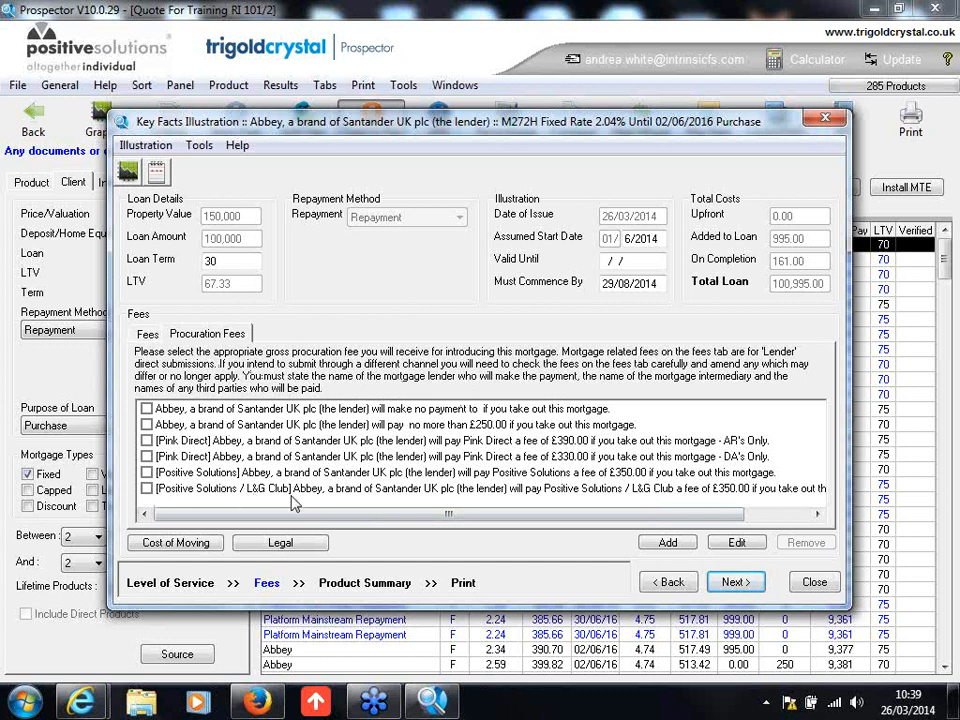
left_click(146, 489)
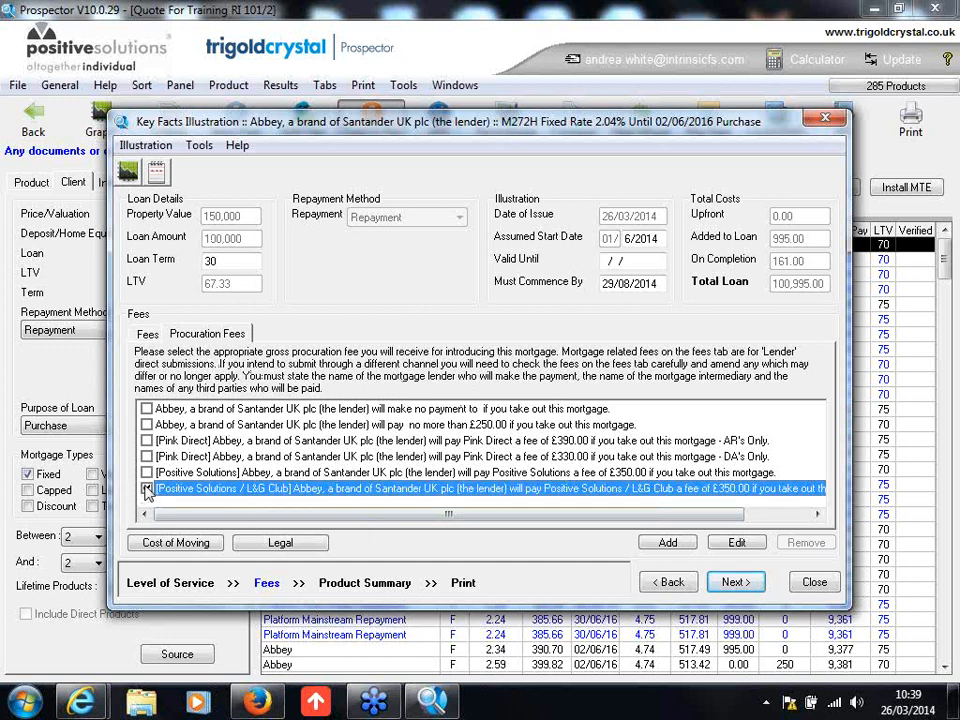
left_click(736, 586)
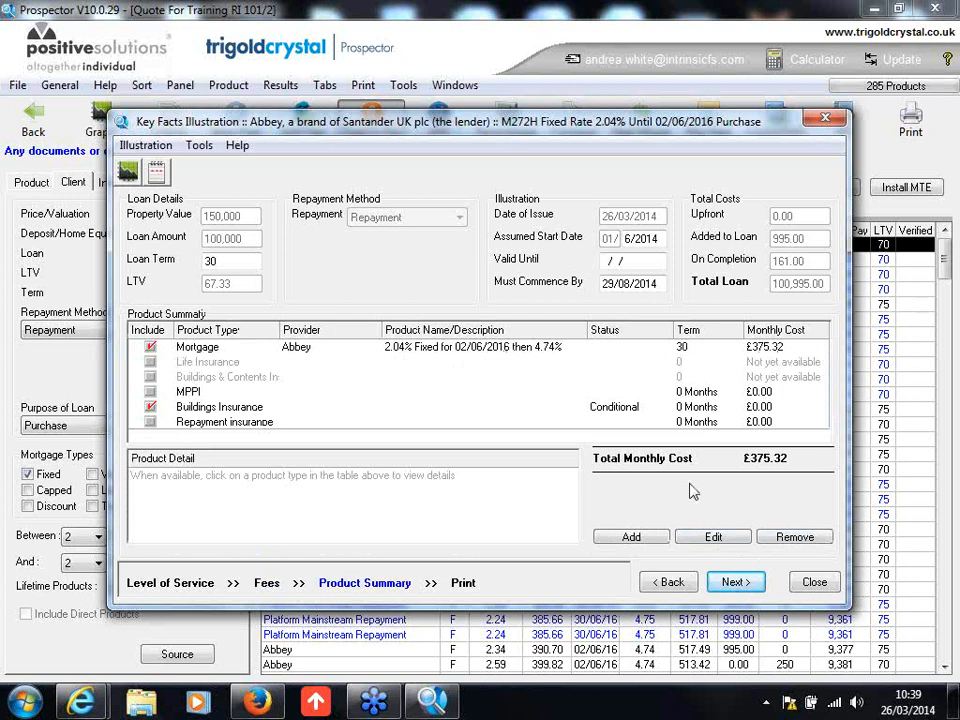
Step: Continue to the print stage, generate a preview of the KFI document and dismiss the colour scheme prompt
left_click(737, 586)
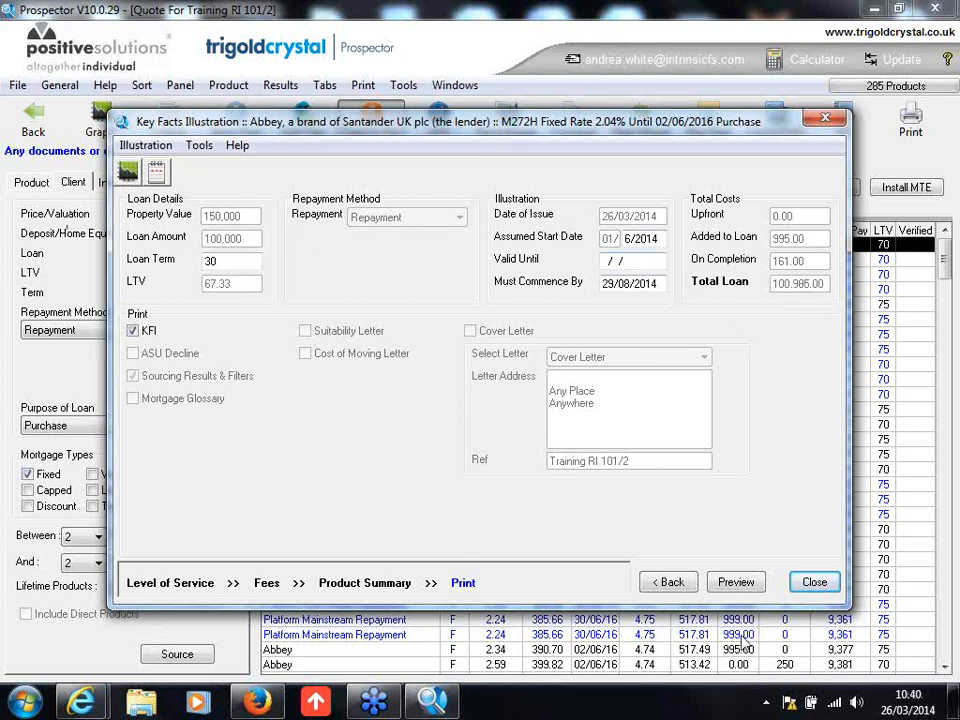
left_click(736, 583)
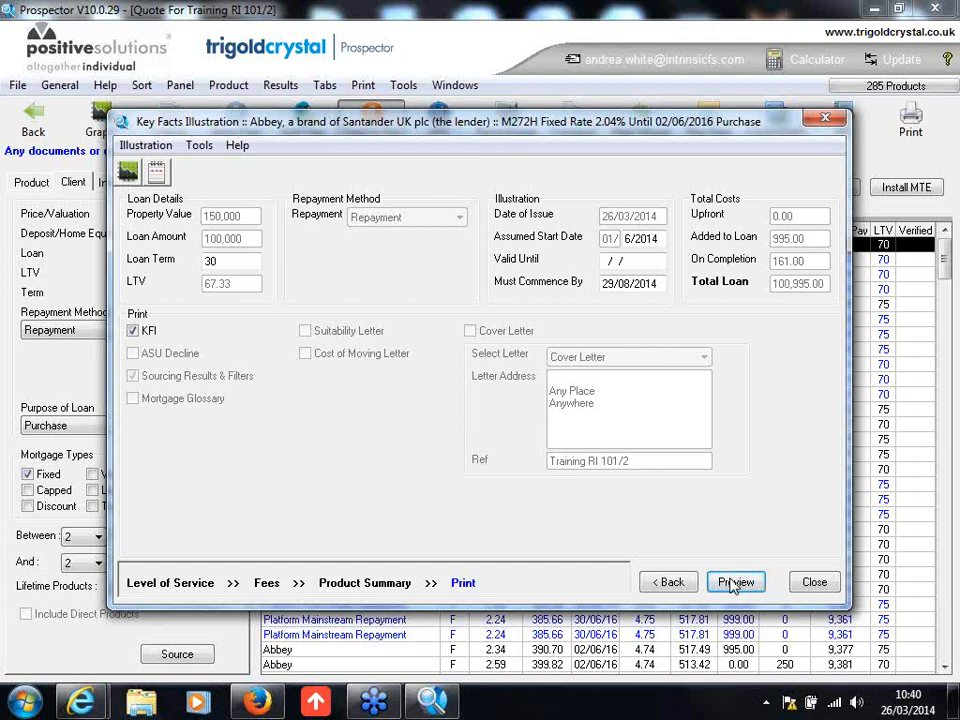
left_click(735, 585)
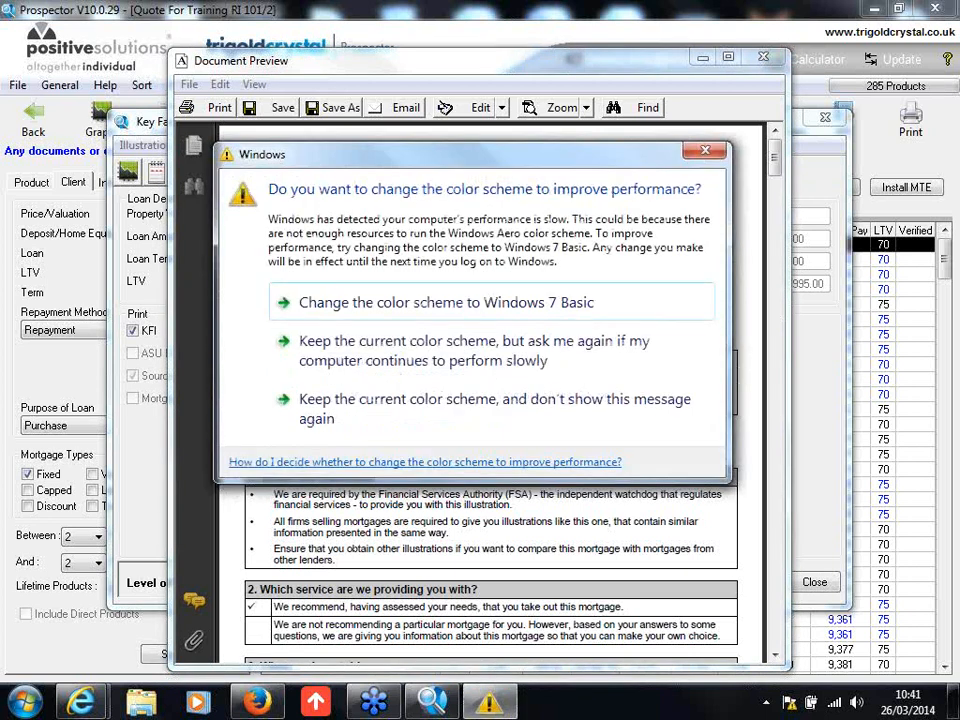
left_click(705, 151)
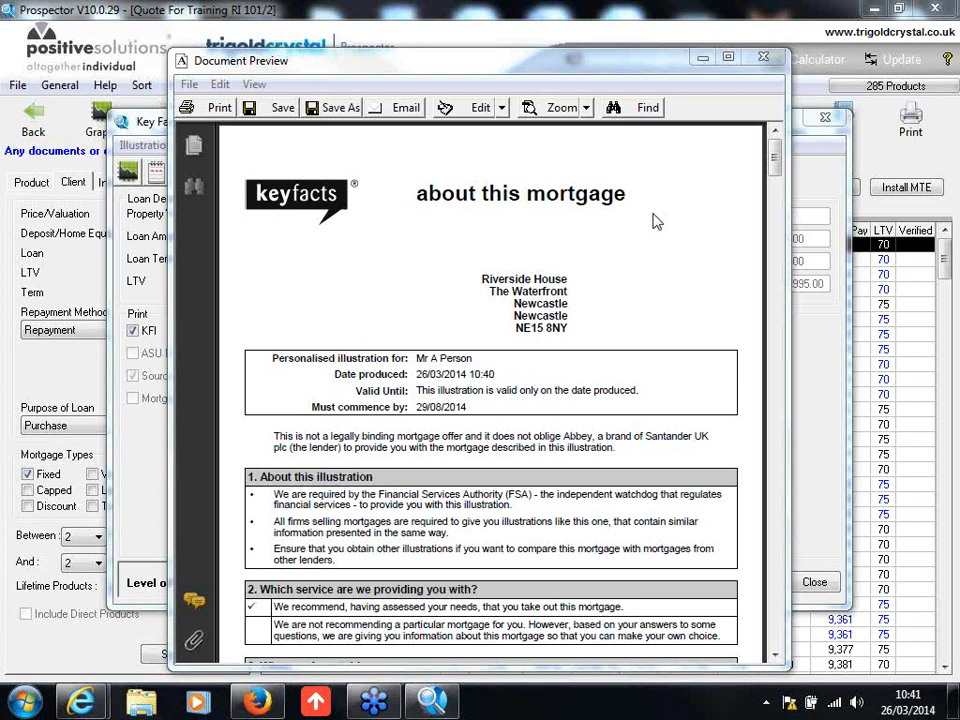
Step: Check which documents can be edited from the preview, and close both the preview and the Key Facts Illustration
left_click(221, 85)
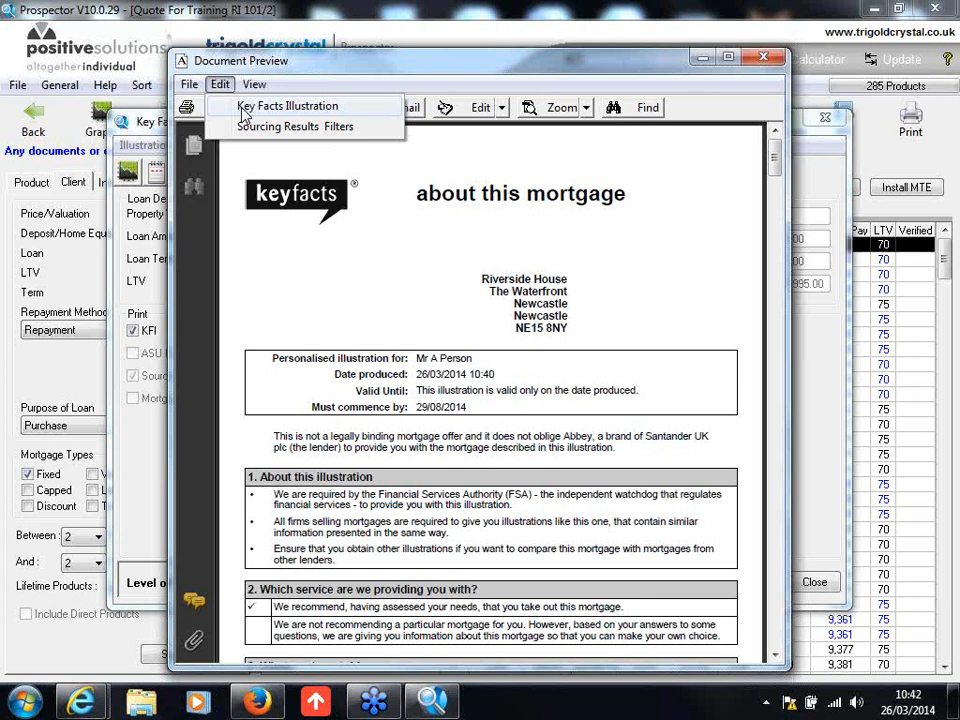
left_click(262, 198)
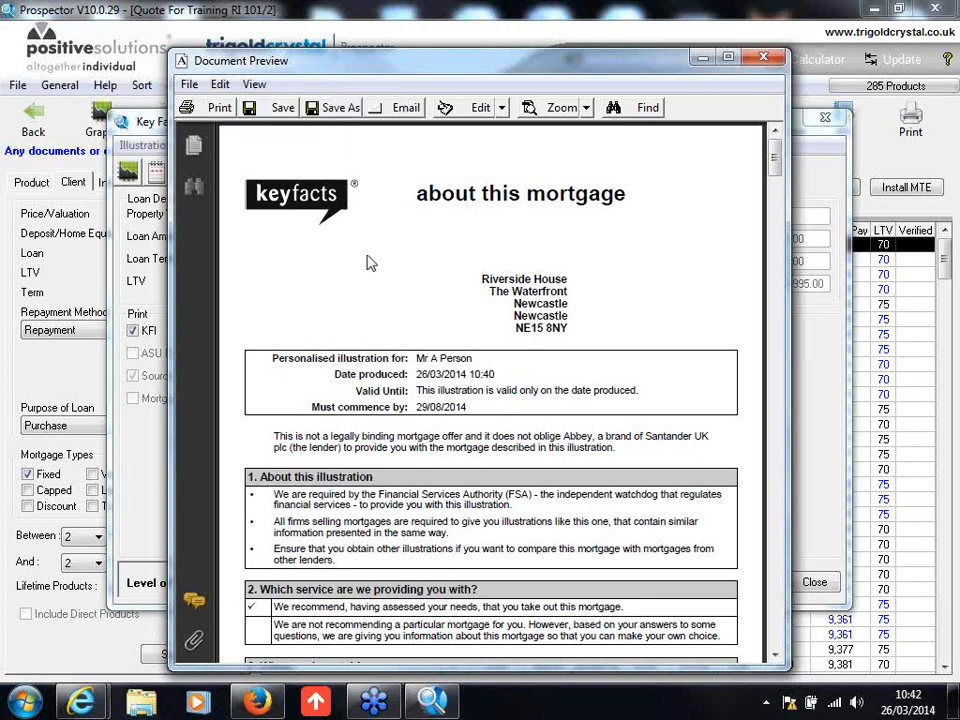
left_click(766, 60)
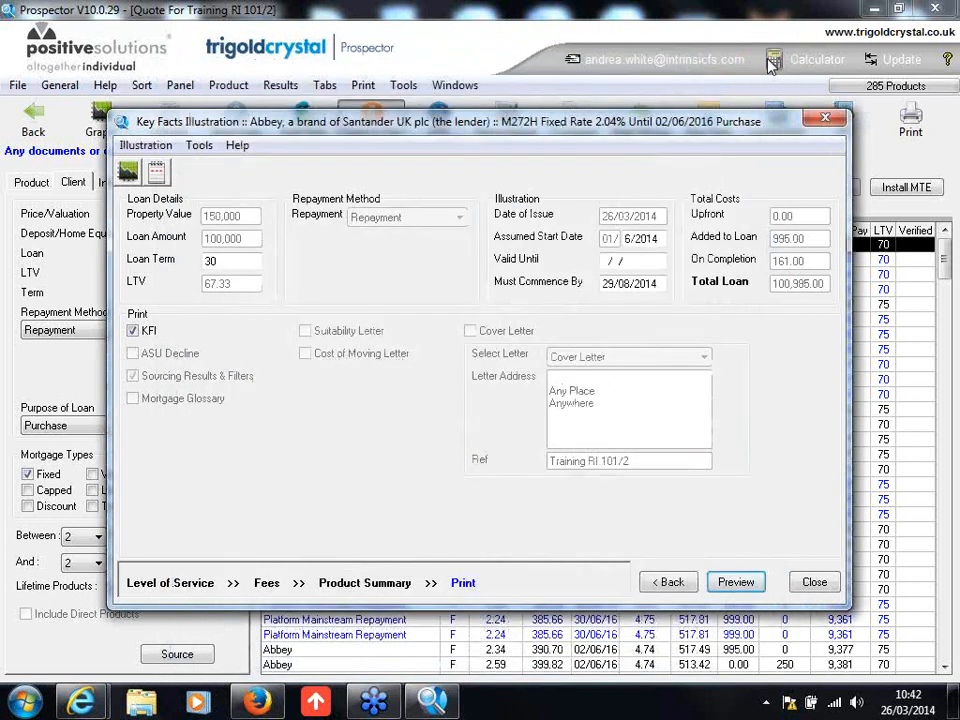
left_click(818, 582)
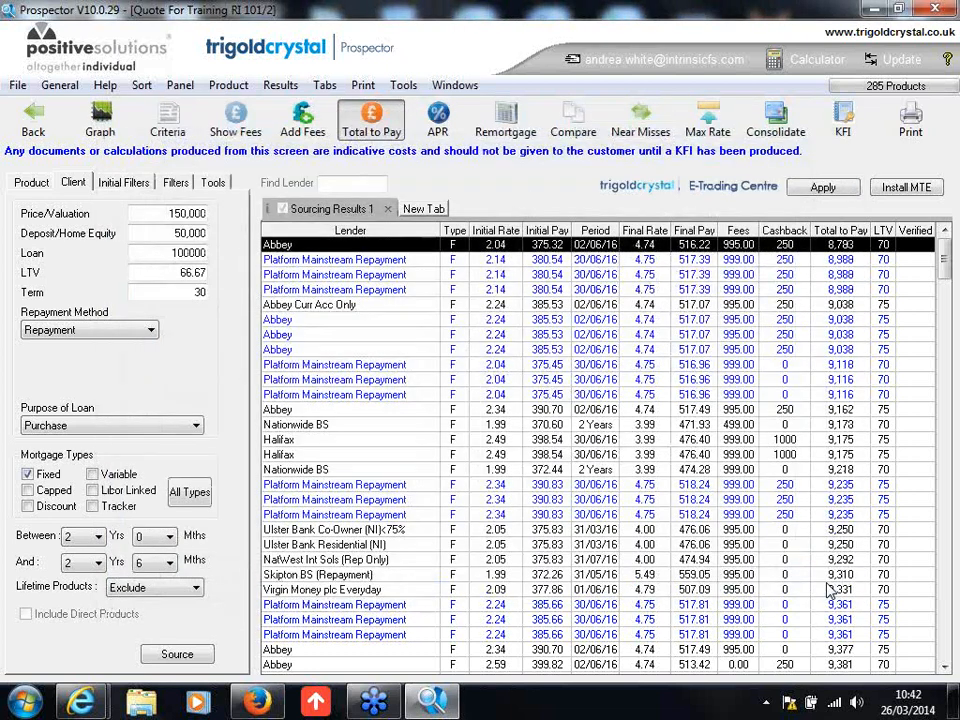
Step: Decline to complete an application form for the product and return to the client record
left_click(32, 116)
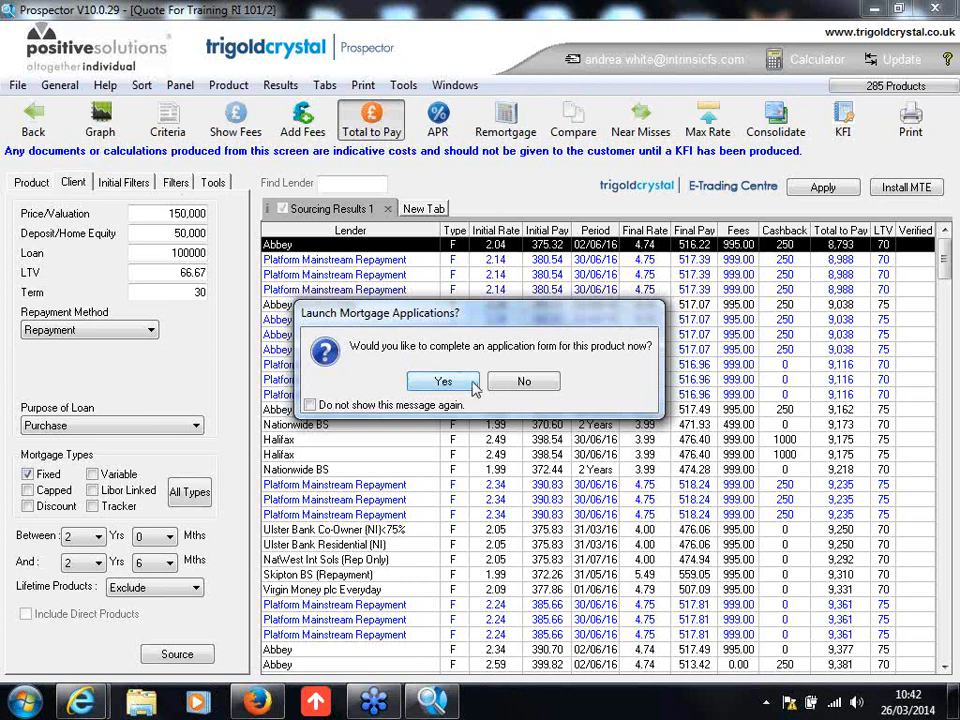
left_click(524, 382)
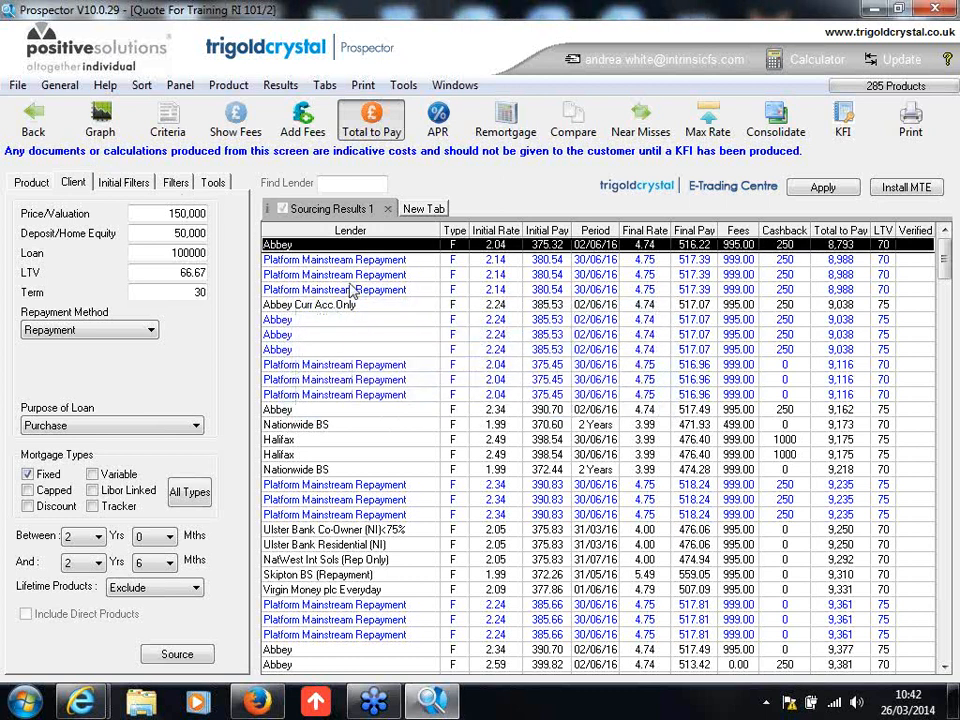
left_click(17, 119)
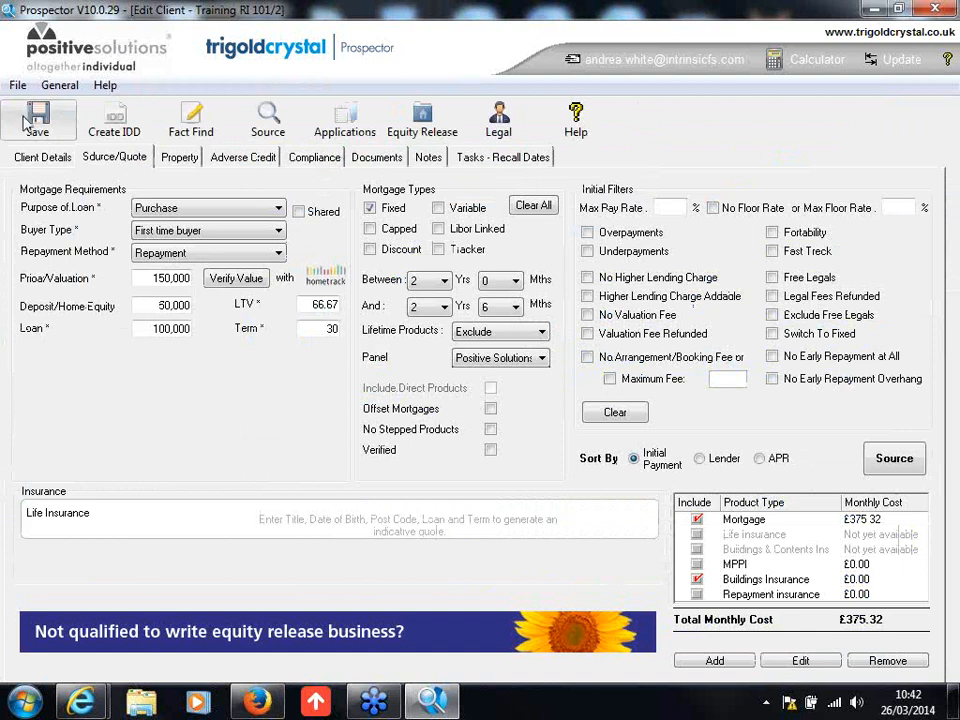
Step: Create a suitability letter from the Abbey 2.04% KFI in the client's mortgage documents, acknowledging the affordability figures notice
left_click(374, 160)
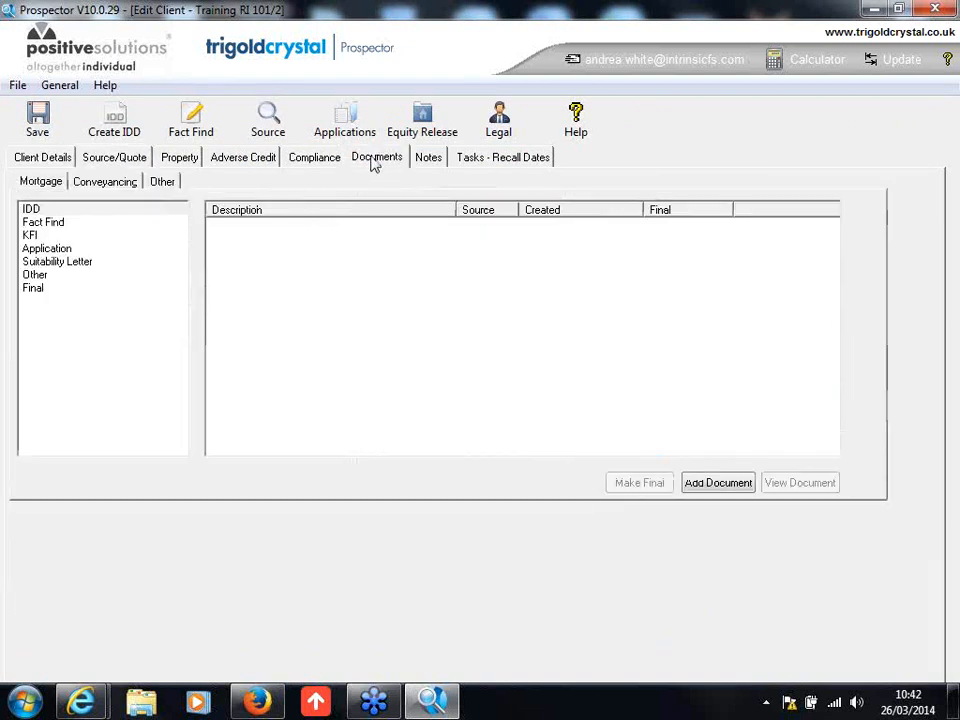
left_click(31, 237)
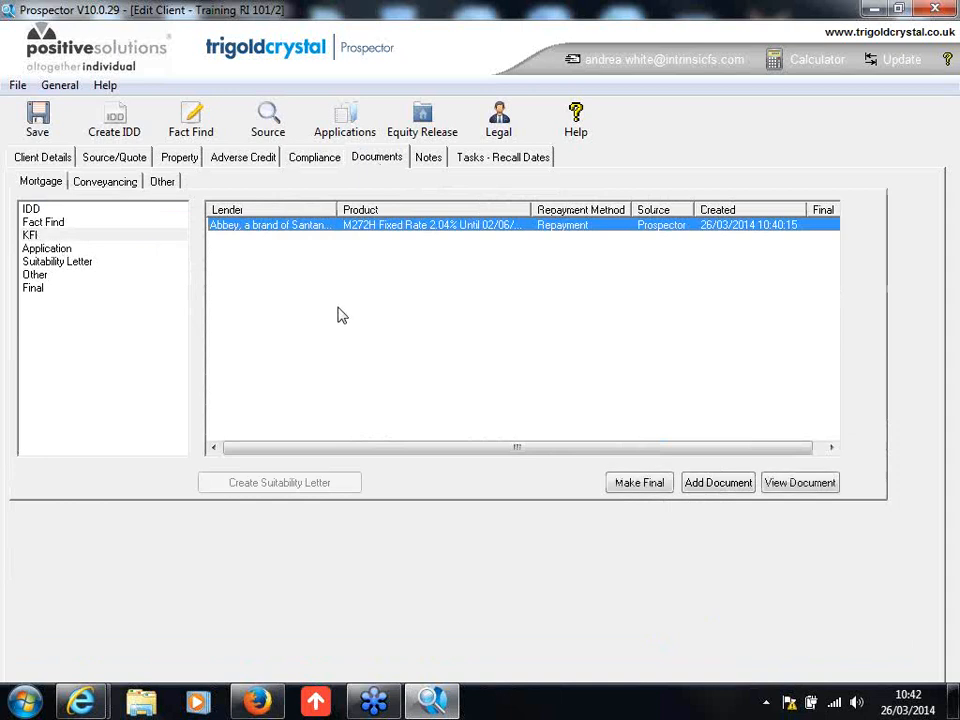
left_click(297, 228)
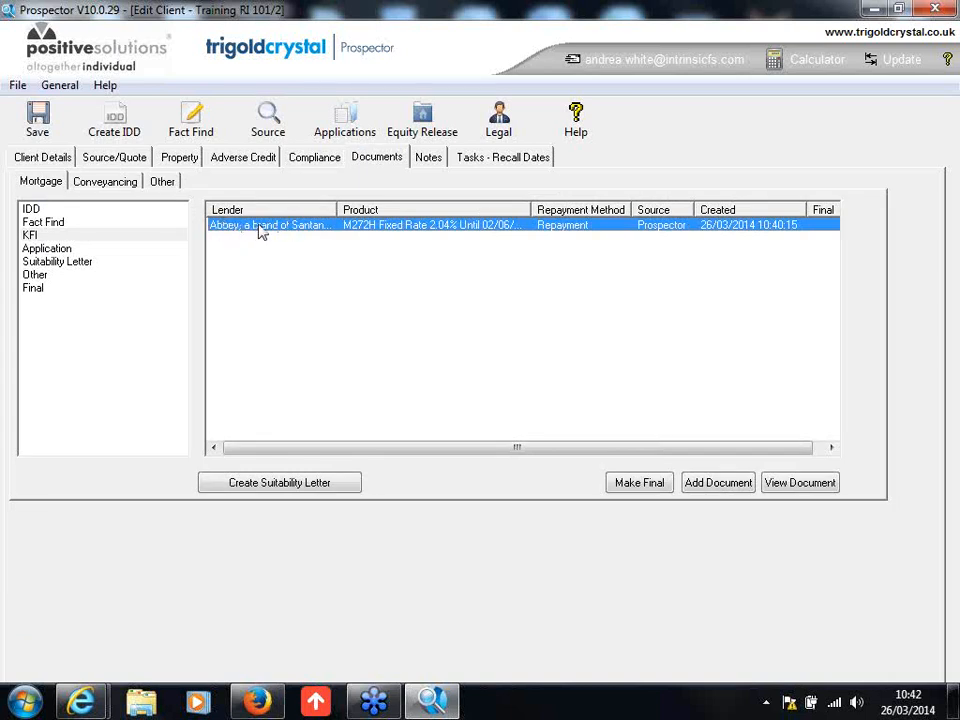
left_click(286, 487)
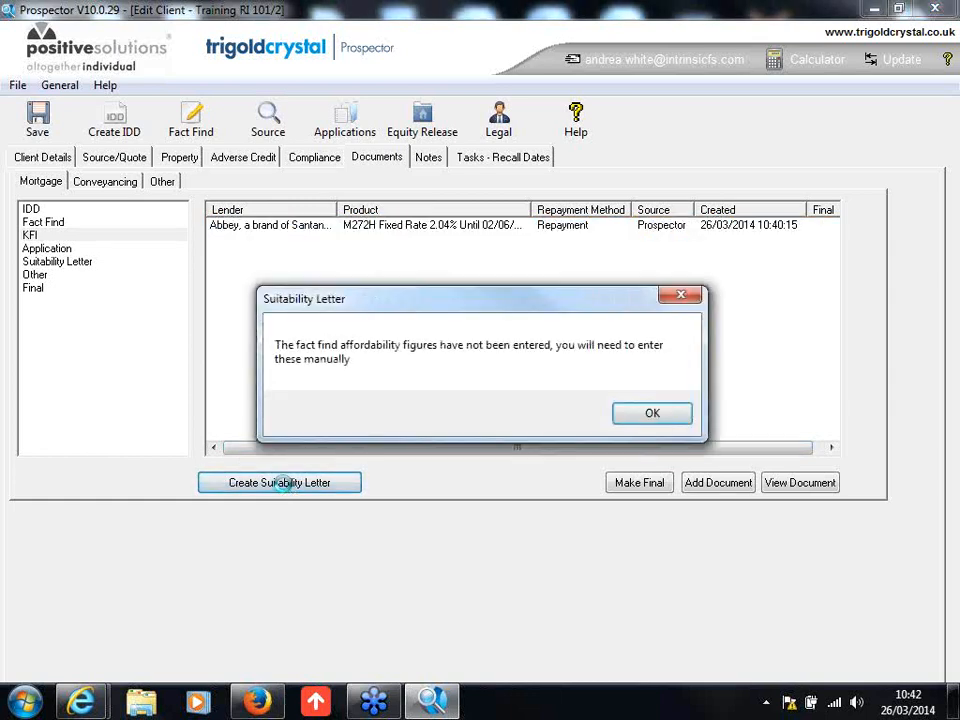
left_click(652, 414)
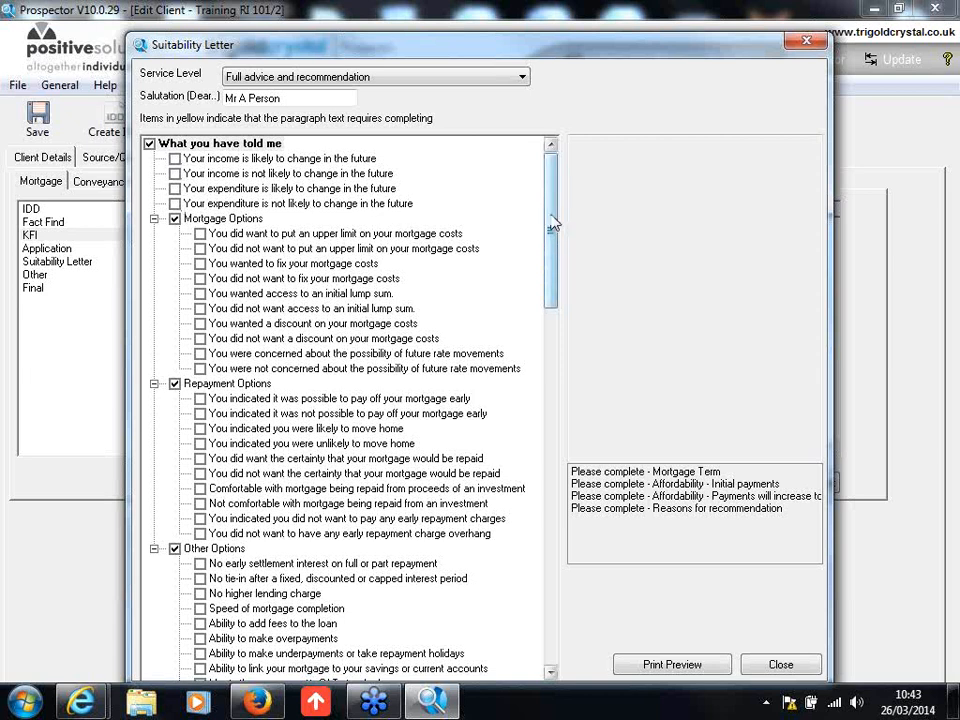
Step: Fill in the Mortgage Term paragraph of the suitability letter with the placeholder reason "xxxx"
left_click_drag(553, 225, 557, 353)
left_click(225, 458)
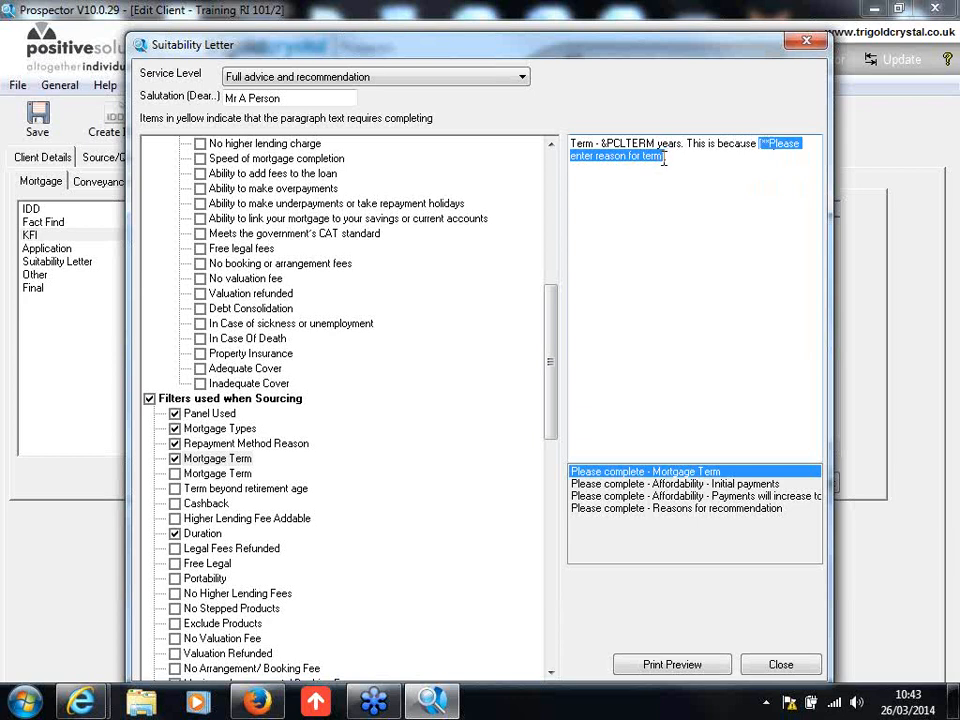
type("xxxx")
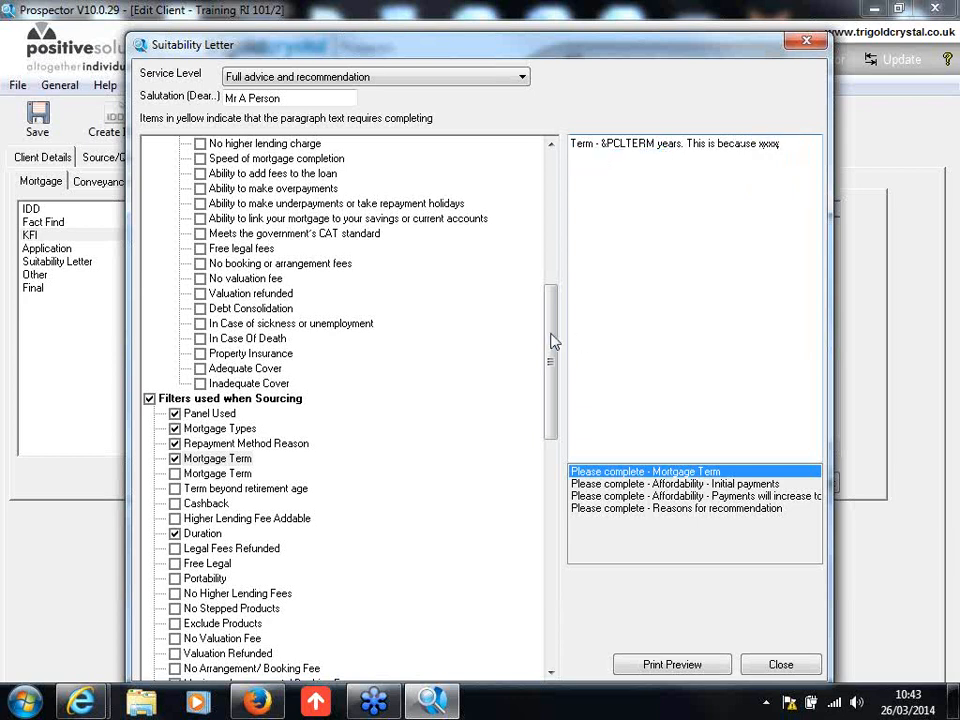
Step: Fill in the disposable income percentage in the Affordability - Initial payments paragraph with the placeholder "xxx"
left_click_drag(549, 338, 553, 555)
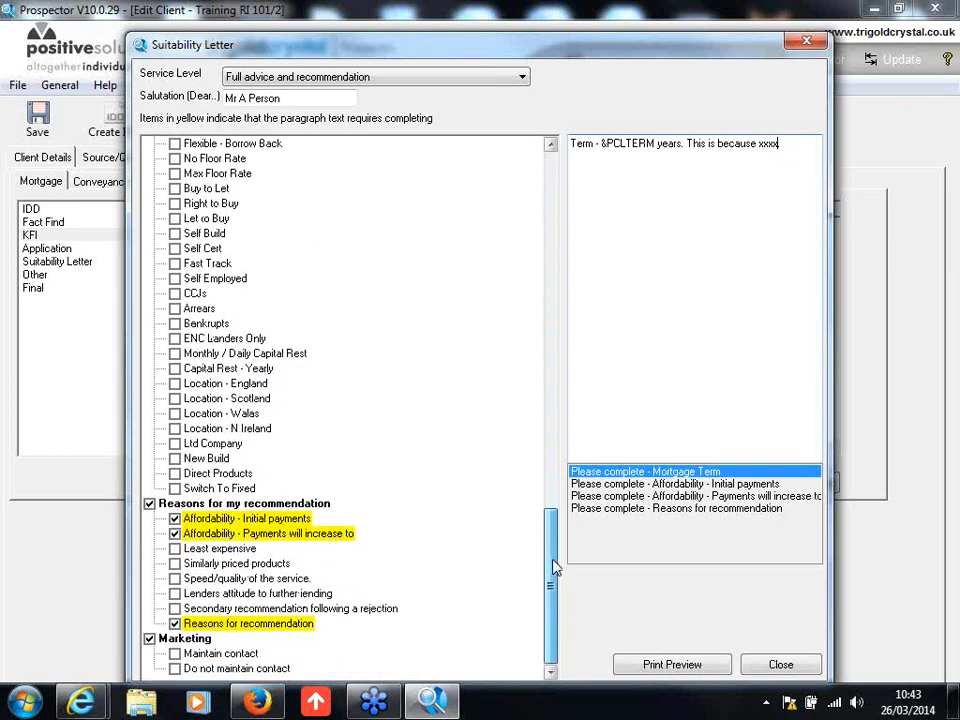
left_click(278, 522)
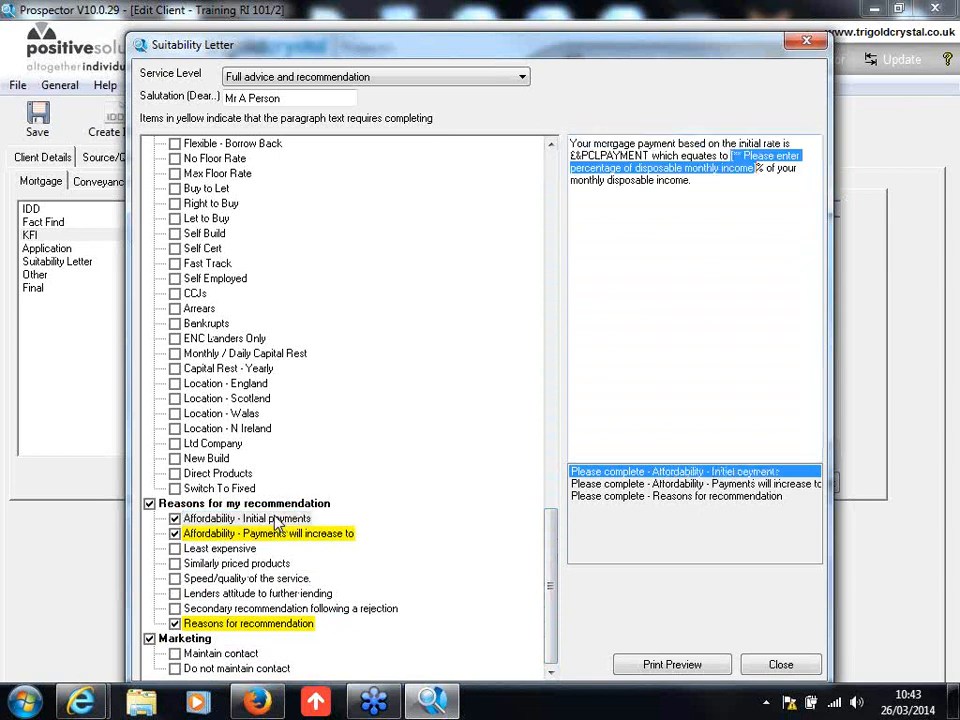
type("xxx")
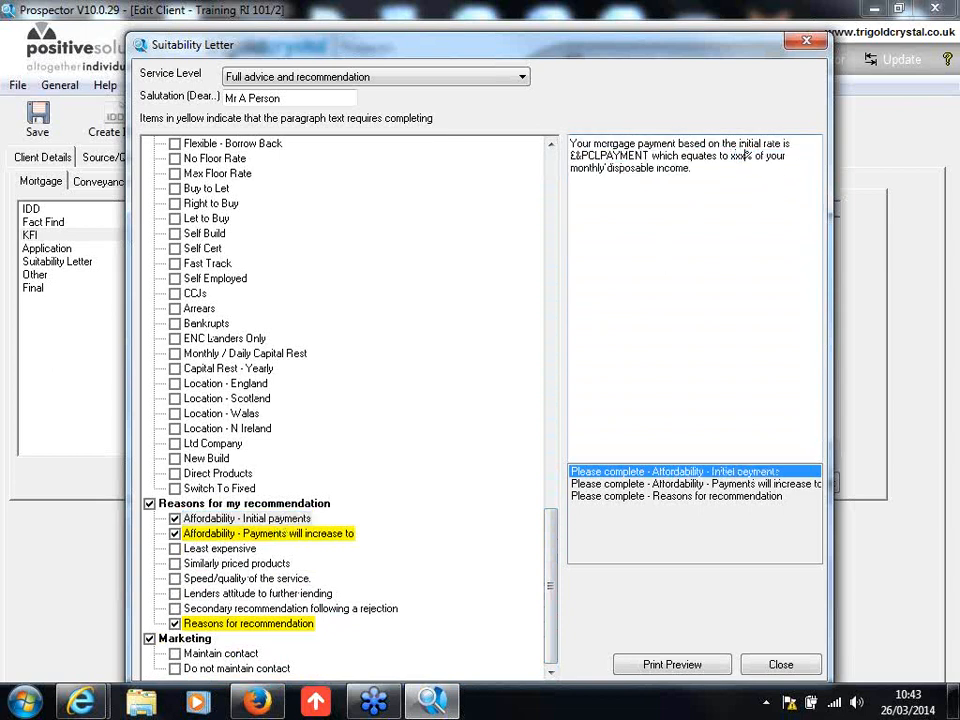
Step: Fill in the Affordability - Payments will increase to percentage and the Reasons for recommendation paragraph with the placeholder "xxx"
left_click(231, 534)
type("xxx")
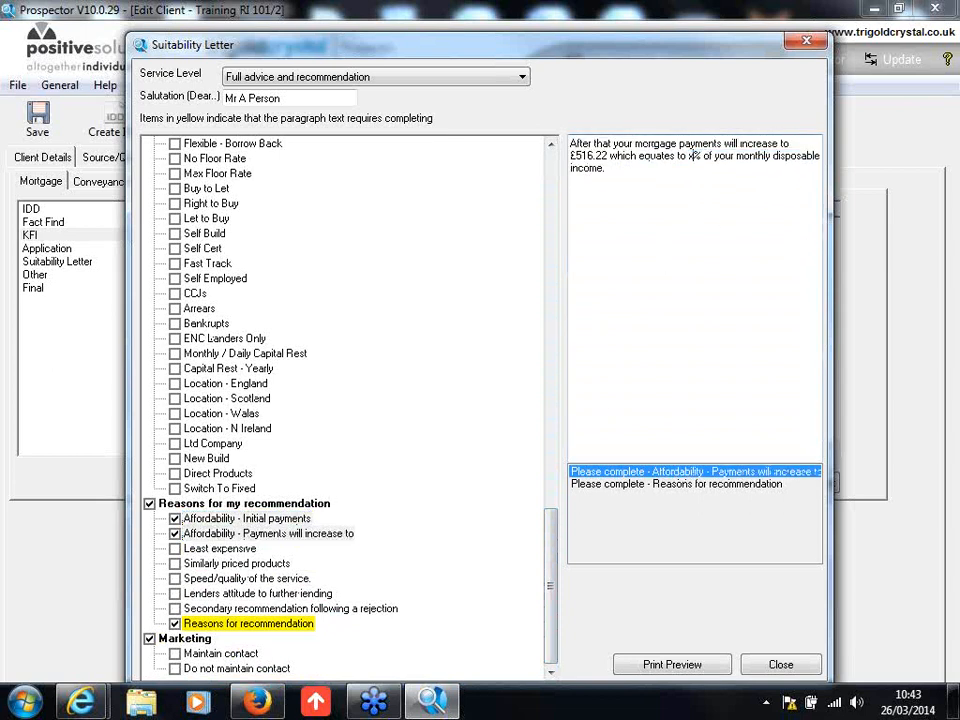
left_click(296, 626)
type("xxx")
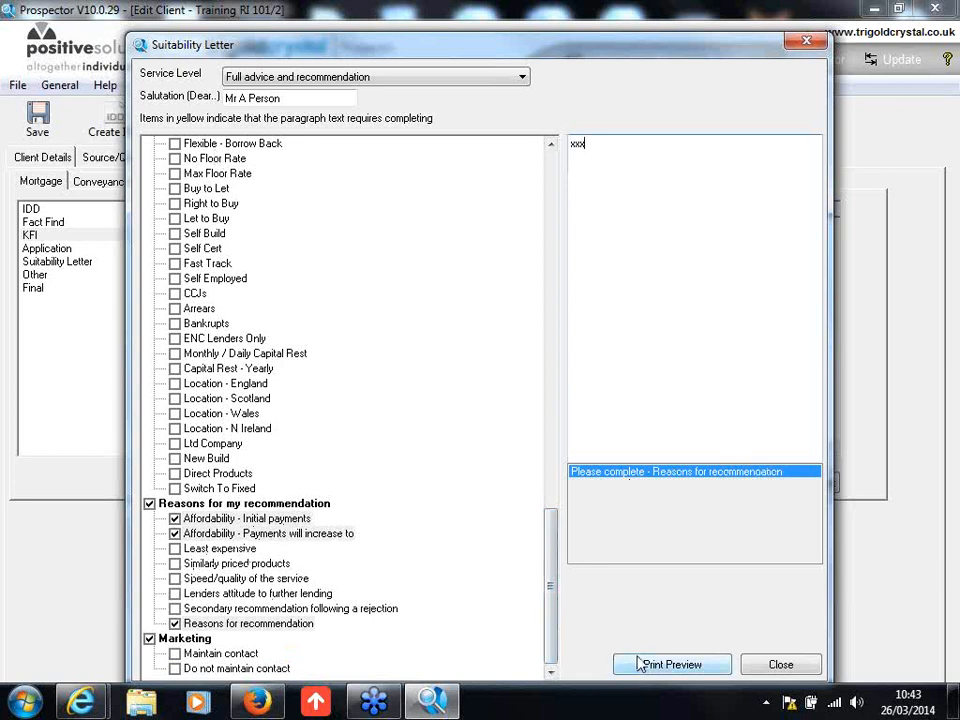
Step: Open a maximised print preview of the completed suitability letter, dismissing the memory error, and look at its Product Suitability Letter editing option
left_click(645, 664)
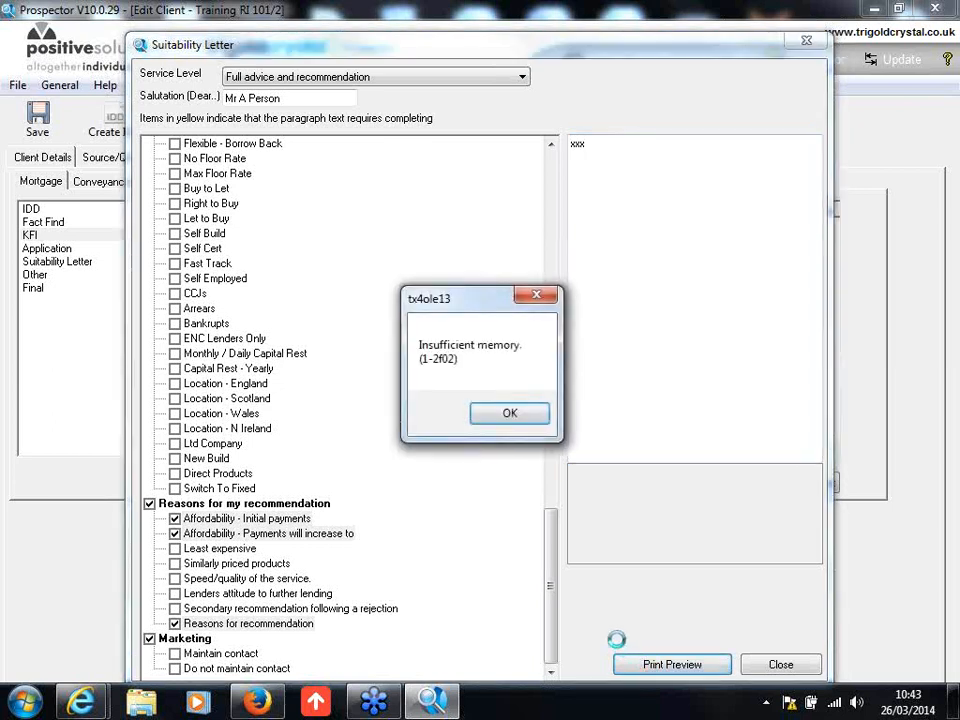
left_click(516, 416)
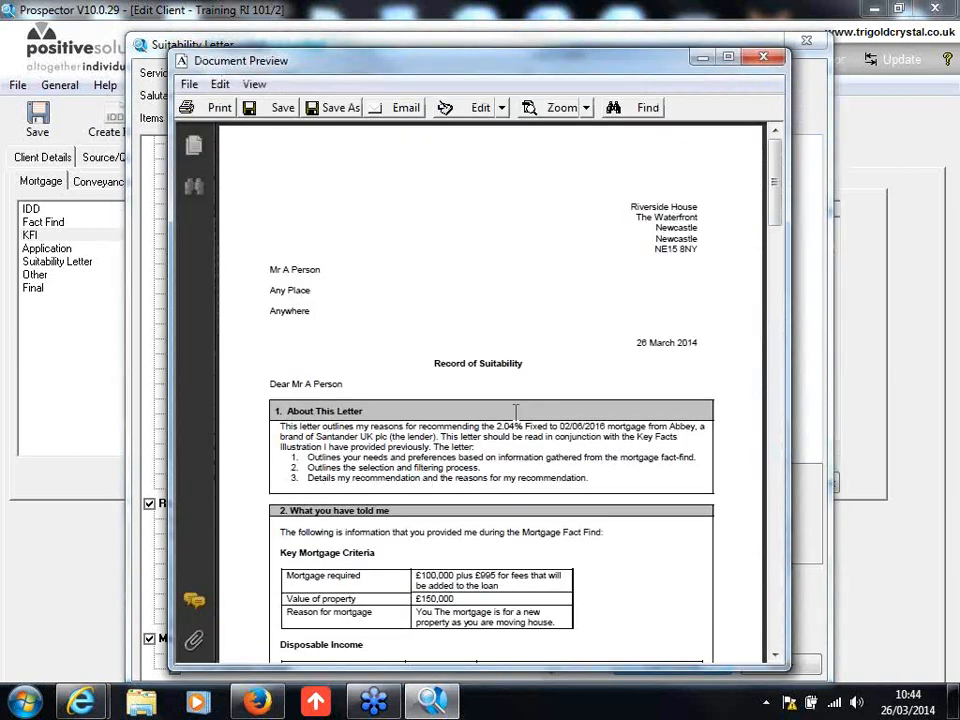
left_click(729, 59)
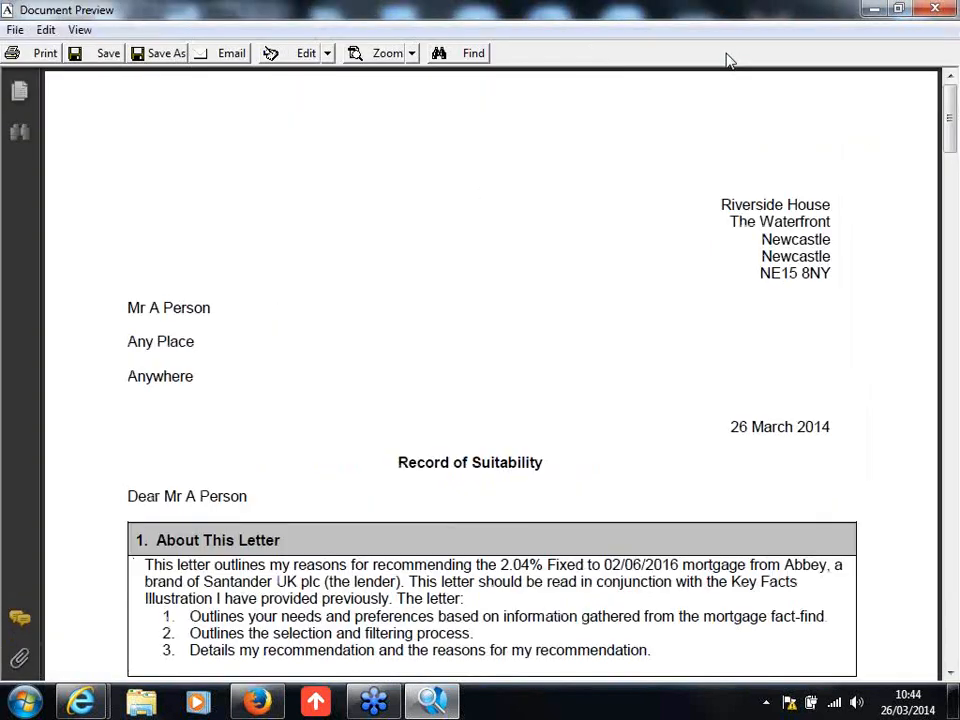
left_click(46, 31)
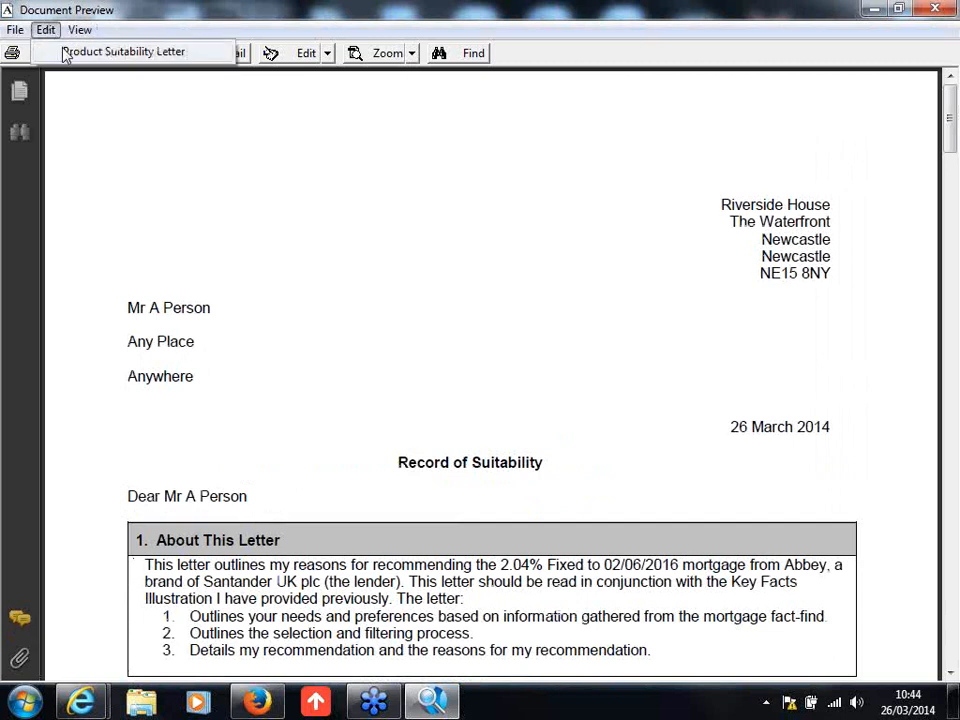
left_click(65, 53)
Step: Read through the previewed suitability letter from the opening section to the signature, return to its start and close the preview
left_click_drag(951, 119, 946, 158)
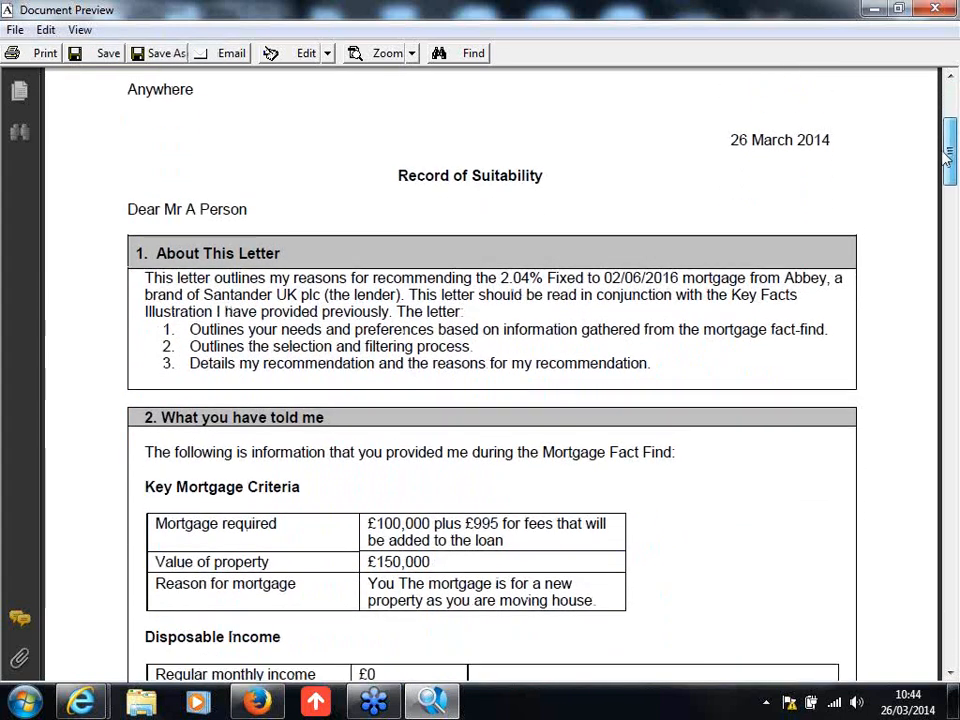
mouse_move(946, 158)
left_mouse_down()
mouse_move(955, 175)
mouse_move(951, 152)
mouse_move(912, 348)
mouse_move(934, 388)
mouse_move(949, 353)
mouse_move(947, 488)
left_mouse_up()
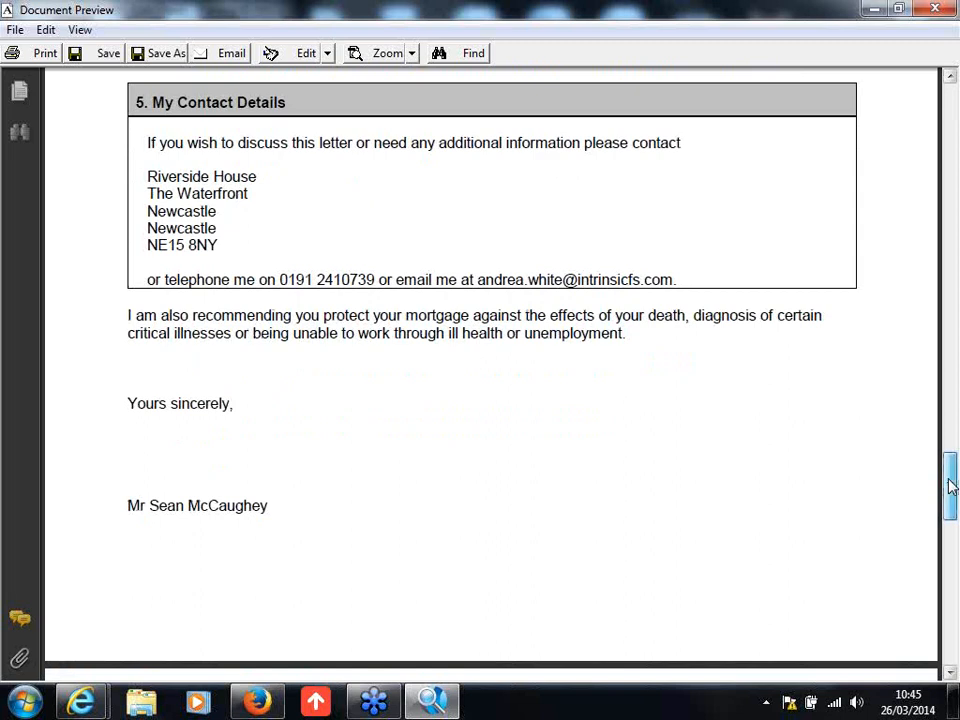
left_click_drag(951, 486, 948, 103)
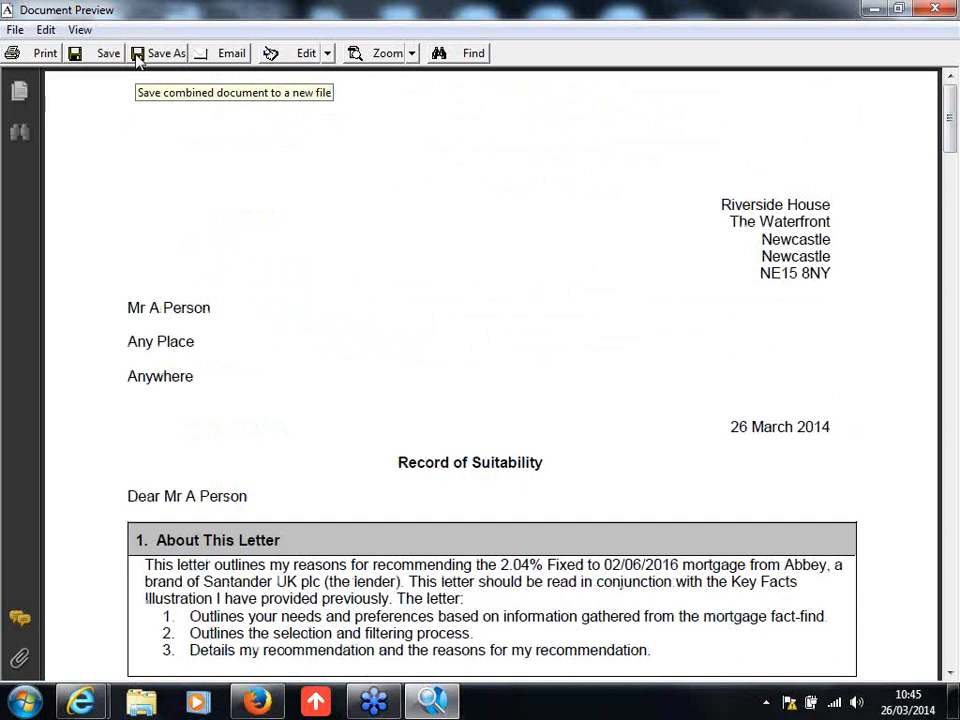
left_click(932, 9)
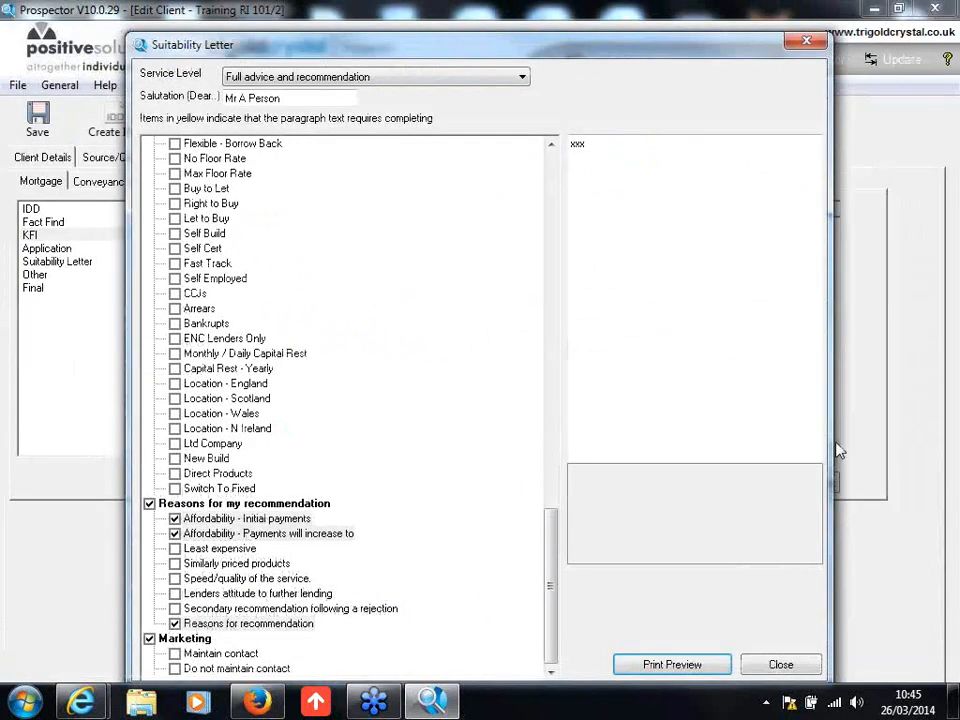
Step: Close the suitability letter, exit Prospector and import its illustration into the Intrinsic Mortgage point-of-sale system
left_click(780, 665)
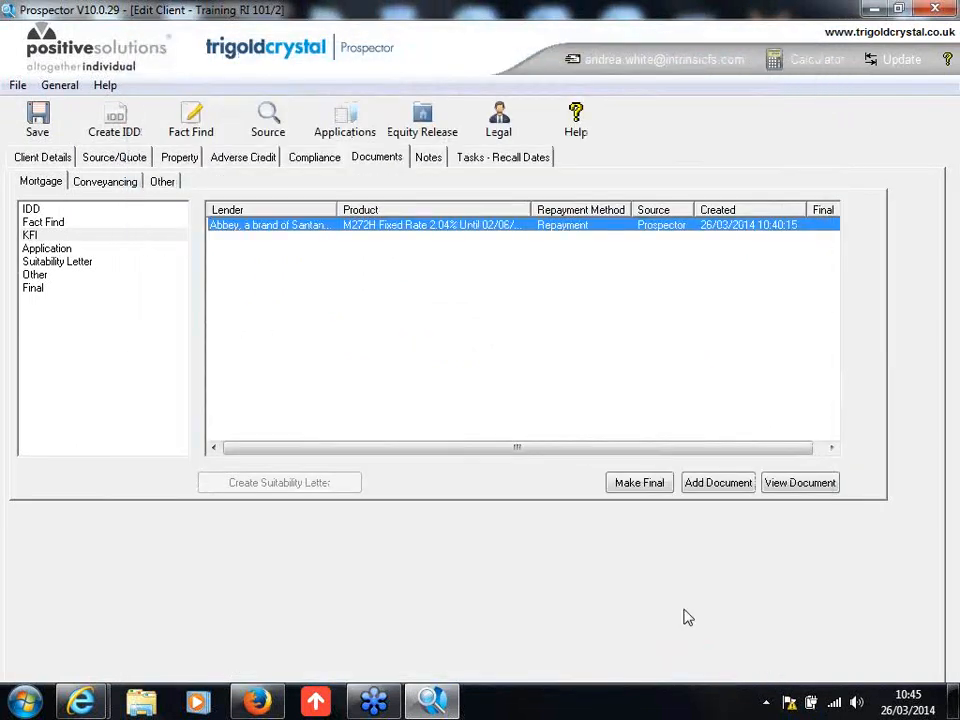
left_click(936, 9)
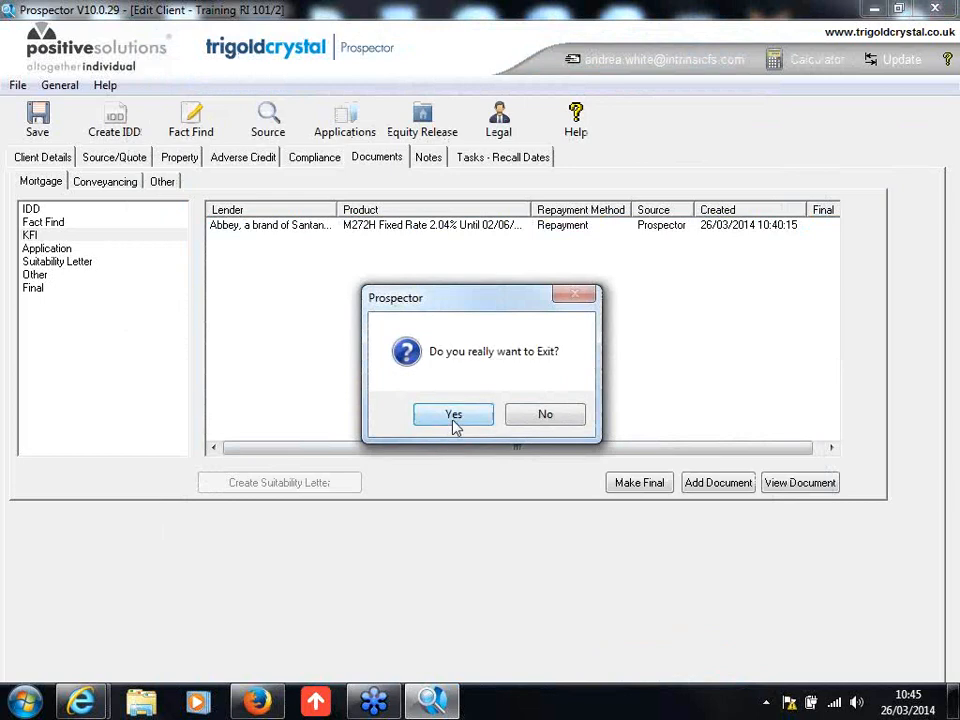
left_click(453, 418)
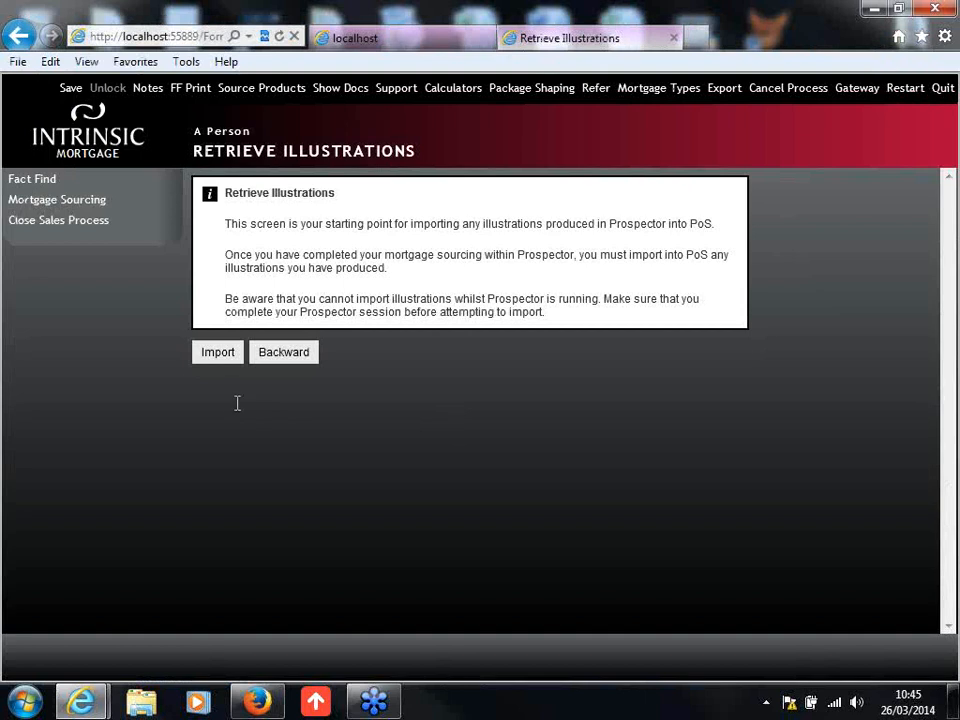
left_click(218, 353)
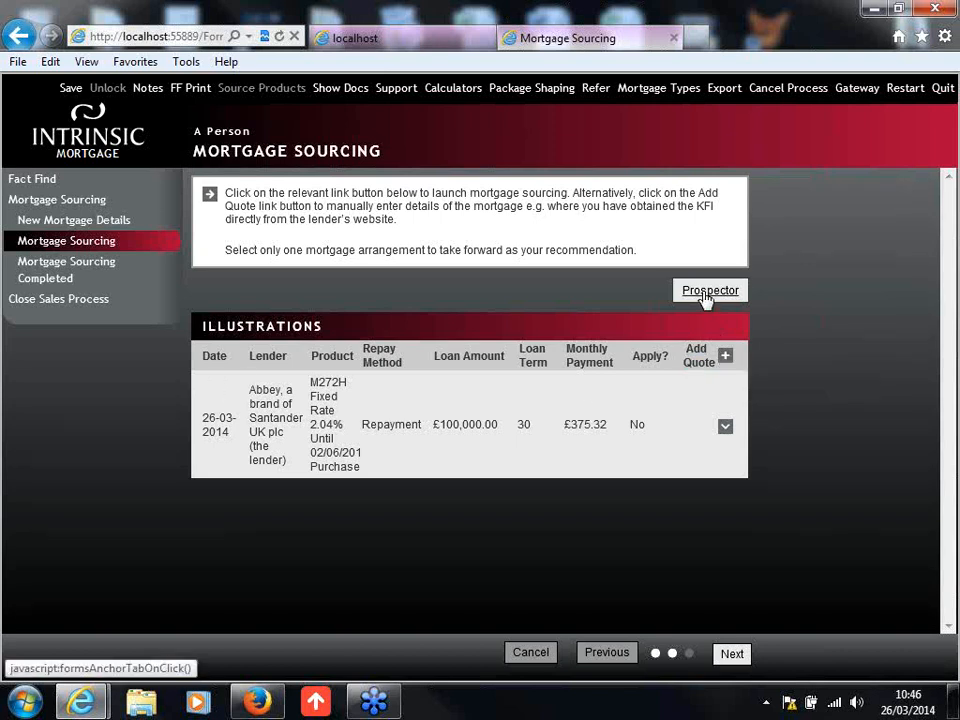
Step: Expand the imported Abbey illustration, review its details and answer Yes to applying for this mortgage
left_click(725, 428)
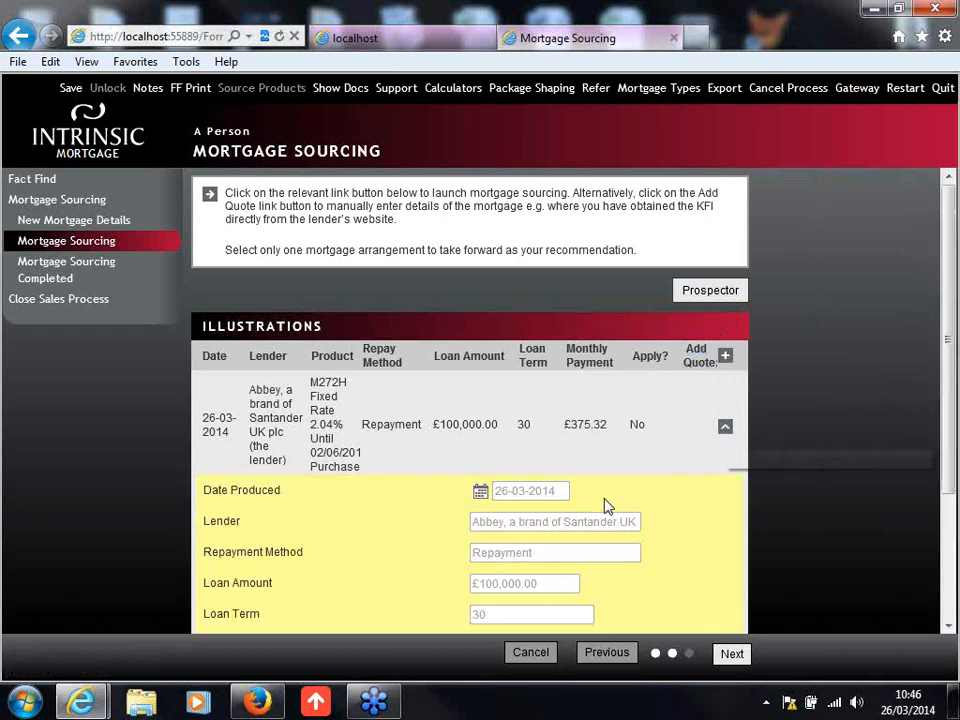
scroll(605, 505, "down", 3)
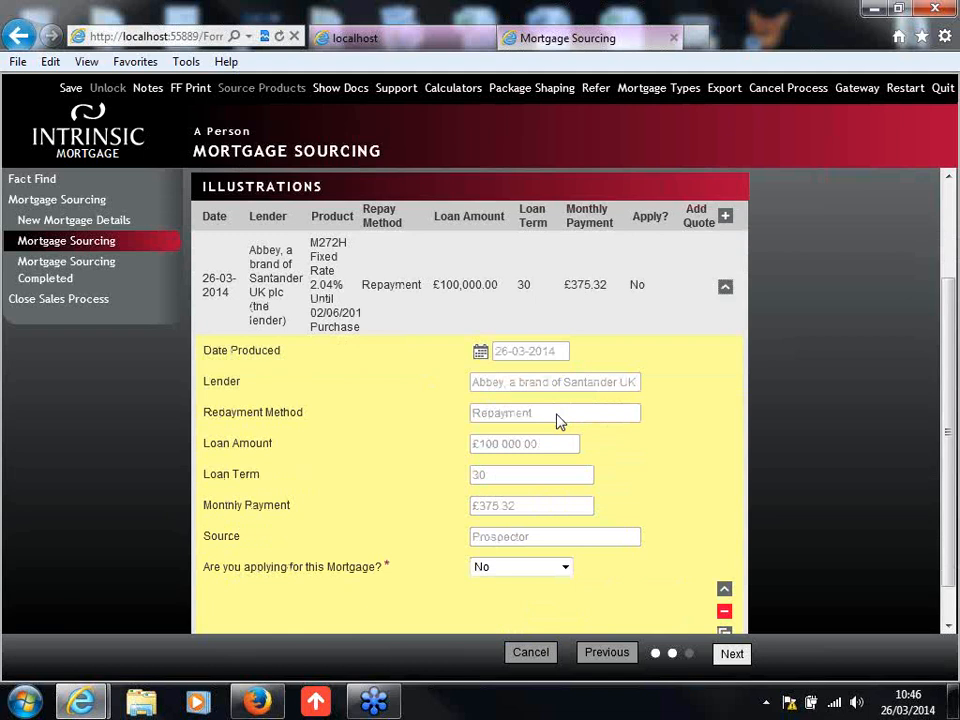
scroll(558, 421, "up", 3)
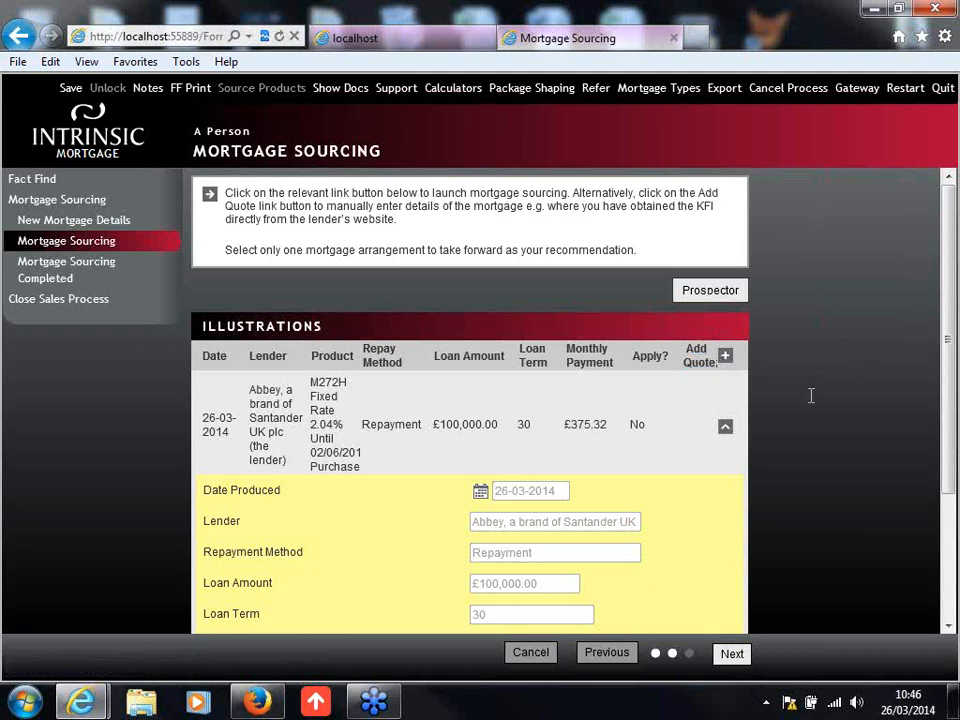
scroll(811, 395, "down", 1)
scroll(811, 395, "down", 1)
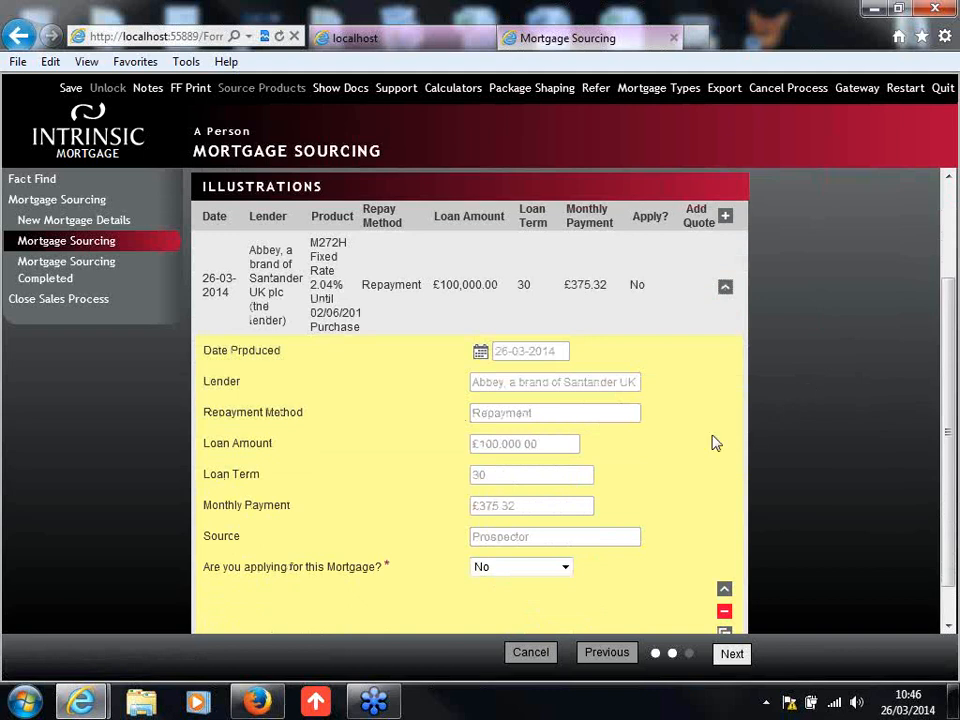
scroll(692, 445, "down", 1)
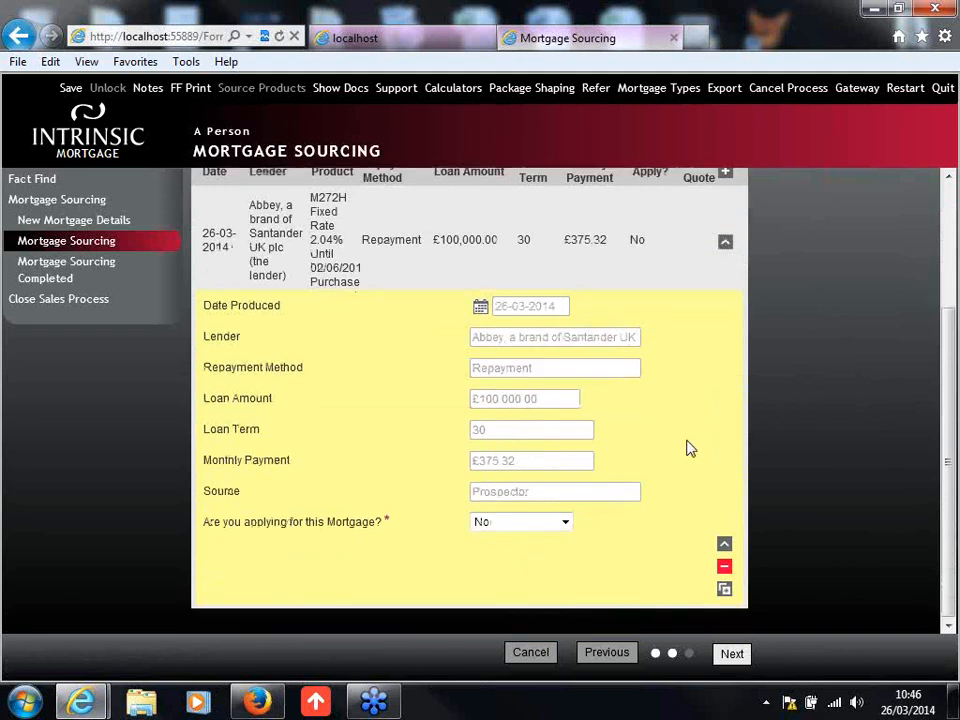
left_click(557, 525)
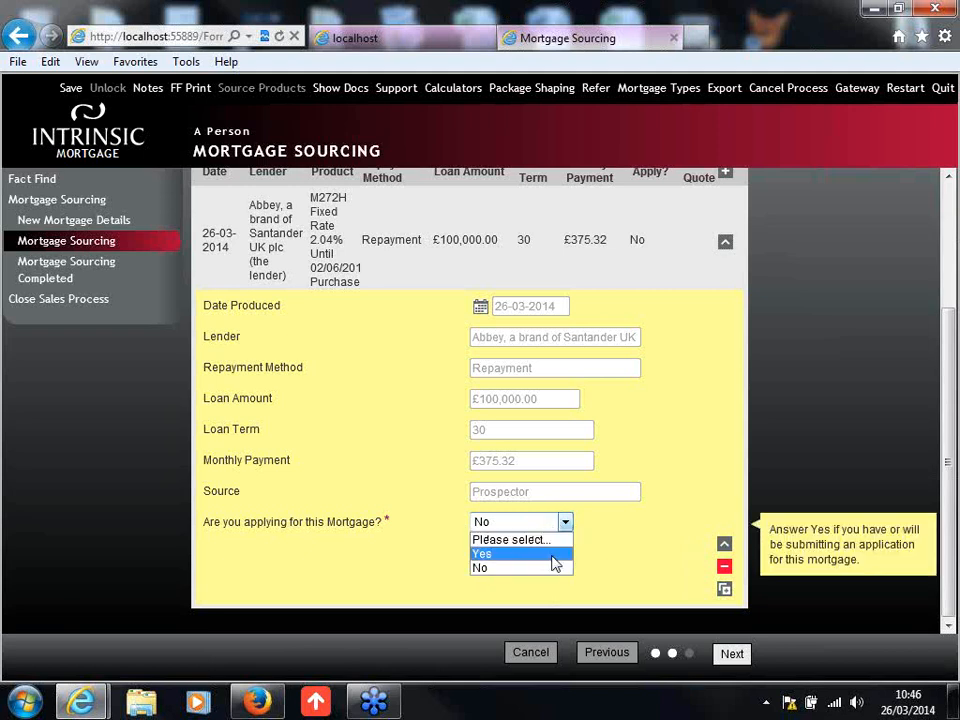
left_click(553, 555)
Step: Enter "As discussed..." as the recommendation reason and £200 as the procuration fee for the Abbey illustration, then collapse its row
left_click(553, 557)
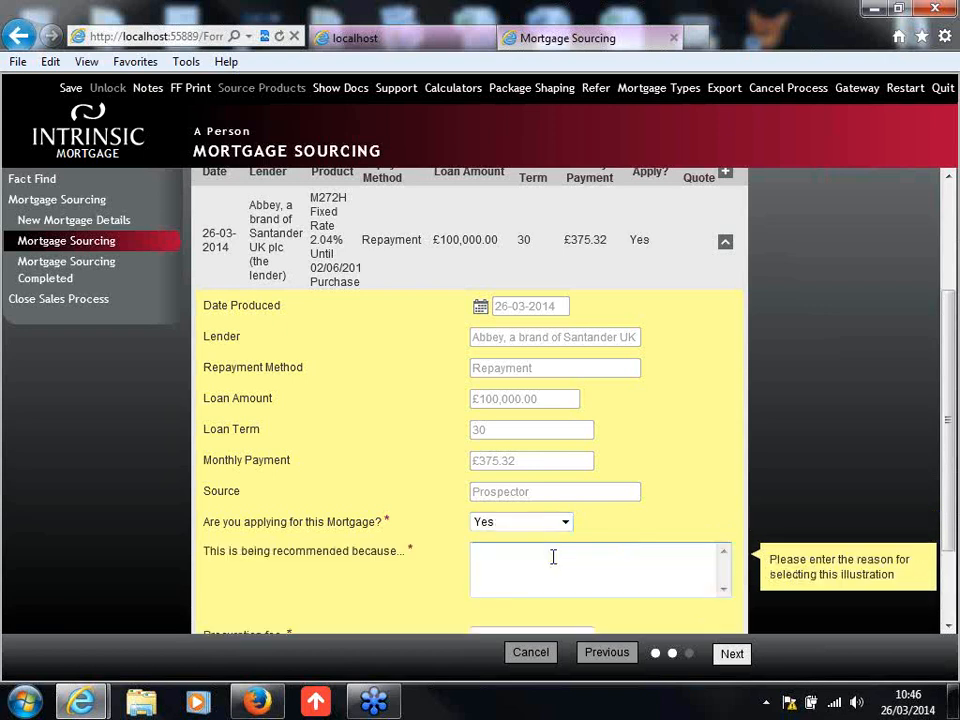
type("As discussd")
type("...")
scroll(553, 556, "down", 1)
left_click(553, 557)
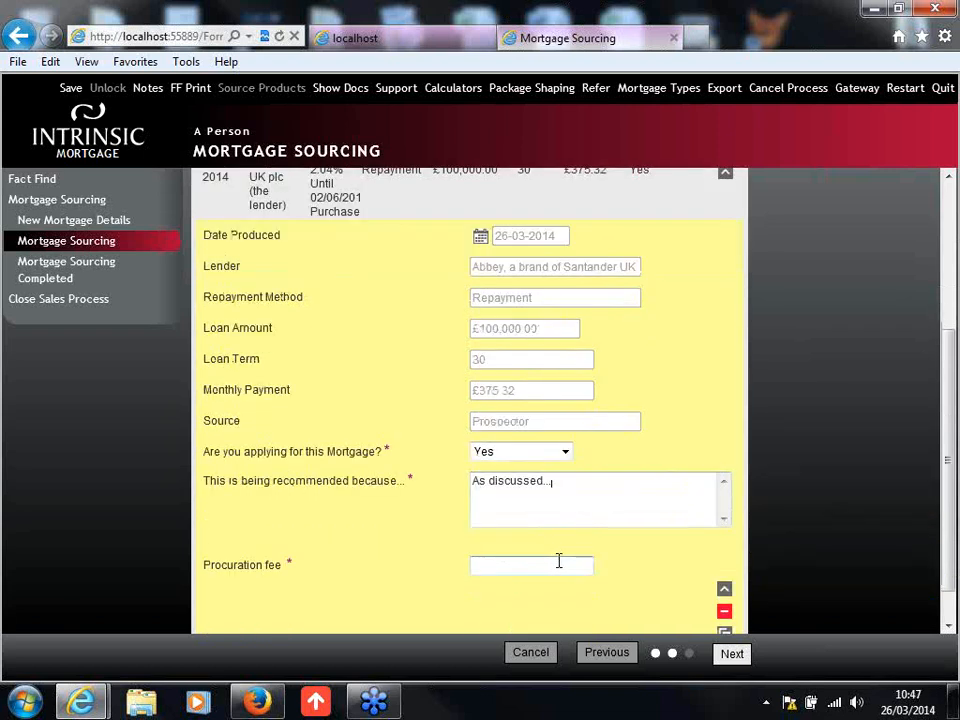
type("200")
left_click(632, 581)
left_click_drag(949, 510, 947, 546)
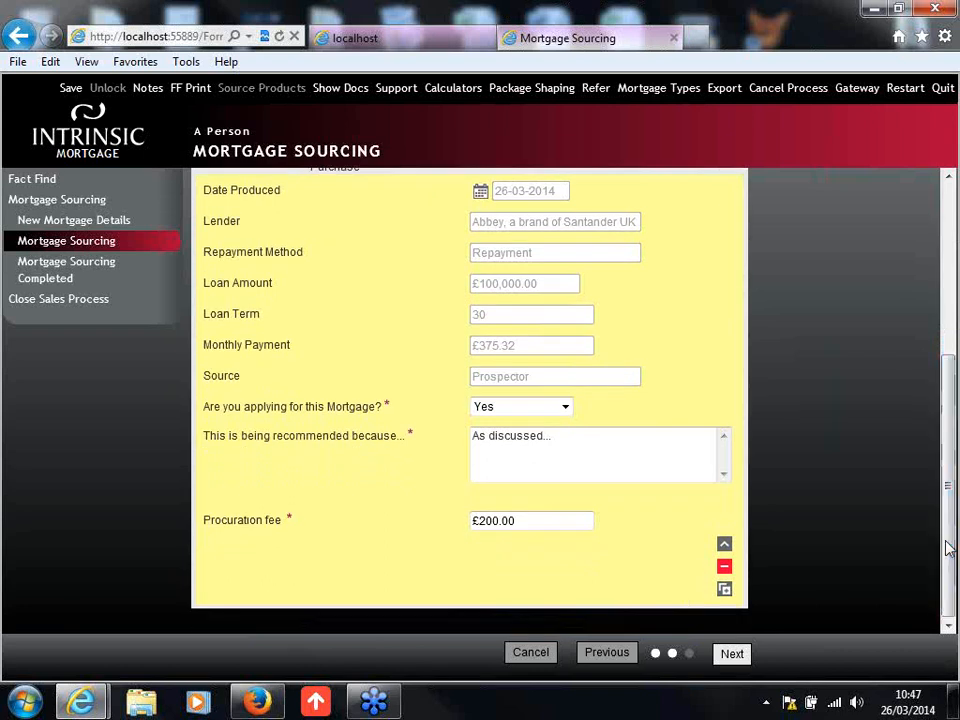
left_click(724, 547)
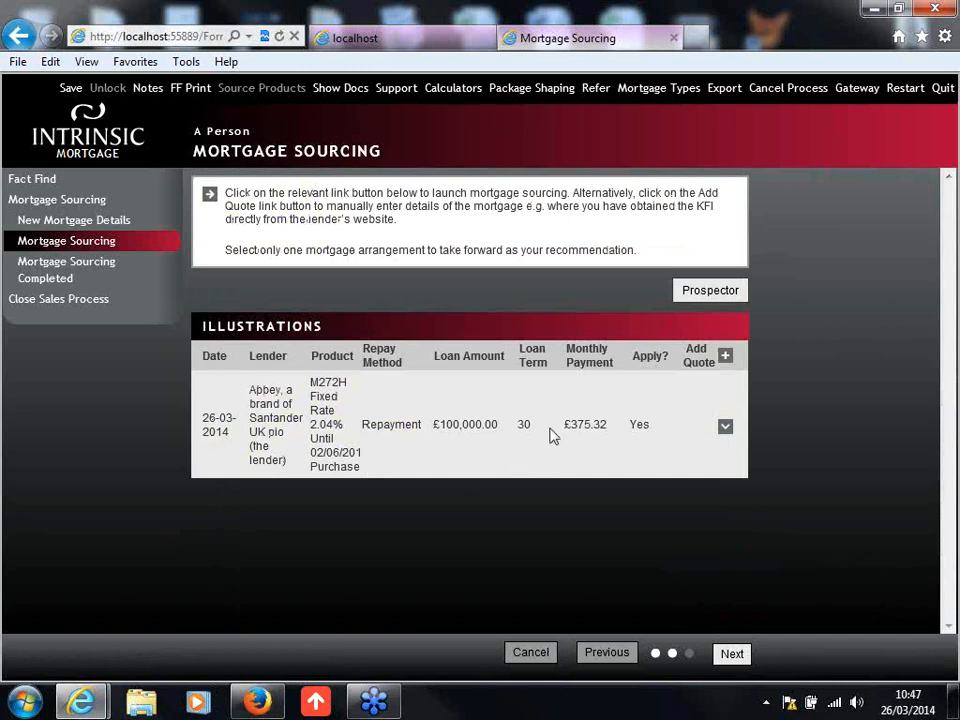
Step: Complete mortgage sourcing, skip Package Shaping for the Mortgage Summary, and continue past Adjusted Commitments without adding any commitments
left_click(734, 655)
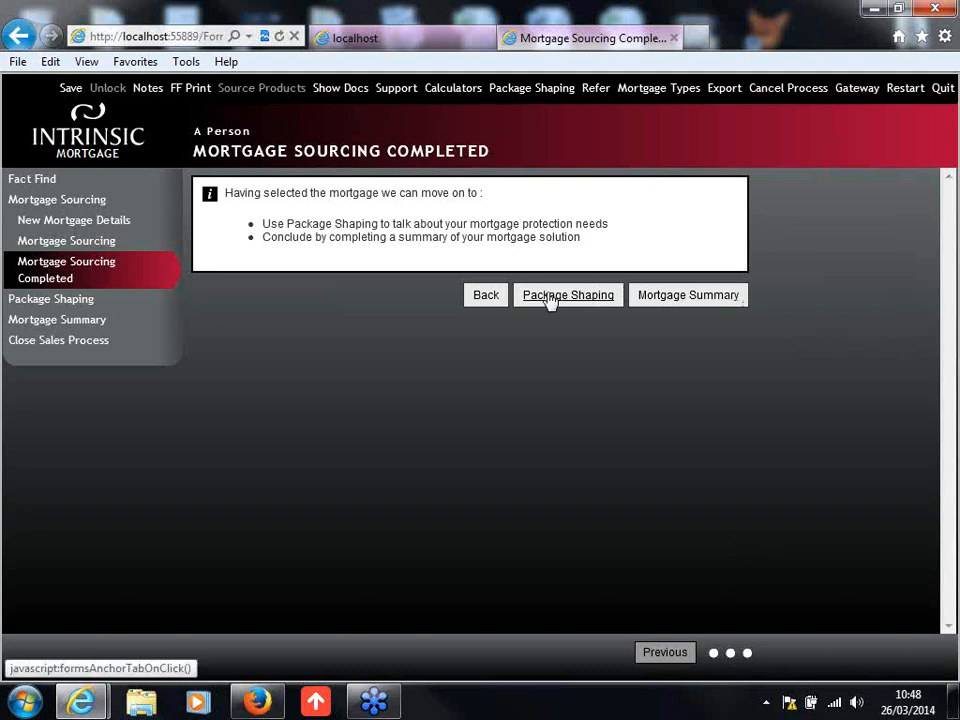
left_click(703, 296)
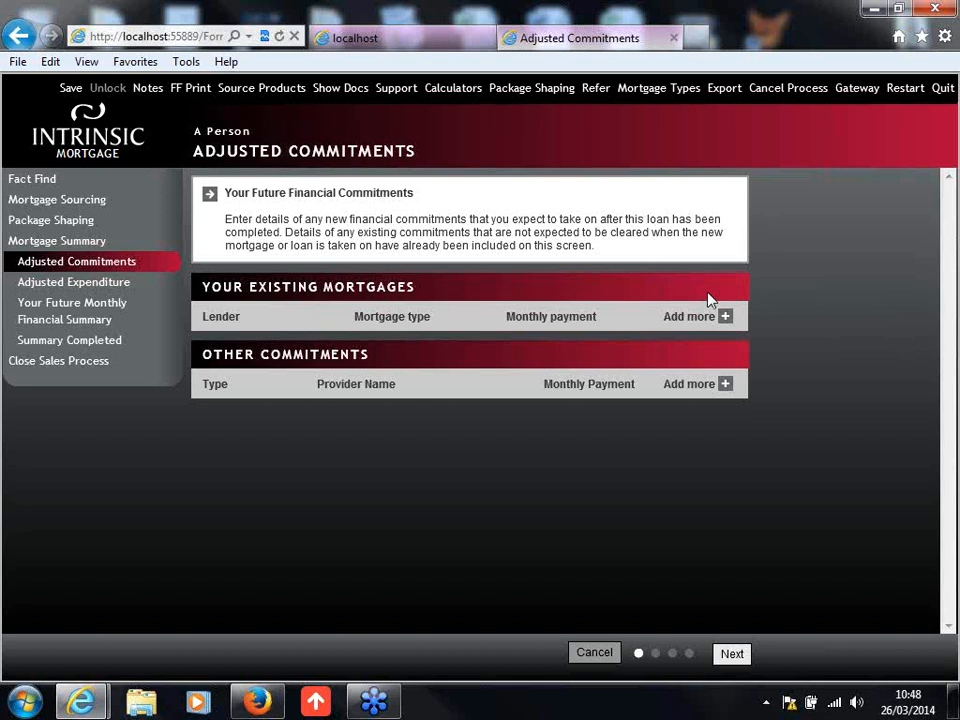
left_click(732, 655)
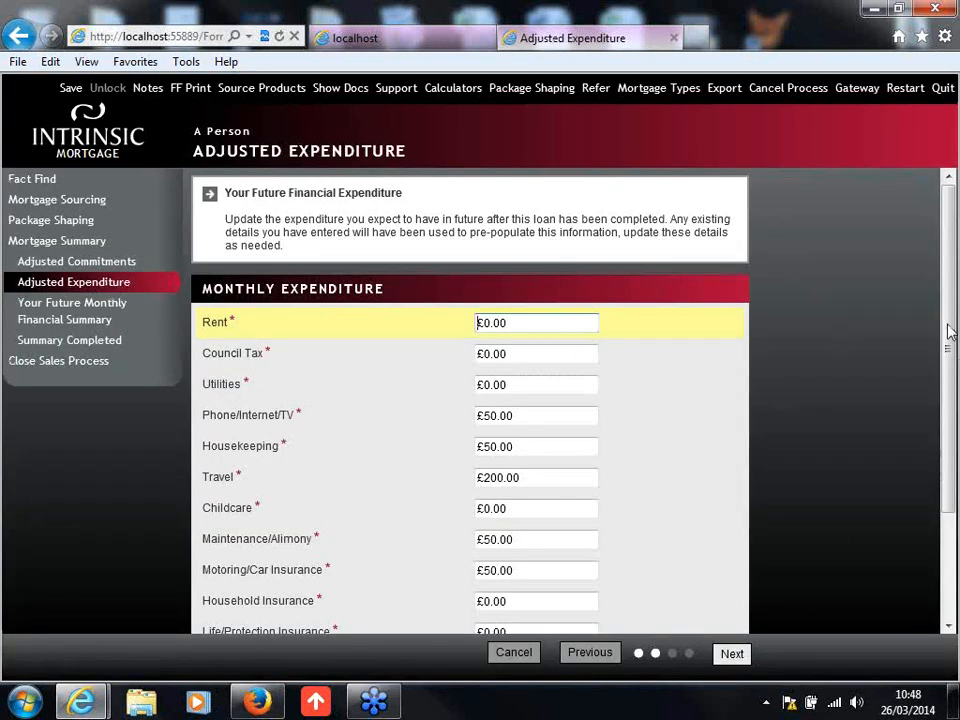
Step: Set the expected monthly expenditure to £150 for Council Tax, £100 for Utilities and £20 for Household Insurance
left_click_drag(948, 325, 948, 388)
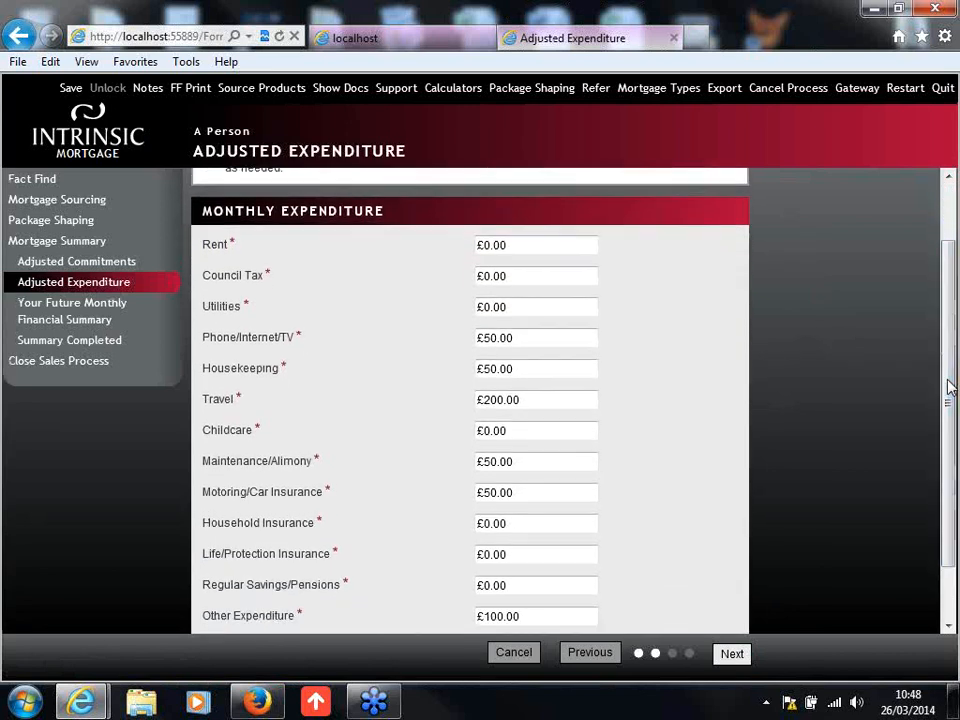
left_click(563, 244)
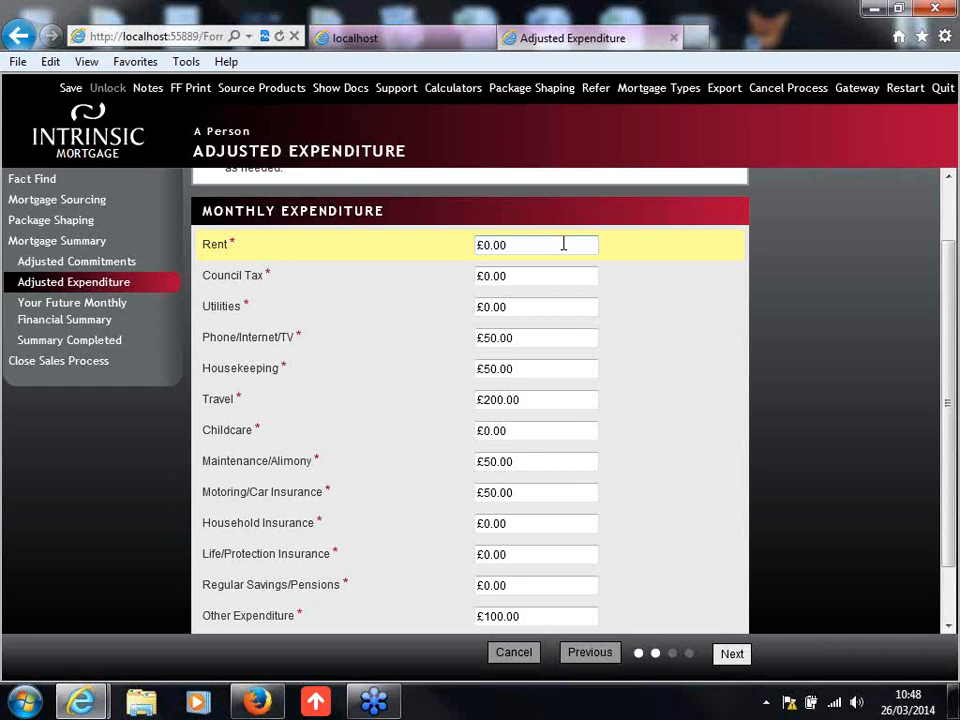
left_click(521, 272)
type("150")
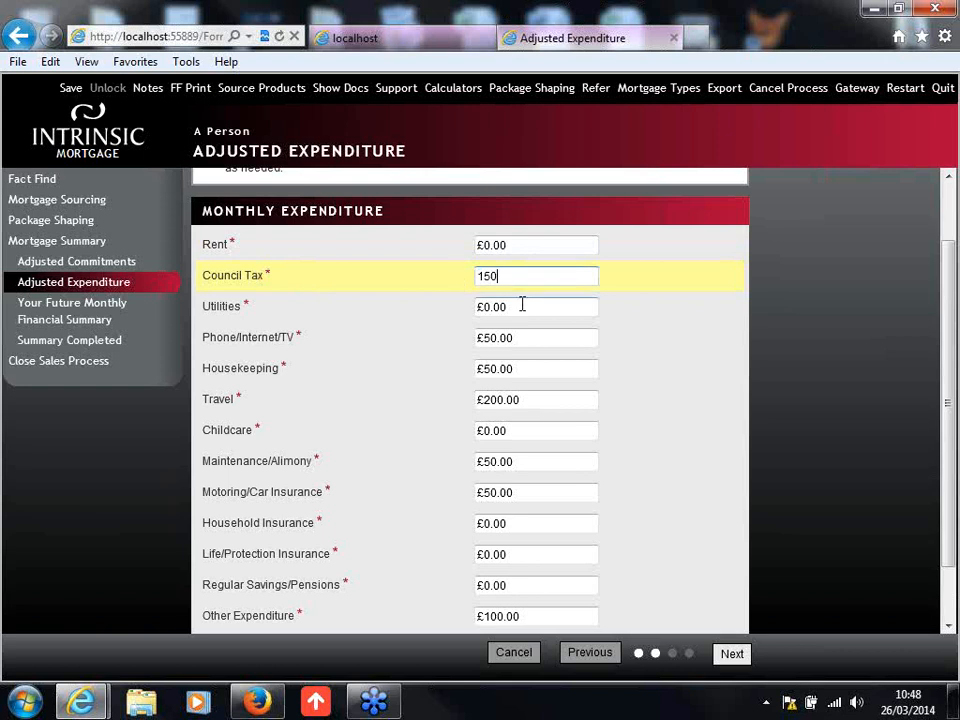
left_click(521, 305)
type("100")
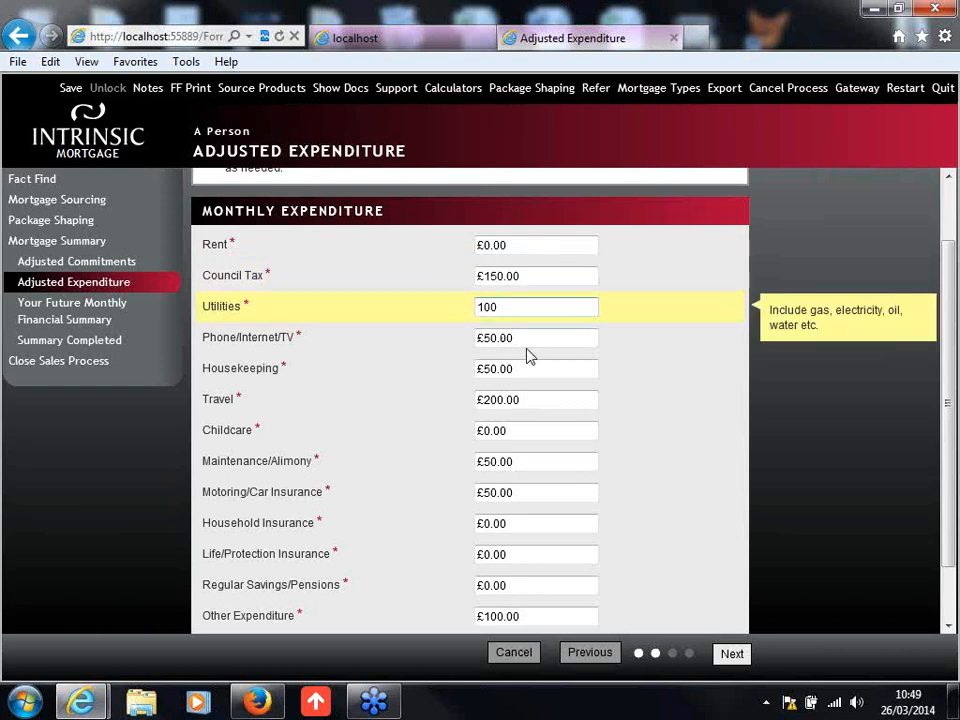
left_click(706, 422)
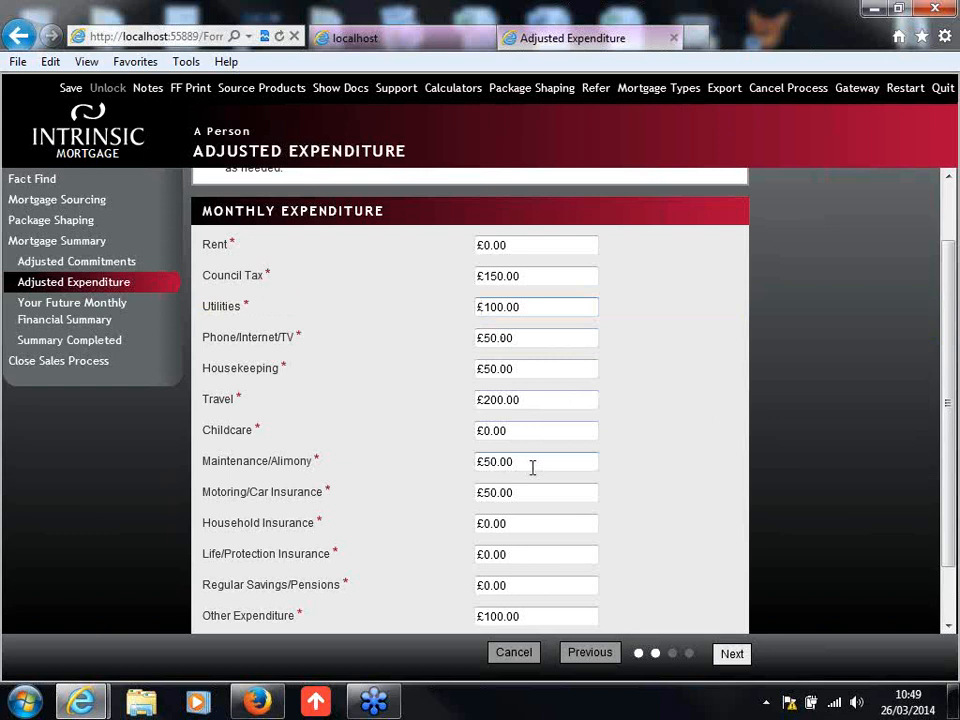
scroll(557, 493, "down", 1)
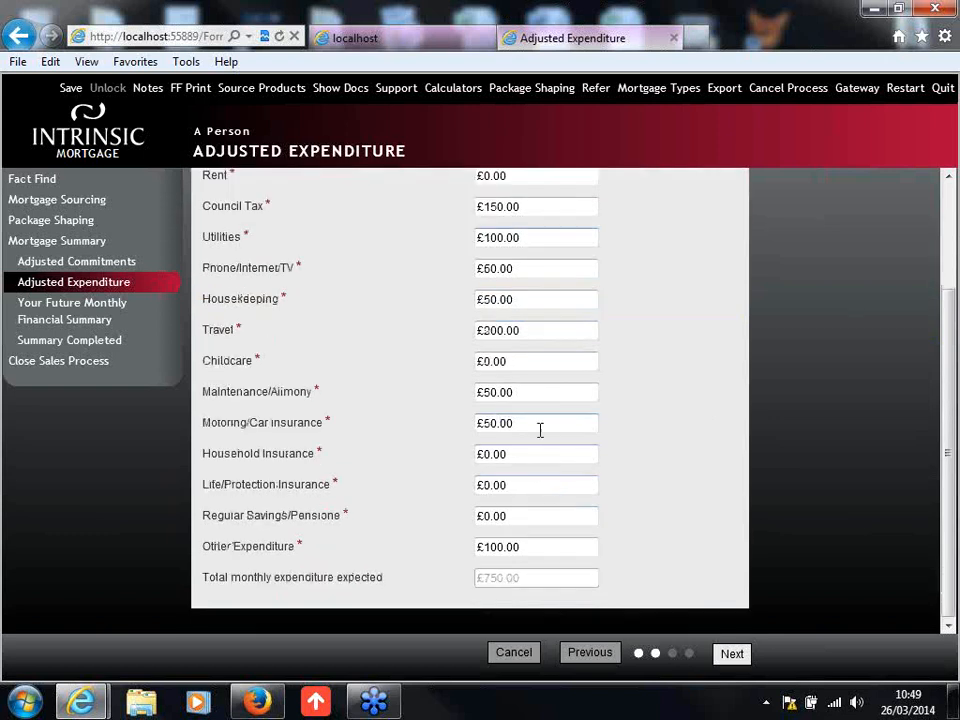
left_click(505, 456)
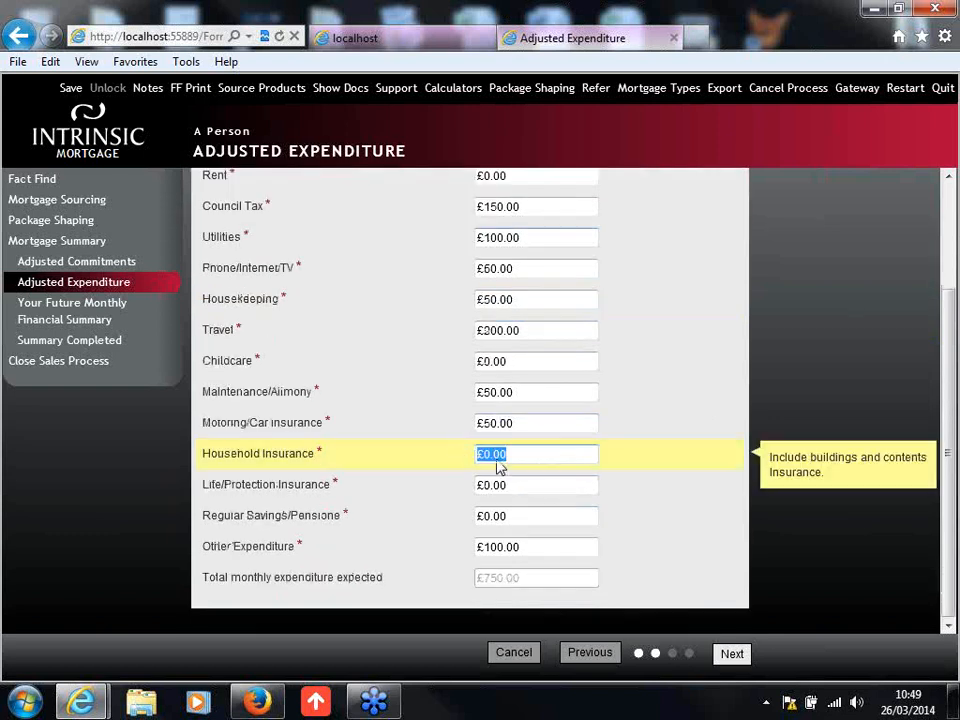
type("20")
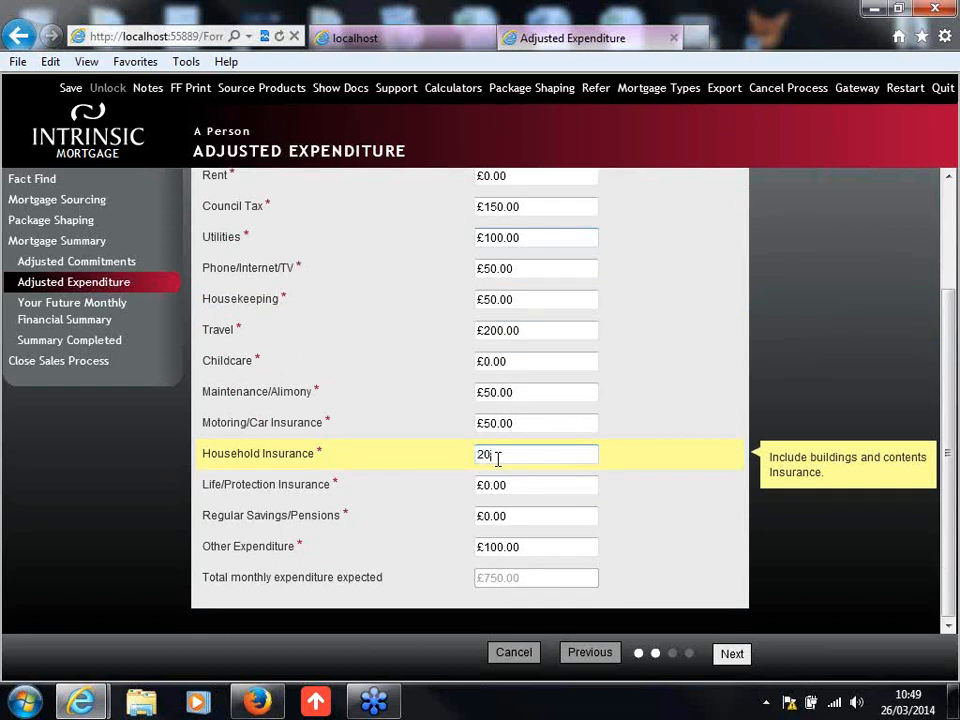
Step: Submit the adjusted expenditure, continue past the future monthly financial summary without adding notes, and dismiss the Windows color scheme prompt
left_click(701, 501)
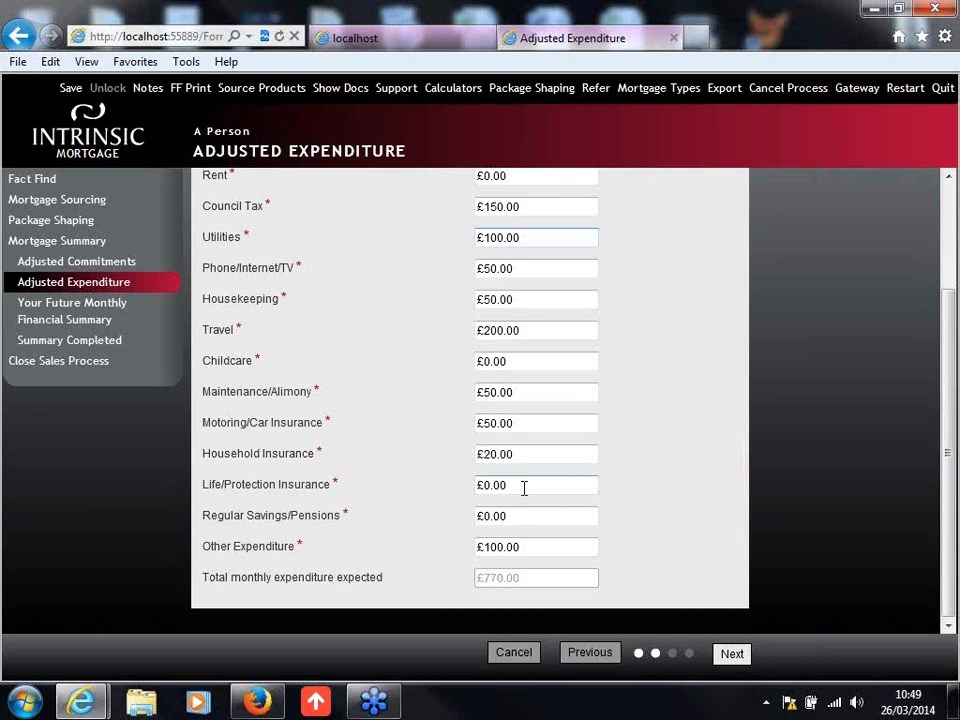
left_click(731, 655)
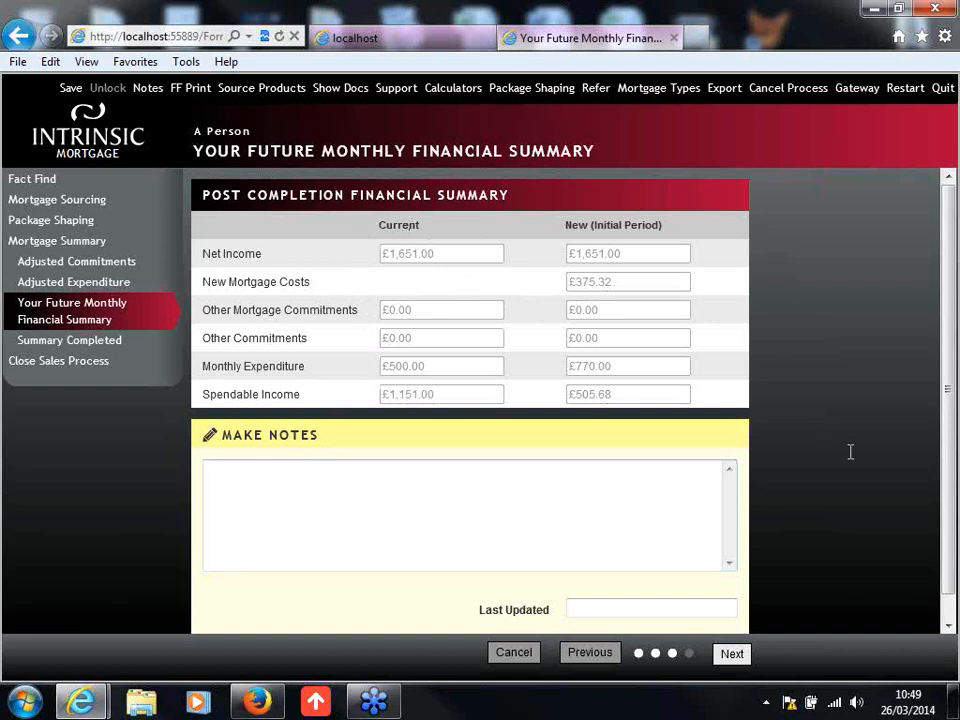
scroll(850, 452, "down", 1)
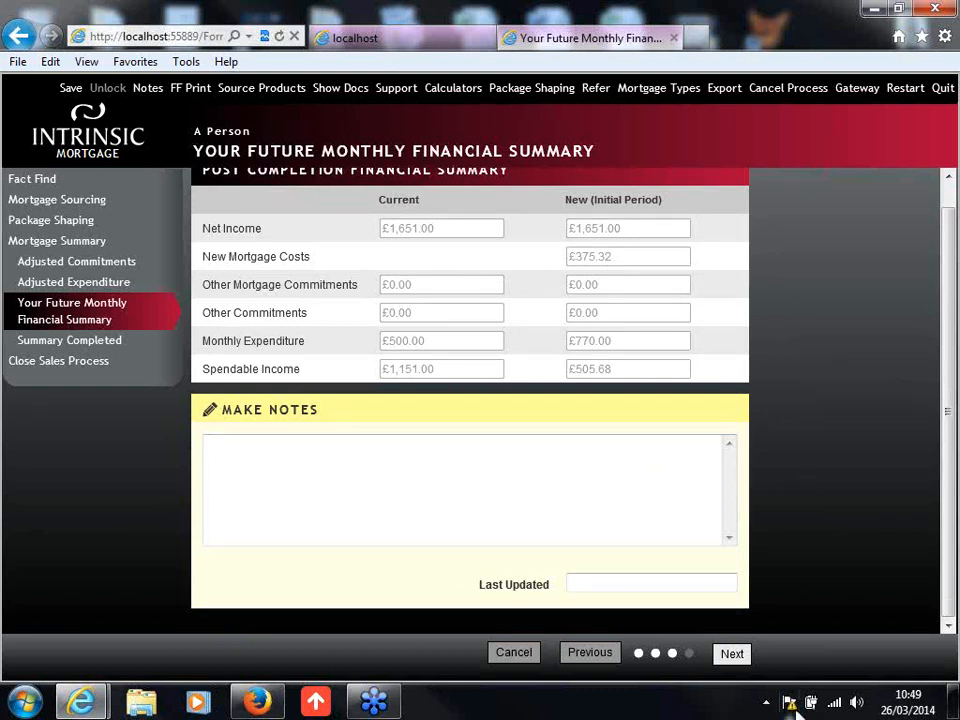
left_click(732, 655)
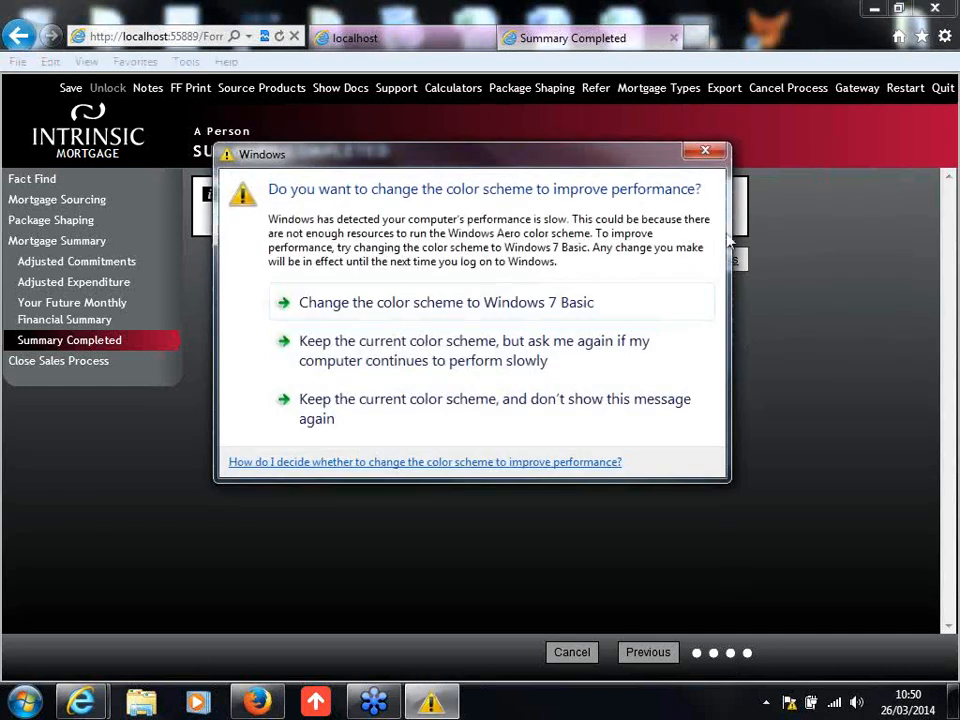
left_click(706, 155)
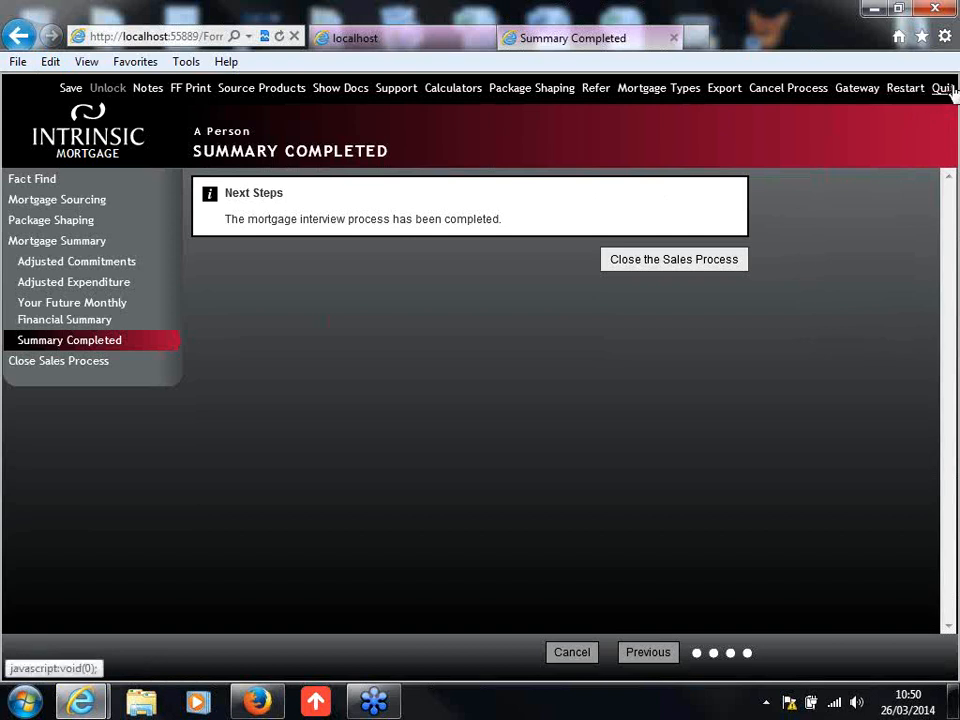
Step: Proceed to closing the sales process and choose to create the contract without setting the process to Completed
left_click(645, 262)
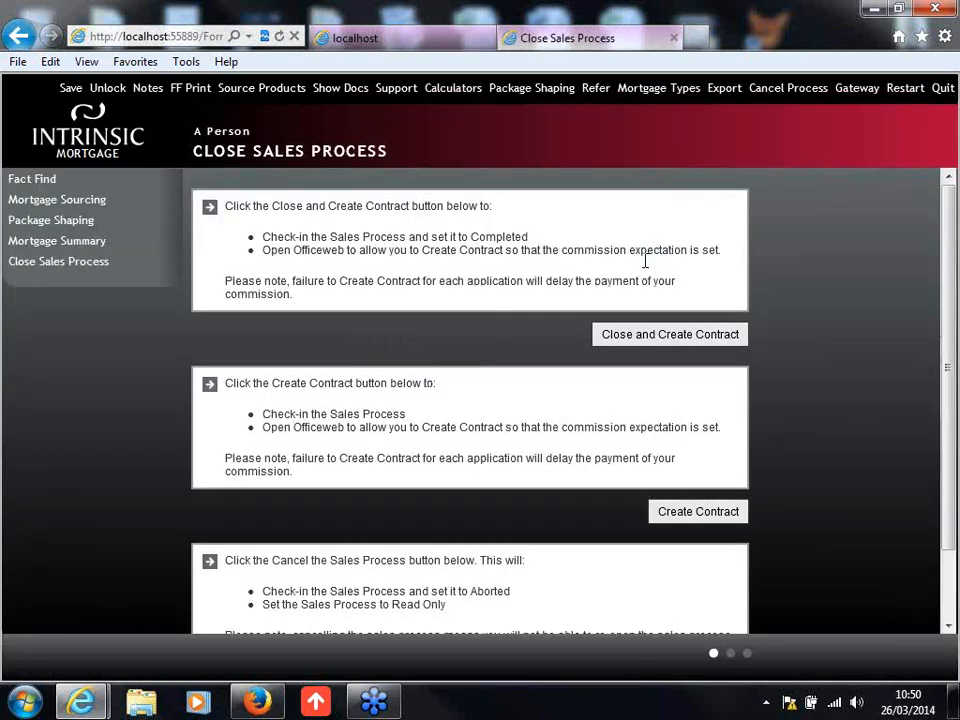
left_click_drag(950, 294, 945, 358)
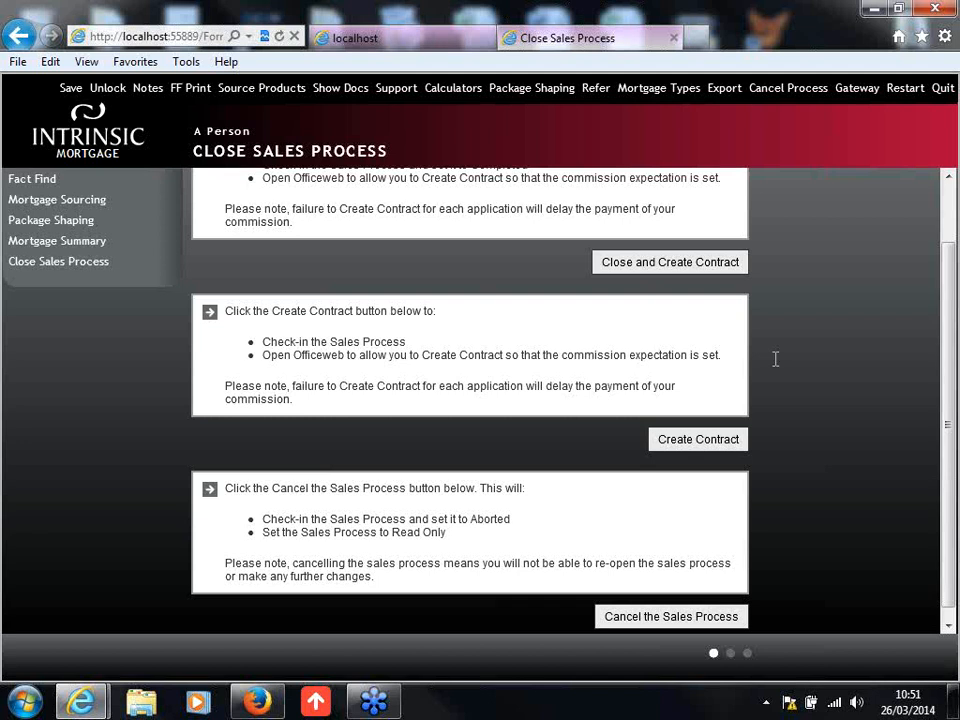
left_click(716, 452)
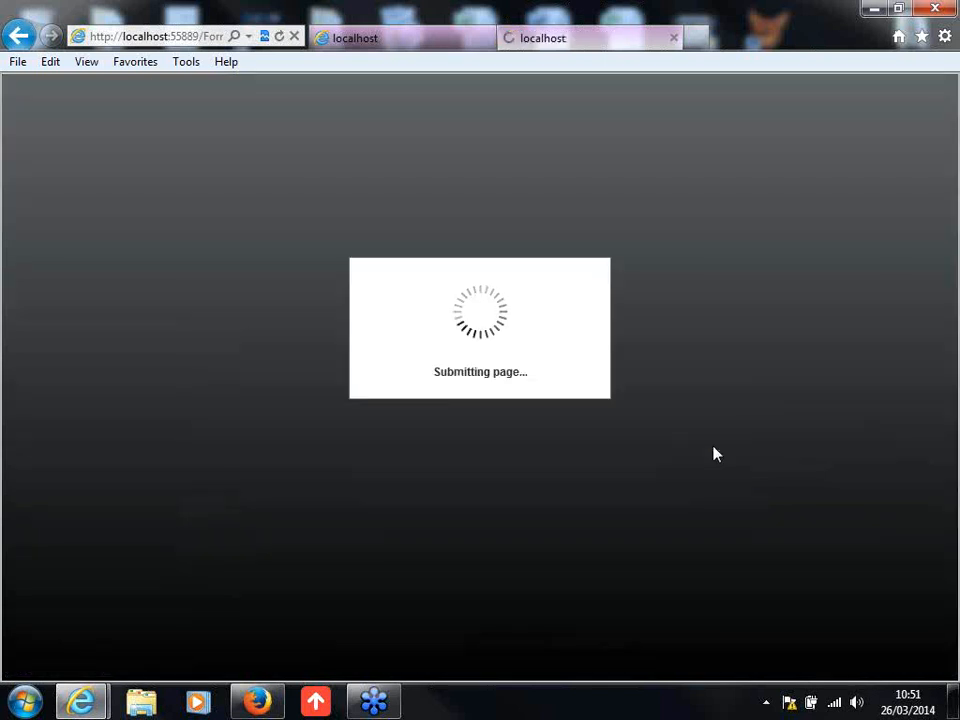
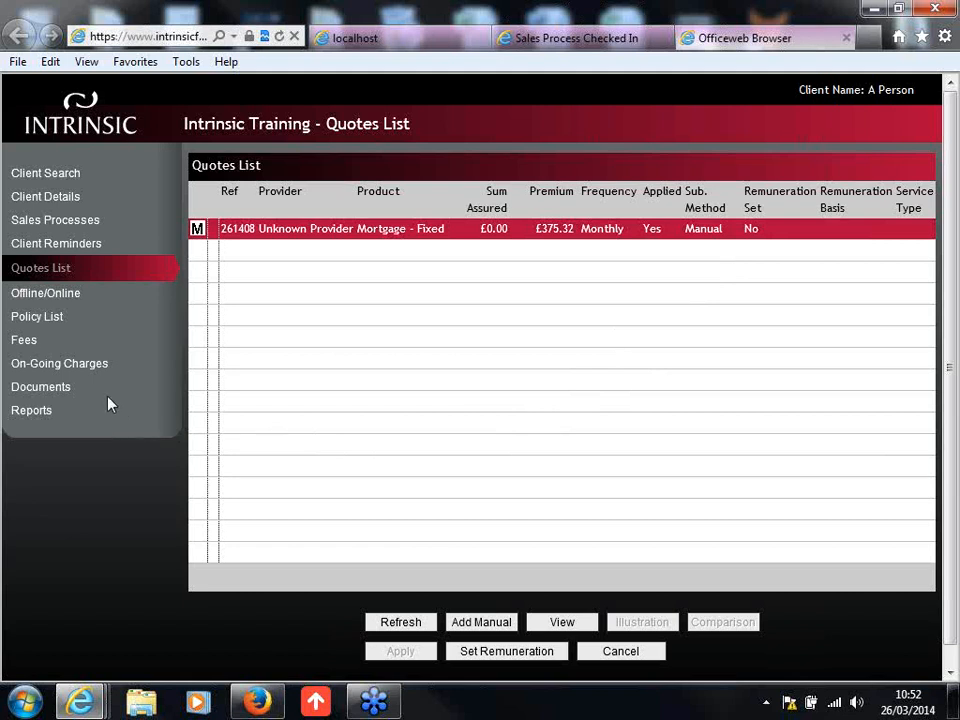
Step: Open the client's documents and view the files stored in the Sales Process 26-03-2014 folder
left_click(57, 397)
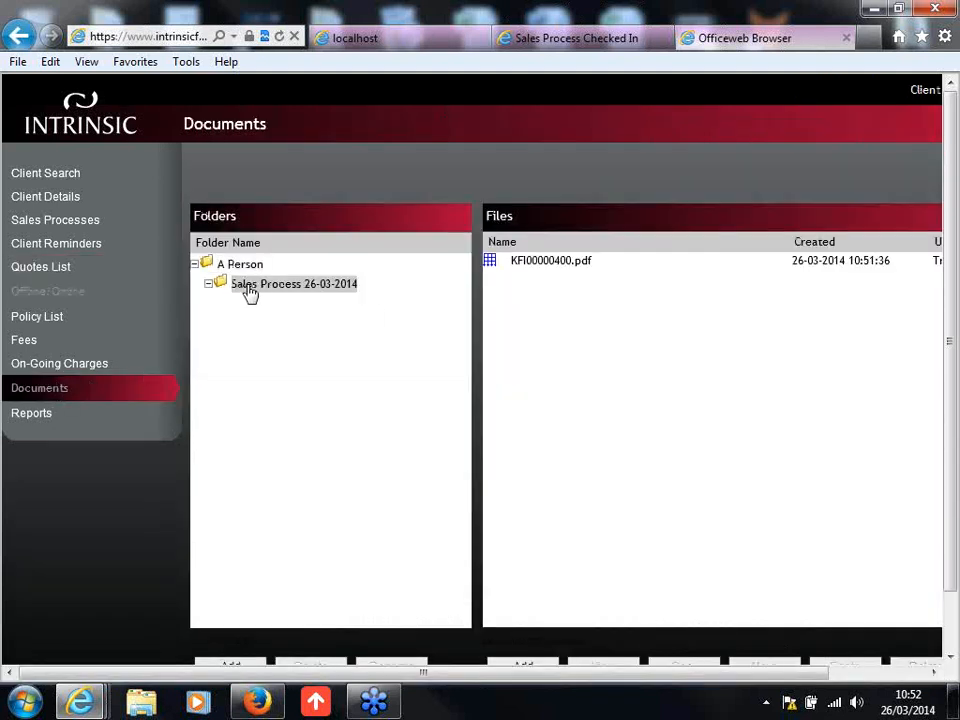
left_click(712, 152)
left_click_drag(489, 677, 591, 671)
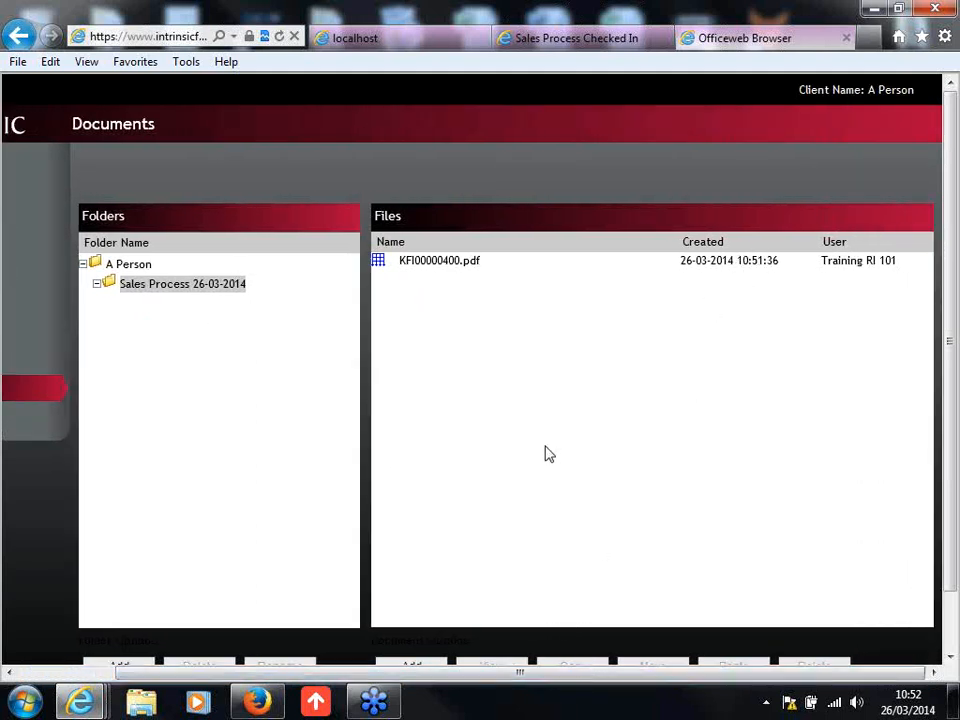
scroll(548, 454, "down", 1)
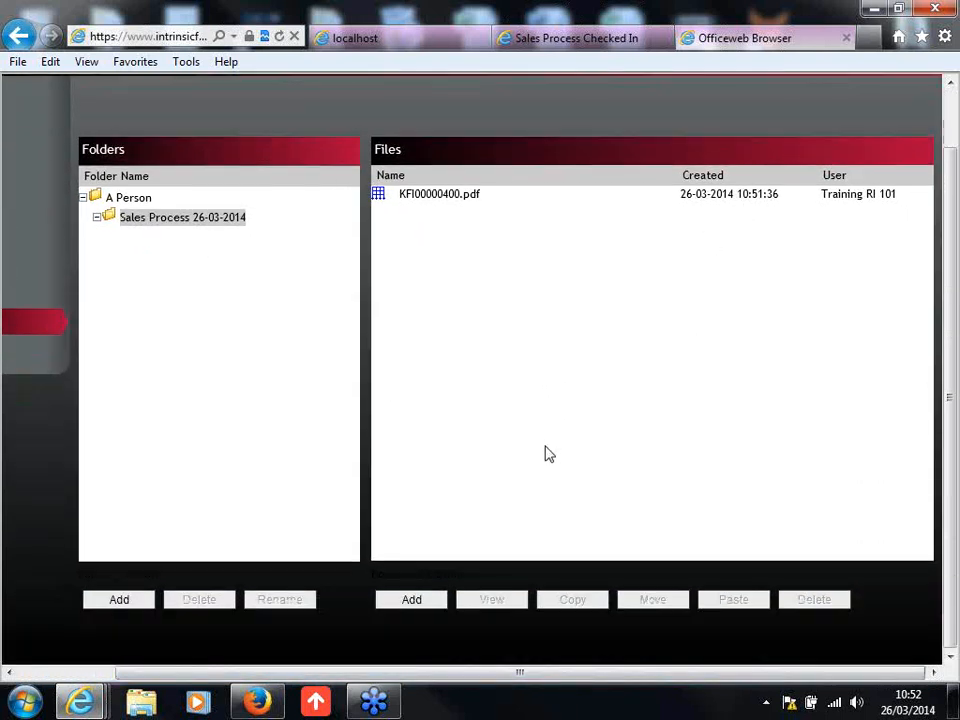
left_click(412, 600)
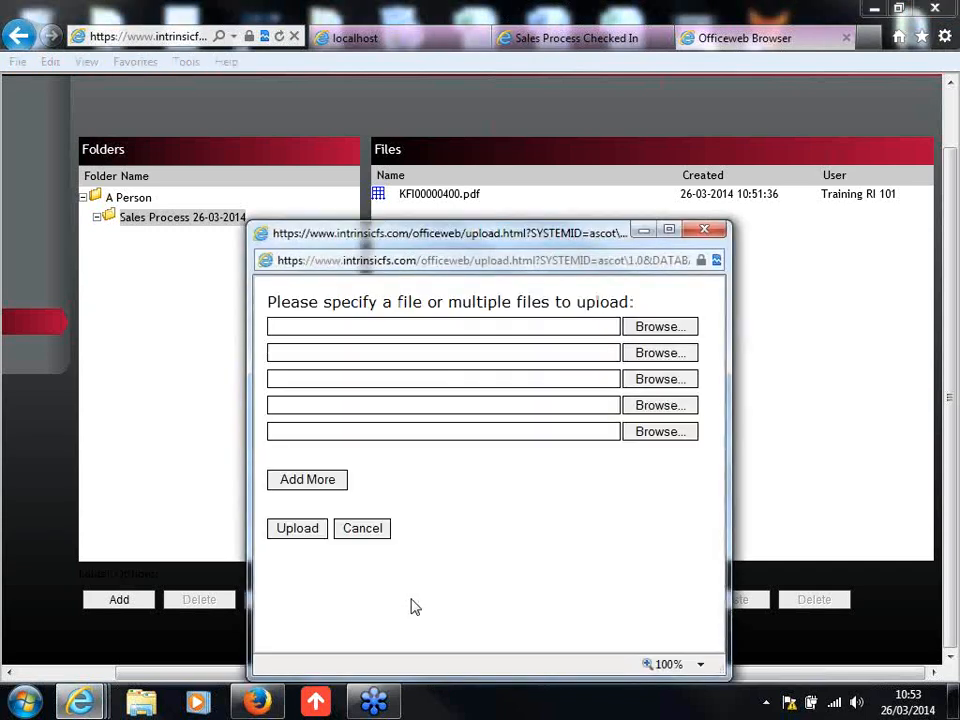
left_click(660, 328)
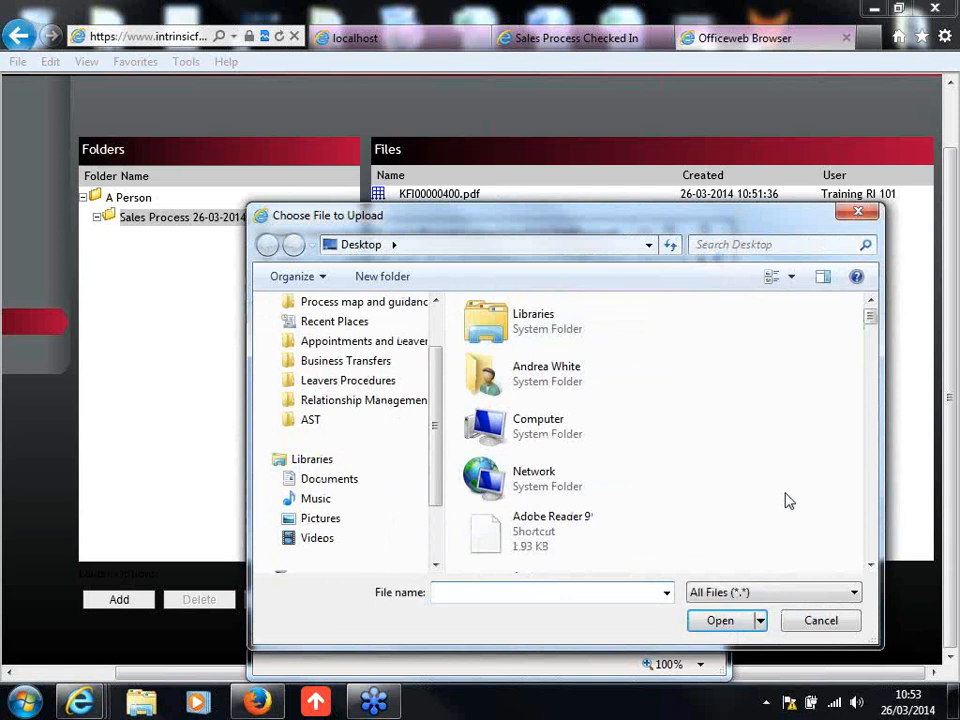
left_click(826, 624)
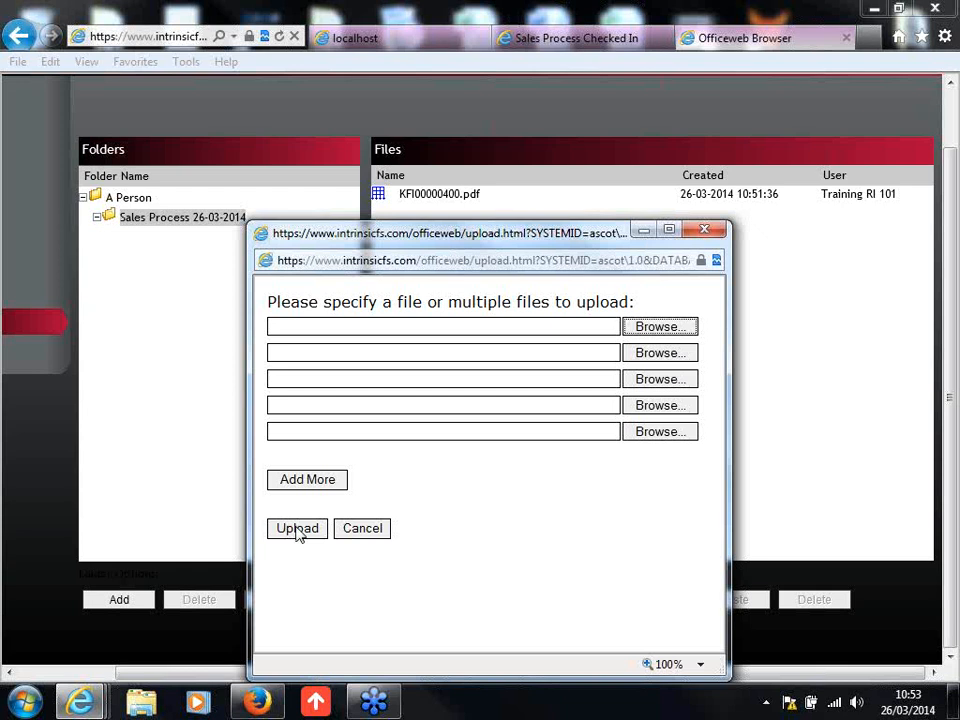
left_click(364, 536)
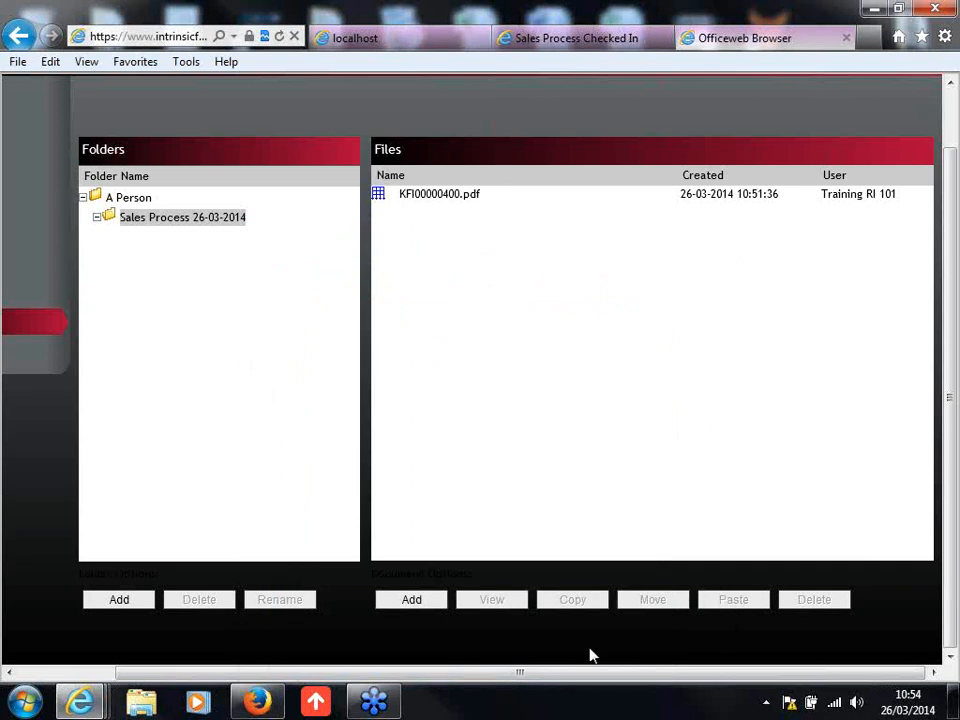
Step: In the client's admin details, set how the ID verification is stored to Electronic ID Process and save the client record
left_click_drag(611, 673, 456, 651)
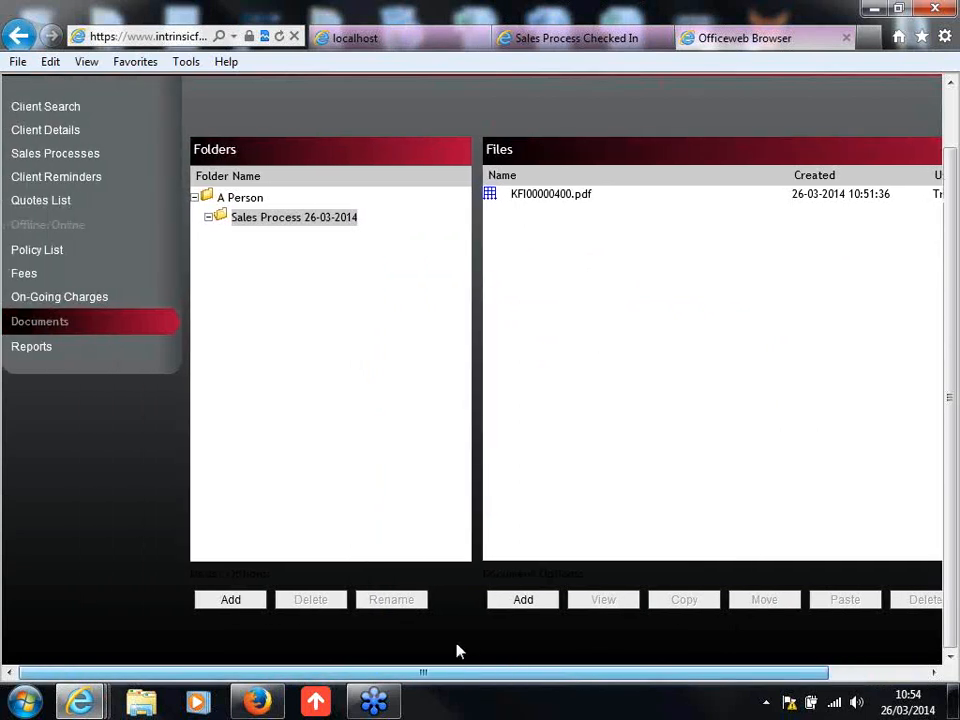
scroll(126, 525, "up", 2)
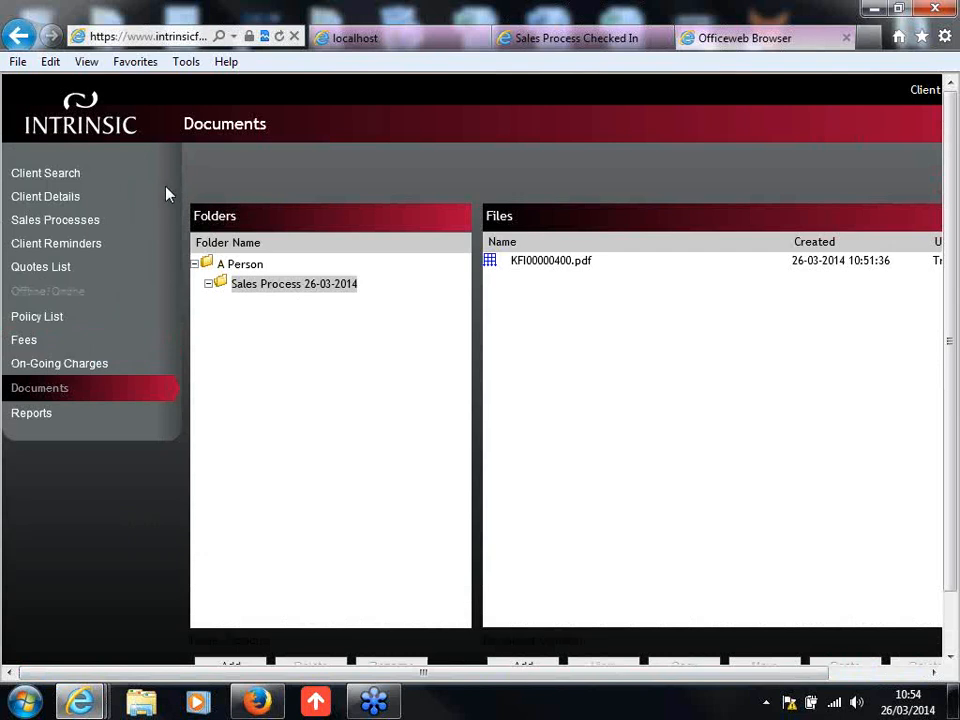
left_click(45, 205)
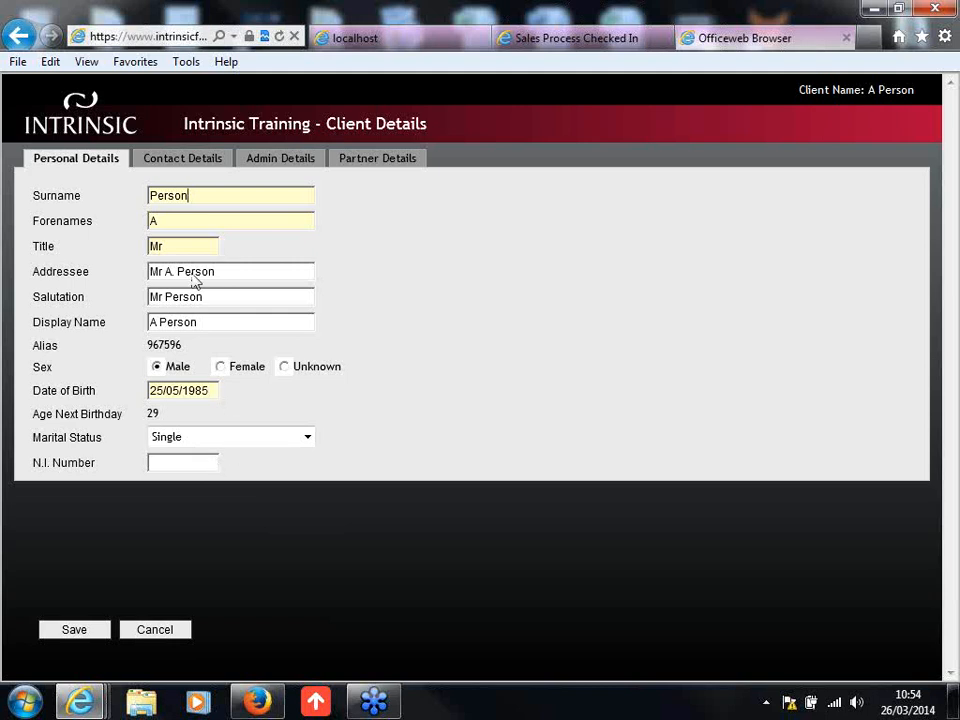
left_click(199, 163)
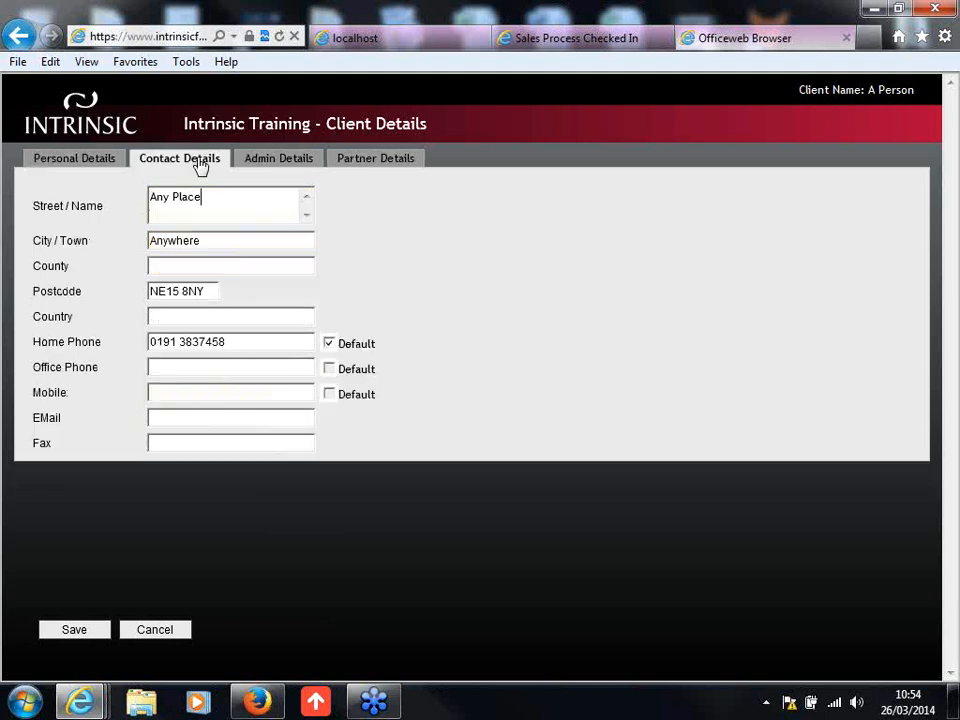
left_click(287, 163)
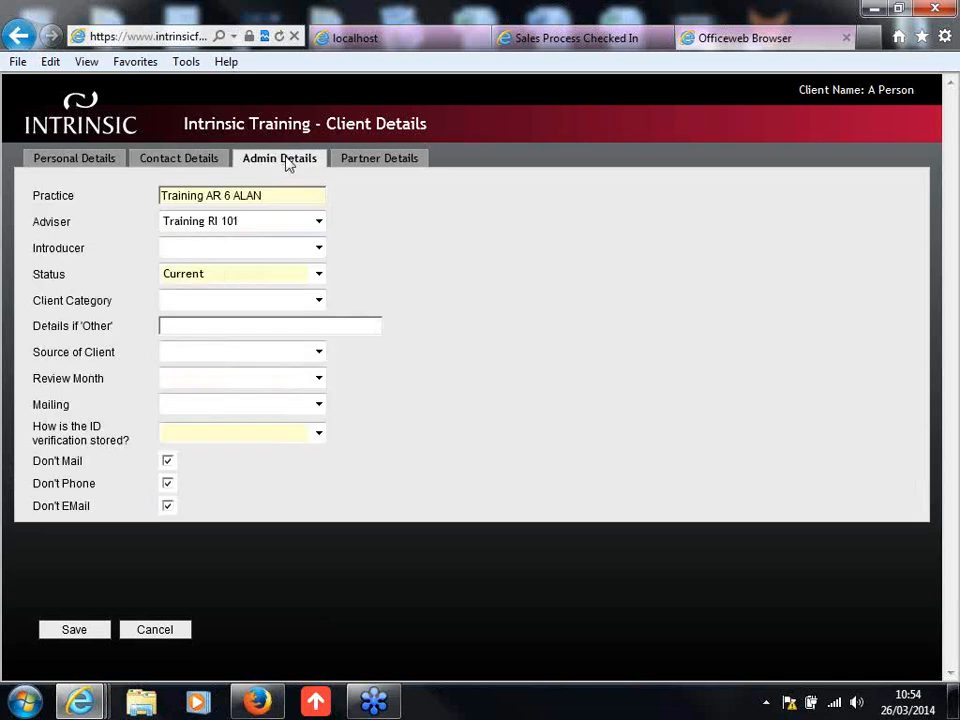
left_click(270, 279)
left_click(272, 279)
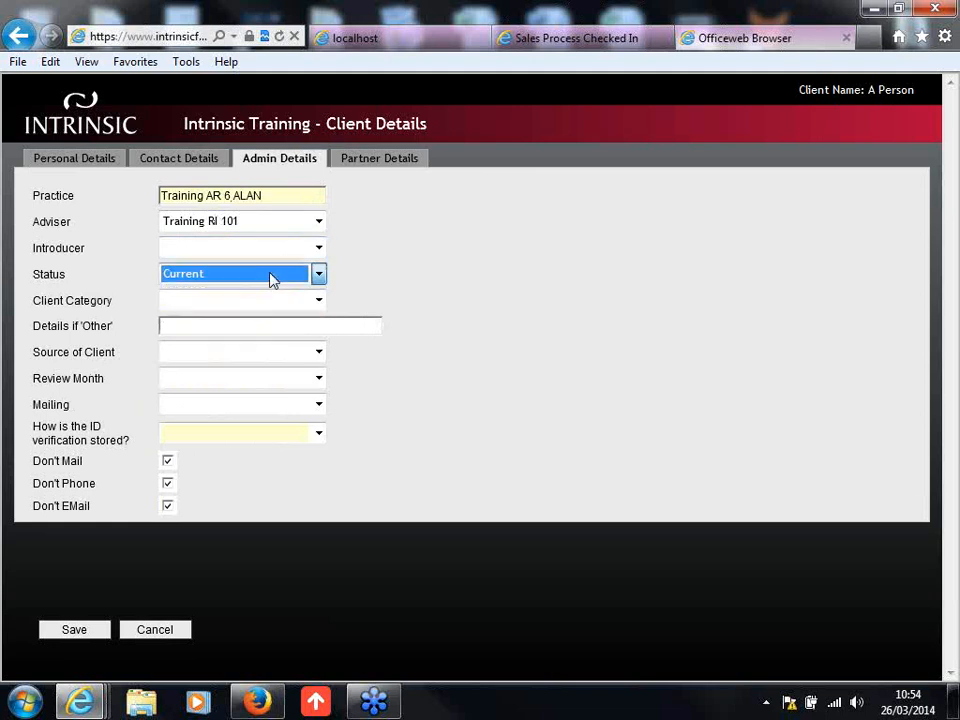
left_click(281, 437)
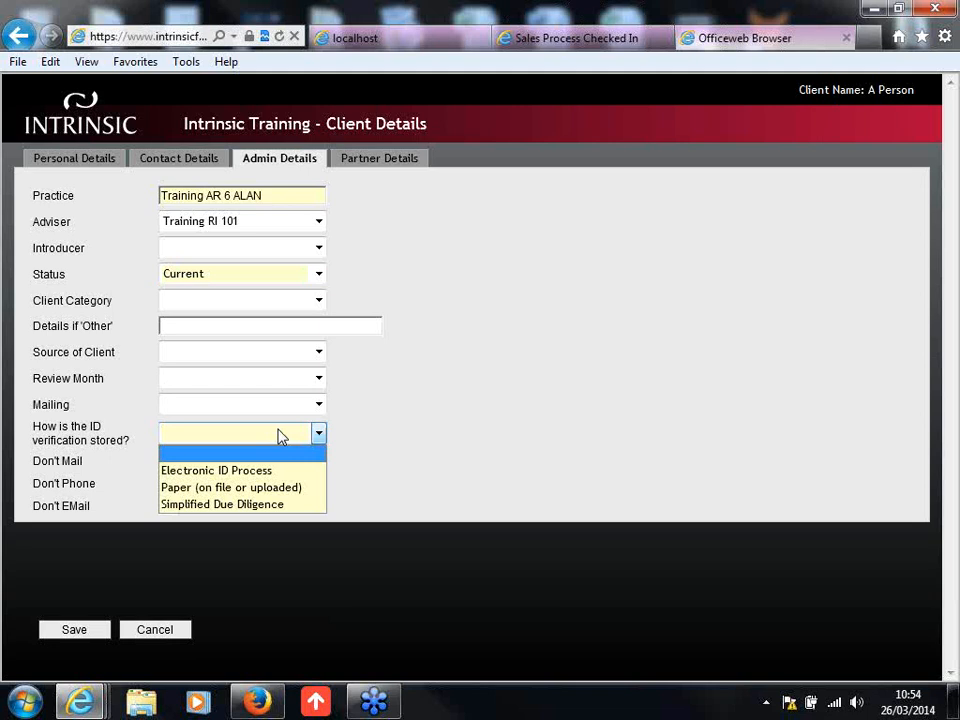
left_click(306, 476)
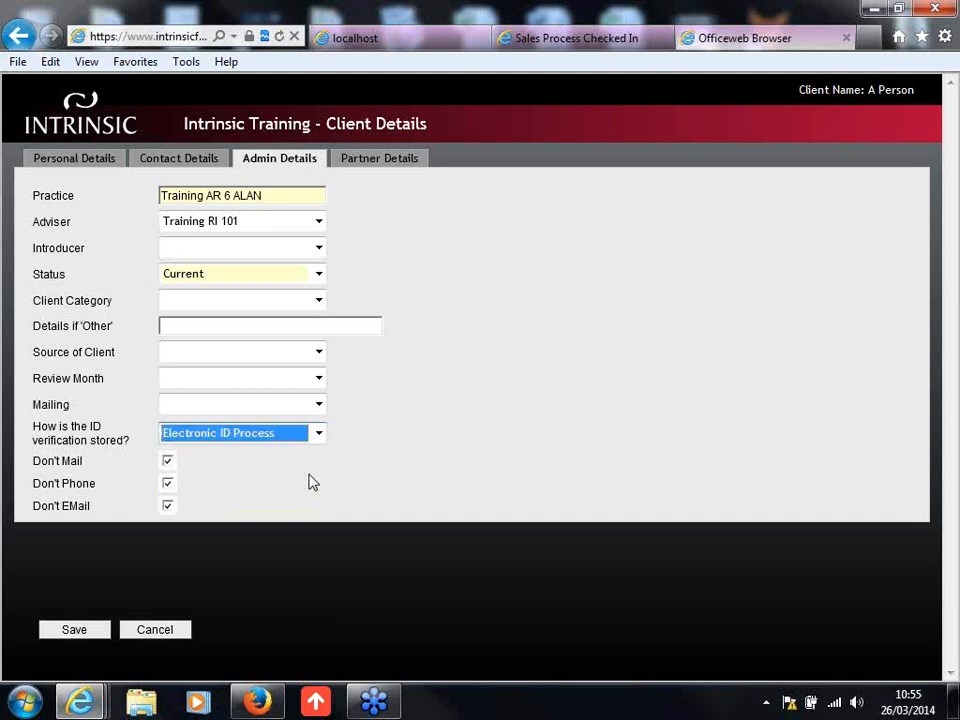
left_click(310, 482)
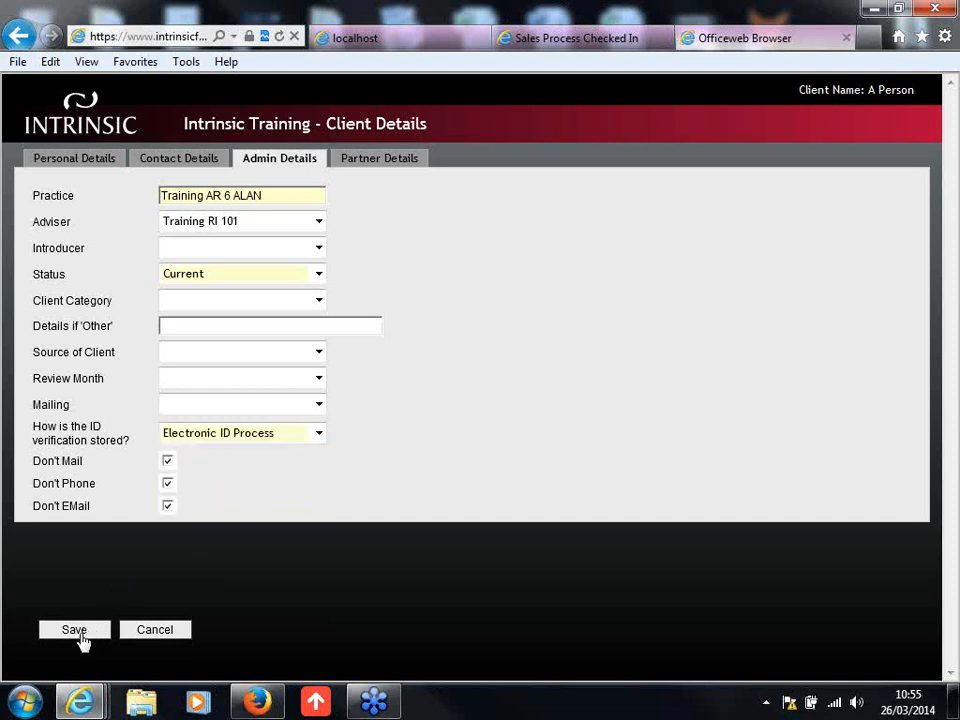
left_click(80, 634)
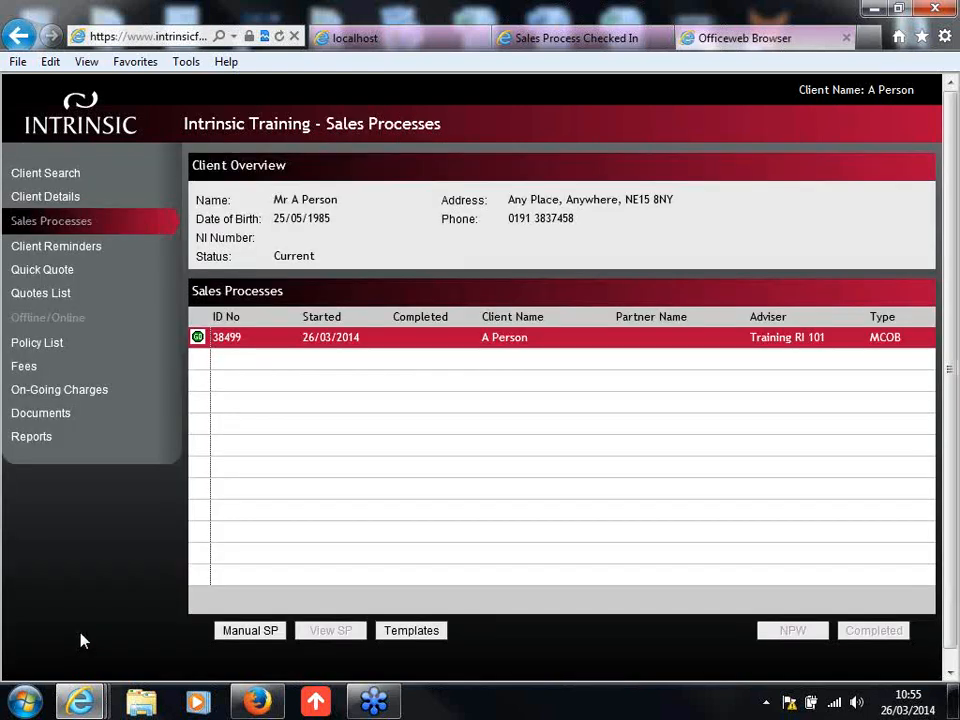
Step: Start setting the remuneration for the fixed mortgage in the quotes list, choosing None as packager and Abbey as lender
left_click(55, 294)
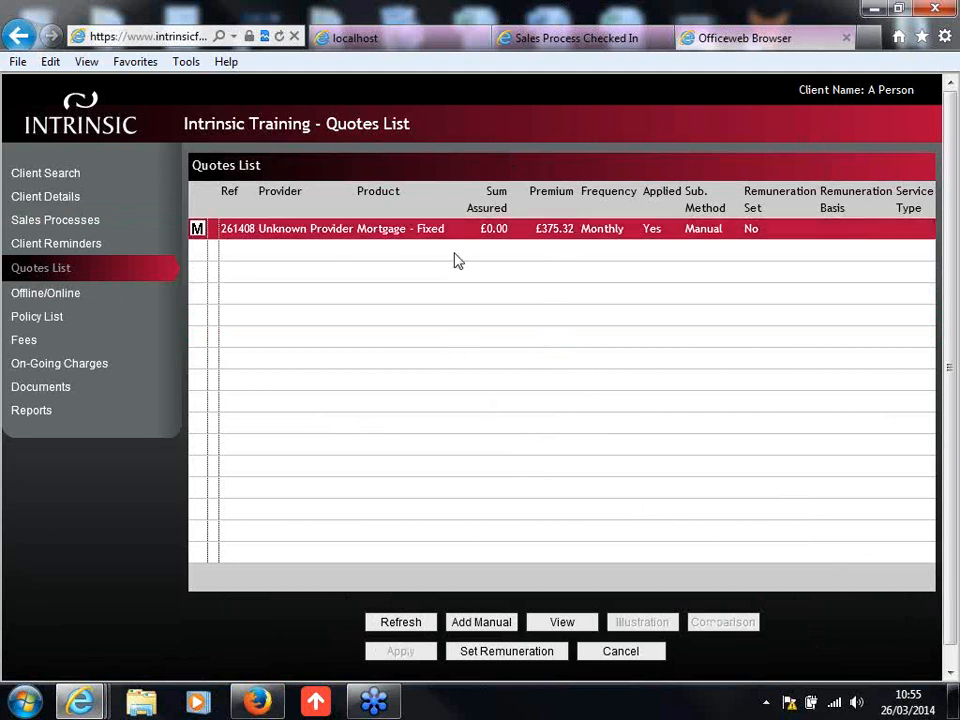
left_click(533, 655)
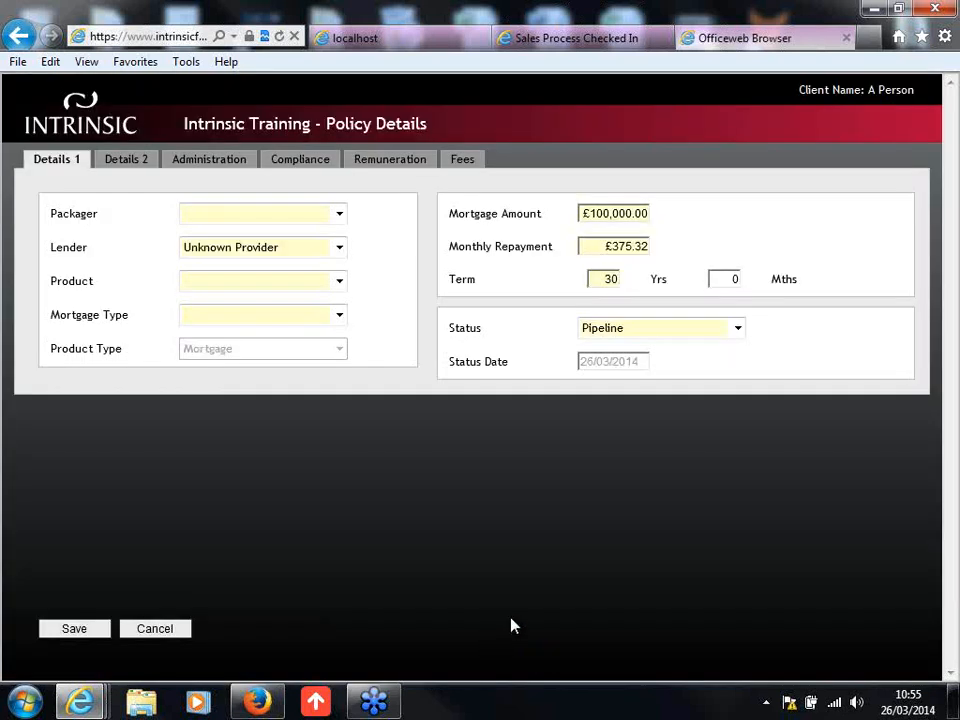
left_click(338, 214)
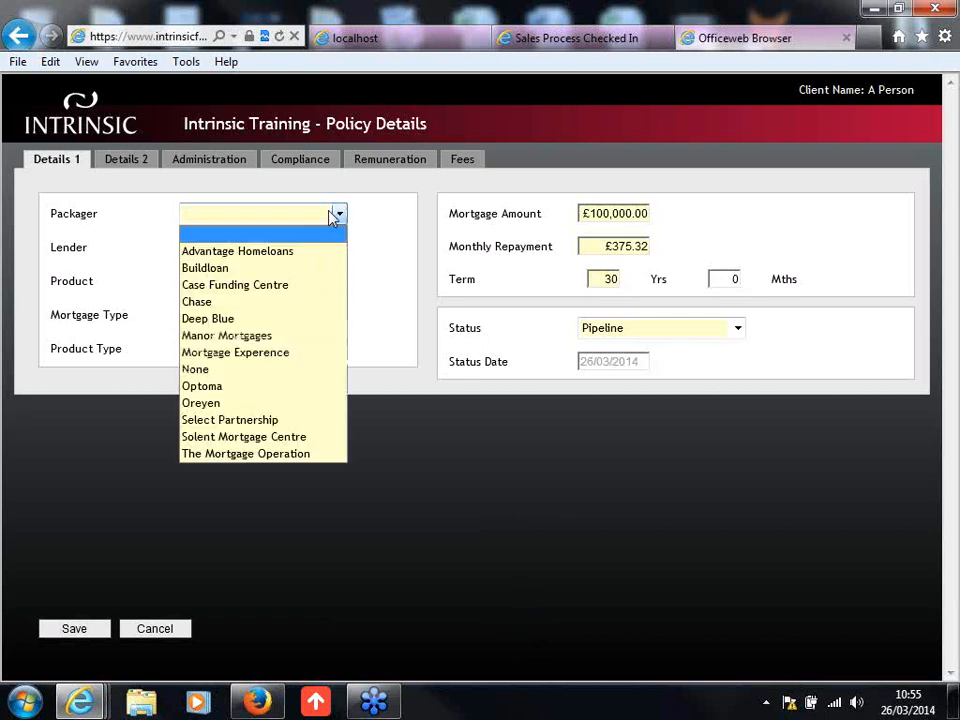
left_click(296, 375)
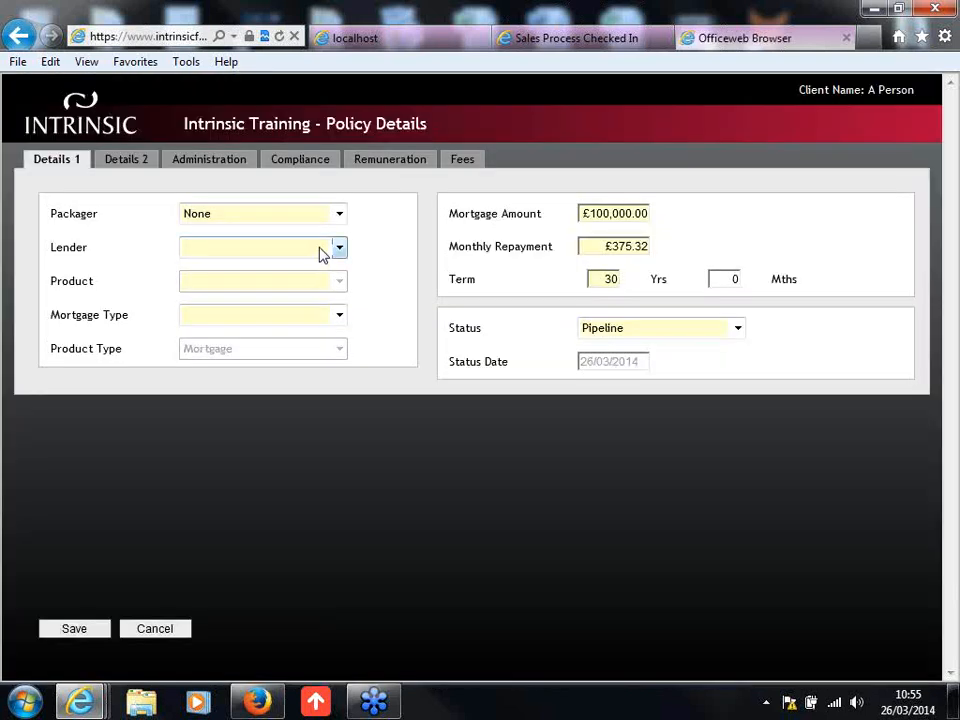
left_click(338, 248)
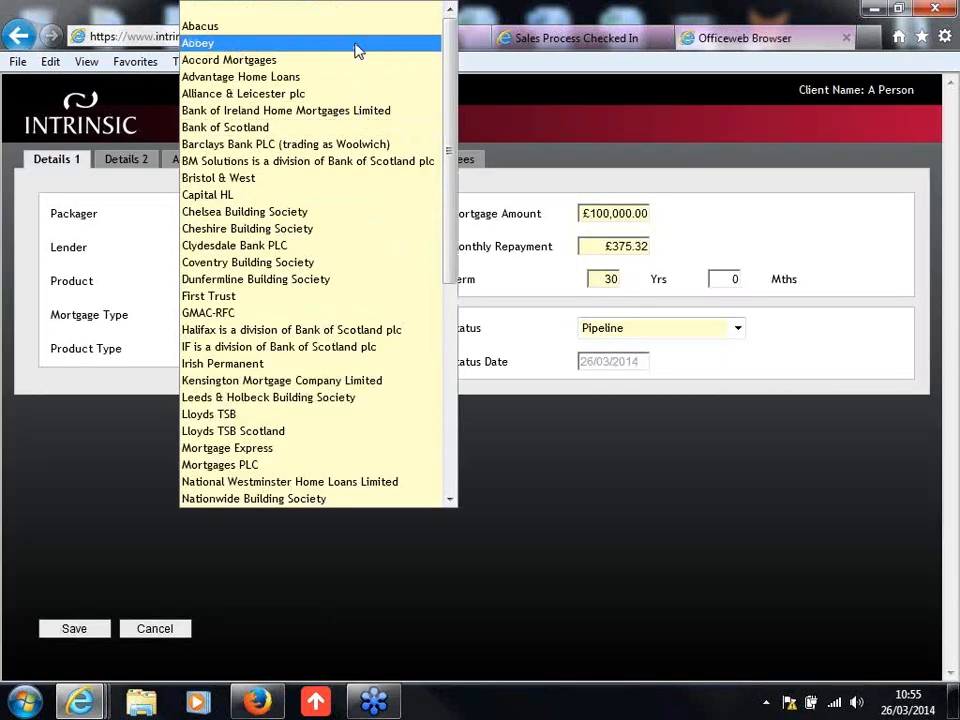
left_click(357, 45)
Step: Set the policy's product to Mortgage and its mortgage type to Fixed
left_click(314, 285)
left_click(314, 328)
left_click(322, 318)
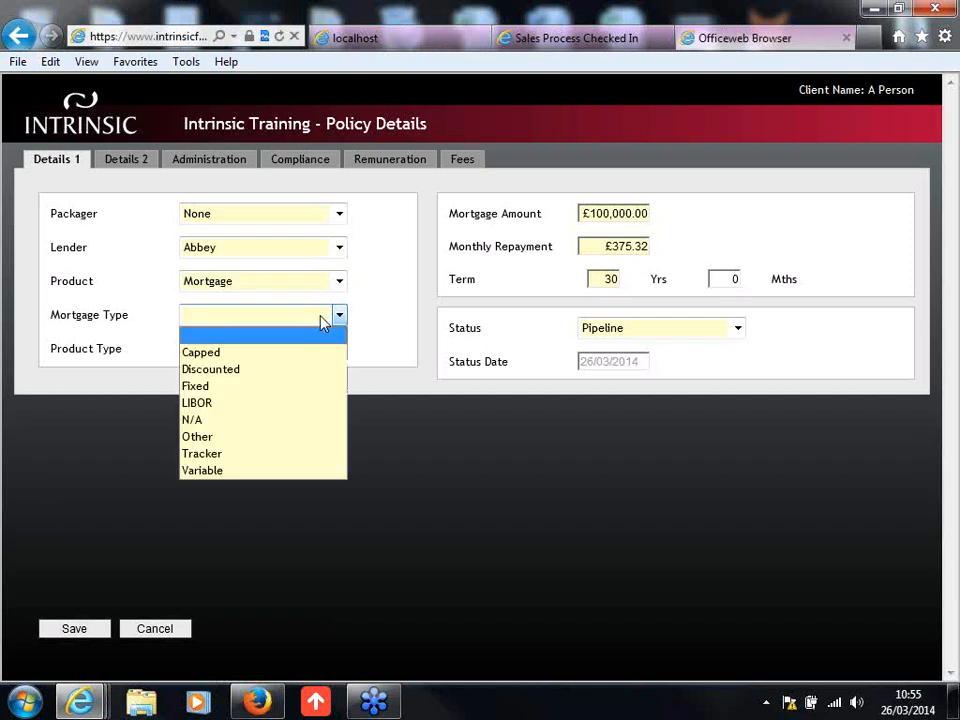
left_click(312, 387)
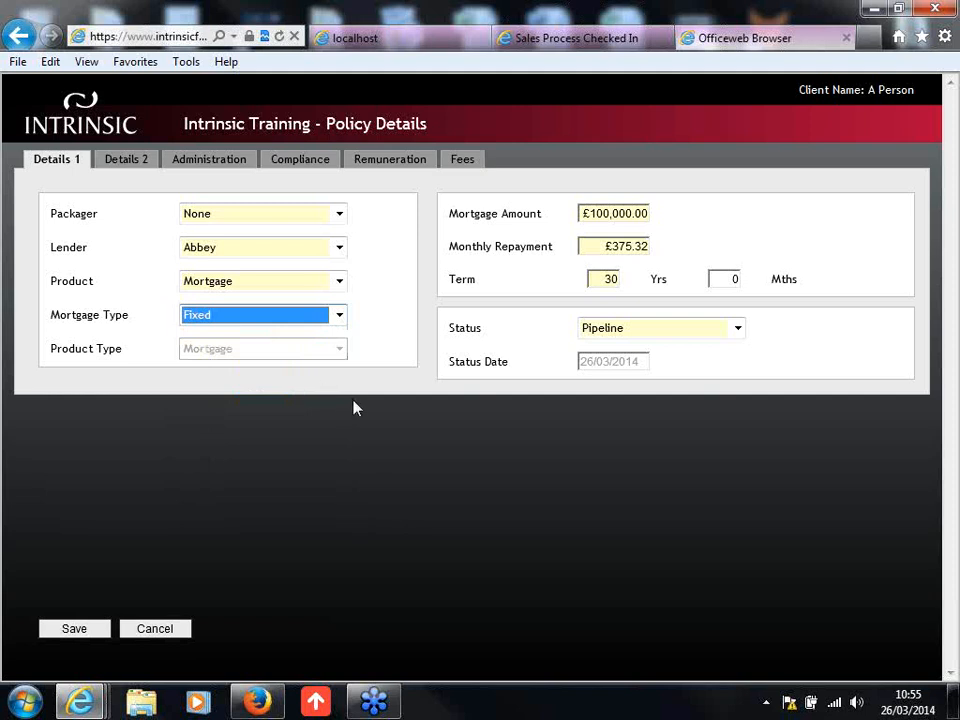
left_click(353, 401)
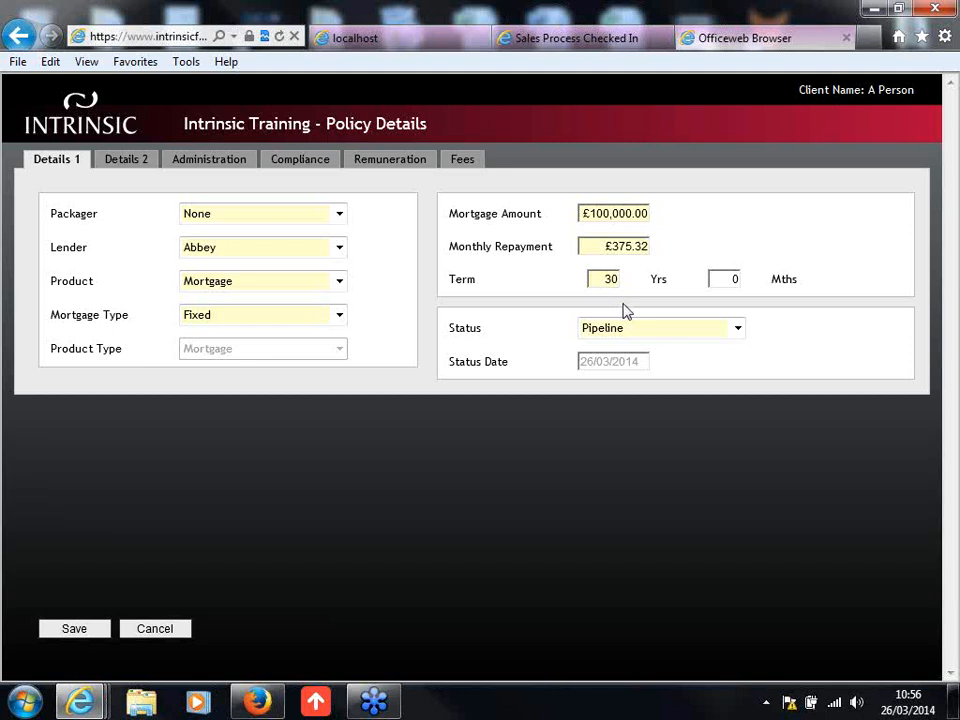
Step: Check the available policy status options and keep the status at Pipeline
left_click(672, 330)
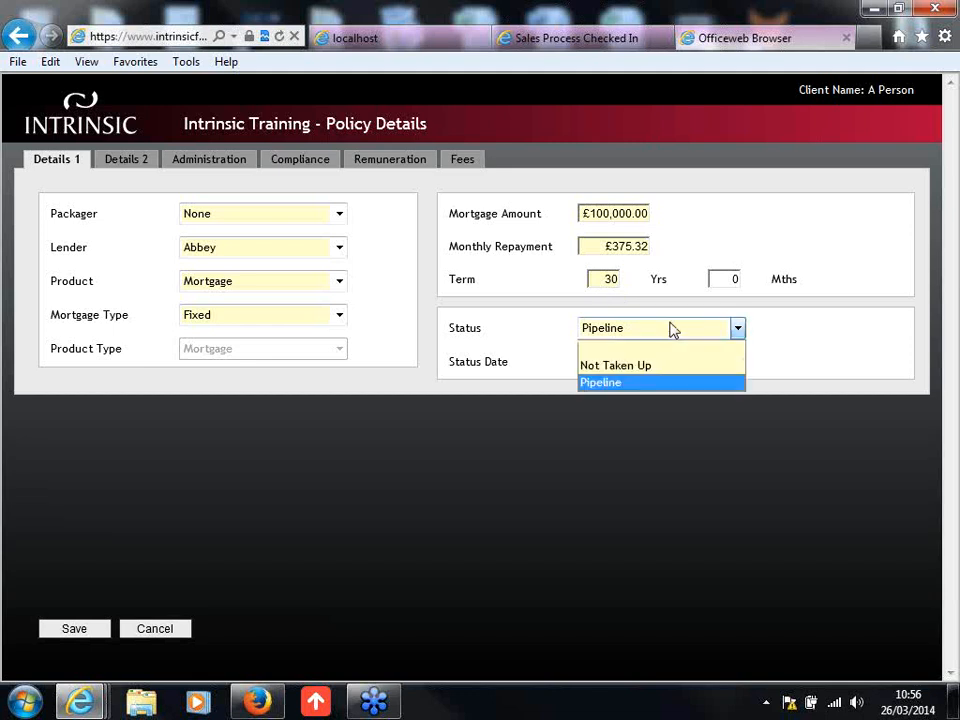
left_click(672, 329)
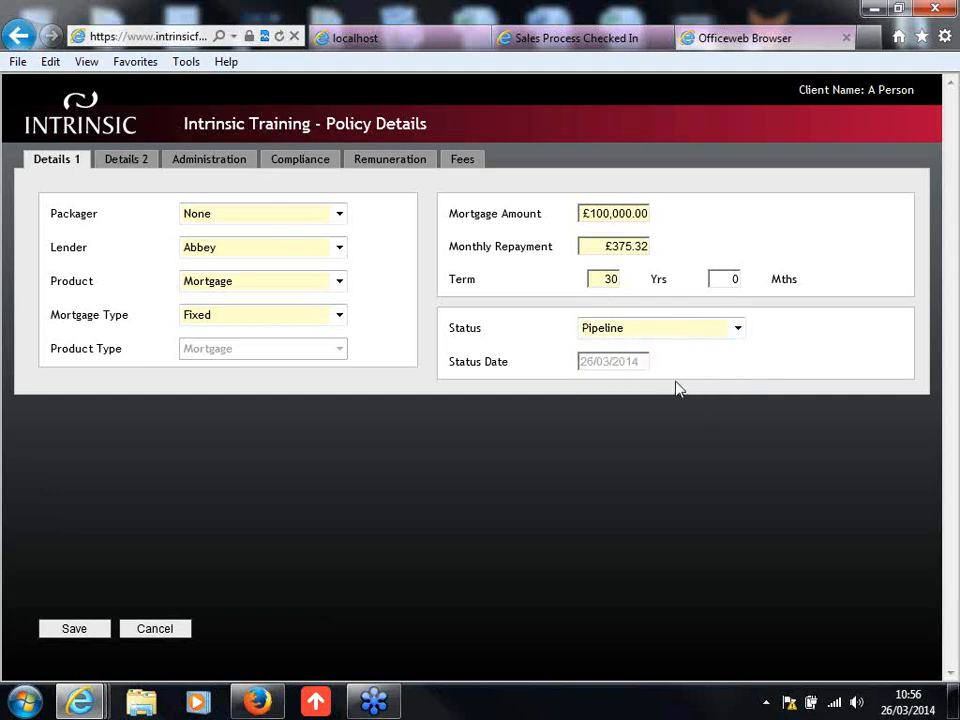
left_click(665, 336)
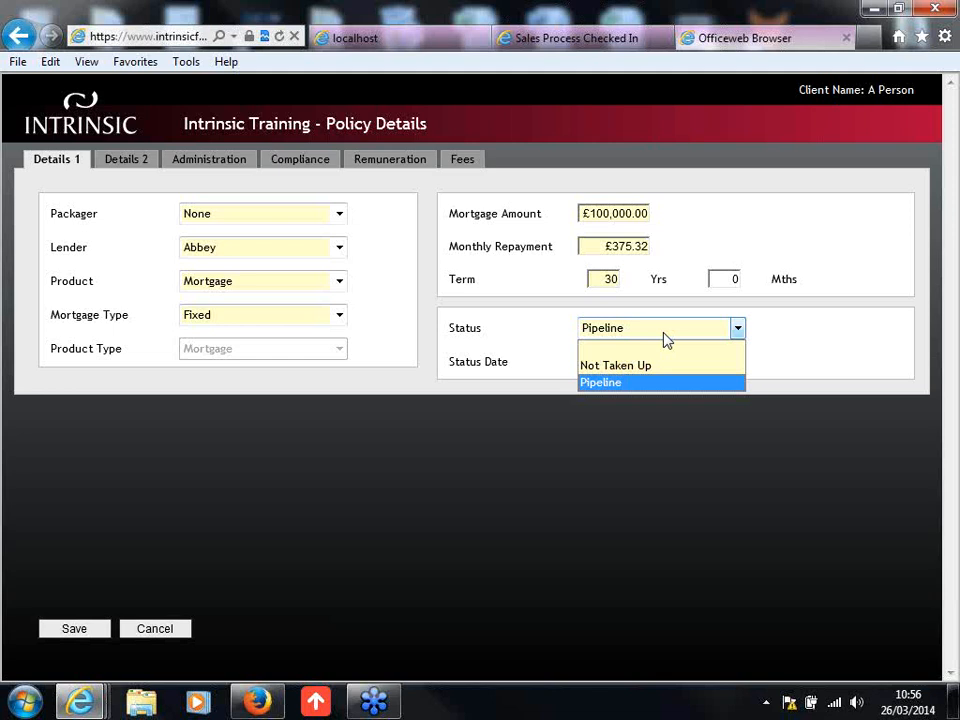
left_click(668, 385)
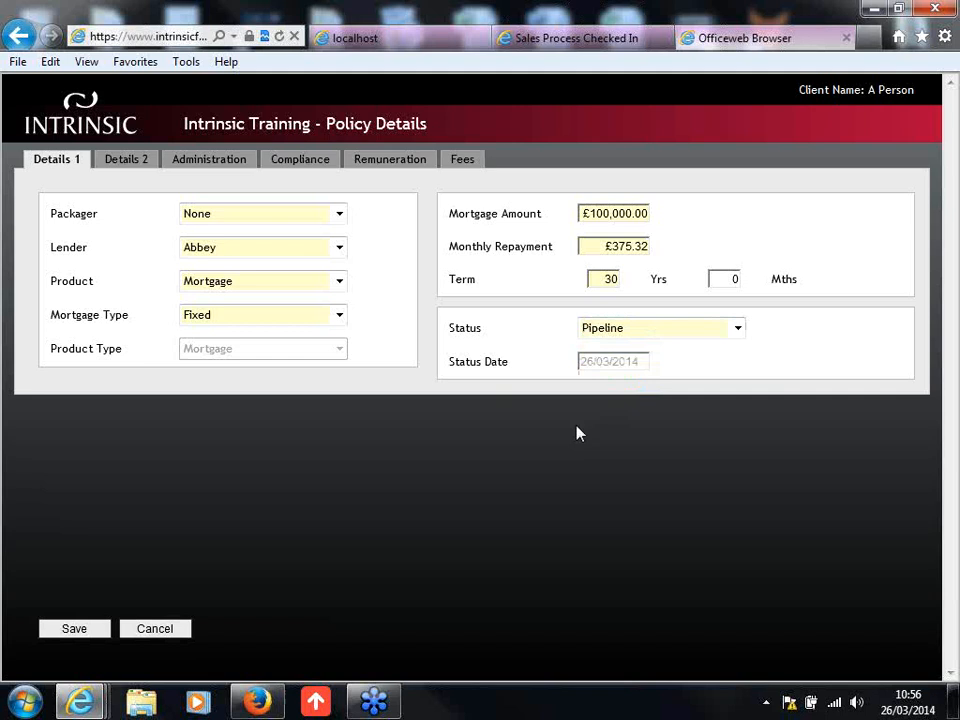
Step: Review the policy's contract and client details and check the adviser and Referred By AR options in its administration details, closing the Windows colour scheme prompt
left_click(136, 163)
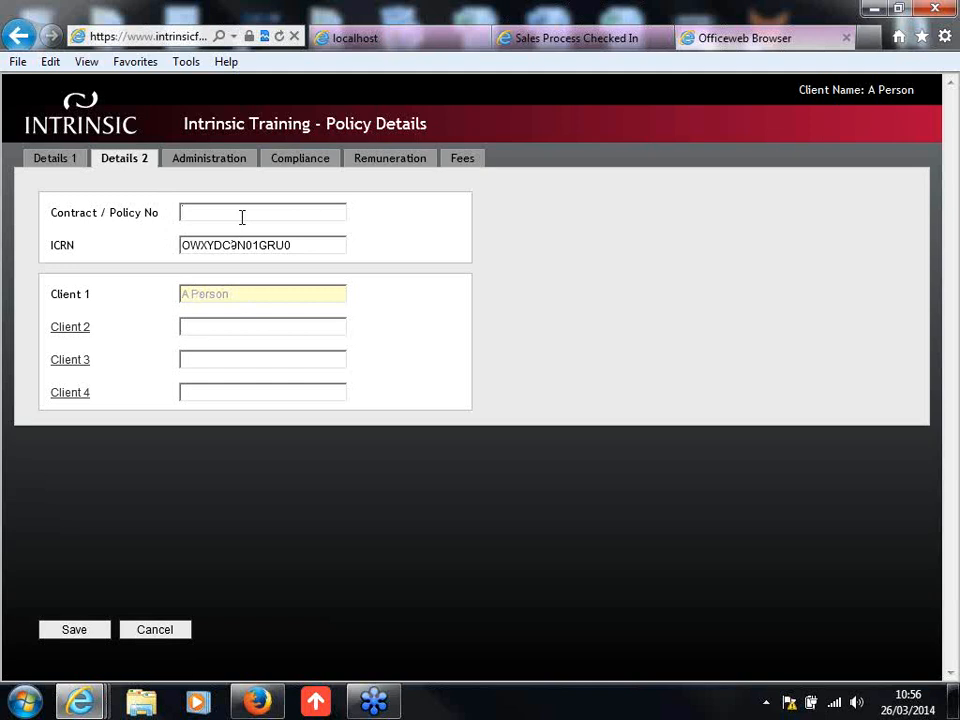
left_click(219, 165)
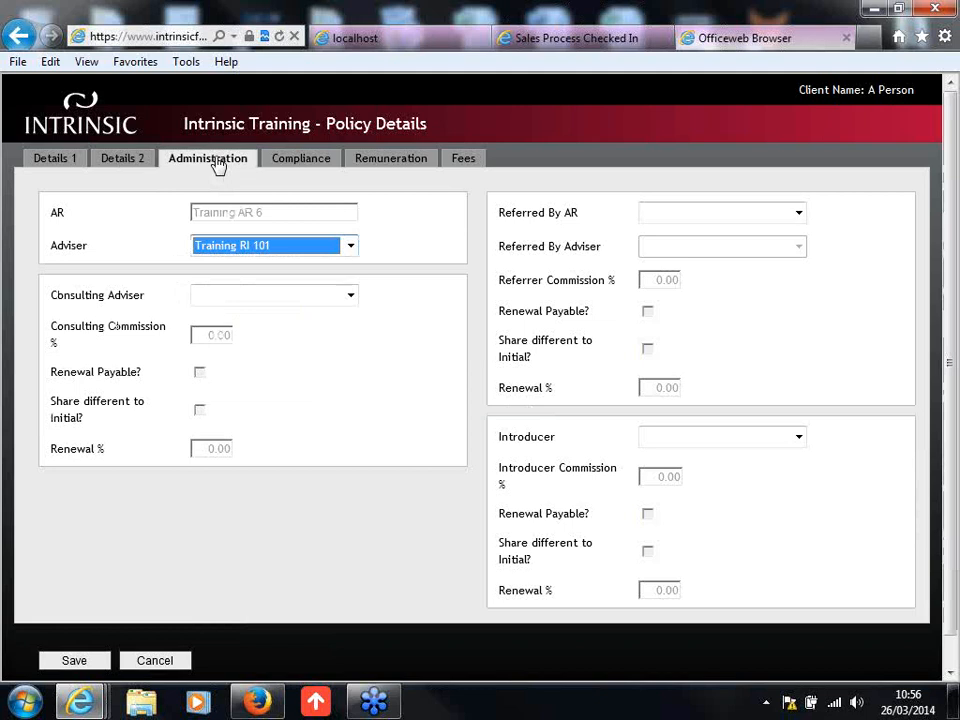
left_click(255, 250)
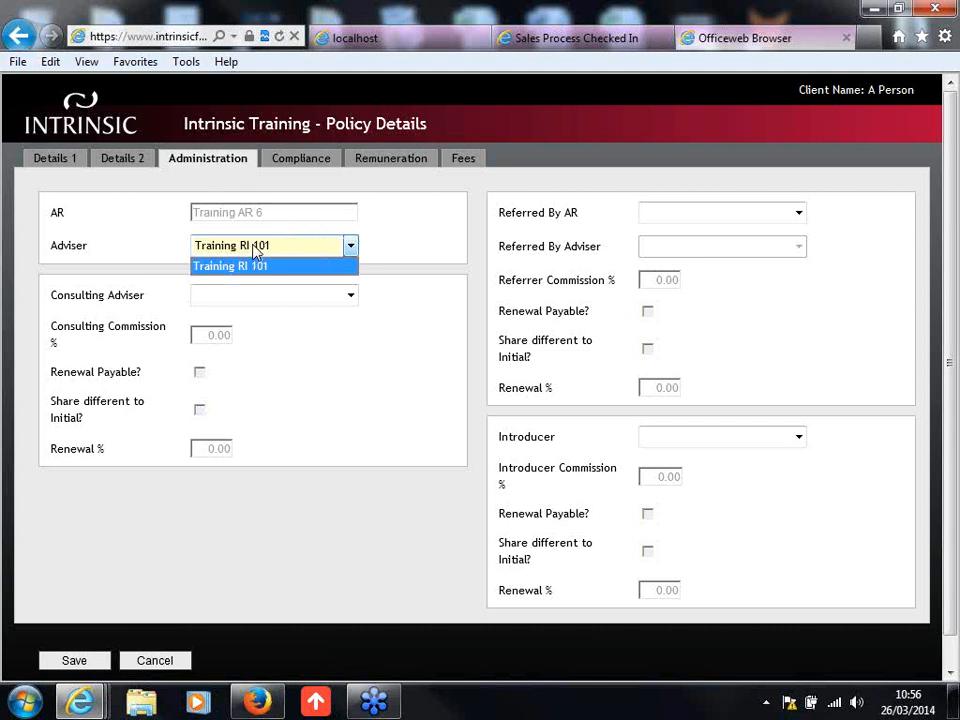
left_click(255, 250)
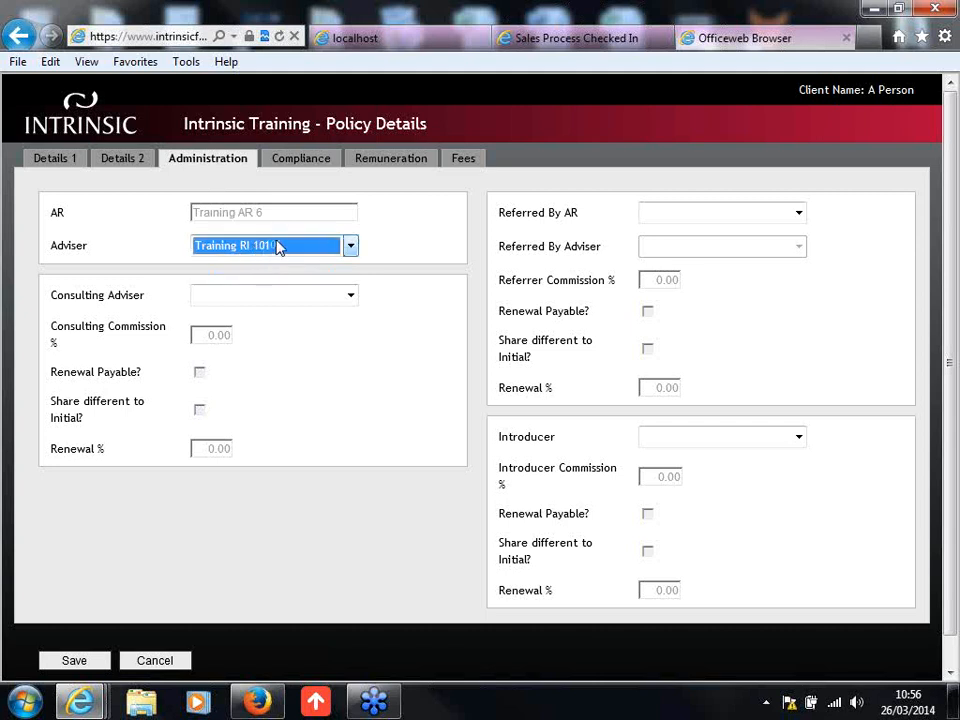
left_click(378, 232)
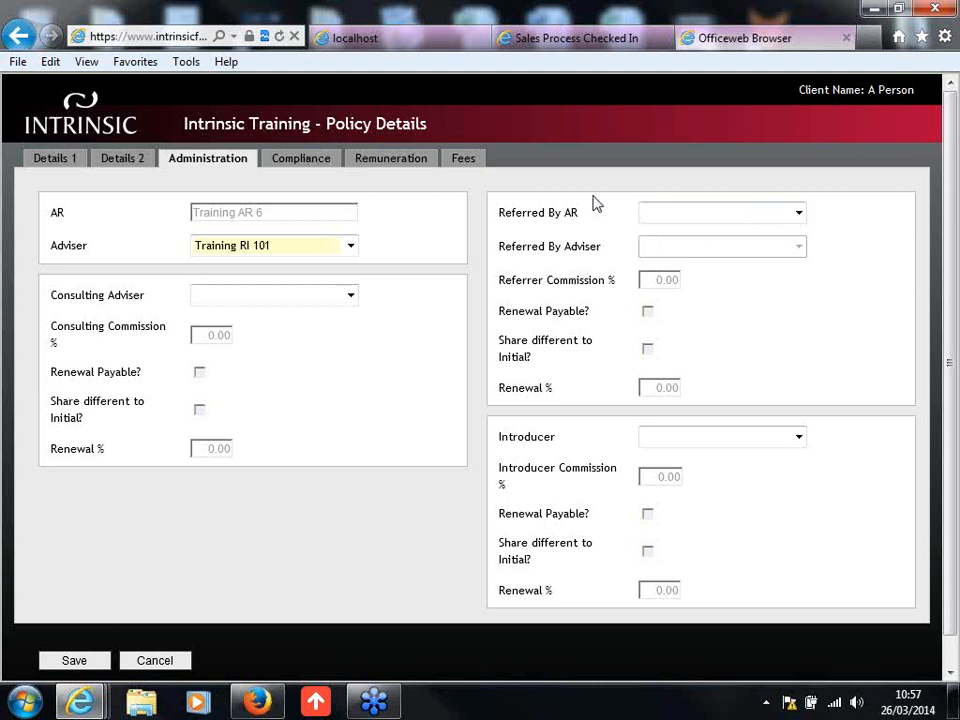
left_click(800, 215)
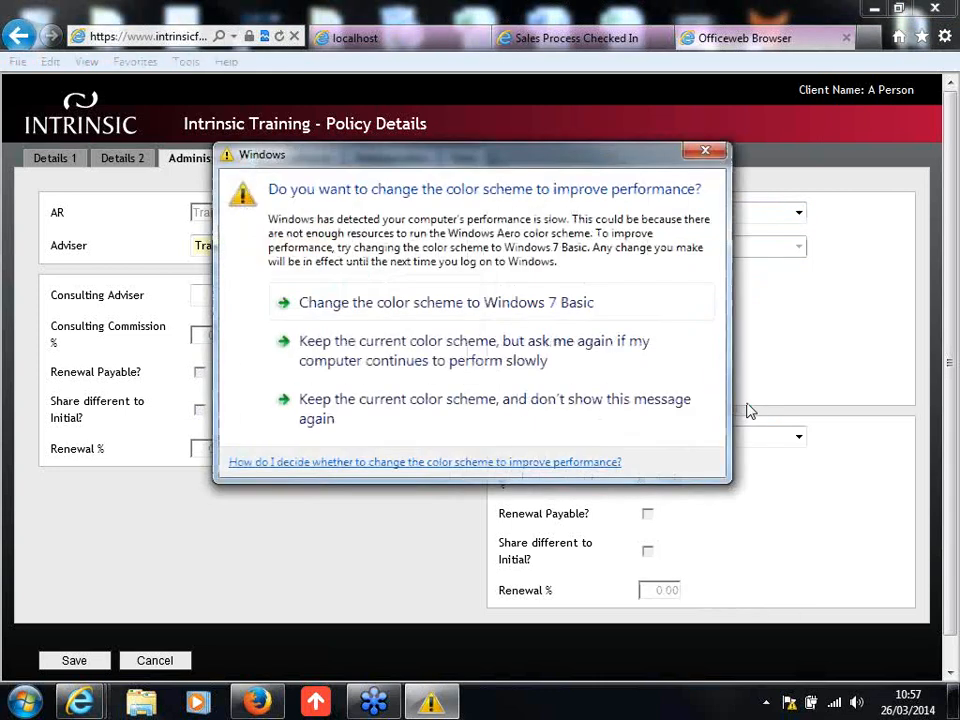
left_click(703, 151)
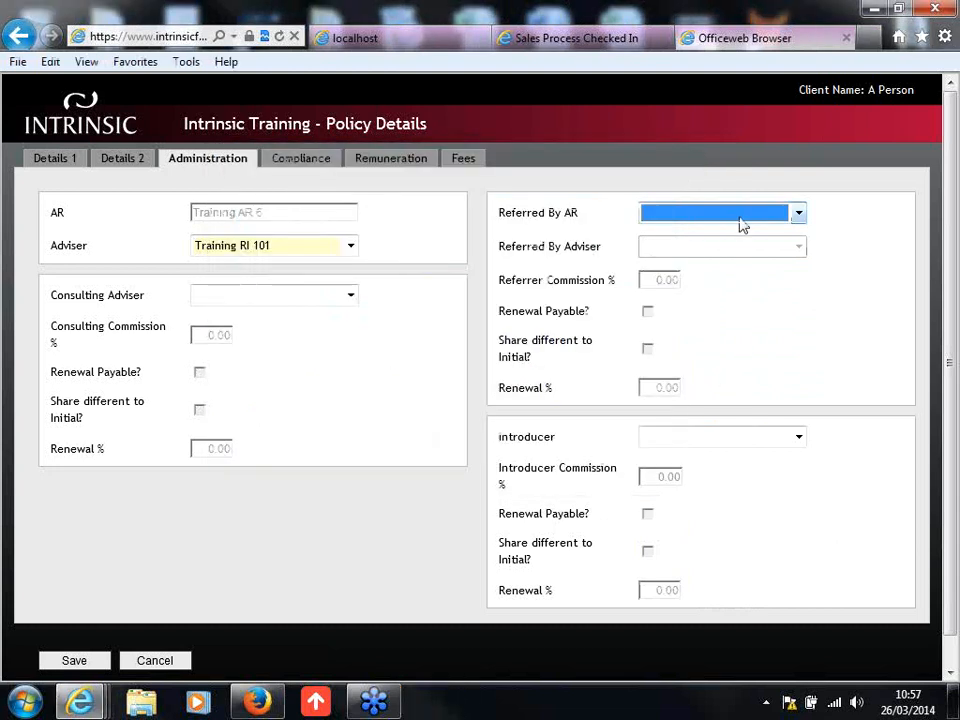
left_click(866, 243)
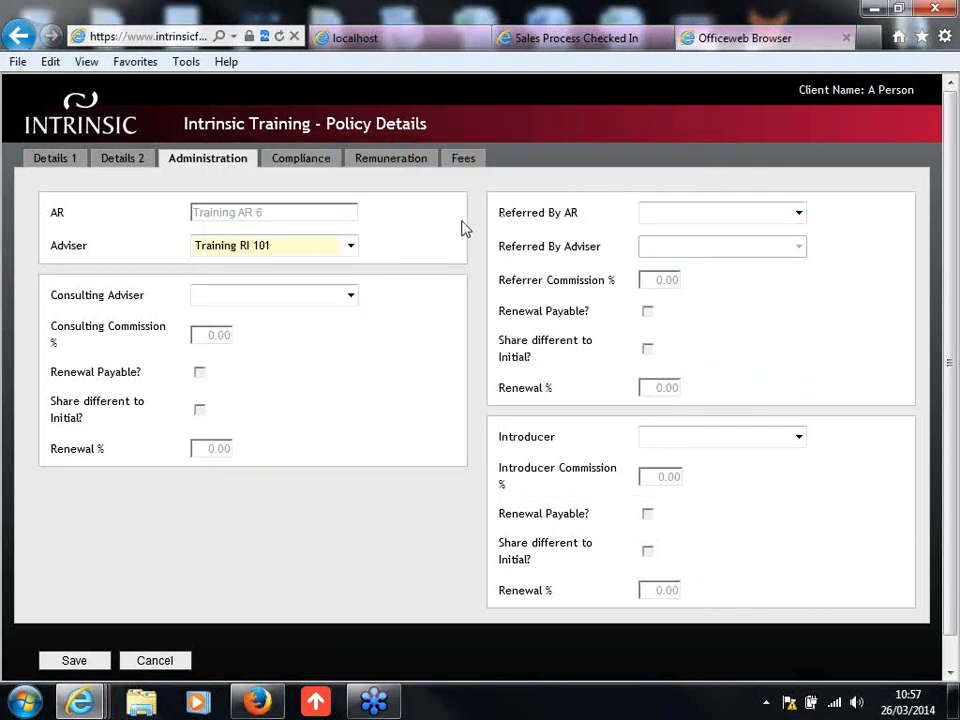
Step: In the compliance details, set the advice method to Face-to-Face and record the illustration given to the client as 26/03/2014 with its document uploaded
left_click(300, 158)
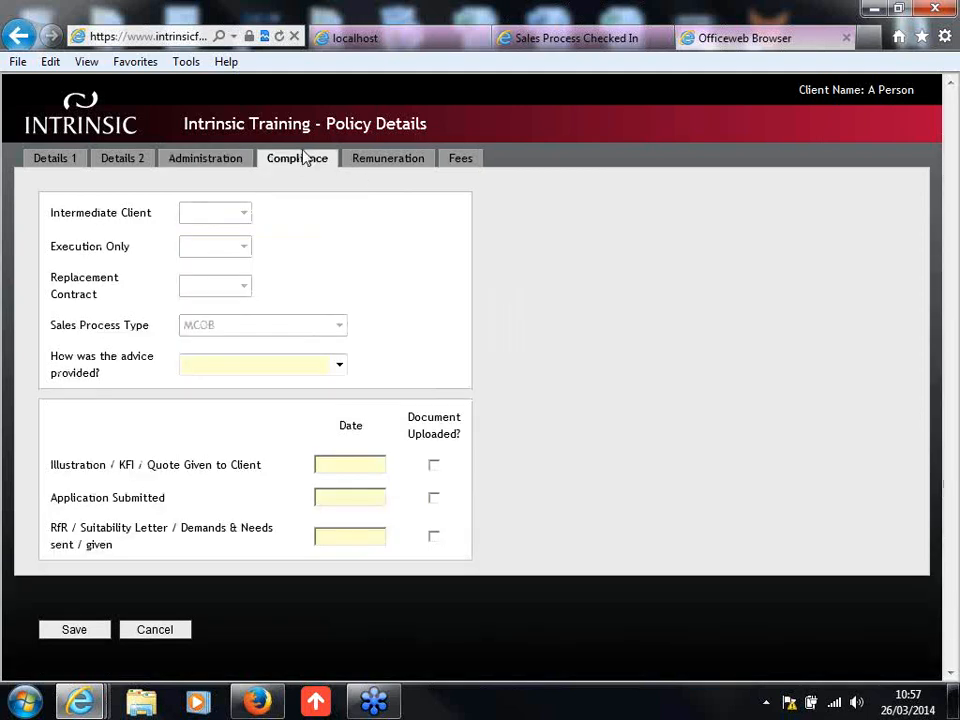
left_click(339, 366)
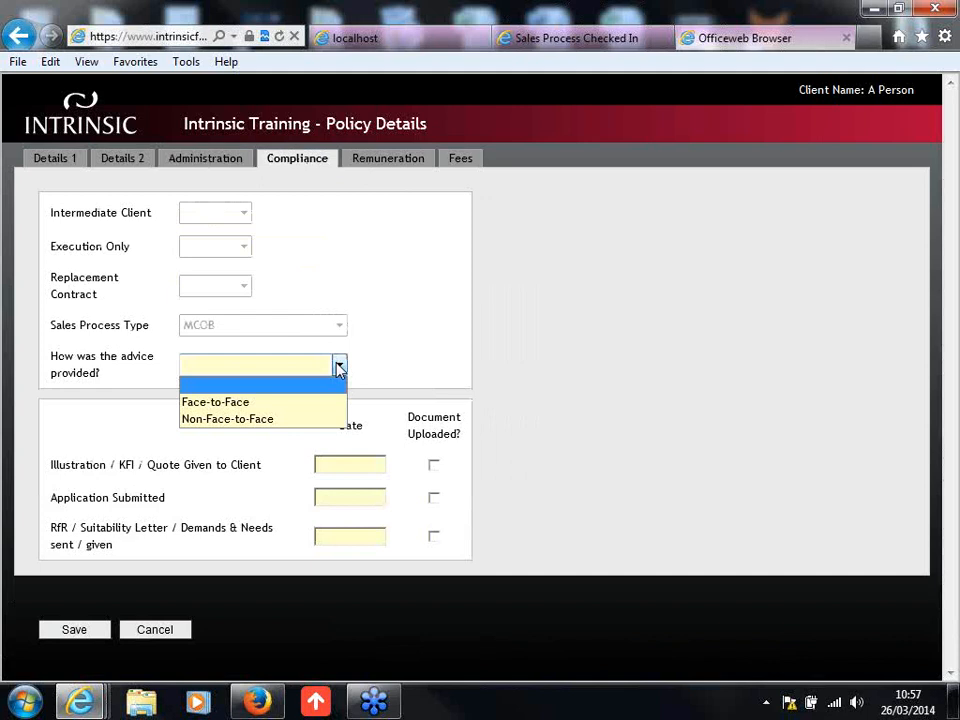
left_click(315, 402)
left_click(369, 462)
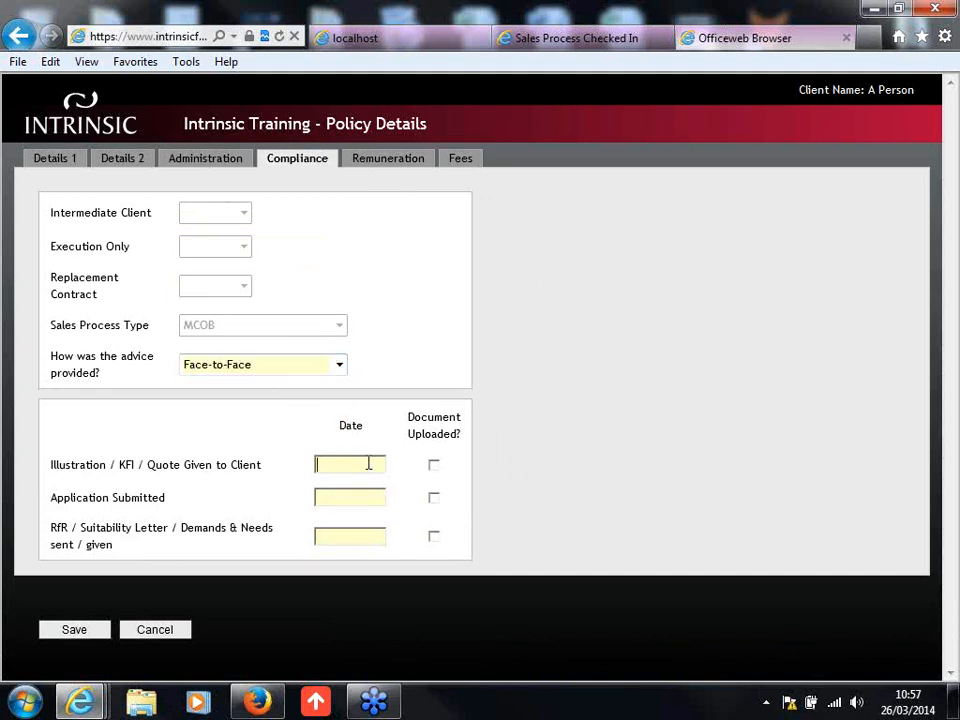
type("26/03/2014")
key("Tab")
left_click(435, 466)
Step: Date the submitted application and the suitability letter 26/03/2014 and mark both documents as uploaded
left_click(358, 495)
type("26/03/2014")
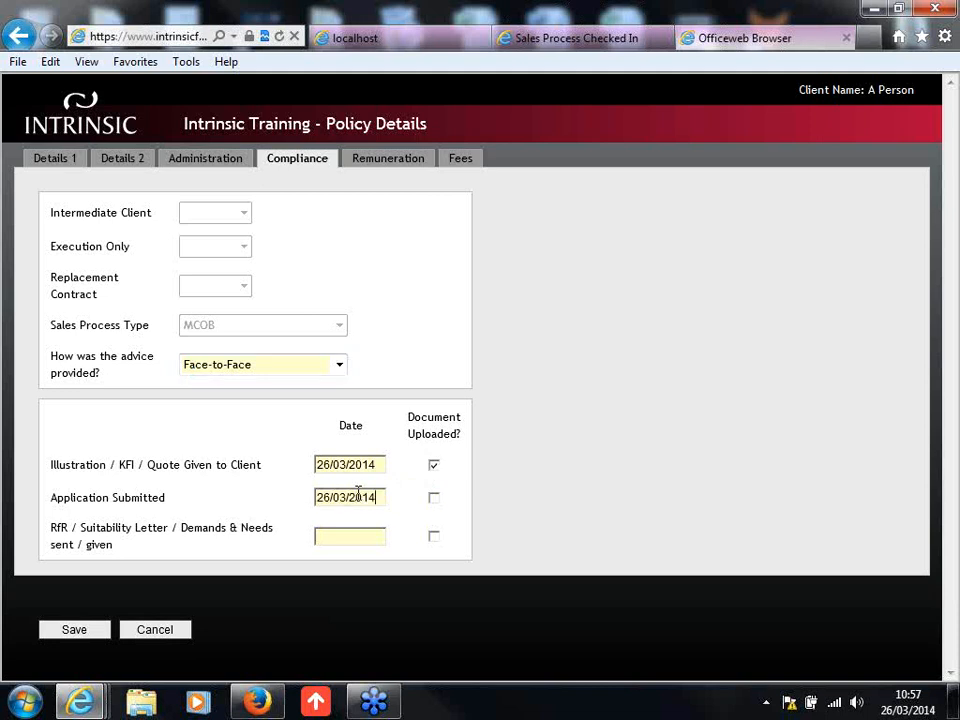
left_click(434, 498)
left_click(377, 527)
type("26/03/2014")
left_click(434, 538)
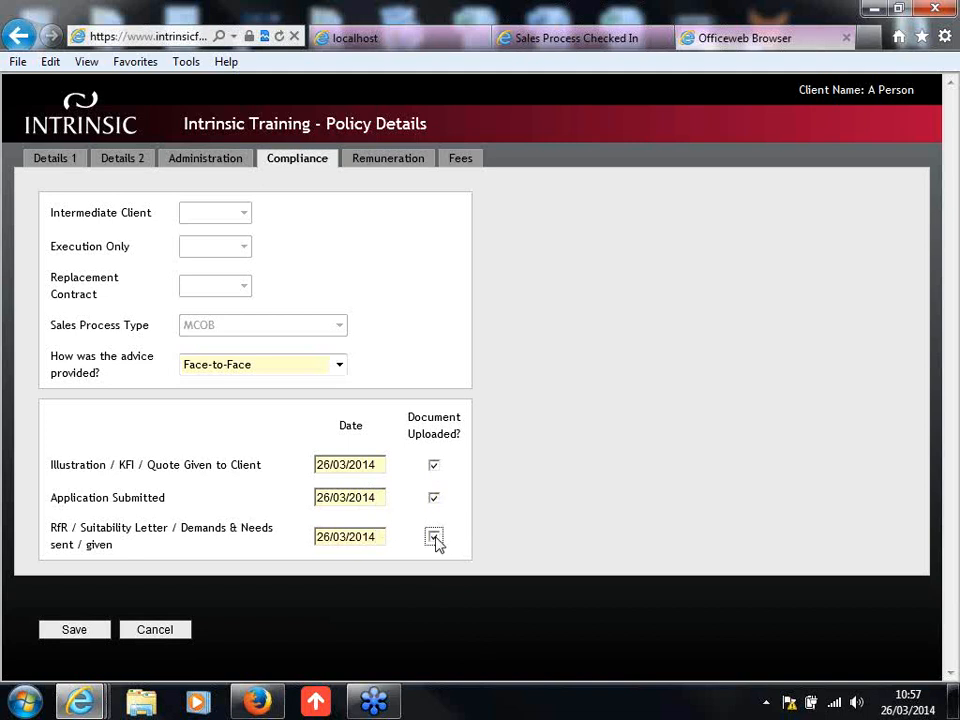
Step: Set the basis of the policy's remuneration to Non-Indemnity
left_click(358, 163)
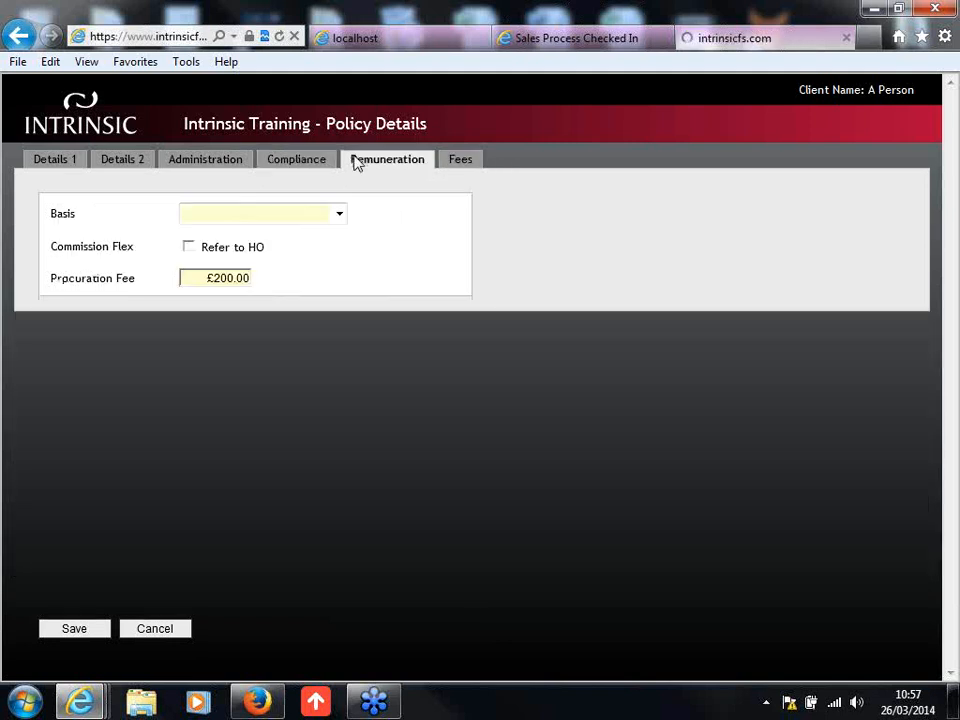
left_click(241, 216)
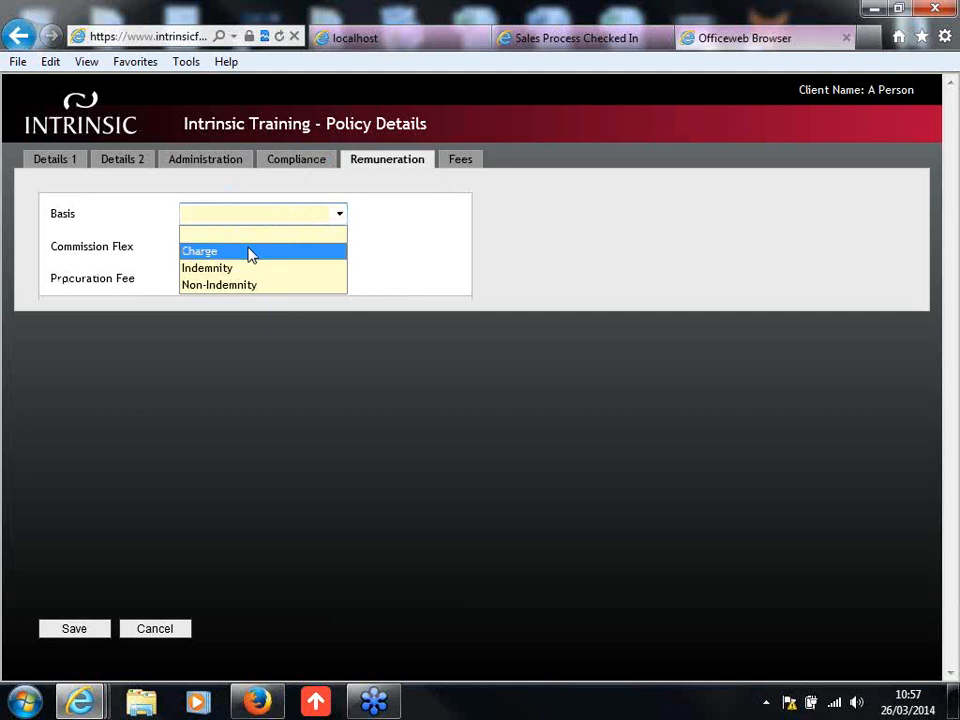
left_click(251, 252)
left_click(296, 214)
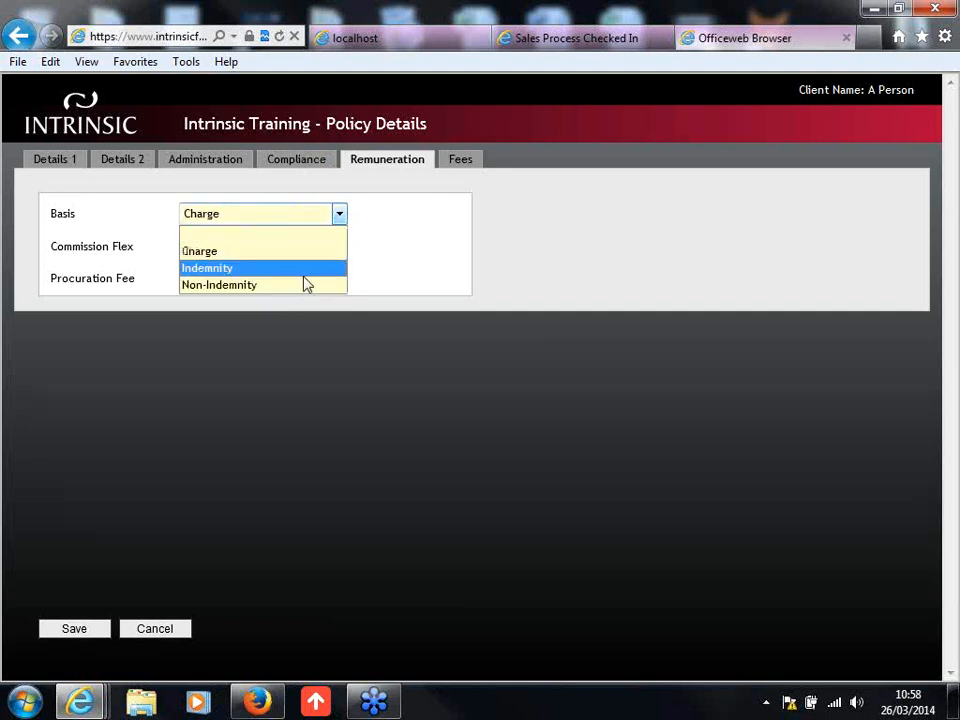
left_click(308, 287)
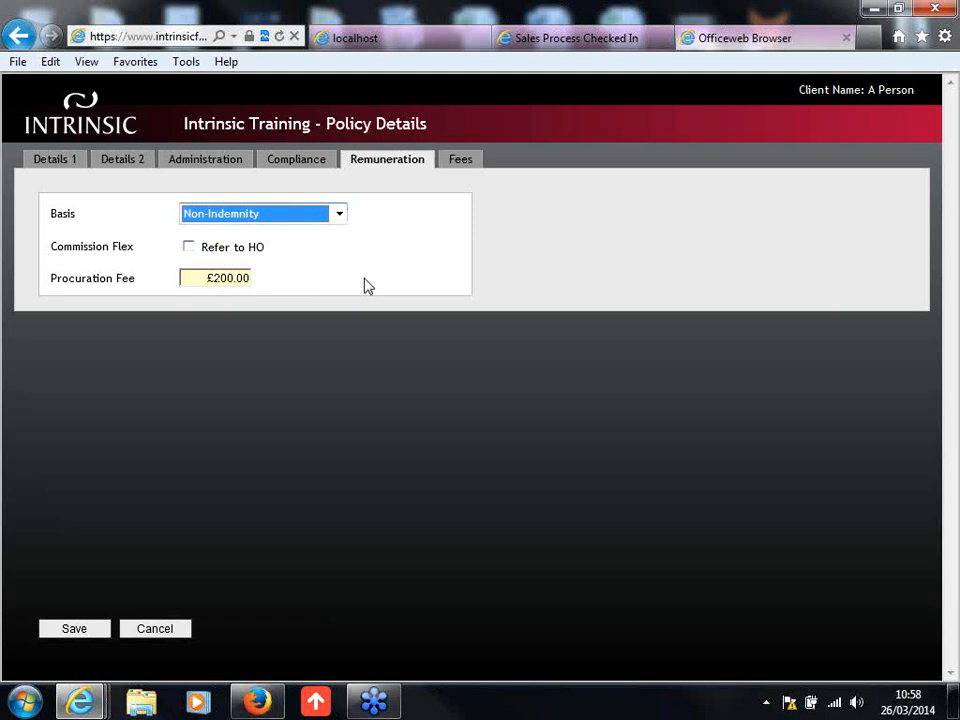
left_click(213, 315)
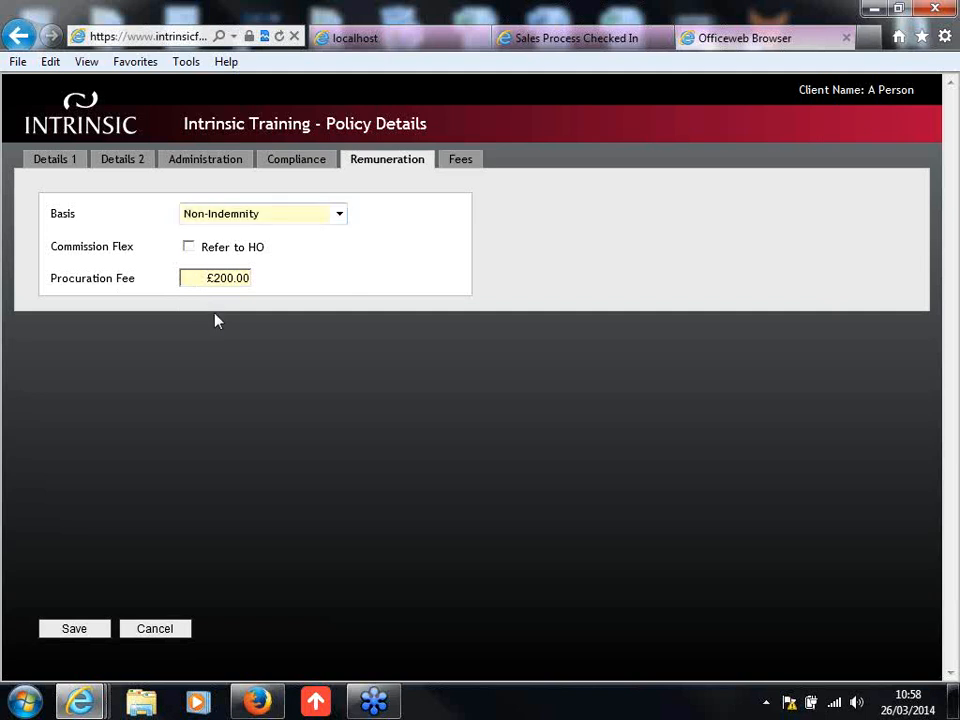
Step: Check the policy's initial and on-going fees, return to the remuneration details and save the policy
left_click(464, 162)
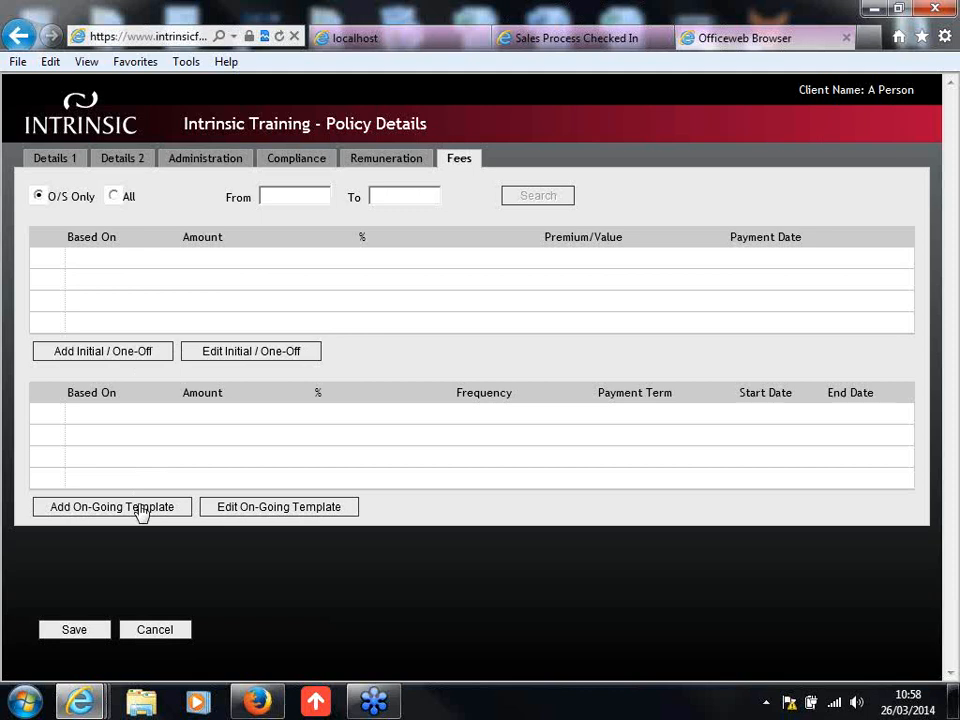
left_click(408, 161)
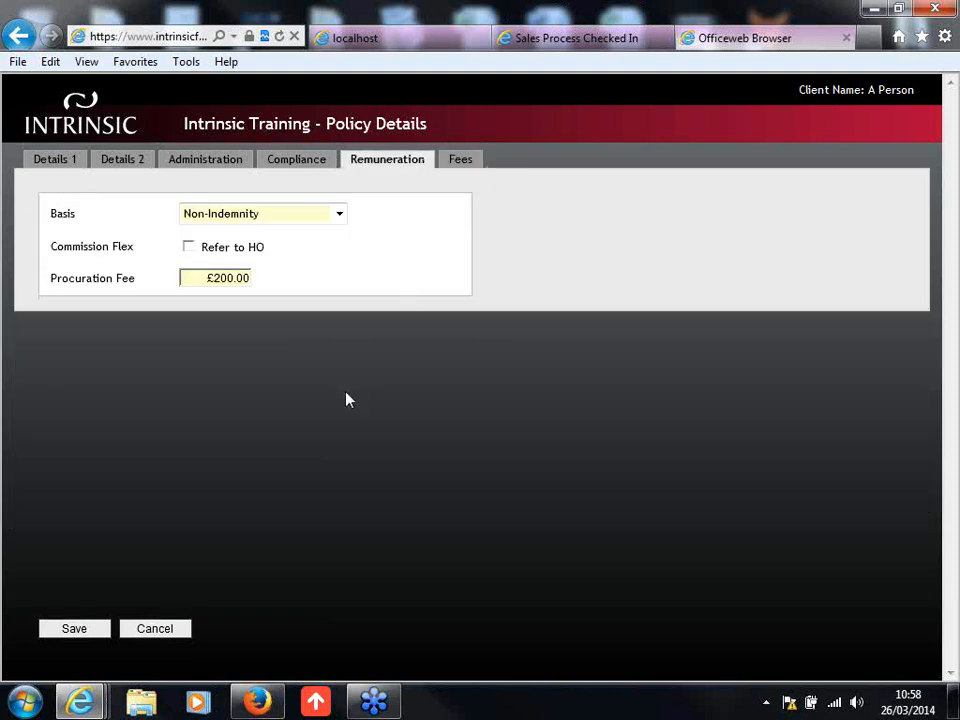
left_click(73, 632)
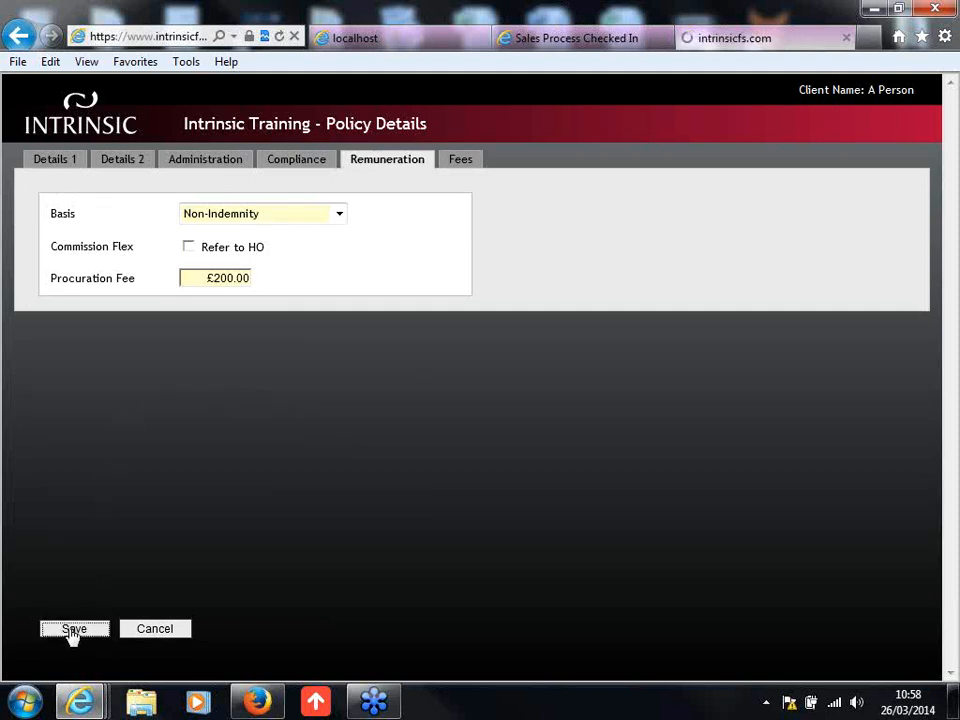